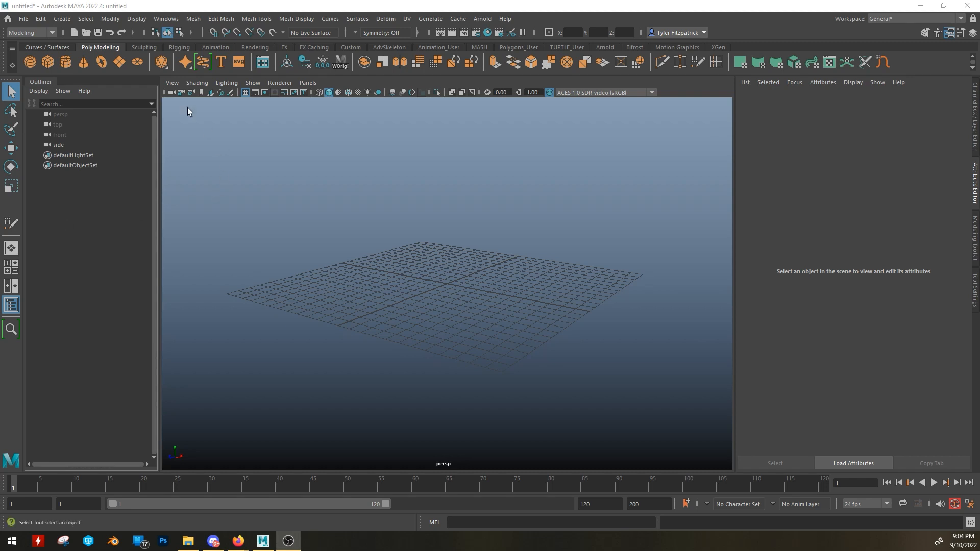
Step: Start a new project in the Project Window and name it AXE_PROJECT
left_click(23, 19)
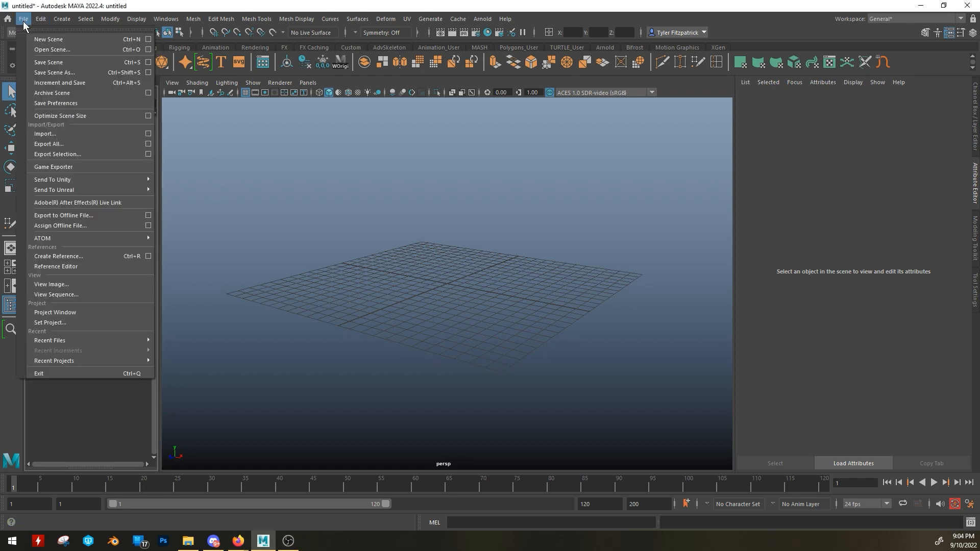
left_click(24, 20)
left_click(23, 20)
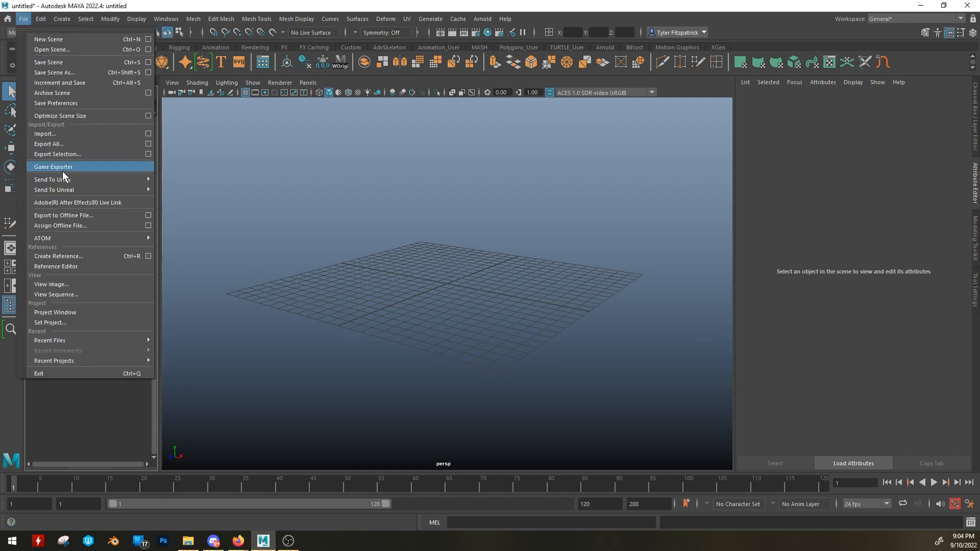
left_click(82, 313)
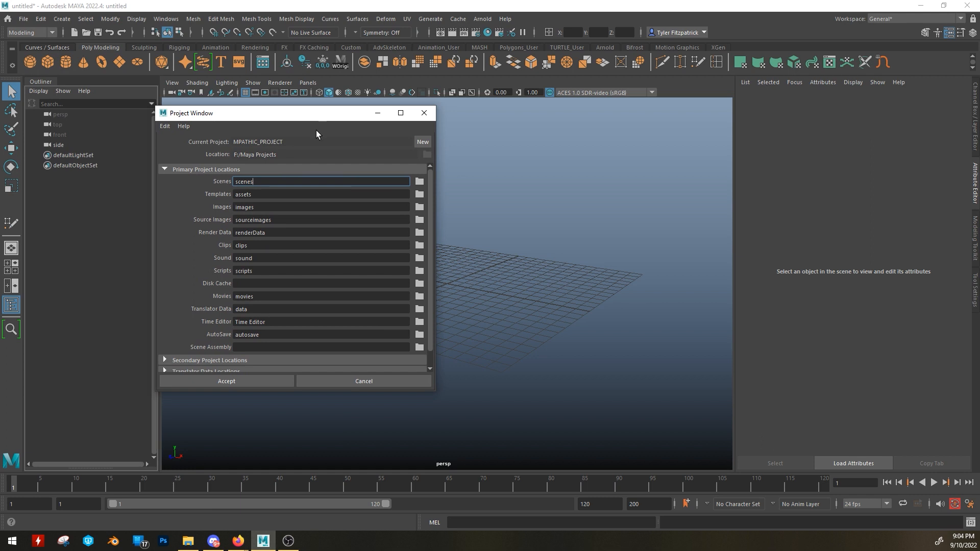
left_click(423, 142)
left_click(305, 141)
key("ctrl+a")
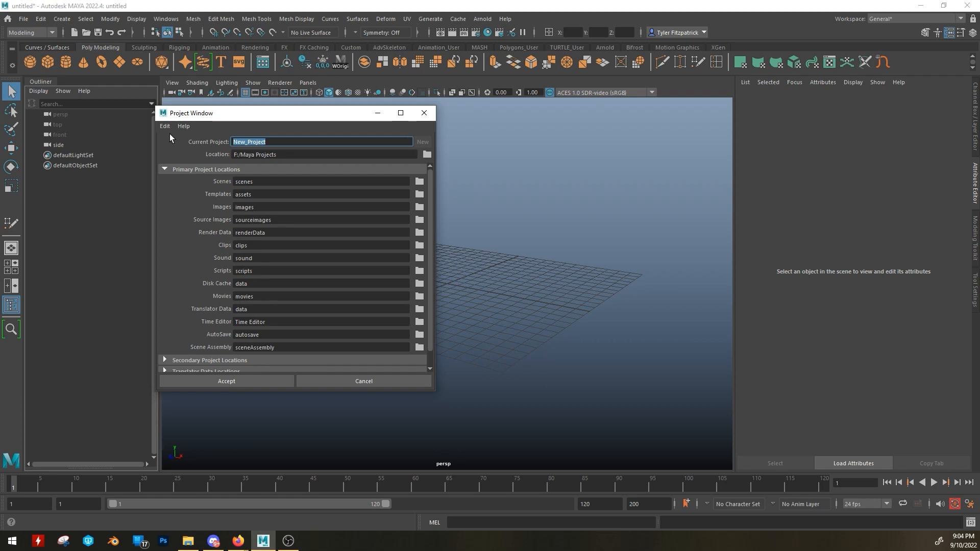
type("AXE_PROJECT")
Step: Set the project location to E:\Chapman\AVE 202\Weapon Assignment and create the project with the default folders
left_click(427, 155)
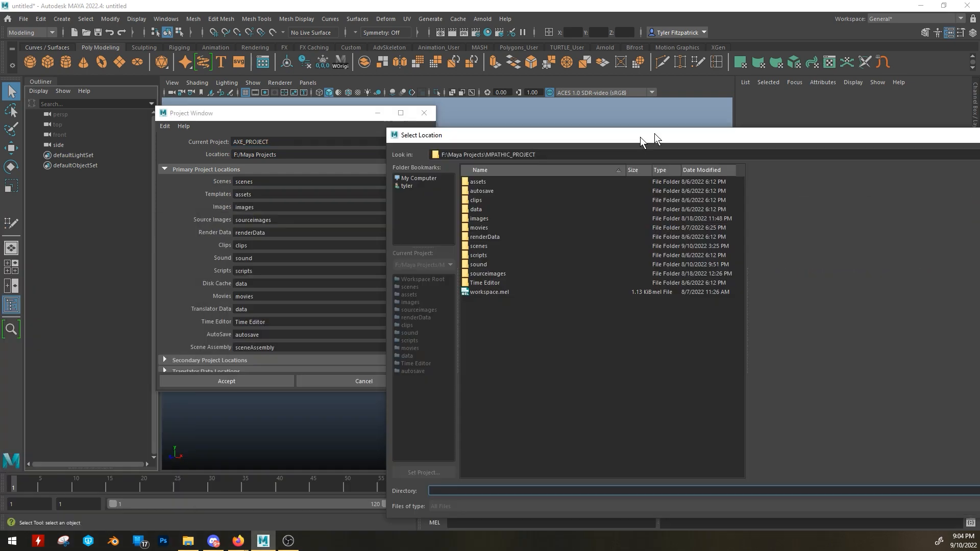
left_click_drag(654, 134, 430, 90)
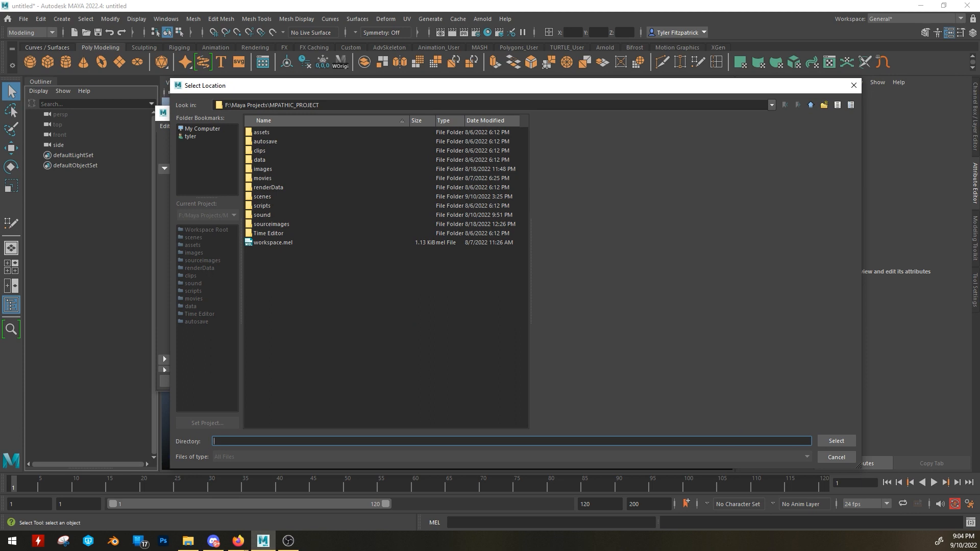
left_click(287, 102)
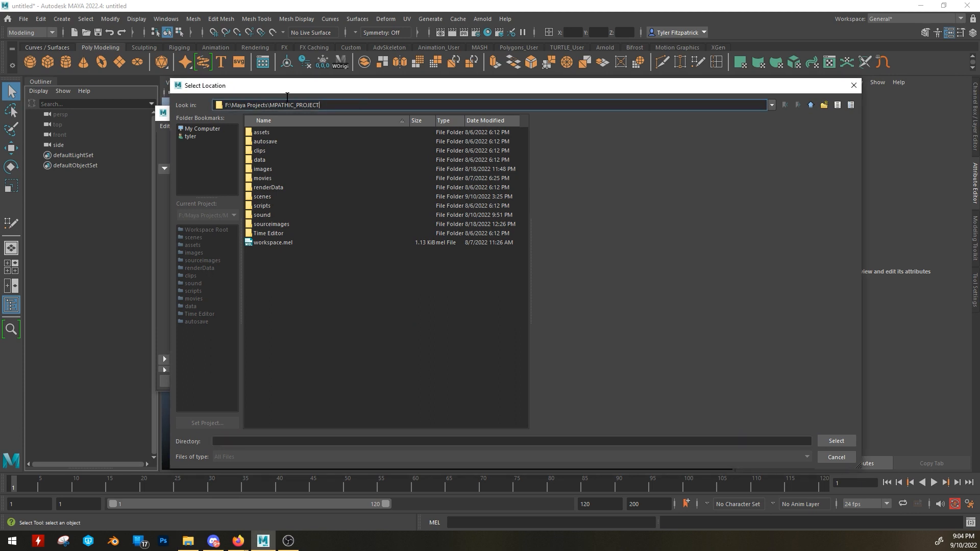
key("ctrl+a")
type("E:\\Chapman\\AVE 202\\Weapon Assignment")
key("Return")
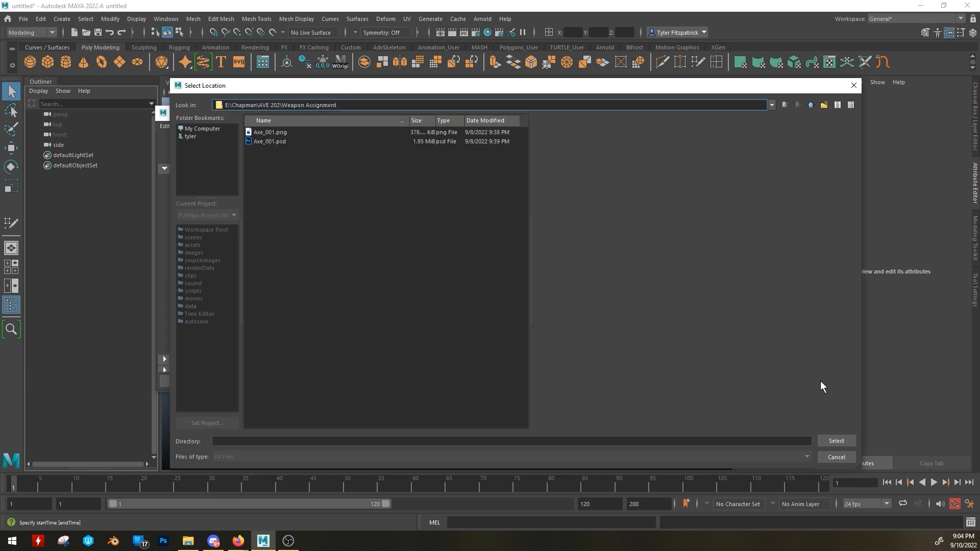
left_click(836, 441)
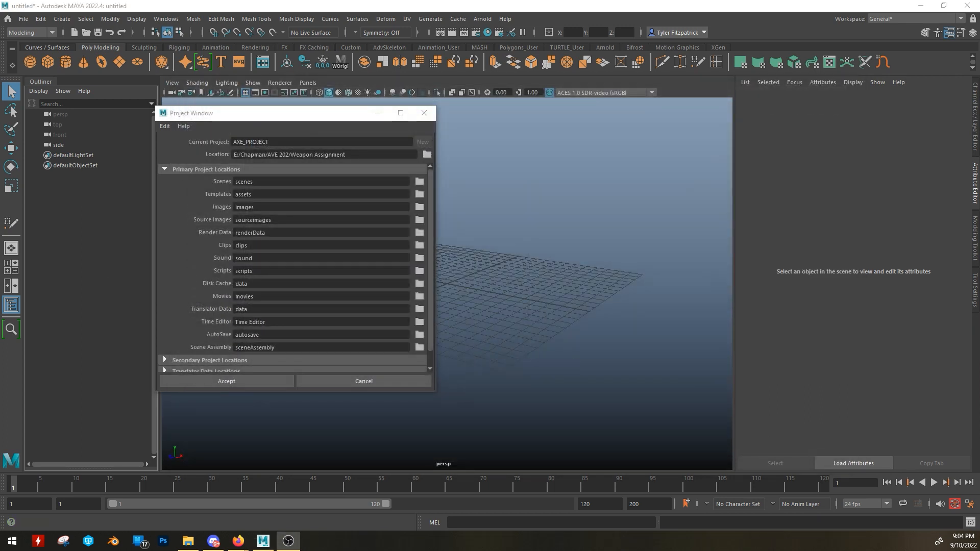
left_click(245, 385)
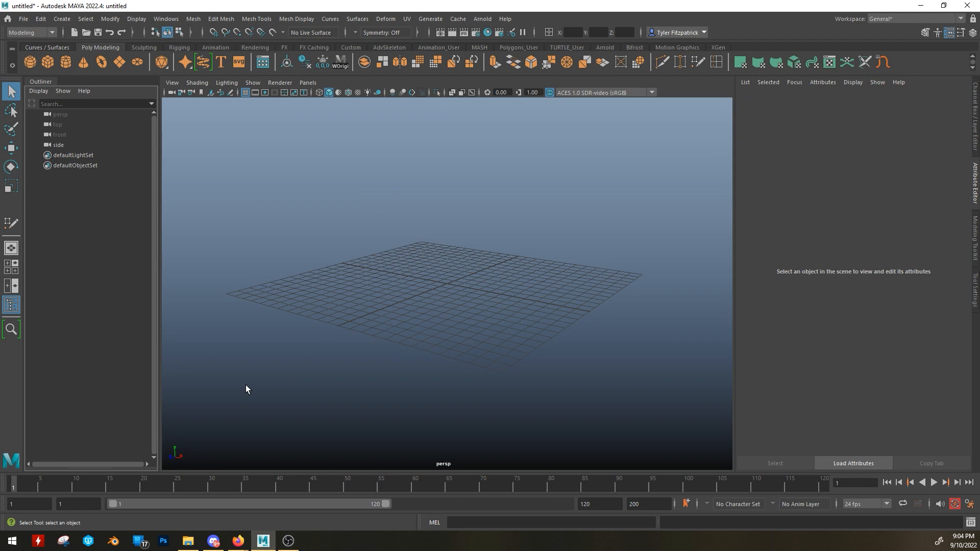
Step: Switch to File Explorer and copy Axe_001.png from the Weapon Assignment folder into AXE_PROJECT's sourceimages folder
key("alt+Tab")
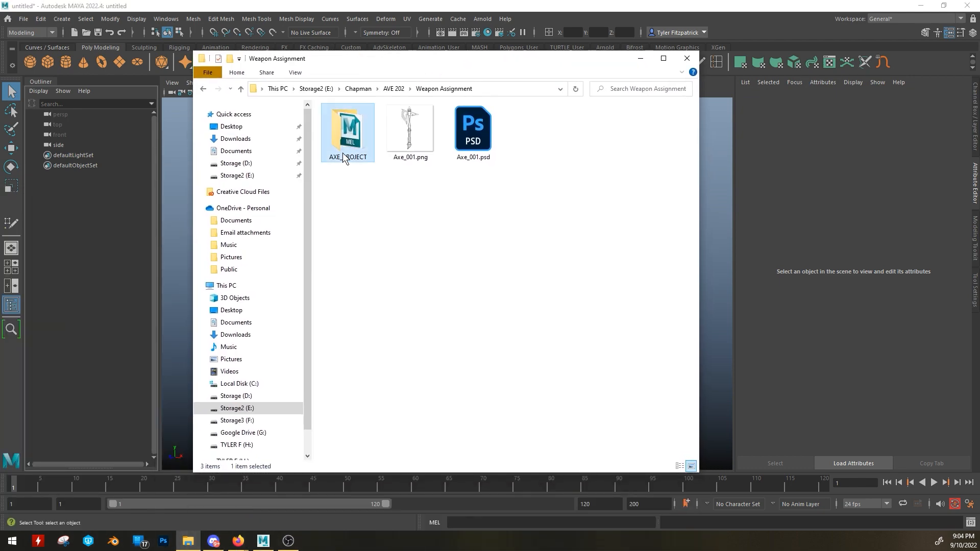
double_click(342, 153)
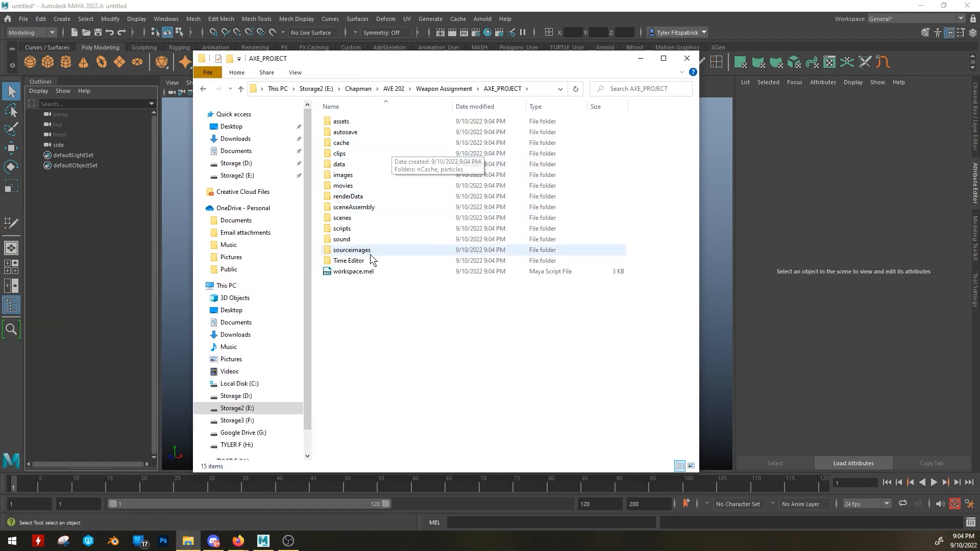
left_click(435, 88)
left_click(412, 134)
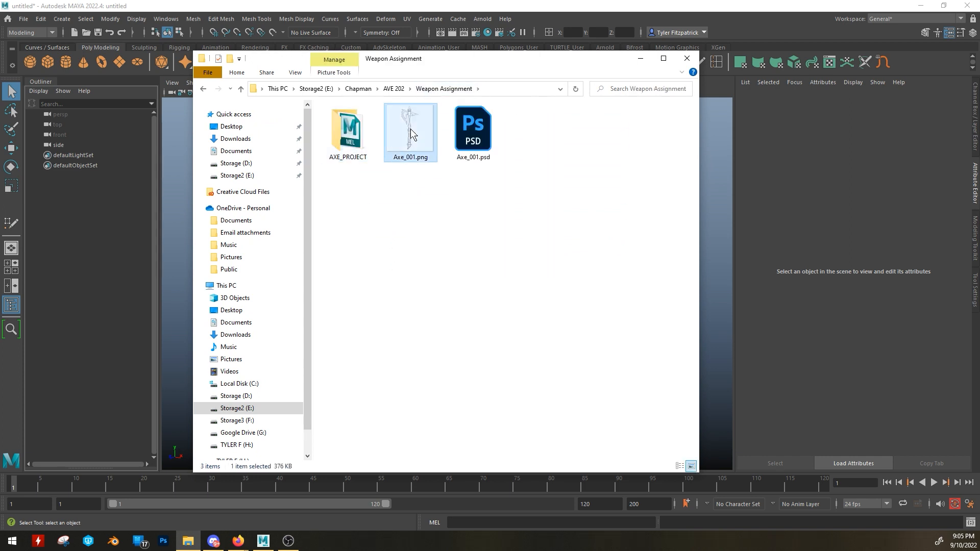
double_click(360, 142)
double_click(361, 250)
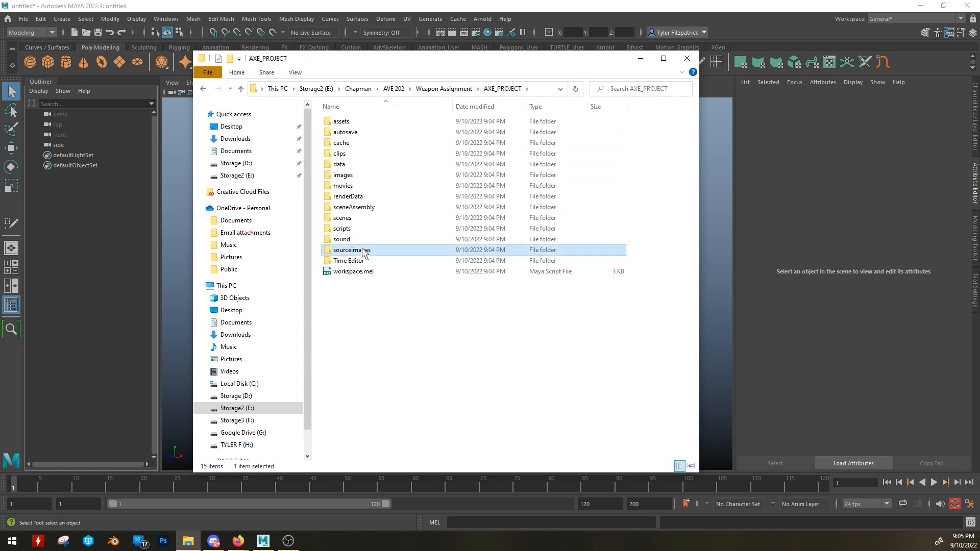
key("ctrl+v")
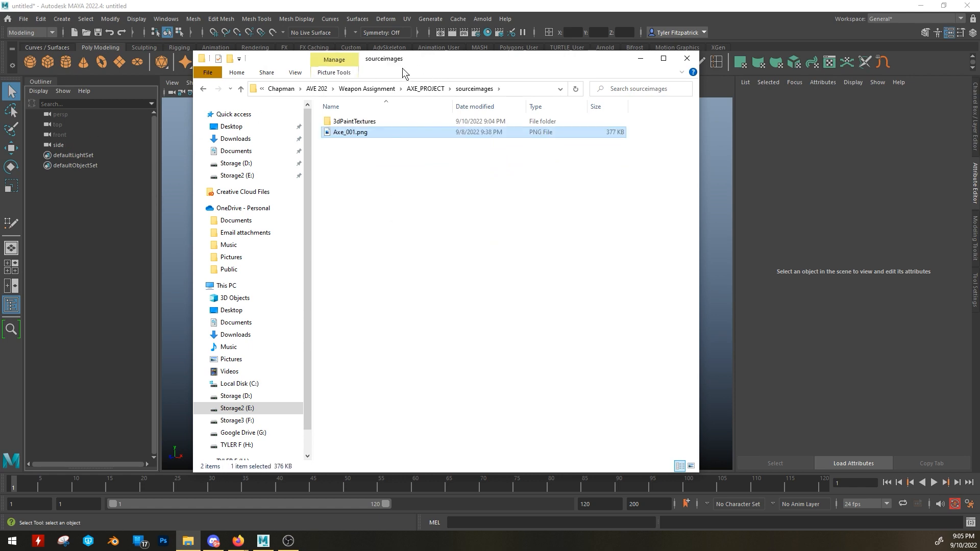
left_click_drag(415, 59, 0, 158)
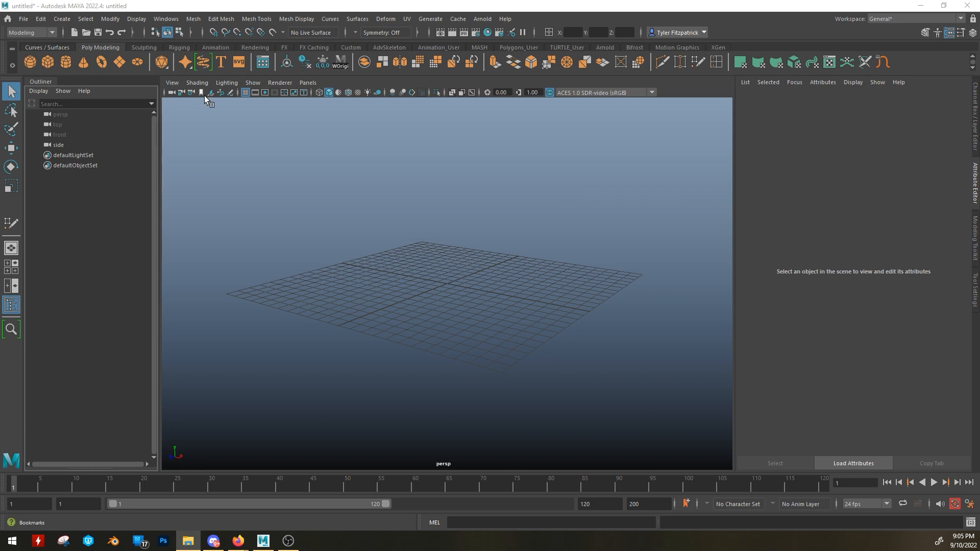
Step: Set up a two-pane layout with a widened orthographic side view beside the perspective view, and hide the Attribute Editor
left_click_drag(407, 165, 418, 206, "alt")
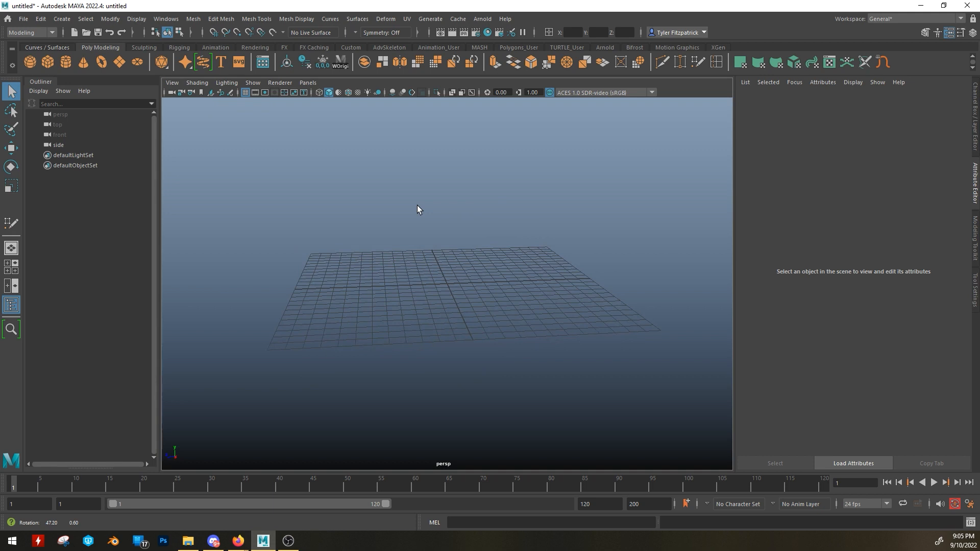
left_click_drag(418, 207, 457, 202, "alt")
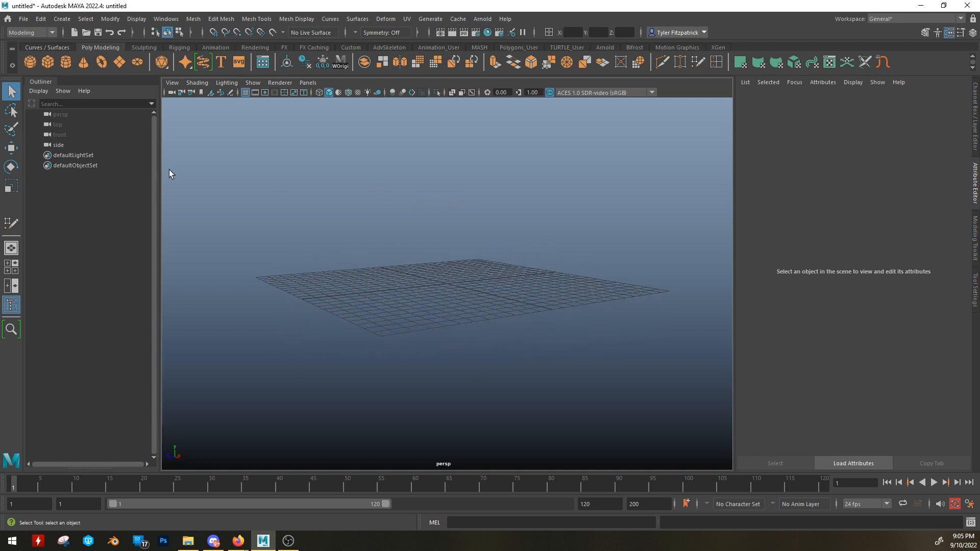
left_click(11, 286)
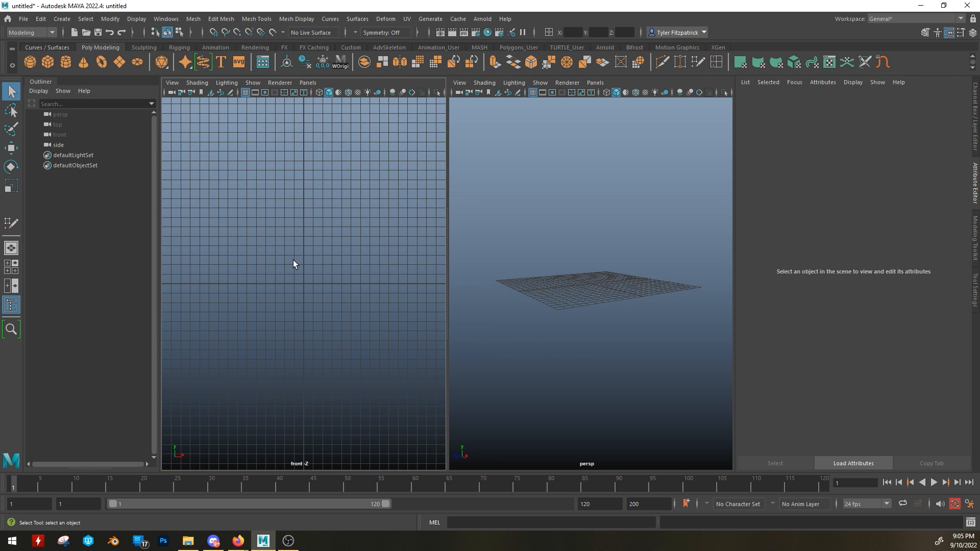
left_click(308, 82)
mouse_move(335, 93)
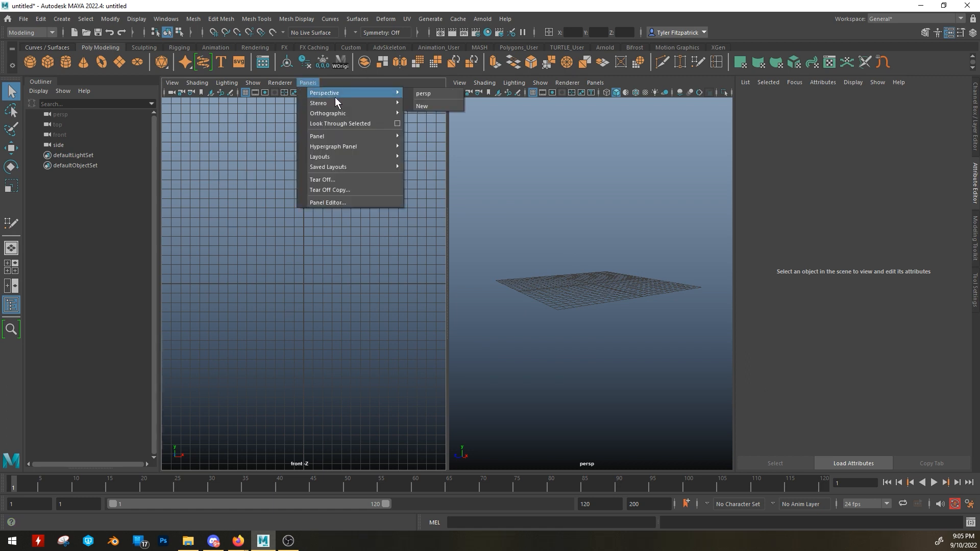
mouse_move(344, 112)
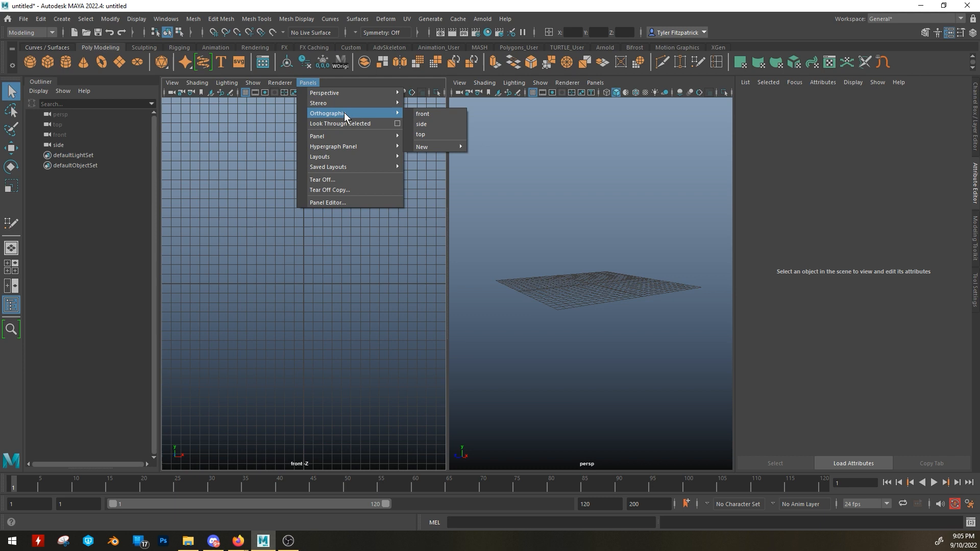
left_click(441, 126)
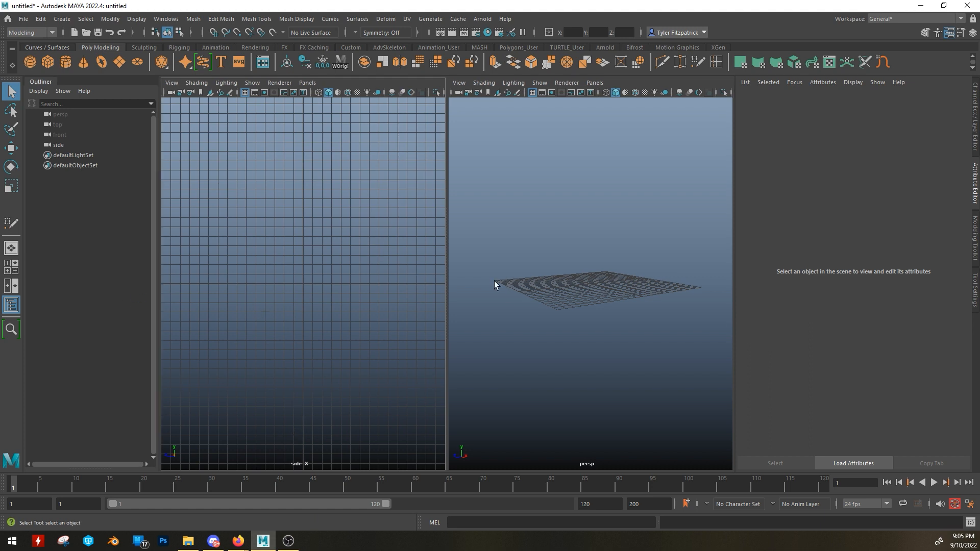
left_click_drag(447, 269, 521, 272)
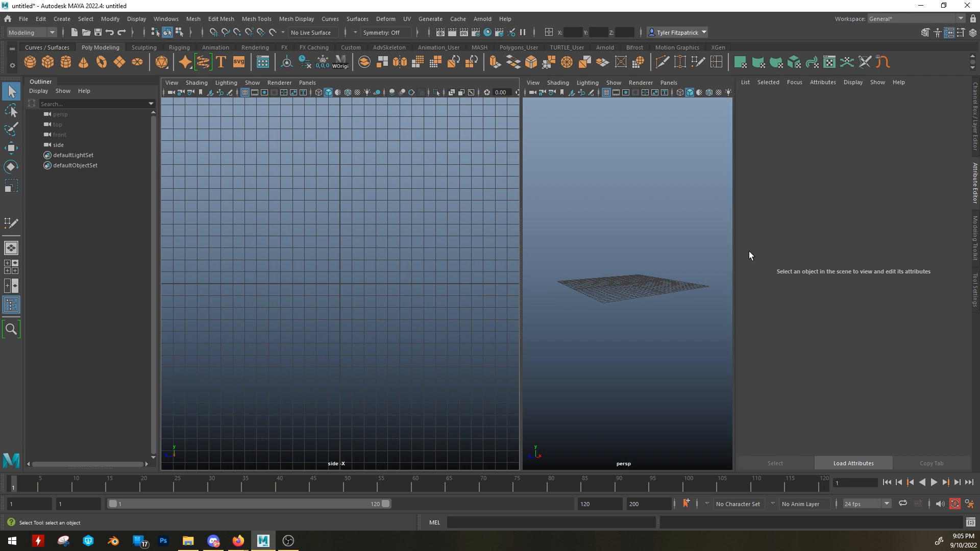
left_click(975, 191)
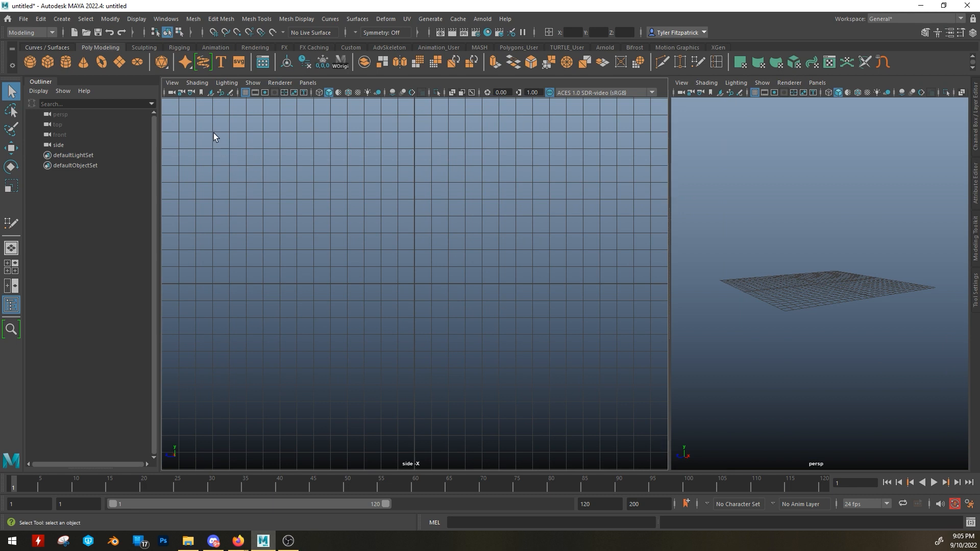
Step: Load Axe_001.png from the project's sourceimages folder as an image plane in the side view
left_click(212, 93)
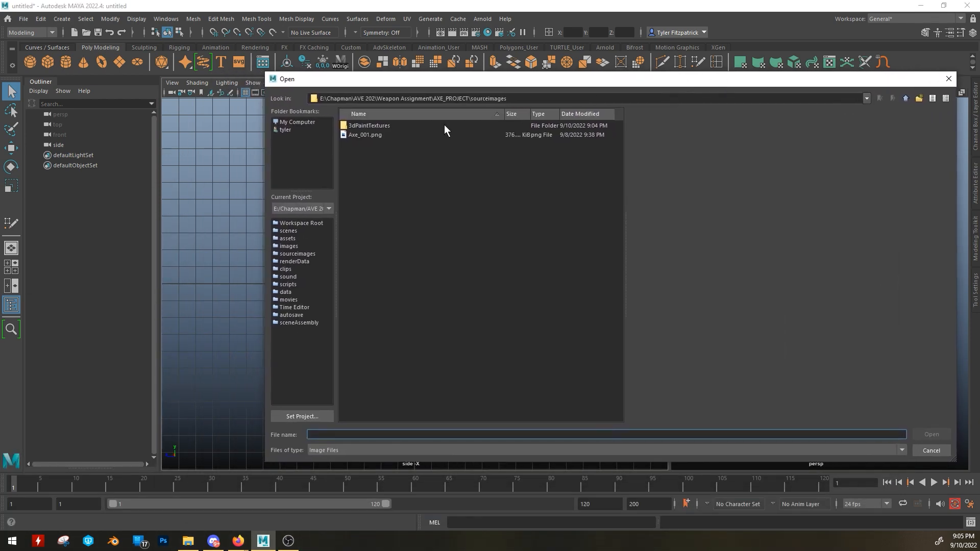
left_click(377, 136)
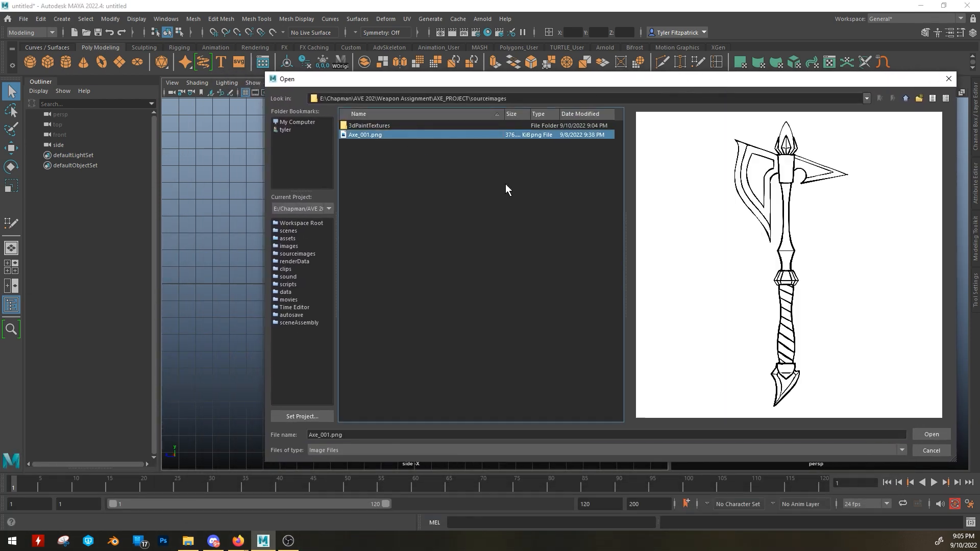
left_click(932, 435)
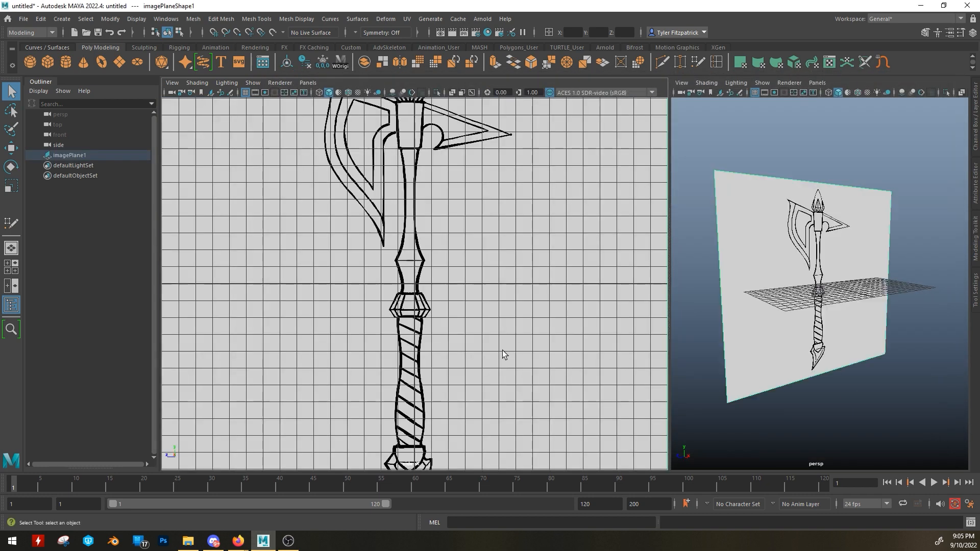
Step: Move the axe image plane back along the X axis, away from the grid's centre
left_click_drag(831, 274, 479, 287, "alt")
left_click_drag(809, 299, 691, 273, "alt")
scroll(734, 308, "down", 1)
left_click(710, 294)
key("w")
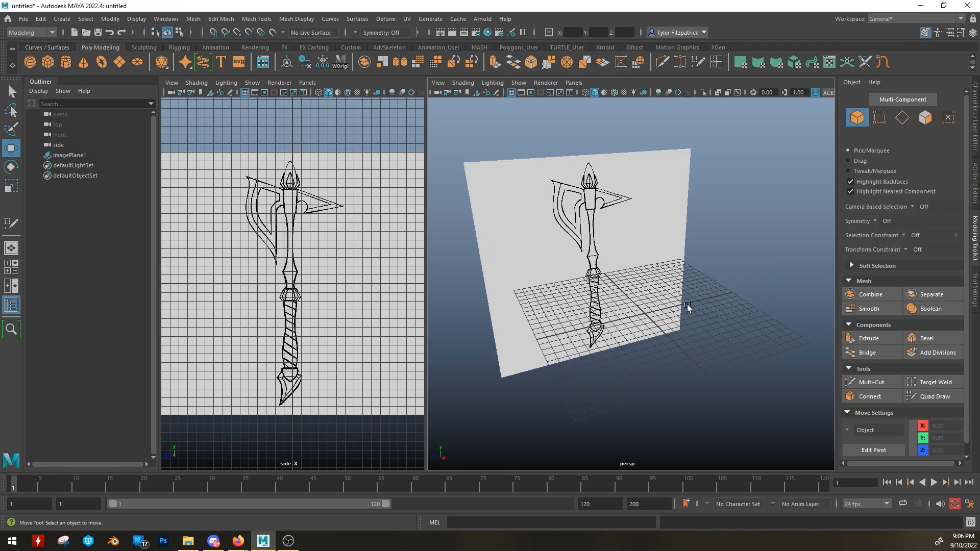
left_click_drag(686, 309, 687, 296, "alt")
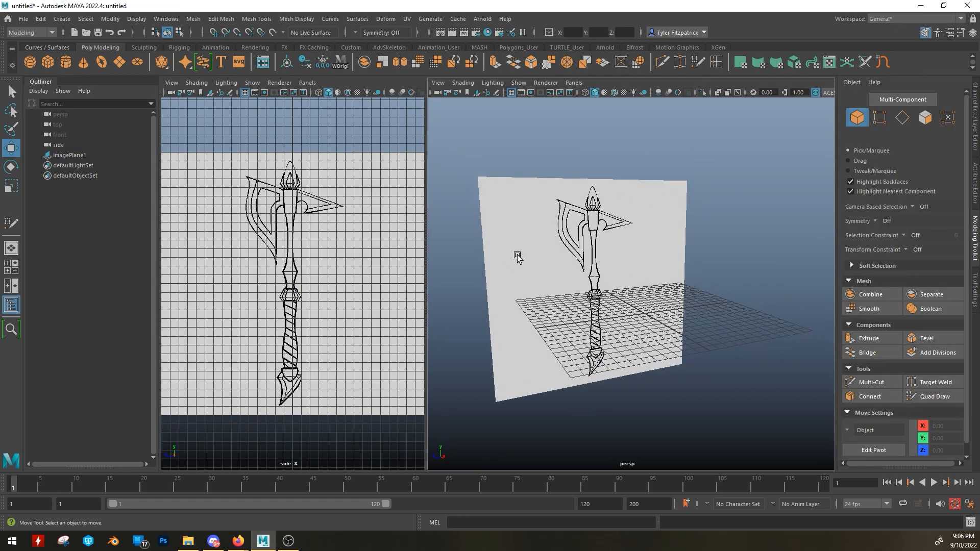
Step: Create a polygon cylinder at the origin in front of the axe reference image
left_click(67, 63)
mouse_move(697, 308)
left_mouse_down("alt")
mouse_move(660, 309)
mouse_move(687, 317)
left_mouse_up("alt")
scroll(727, 335, "up", 6)
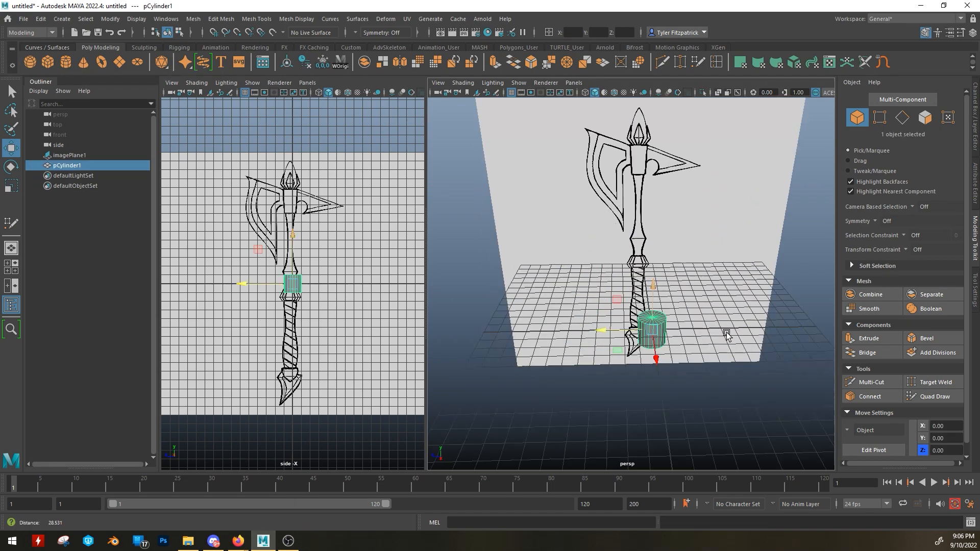
middle_click_drag(722, 340, 663, 275, "alt")
left_click_drag(664, 276, 746, 263, "alt")
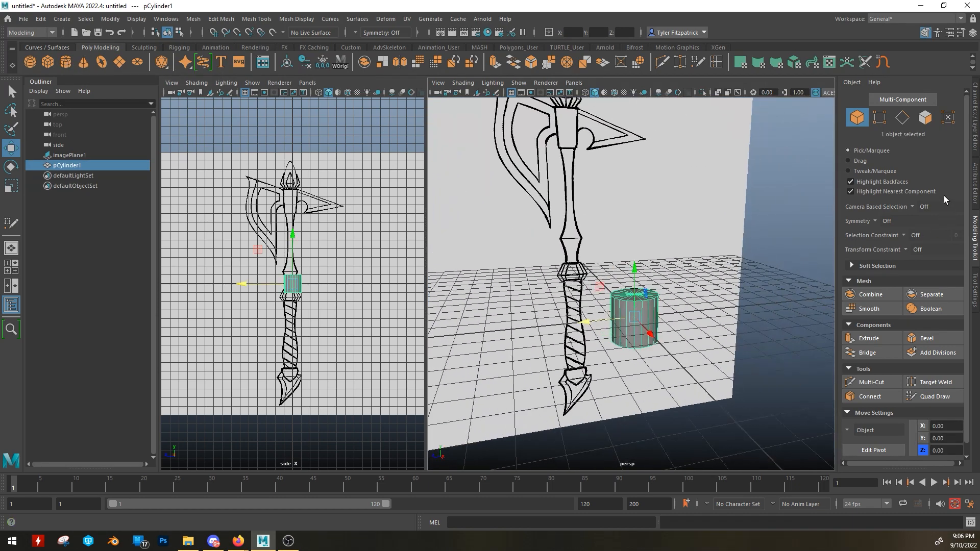
Step: Set the cylinder's axis subdivisions to 19 and try out its cap subdivisions and Round Cap option
left_click(975, 181)
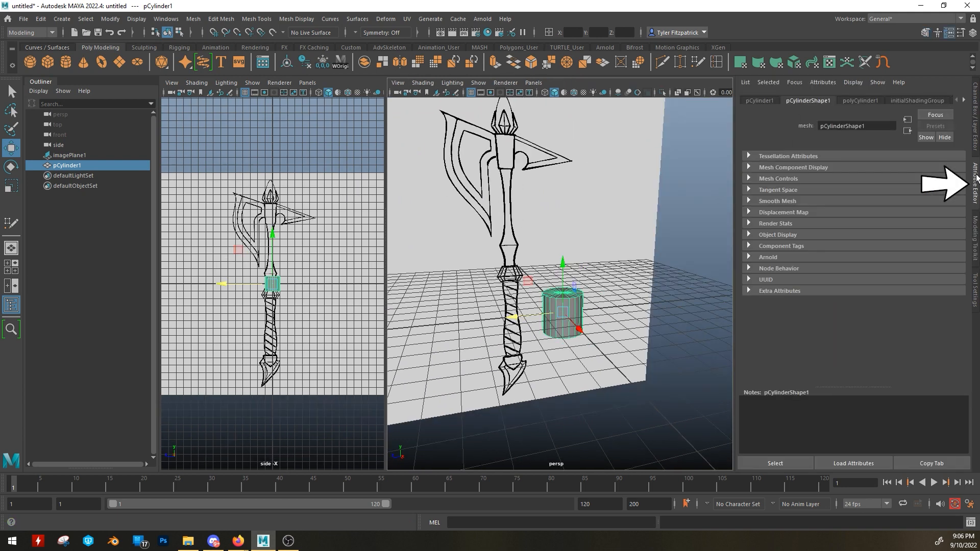
left_click(868, 102)
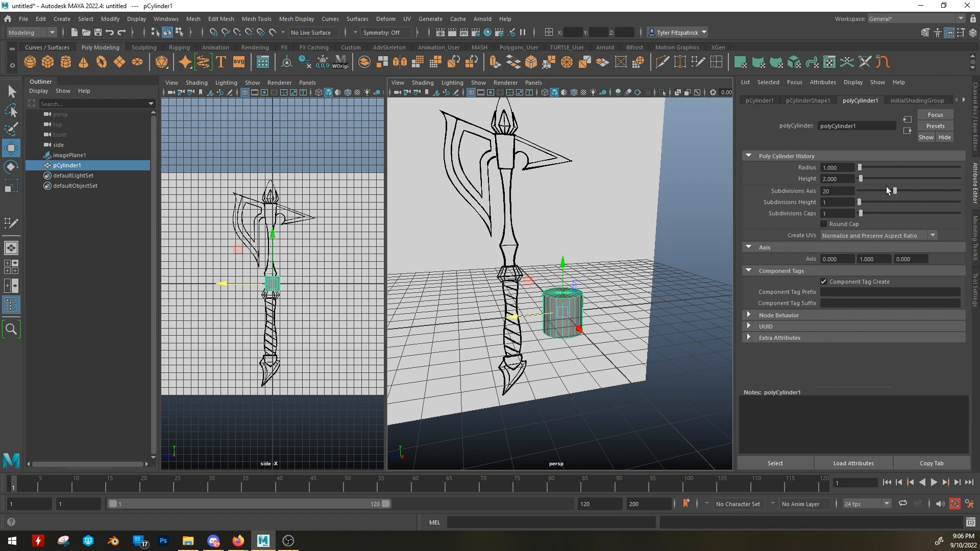
left_click_drag(896, 192, 858, 217)
key("f")
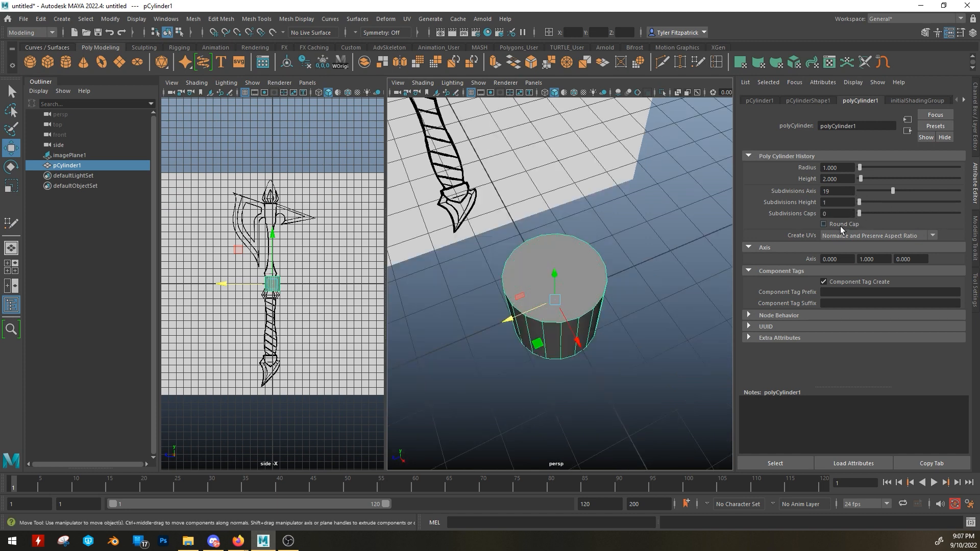
left_click(840, 226)
left_click(839, 226)
left_click_drag(607, 243, 575, 195, "alt")
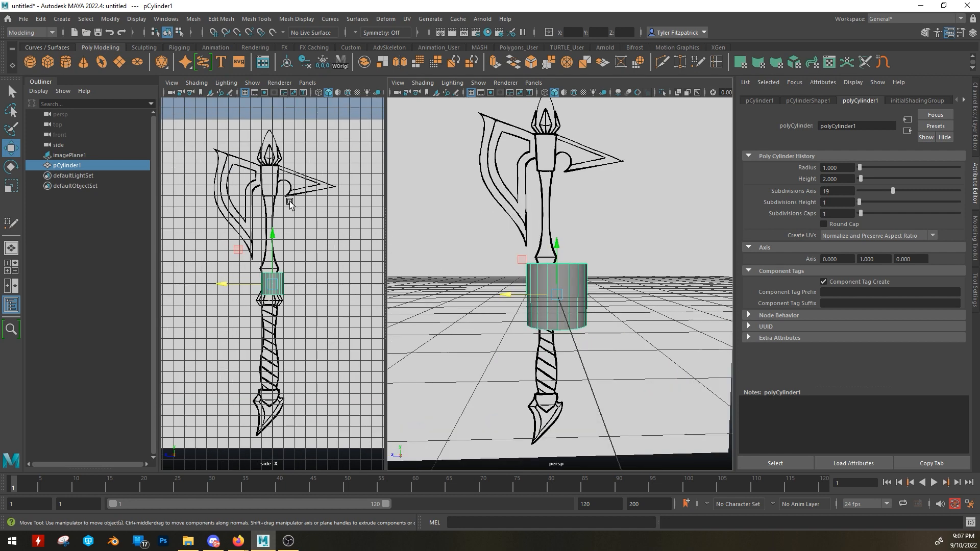
Step: Try shifting the axe image plane sideways in the side view until the axe tip meets the grid's vertical centre line
scroll(291, 208, "up", 2)
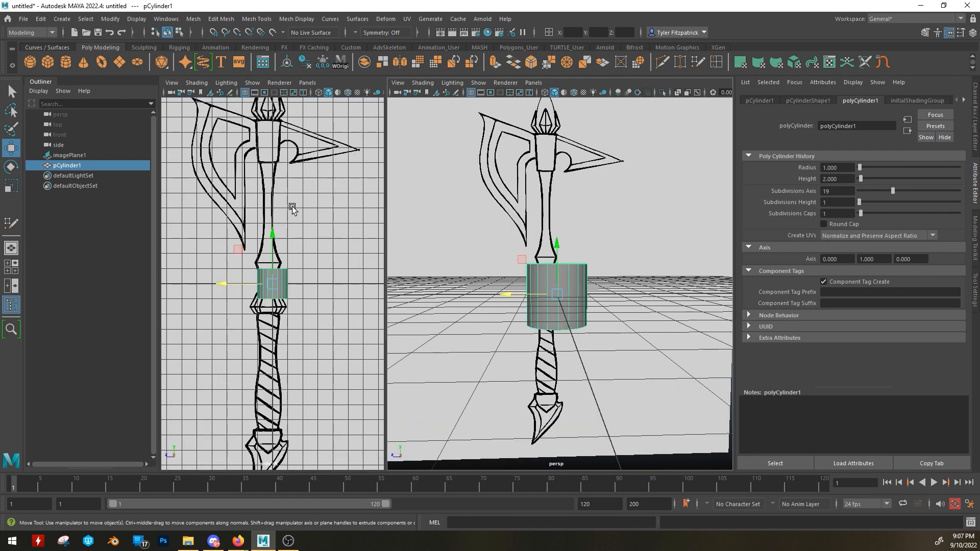
scroll(294, 165, "down", 3)
middle_click_drag(293, 164, 289, 226, "alt")
left_click(286, 149)
scroll(294, 287, "up", 5)
scroll(294, 309, "down", 6)
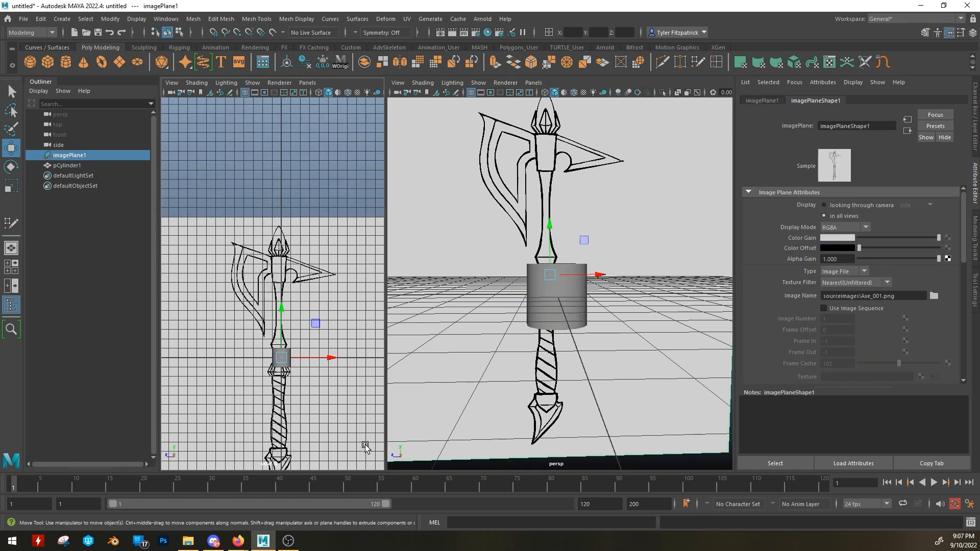
scroll(293, 240, "up", 5)
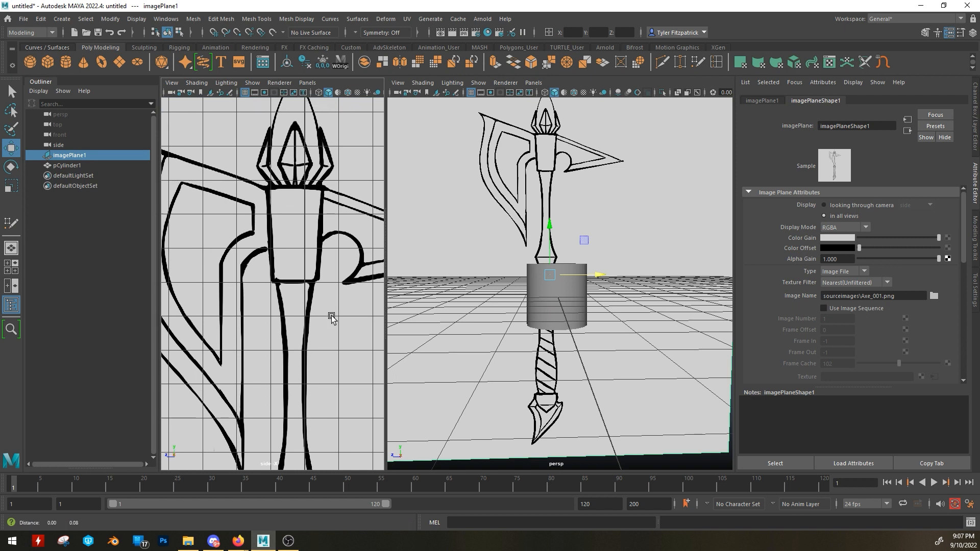
middle_click_drag(333, 313, 292, 444, "alt")
middle_click_drag(299, 159, 308, 158)
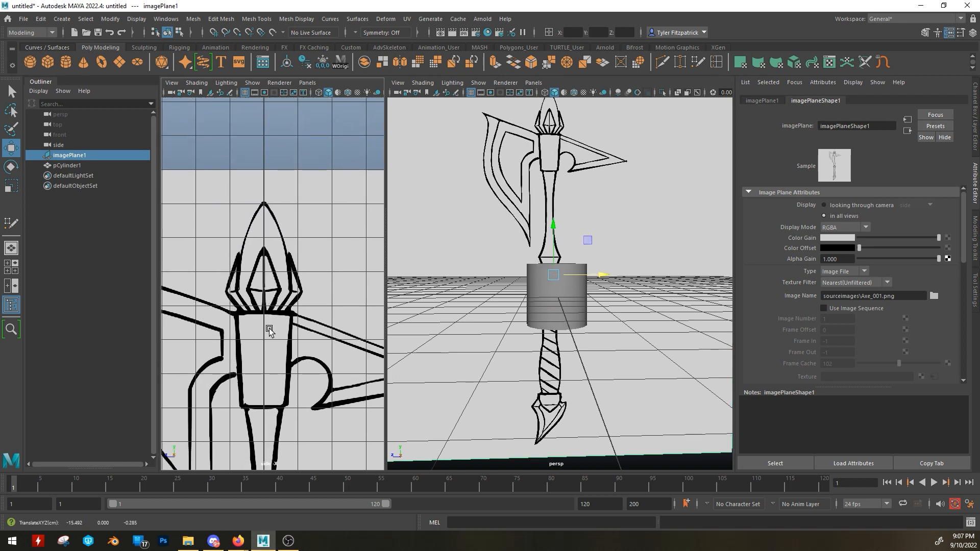
middle_click_drag(307, 373, 312, 225, "alt")
scroll(301, 267, "down", 6)
middle_click_drag(300, 343, 292, 274, "alt")
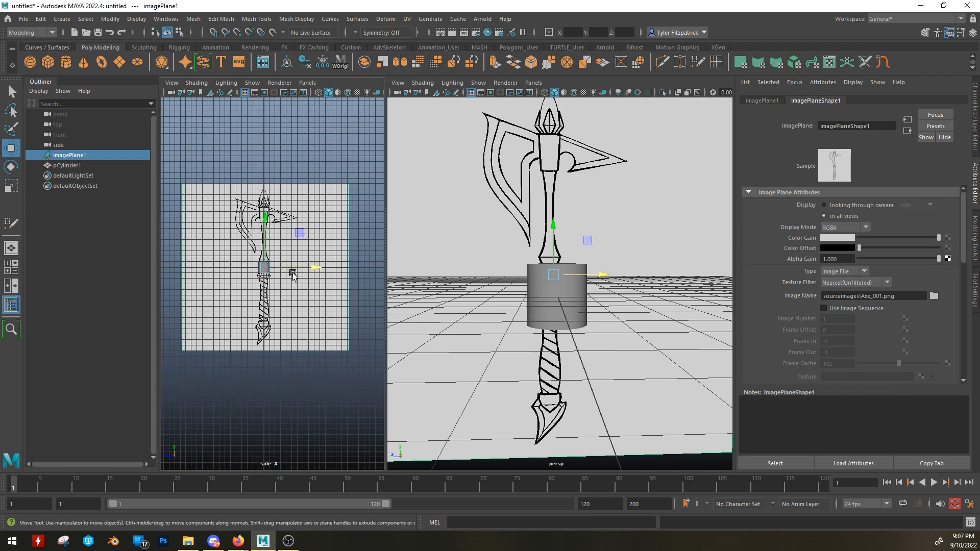
scroll(262, 280, "up", 5)
scroll(261, 280, "down", 5)
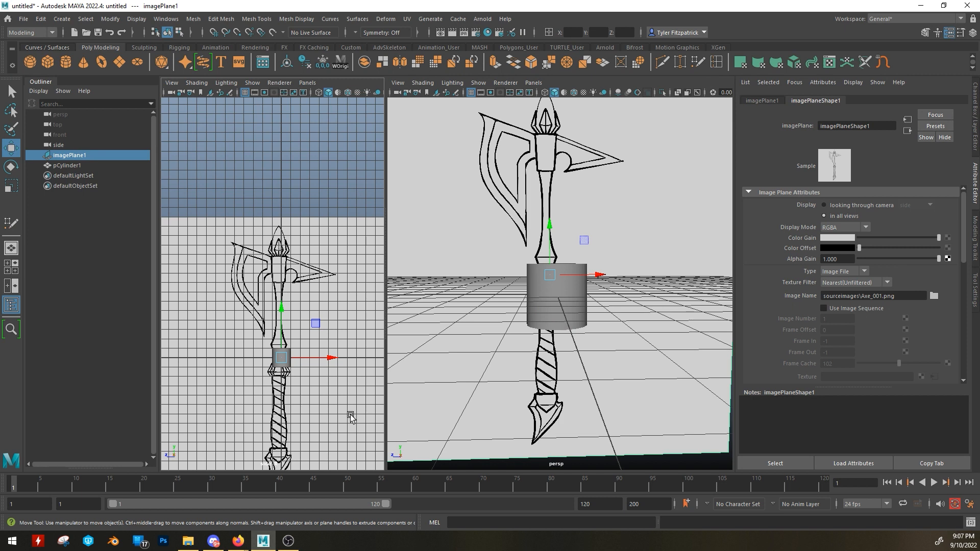
Step: Move the axe image plane along Z to about -0.285 so the axe is centred on the grid's vertical line
left_click(331, 360)
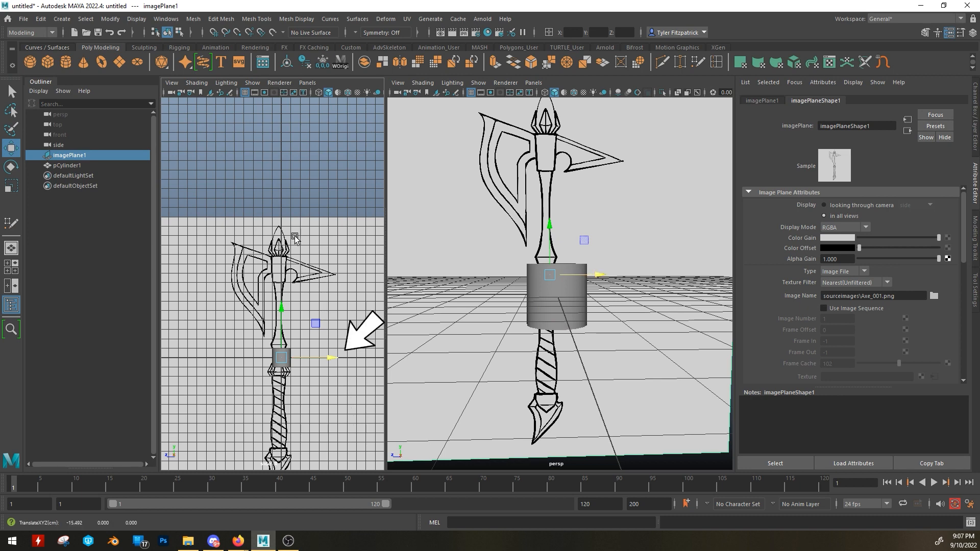
scroll(330, 340, "up", 5)
scroll(329, 321, "up", 3)
middle_click_drag(330, 325, 291, 438, "alt")
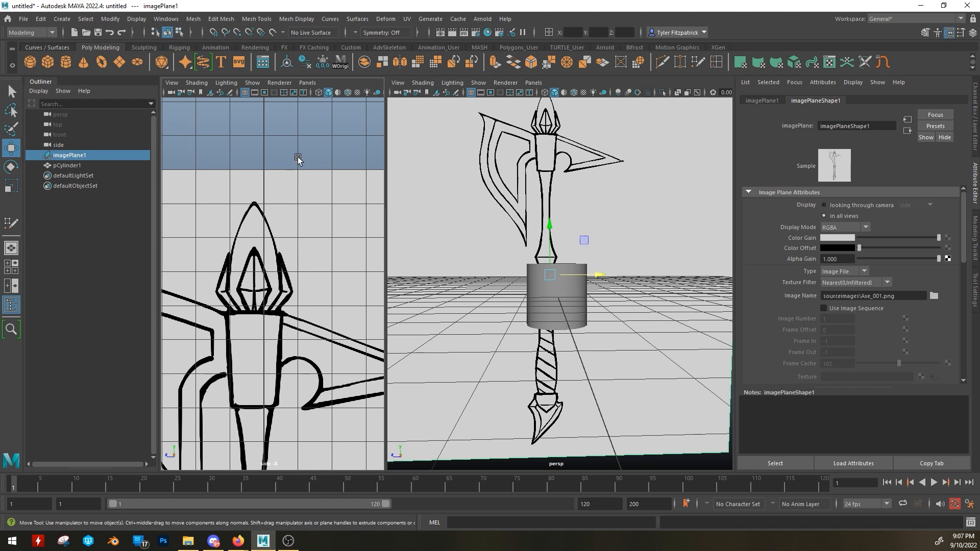
middle_click_drag(298, 159, 309, 162)
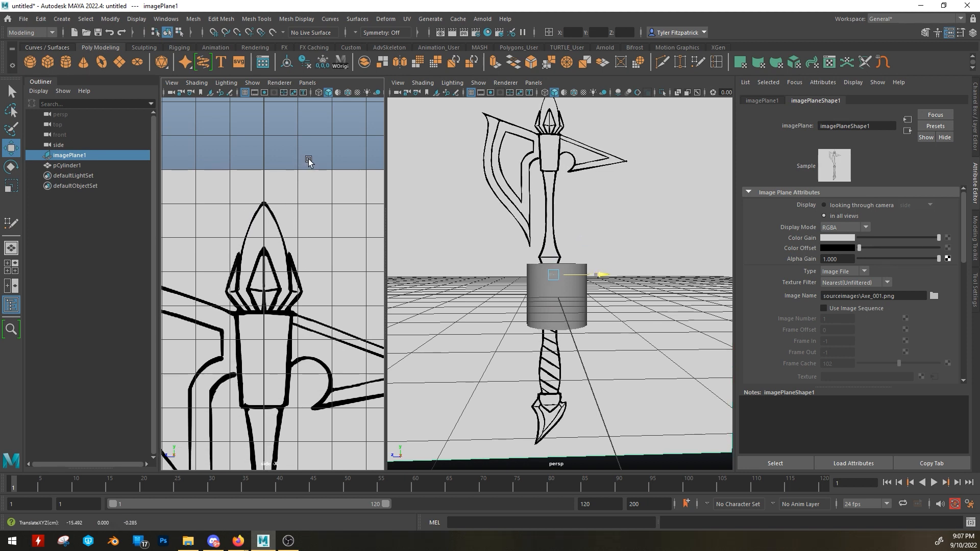
Step: Move the cylinder down to about Y -3.02 so it sits on the handle grip just below the faceted collar
key("f")
middle_click_drag(298, 286, 284, 346, "alt")
scroll(287, 277, "up", 8)
left_click(230, 209)
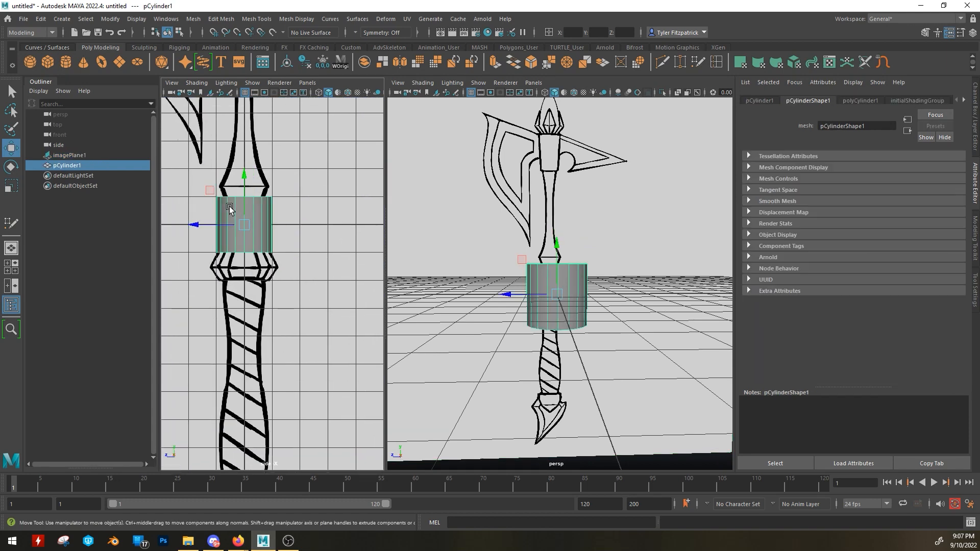
left_click_drag(246, 179, 260, 263)
scroll(214, 305, "up", 3)
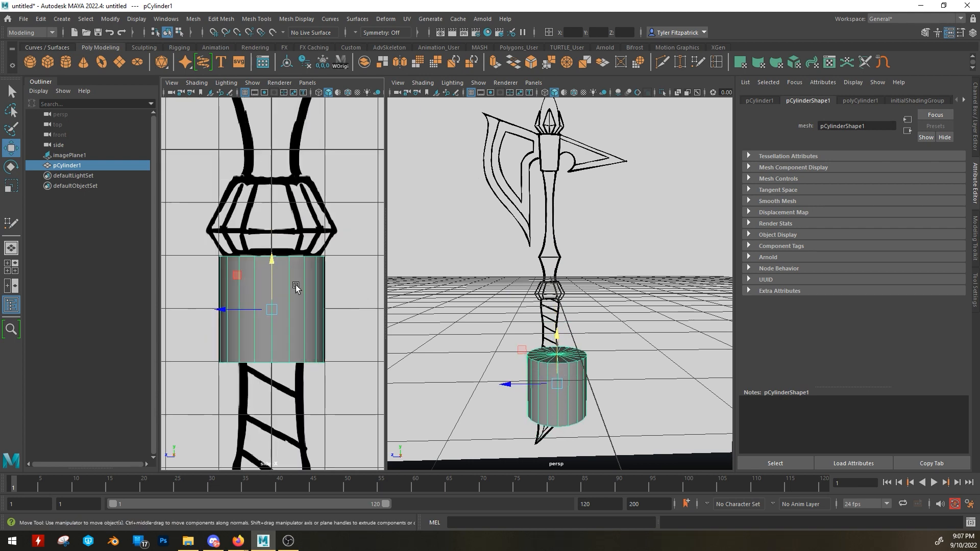
Step: Hide the Outliner and show the narrower Modeling Toolkit, widening the side and perspective views
left_click(13, 307)
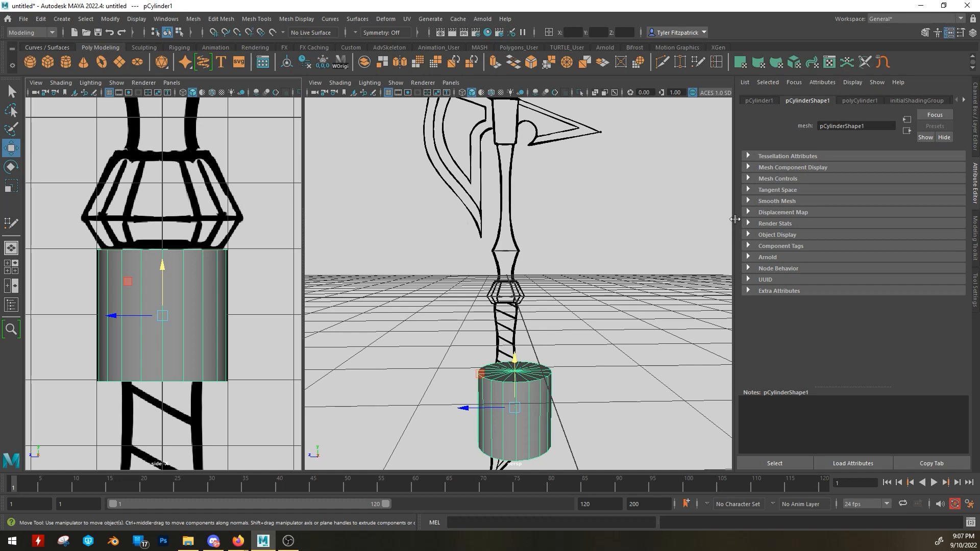
left_click_drag(736, 219, 756, 220)
left_click(975, 236)
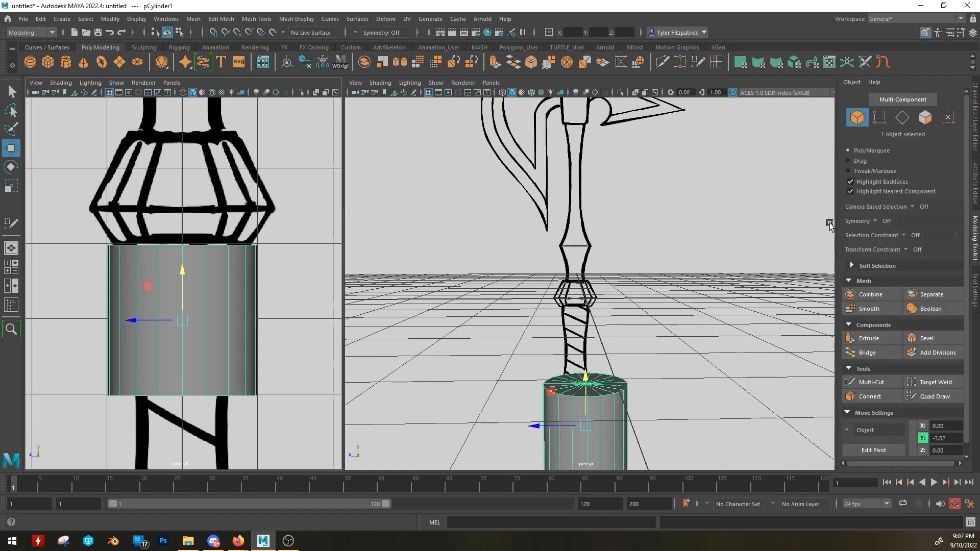
left_click(834, 217)
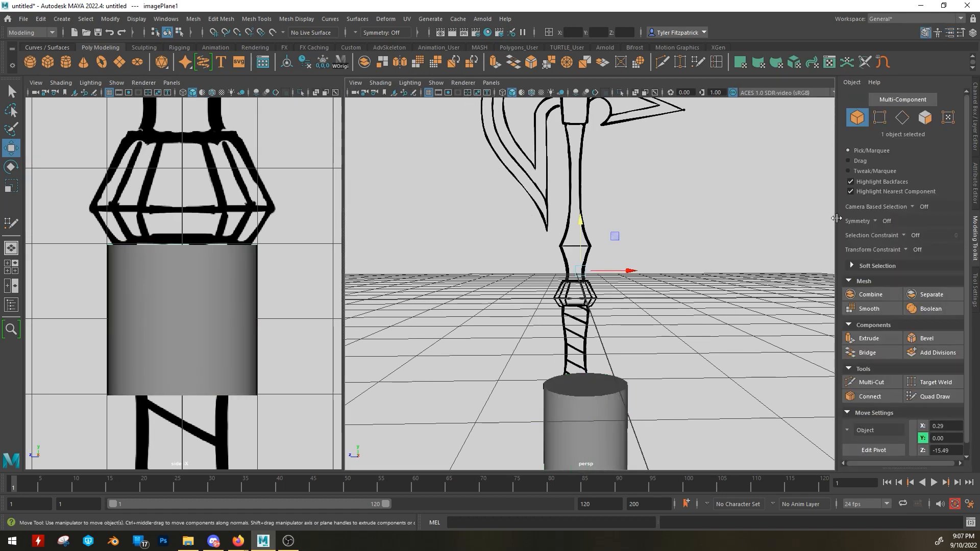
left_click_drag(343, 262, 418, 230)
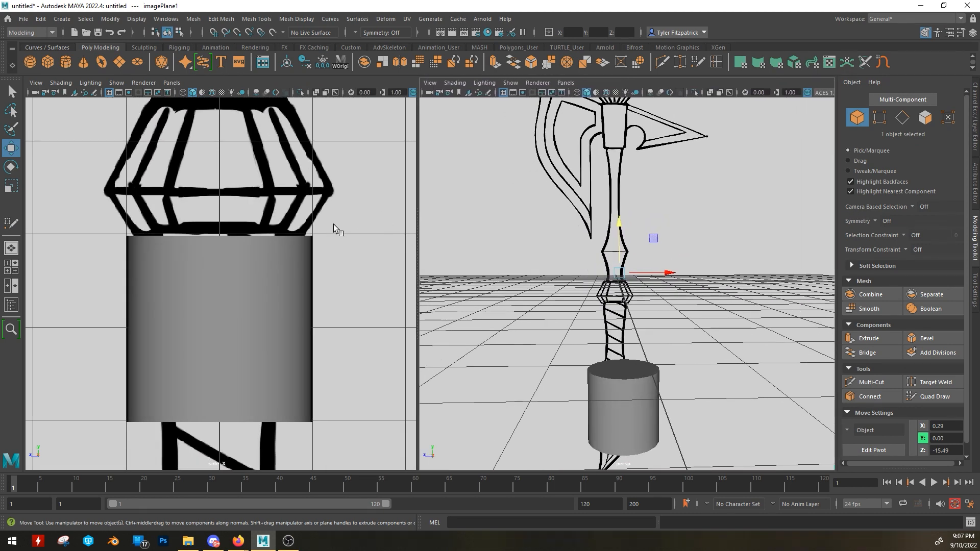
Step: Select the cylinder and turn on X-ray display in the side view
scroll(333, 225, "down", 5)
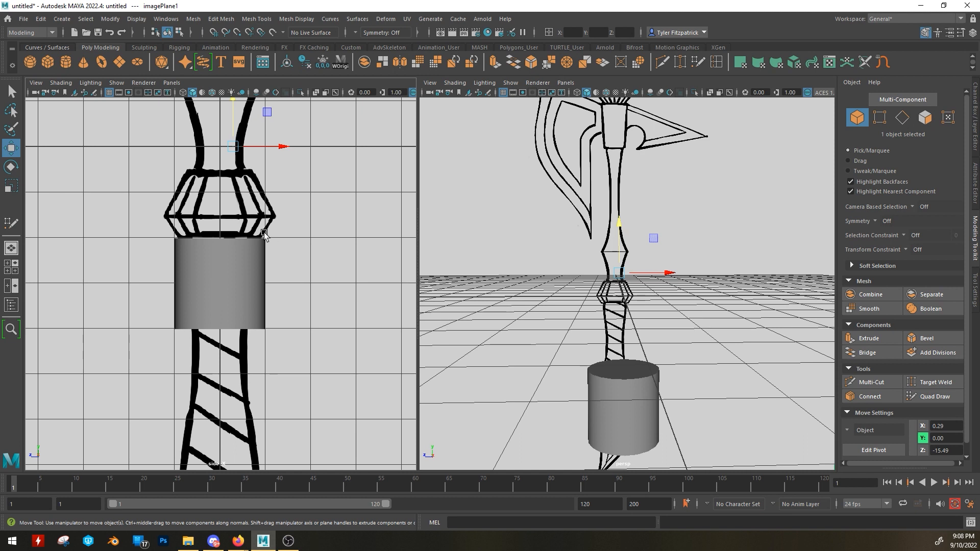
left_click(230, 272)
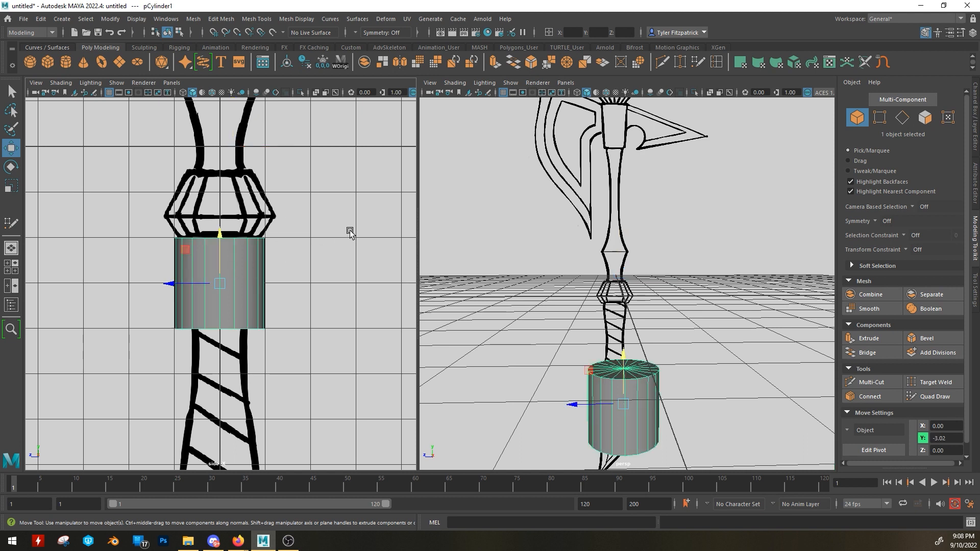
left_click(316, 92)
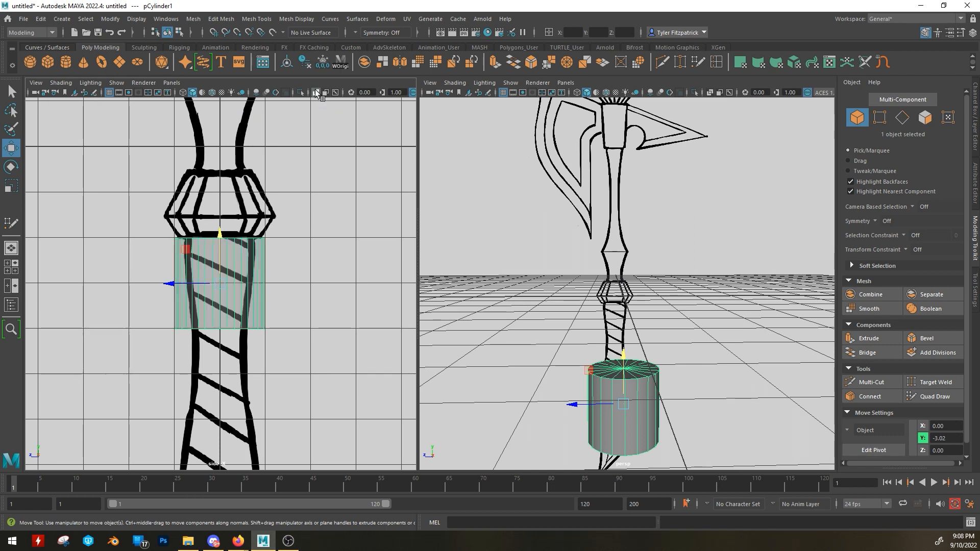
Step: Select the cylinder's top vertices and scale them inward horizontally to match the grip's width below the collar
left_click(320, 186)
left_click(225, 282)
right_click_drag(261, 257, 205, 257)
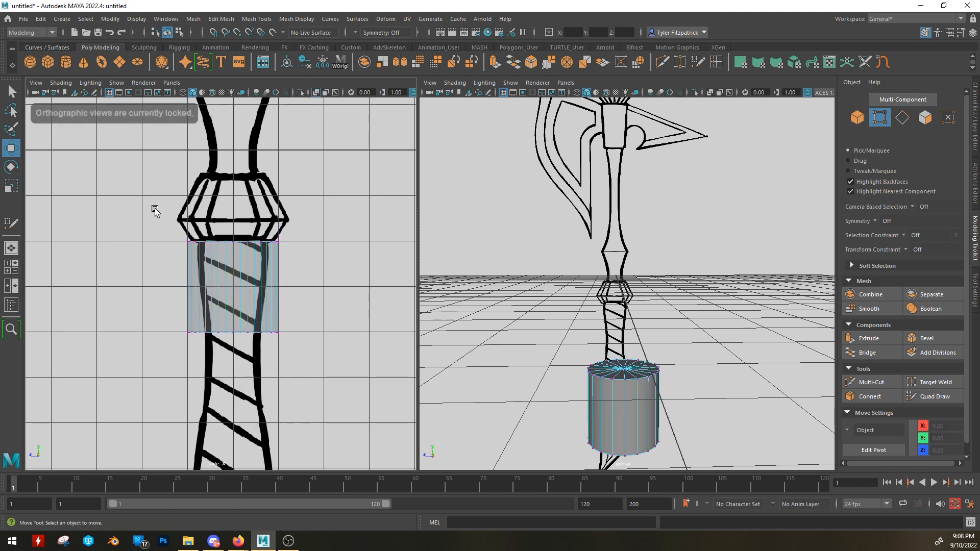
left_click_drag(155, 211, 314, 255)
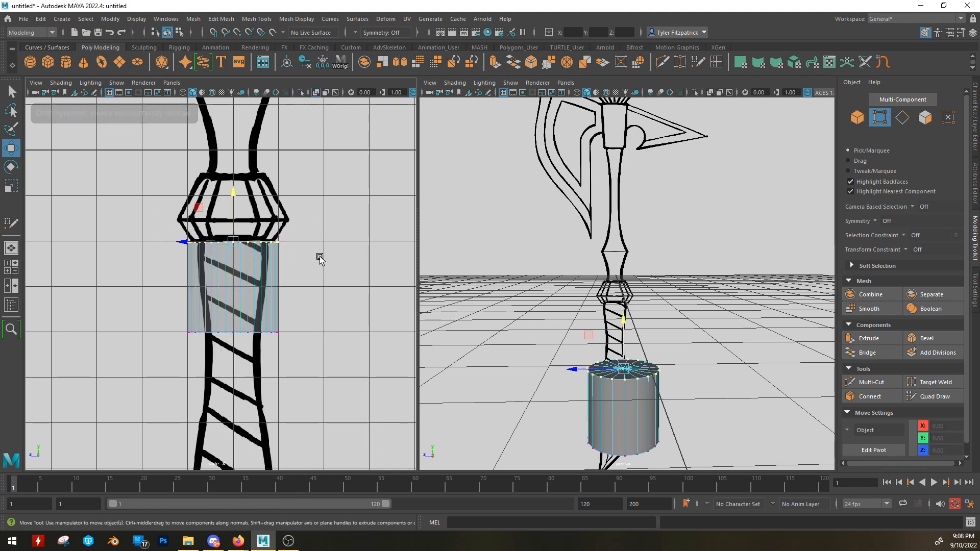
left_click_drag(666, 380, 715, 326, "alt")
scroll(715, 327, "up", 5)
key("r")
left_click_drag(233, 197, 232, 207, "ctrl")
scroll(306, 236, "up", 6)
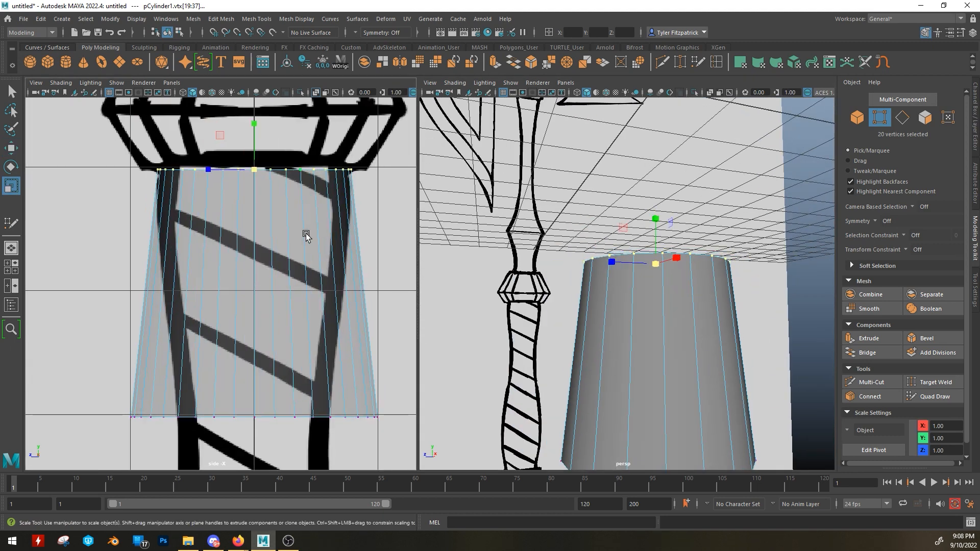
Step: Raise the cylinder's bottom vertices to shorten it and scale them inward to fit the grip outline
key("w")
left_click_drag(396, 391, 115, 439)
left_click_drag(263, 369, 261, 241)
key("r")
left_click_drag(254, 244, 253, 256, "ctrl")
left_click_drag(377, 143, 128, 194)
Step: Switch the cylinder to face selection mode and bring its bottom cap into view
right_click(677, 335)
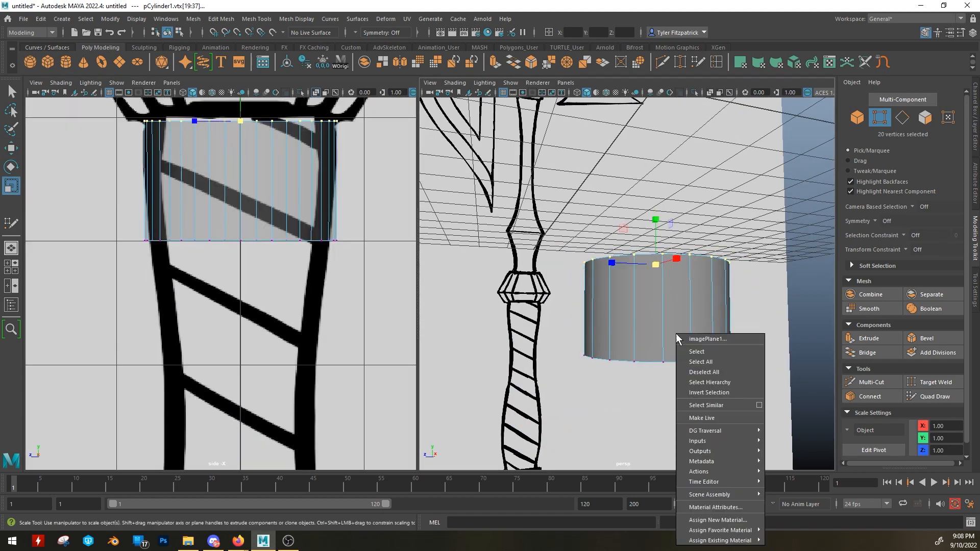
right_click(651, 290)
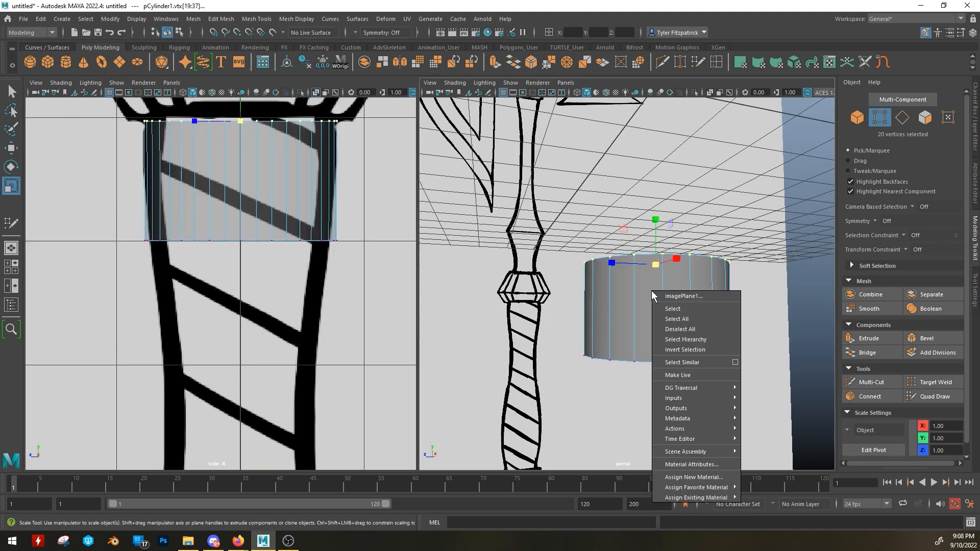
left_click(619, 272)
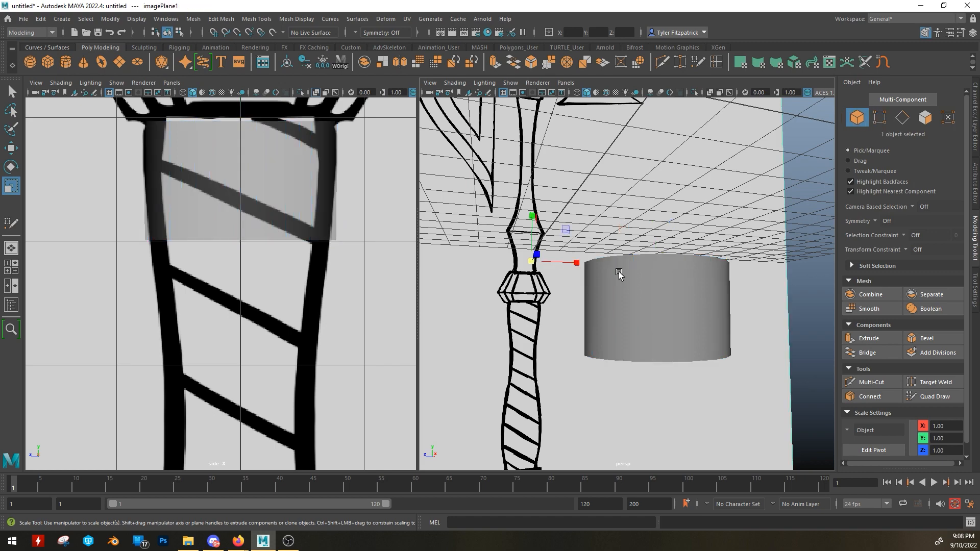
key("F11")
left_click(616, 277)
right_click(617, 277)
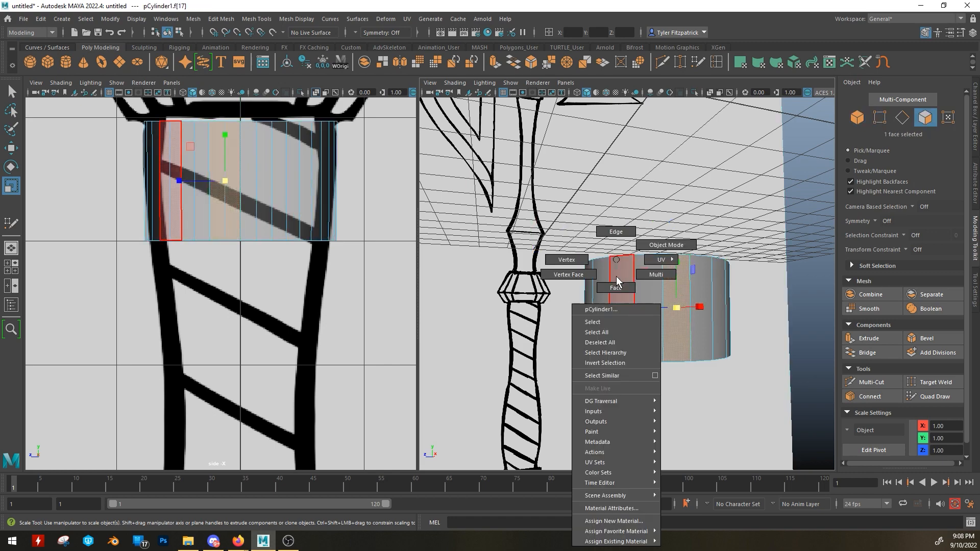
right_click_drag(626, 288, 626, 290)
left_click_drag(629, 330, 665, 284, "alt")
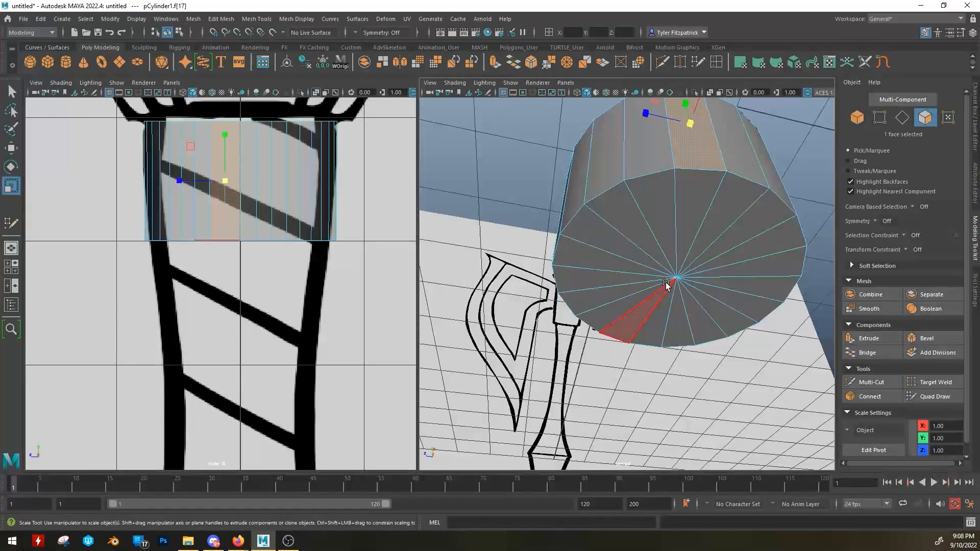
Step: Try selecting the cylinder's bottom cap faces in the perspective view
double_click(694, 293)
key("q")
left_click_drag(697, 331, 558, 310, "alt")
left_click_drag(506, 272, 787, 414)
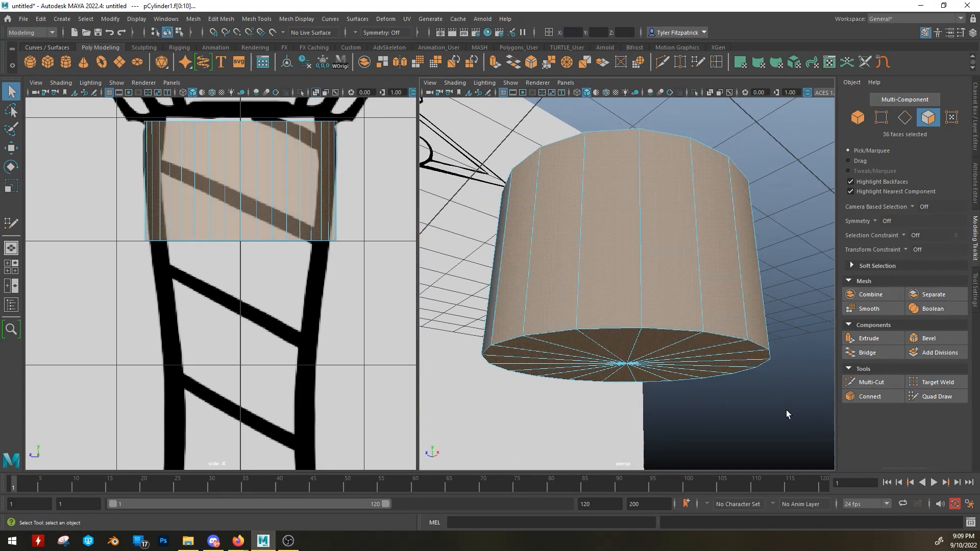
left_click_drag(597, 369, 514, 299, "alt")
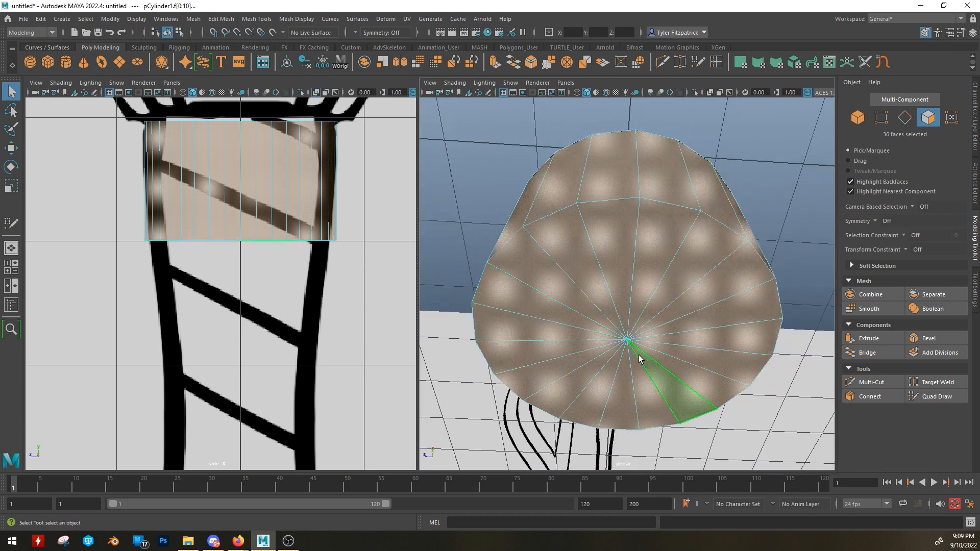
left_click_drag(635, 245, 681, 251, "alt")
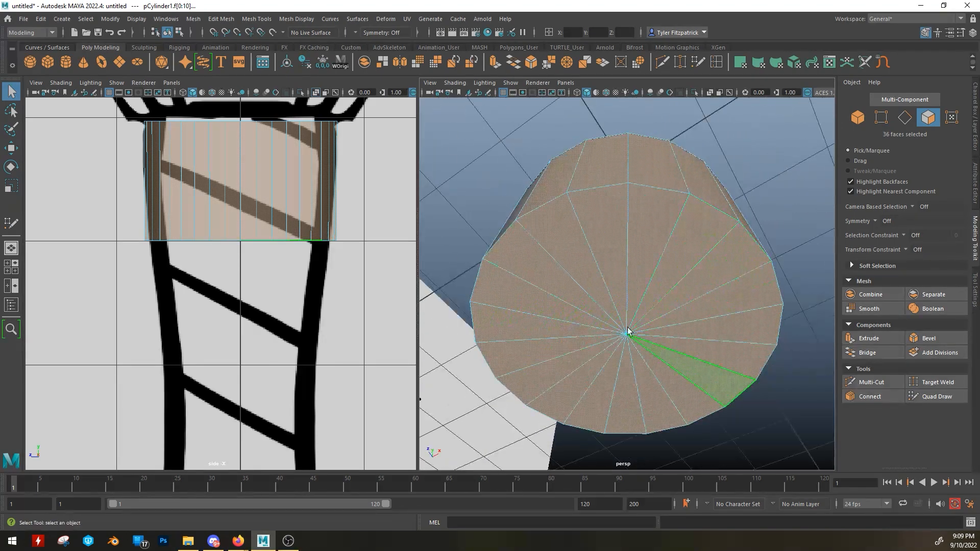
left_click_drag(608, 330, 676, 315)
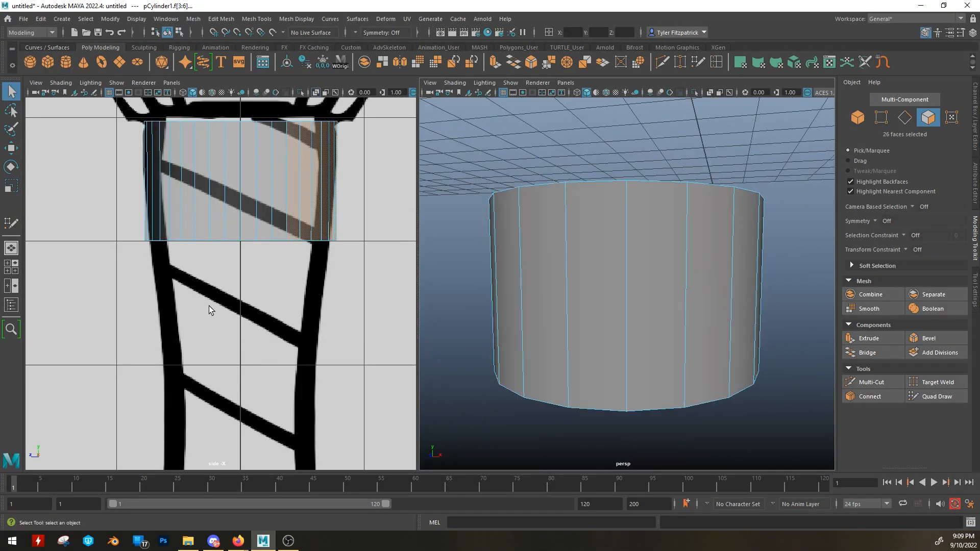
Step: Select all of the cylinder's faces in the side view and deselect the upper ones, keeping only the bottom cap faces
left_click_drag(86, 287, 365, 169)
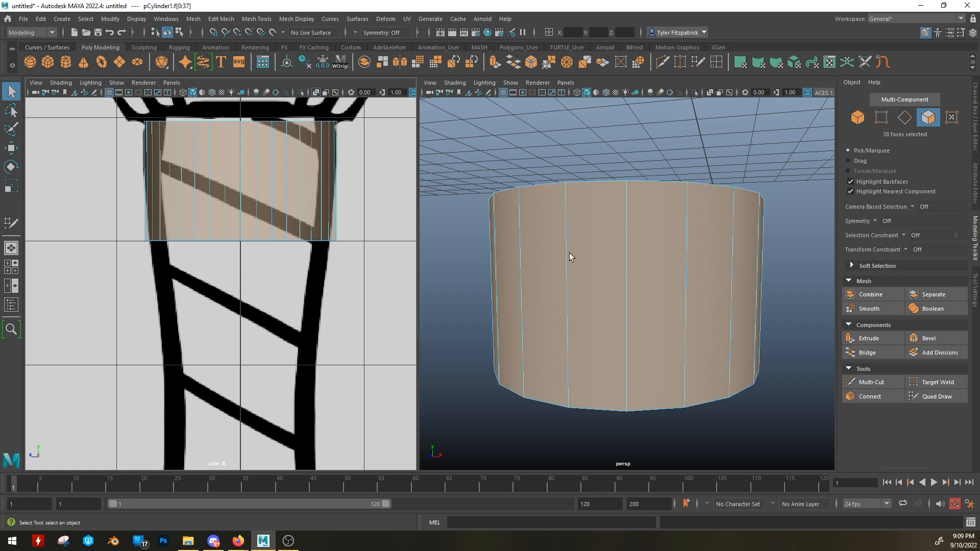
left_click_drag(569, 256, 602, 164, "alt")
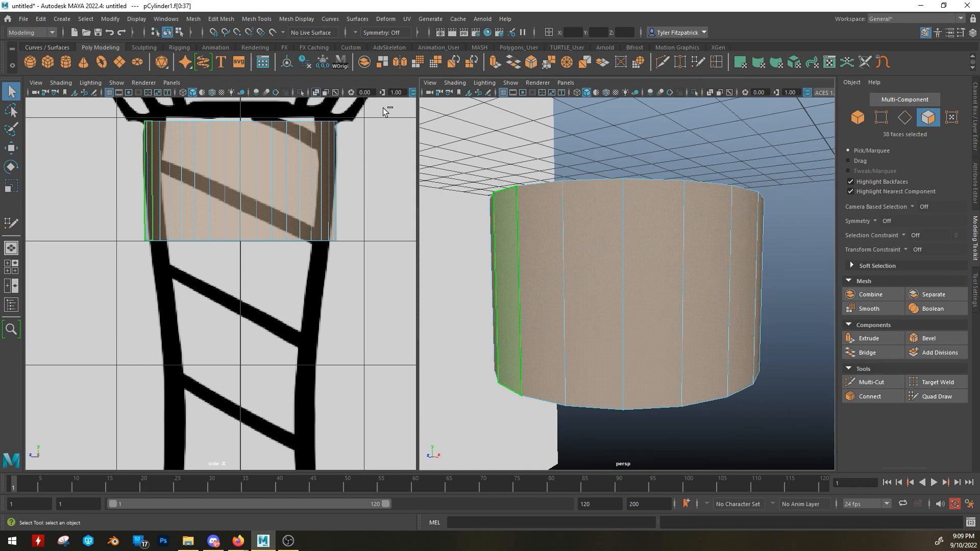
left_click_drag(338, 127, 103, 181, "ctrl")
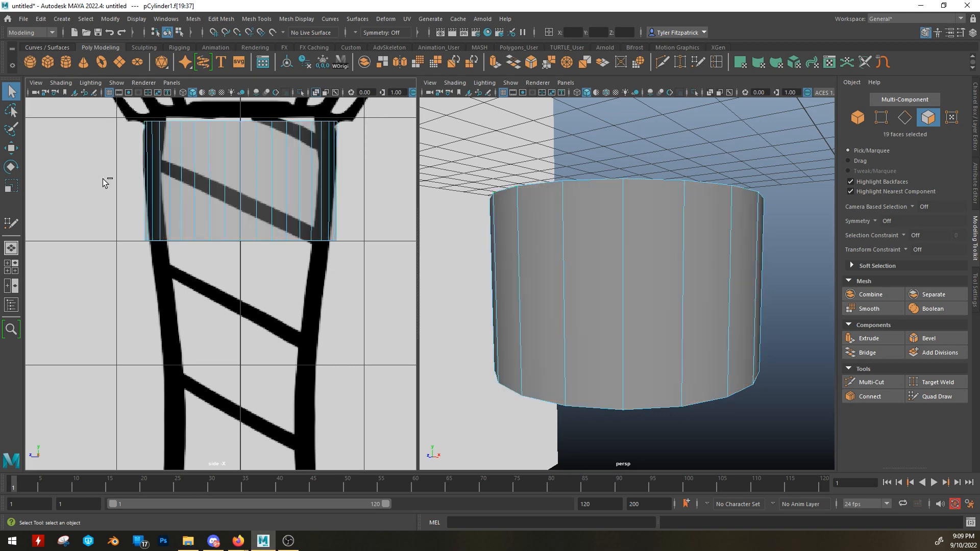
Step: Extrude the cylinder's bottom cap faces downward and scale the new end inward to follow the narrowing grip outline
key("shift+f")
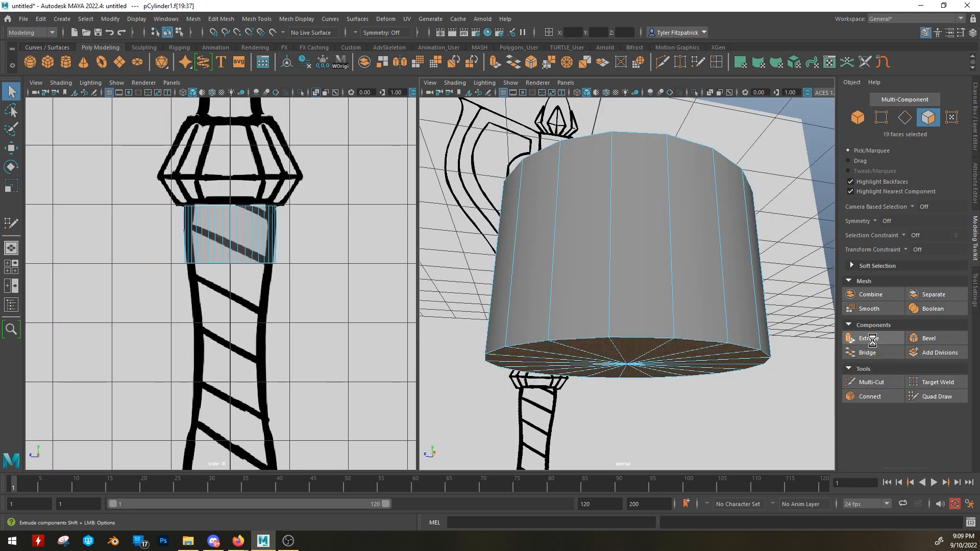
left_click(872, 340)
scroll(679, 306, "down", 5)
left_click_drag(712, 294, 725, 295)
middle_click_drag(679, 327, 659, 292, "alt")
left_click_drag(715, 295, 692, 312)
key("ctrl+z")
middle_click_drag(577, 333, 571, 284, "alt")
right_click_drag(208, 298, 262, 299, "alt")
key("e")
key("r")
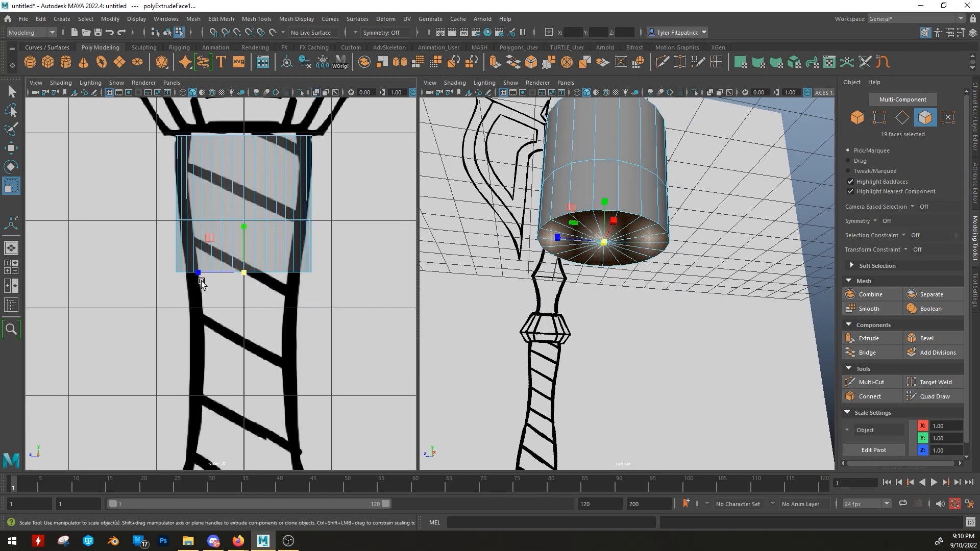
left_click_drag(202, 282, 243, 296)
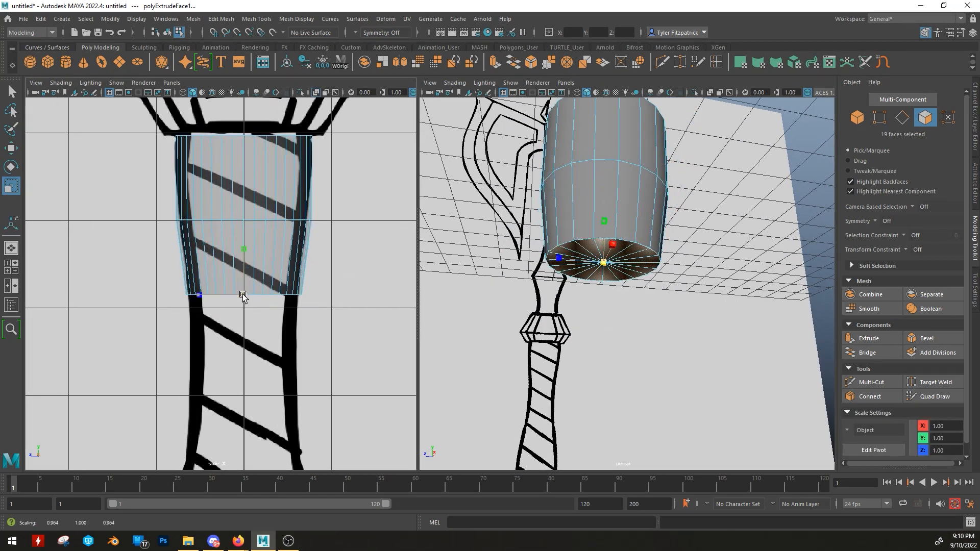
left_click(887, 342)
left_click_drag(319, 294, 332, 297)
key("ctrl+z")
key("ctrl+z")
Step: Extrude the bottom faces straight down along the narrow part of the grip, adding segments, and scale the lowest end slightly outward
key("w")
left_click_drag(235, 208, 234, 277, "shift")
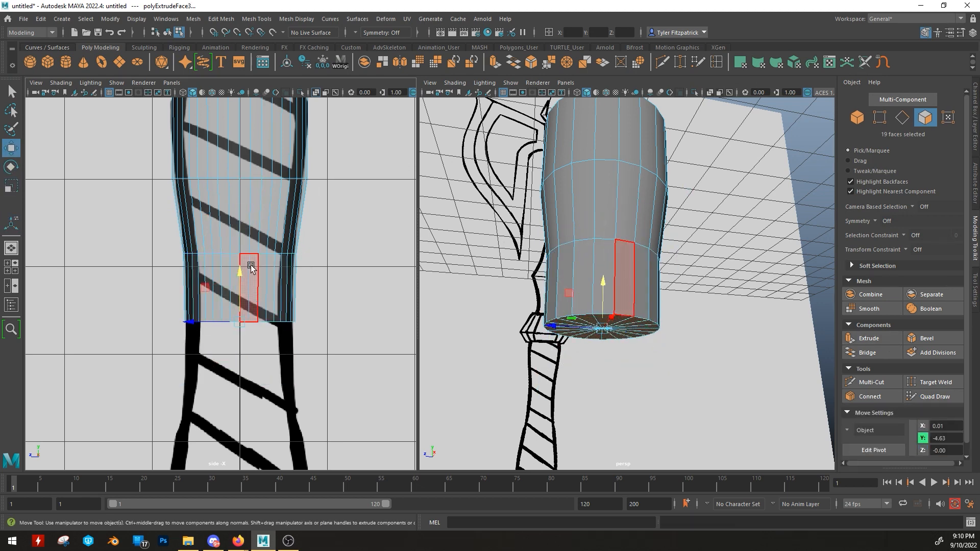
middle_click_drag(248, 264, 269, 179, "alt")
left_click_drag(260, 191, 266, 309, "shift")
key("r")
left_click_drag(268, 354, 284, 355)
Step: Extrude another segment down from the bottom faces and scale it outward to match the widening grip
key("w")
middle_click_drag(270, 376, 275, 308, "alt")
left_click_drag(270, 245, 272, 319, "shift")
middle_click_drag(273, 361, 273, 319, "alt")
key("r")
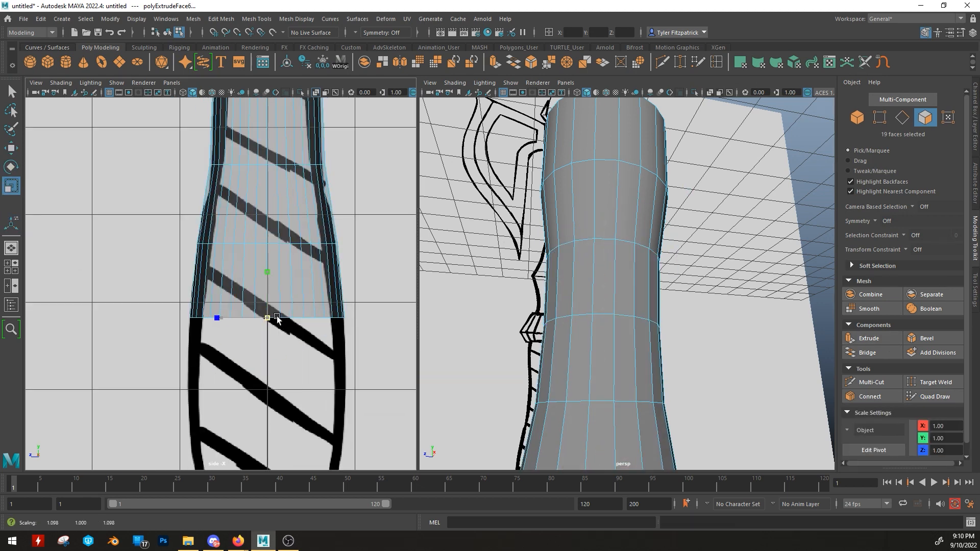
left_click_drag(270, 320, 283, 320)
Step: Extrude the bottom faces down to the grip's bulge and widen the new end slightly to meet the outline
key("w")
middle_click_drag(258, 444, 238, 199, "alt")
left_click_drag(237, 246, 236, 316, "shift")
key("r")
left_click_drag(236, 364, 240, 364)
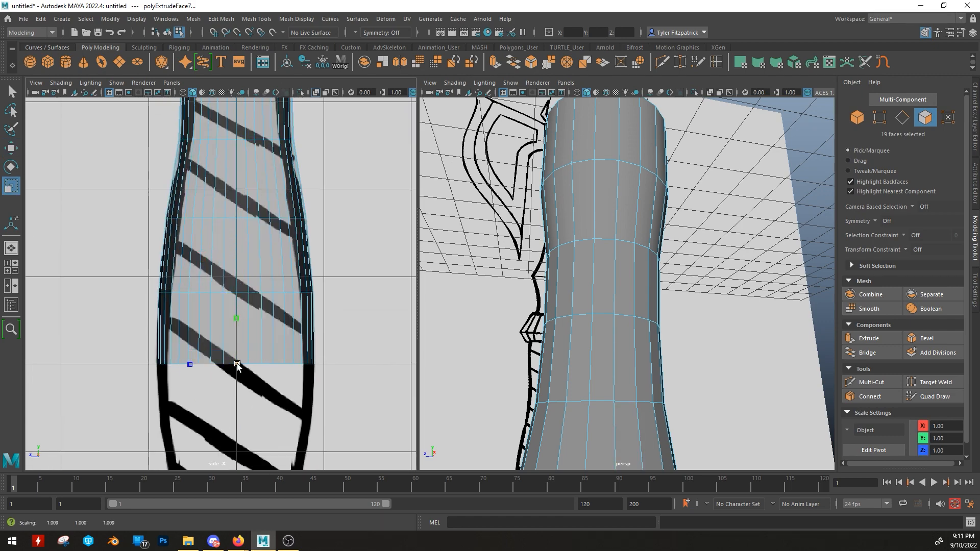
Step: Extrude a further segment below the grip's widest part and scale it inward to begin the lower taper
key("w")
middle_click_drag(240, 364, 249, 232, "alt")
left_click_drag(249, 197, 248, 263, "shift")
key("r")
left_click_drag(247, 297, 243, 297)
Step: Examine the extruded handle's shape and faceted shading from several angles in object mode
middle_click_drag(232, 377, 233, 480, "alt")
scroll(556, 302, "down", 6)
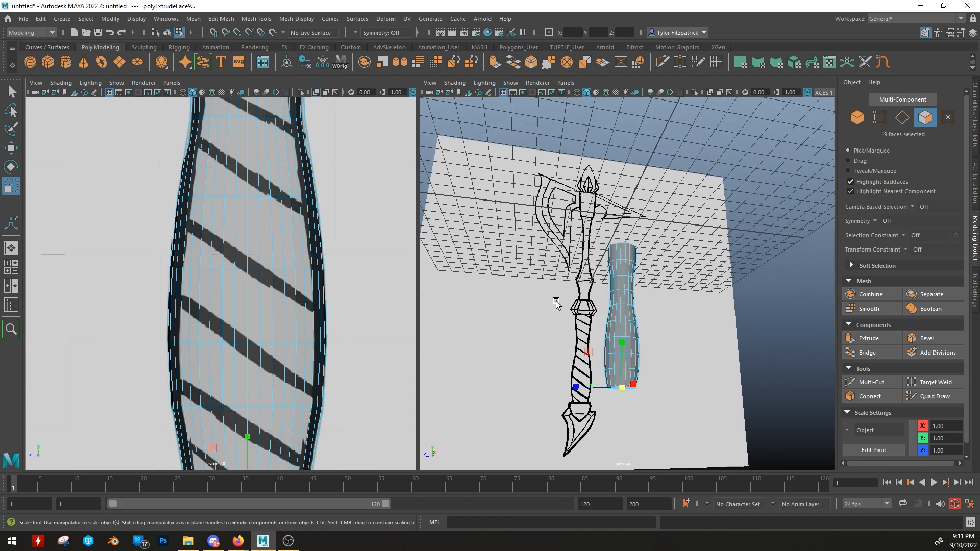
left_click_drag(545, 245, 553, 299, "alt")
middle_click_drag(553, 300, 543, 261, "alt")
right_click_drag(544, 260, 646, 268, "alt")
left_click_drag(647, 267, 540, 295, "alt")
key("q")
left_click_drag(645, 321, 675, 359, "alt")
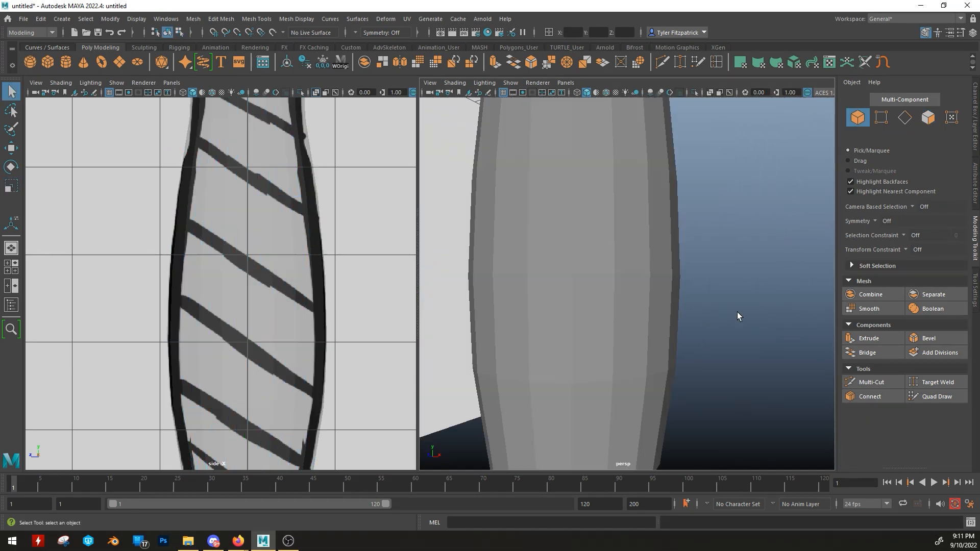
right_click_drag(740, 318, 641, 320, "alt")
left_click_drag(641, 319, 684, 326, "alt")
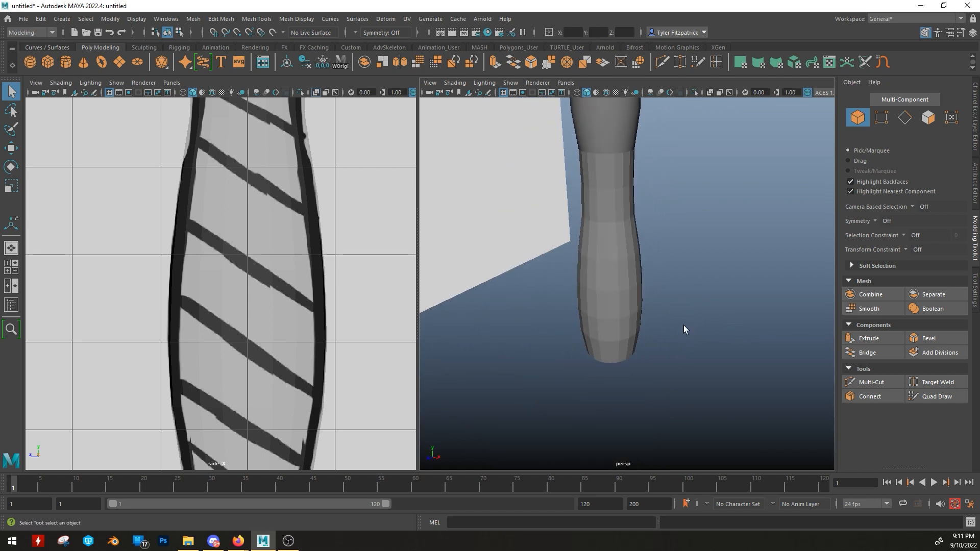
mouse_move(746, 289)
left_mouse_down("alt")
mouse_move(722, 307)
mouse_move(691, 304)
mouse_move(639, 275)
mouse_move(564, 284)
mouse_move(569, 275)
mouse_move(587, 276)
mouse_move(565, 297)
mouse_move(722, 239)
left_mouse_up("alt")
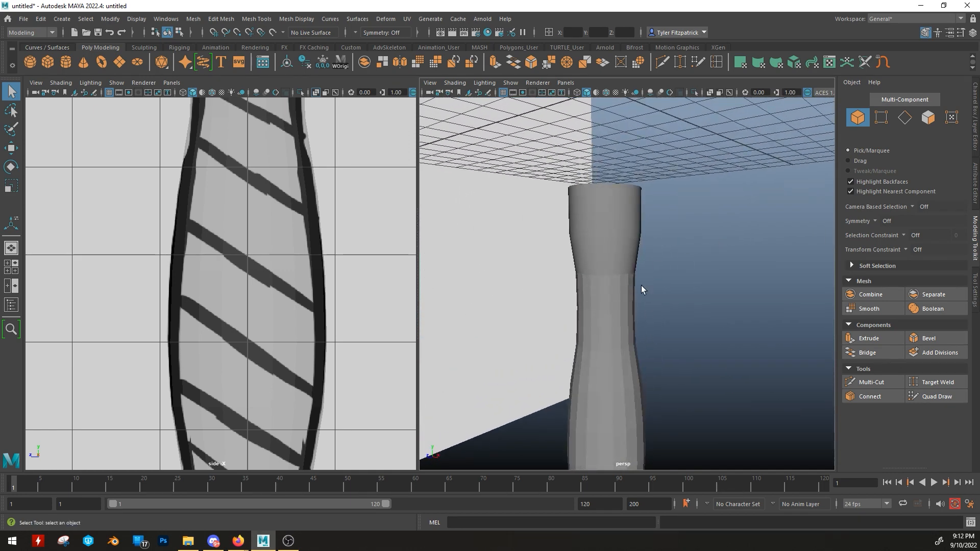
left_click_drag(641, 289, 683, 415, "alt")
middle_click_drag(683, 415, 667, 298, "alt")
mouse_move(666, 297)
left_mouse_down("alt")
mouse_move(669, 356)
mouse_move(679, 329)
mouse_move(765, 333)
mouse_move(648, 350)
mouse_move(674, 363)
mouse_move(634, 312)
left_mouse_up("alt")
left_click(629, 306)
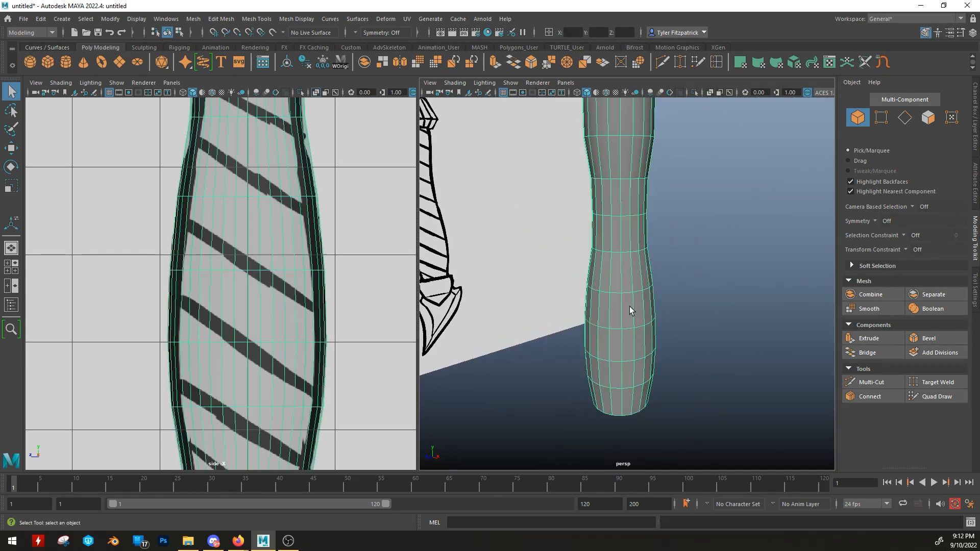
right_click(617, 243)
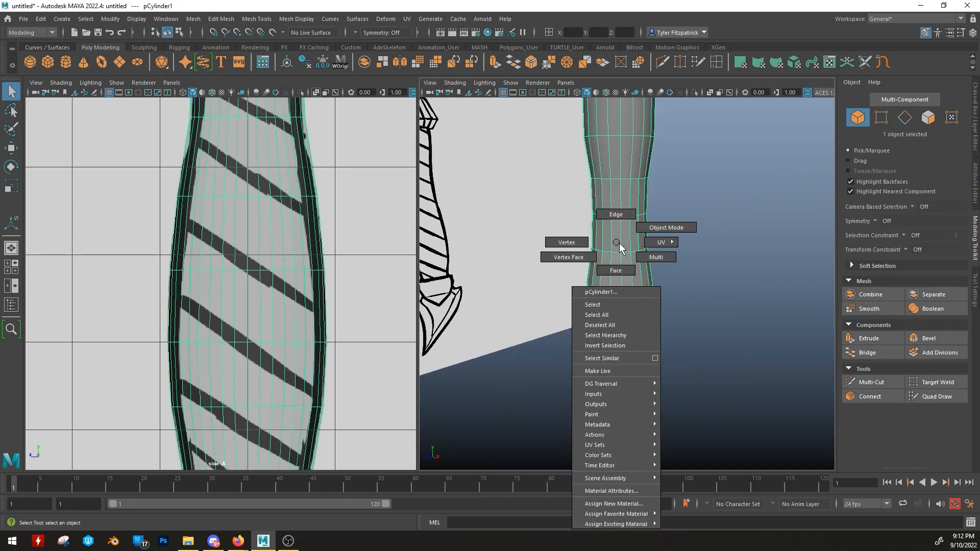
left_click(617, 243)
left_click(692, 308)
mouse_move(692, 308)
left_mouse_down("alt")
mouse_move(699, 335)
mouse_move(621, 323)
mouse_move(608, 238)
left_mouse_up("alt")
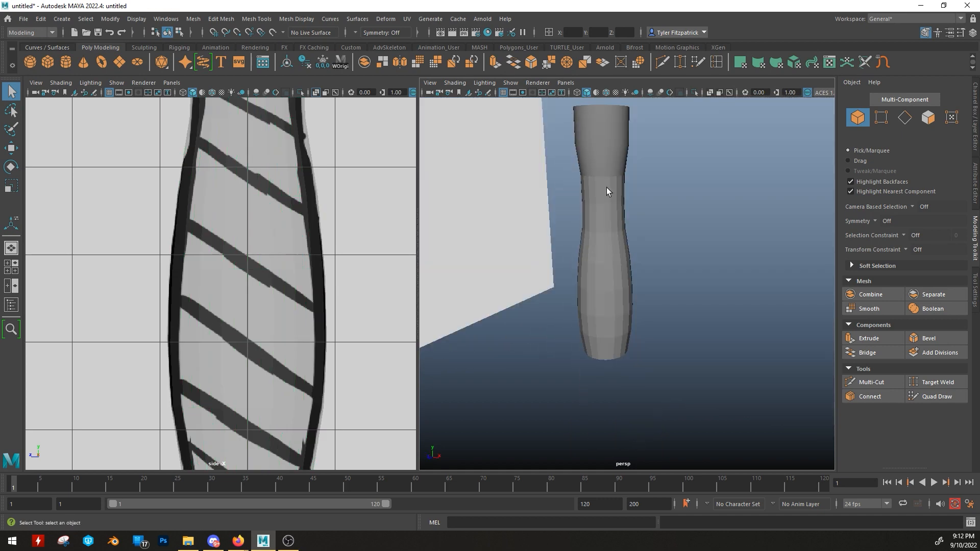
Step: Switch the handle to edge selection mode and select all of its edges
left_click(607, 190)
right_click(611, 233)
left_click(605, 207)
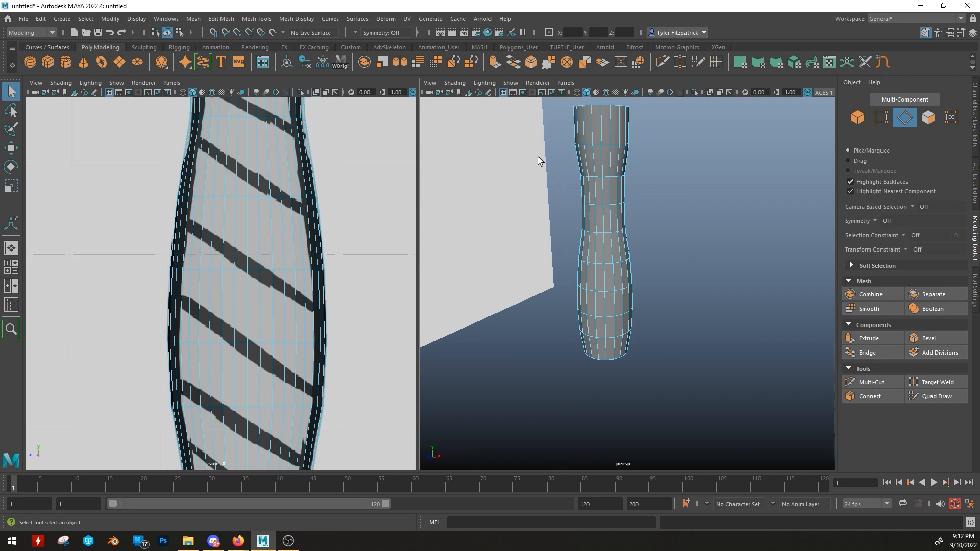
left_click_drag(635, 311, 659, 363)
left_click_drag(660, 364, 656, 386, "alt")
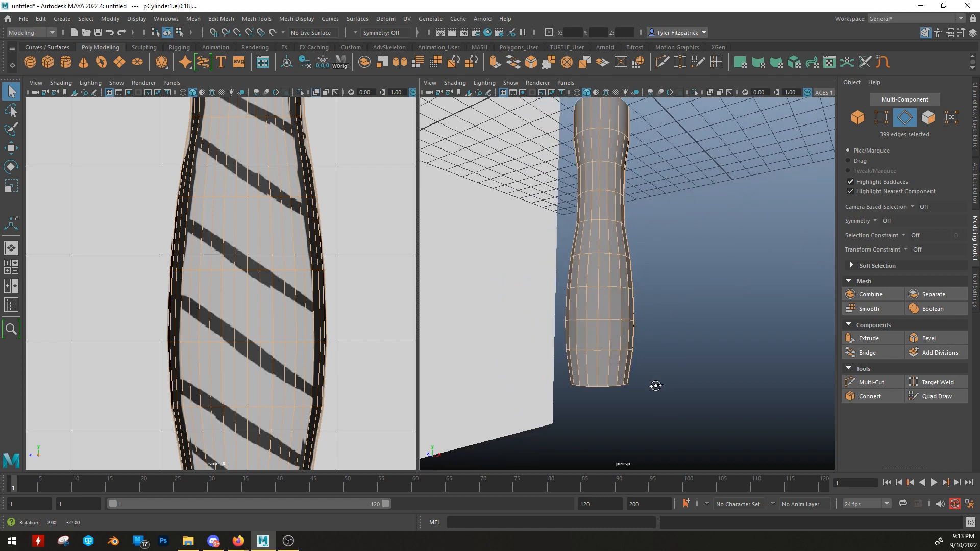
left_click_drag(642, 271, 628, 297, "alt")
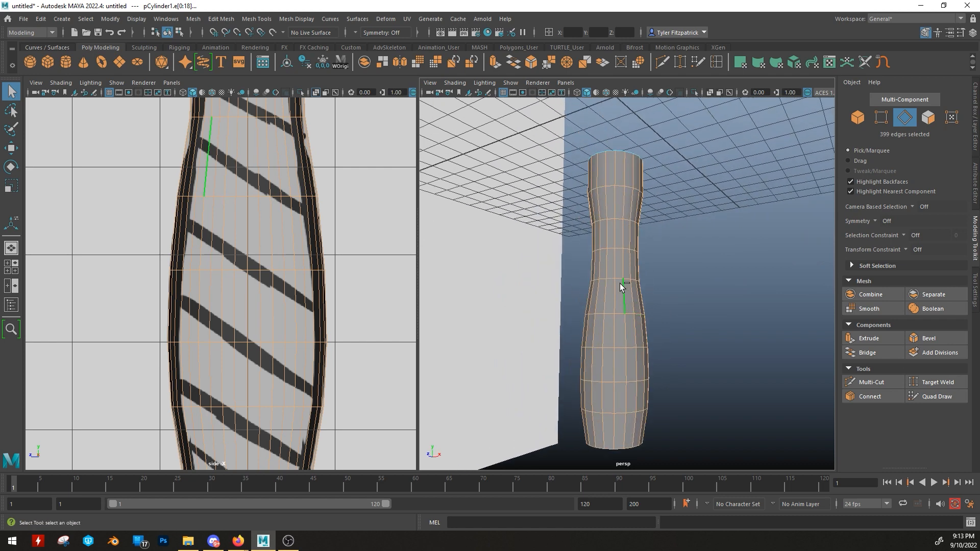
Step: Soften all the selected edges of the handle, deselect them and return the mesh to object mode
right_click(624, 201, "shift")
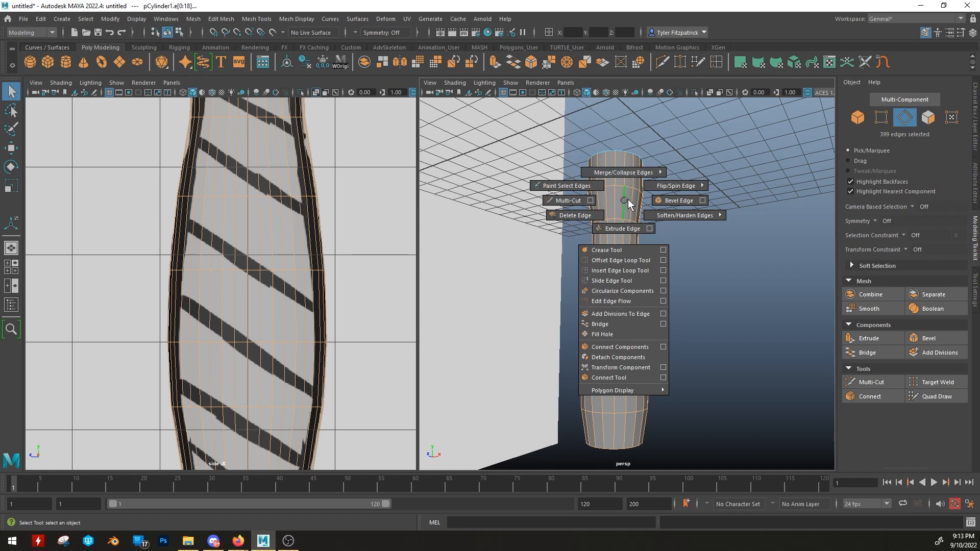
left_click(656, 211)
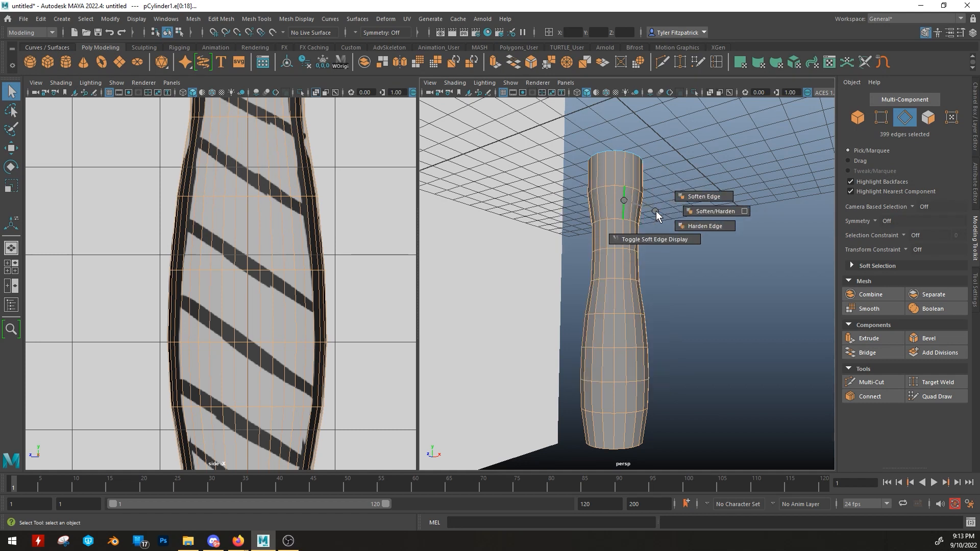
left_click(702, 200)
key("r")
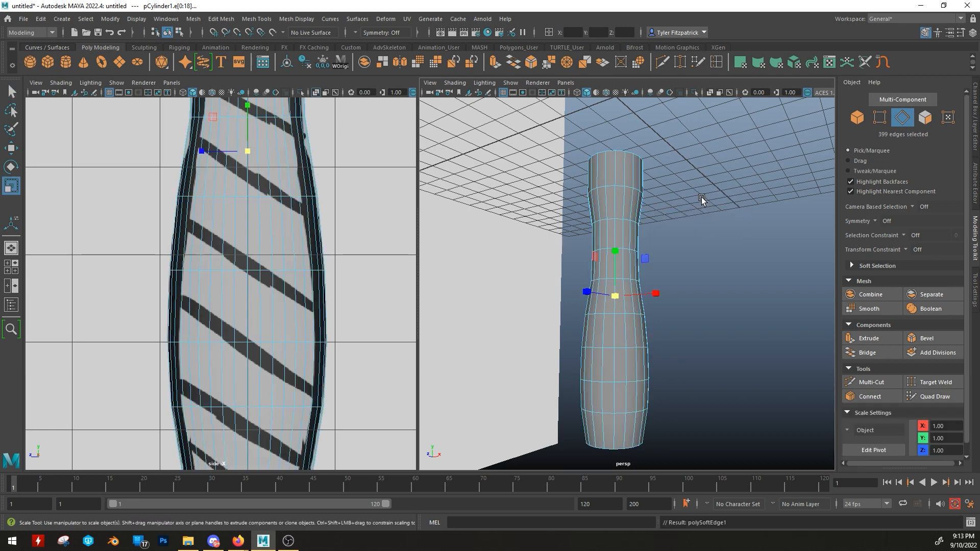
left_click(742, 306)
left_click_drag(738, 314, 712, 341, "alt")
right_click(684, 241)
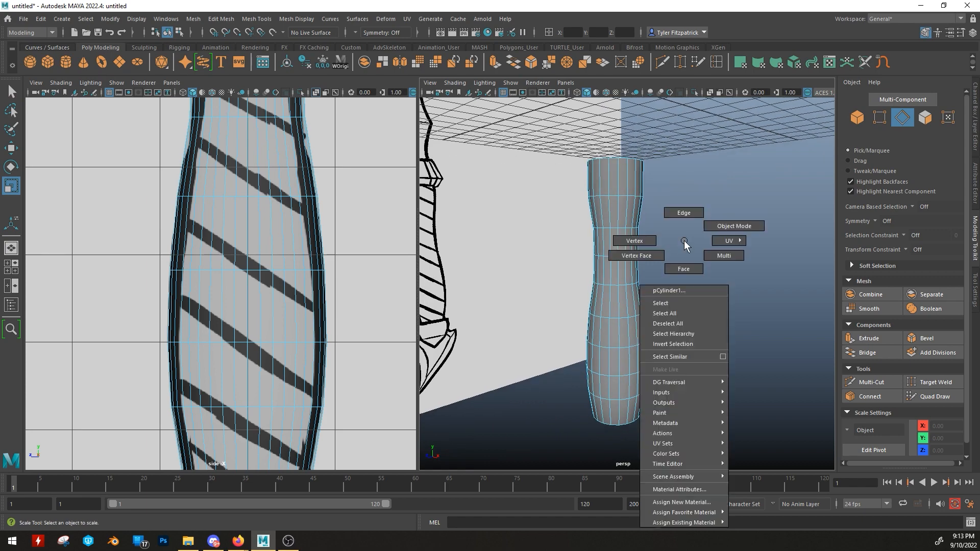
left_click(706, 231)
left_click(707, 231)
Step: Examine the softened handle up close, comparing the smooth mesh preview with the unsmoothed display
left_click_drag(707, 232, 607, 359, "alt")
scroll(600, 195, "up", 5)
scroll(611, 213, "up", 2)
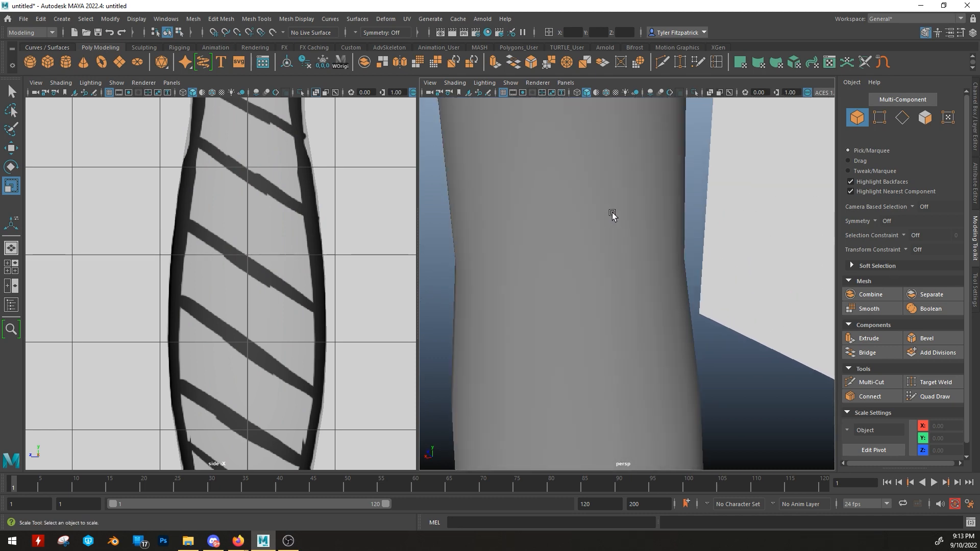
scroll(614, 216, "down", 3)
middle_click_drag(620, 230, 625, 272, "alt")
scroll(625, 272, "up", 1)
left_click(612, 224)
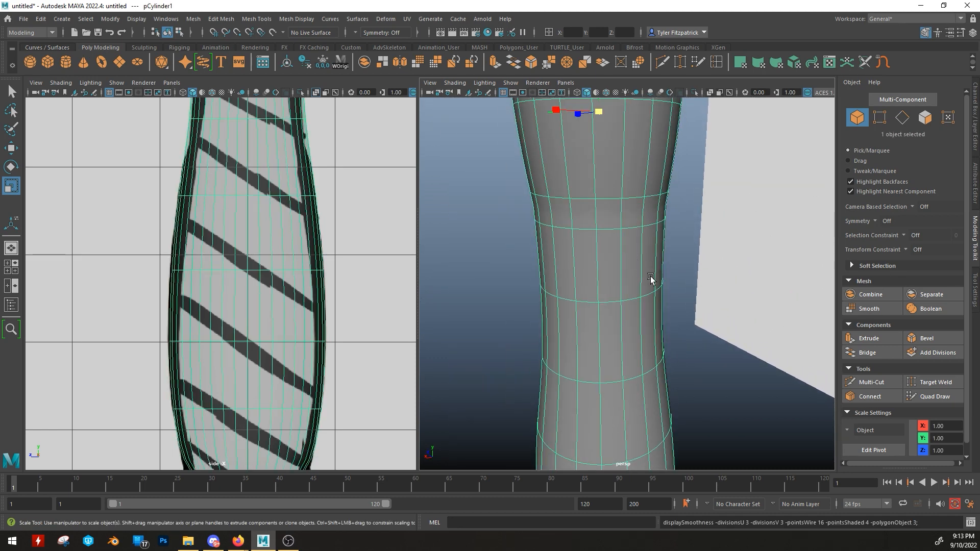
mouse_move(650, 280)
left_mouse_down("alt")
mouse_move(605, 256)
mouse_move(694, 247)
mouse_move(681, 260)
mouse_move(674, 384)
mouse_move(688, 343)
left_mouse_up("alt")
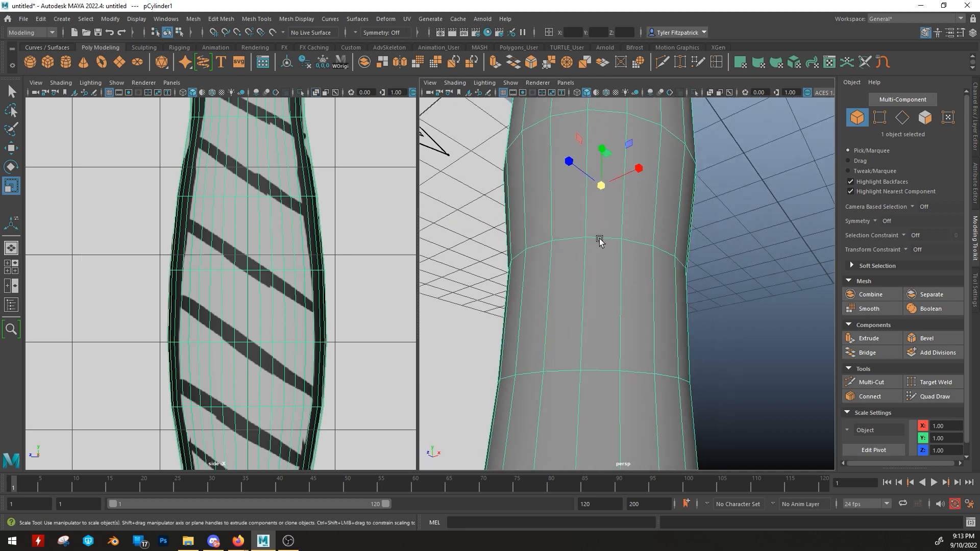
left_click_drag(633, 233, 595, 269, "alt")
right_click(597, 260)
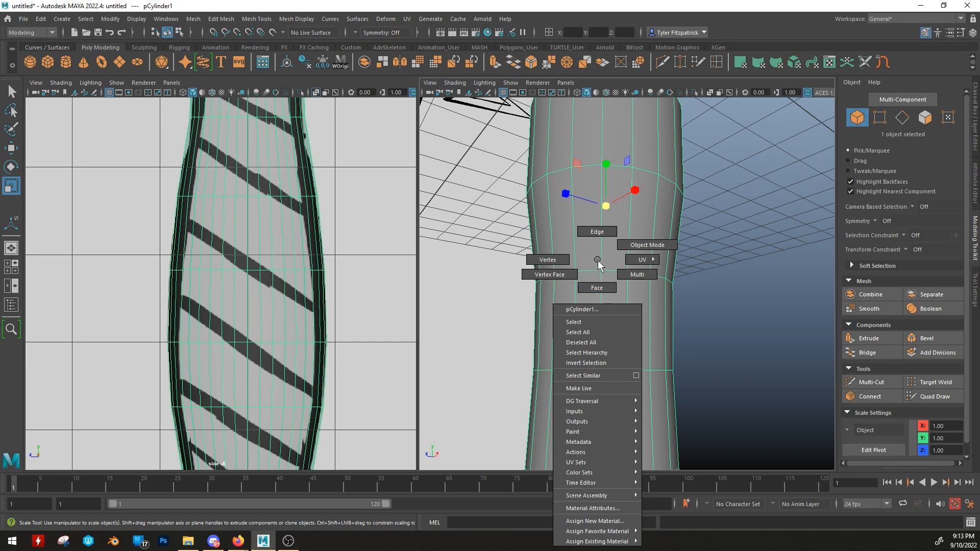
key("3")
key("1")
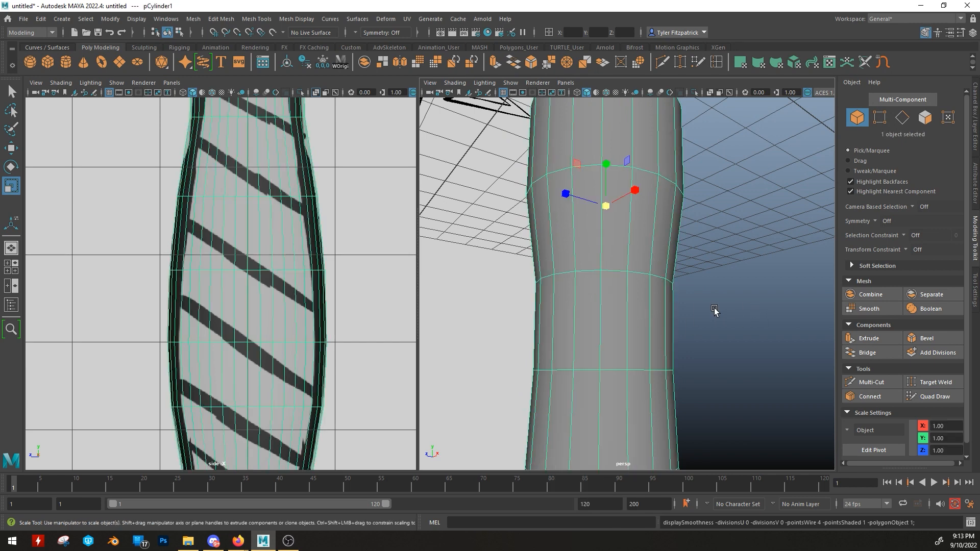
left_click(713, 311)
left_click_drag(714, 311, 659, 318, "alt")
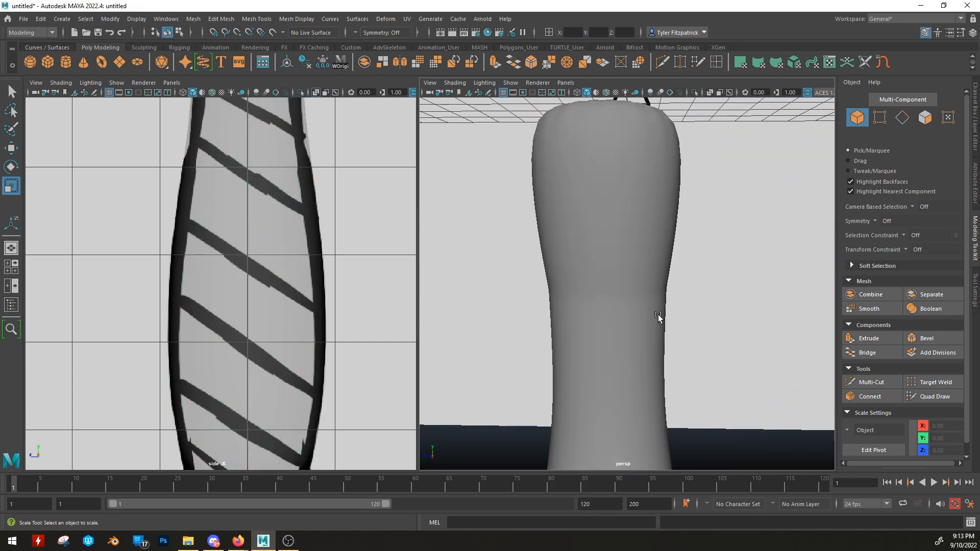
Step: Select the edge loop at the handle's upper narrowing and move it up to about Y -3.41
left_click(636, 287)
right_click_drag(637, 260, 638, 232)
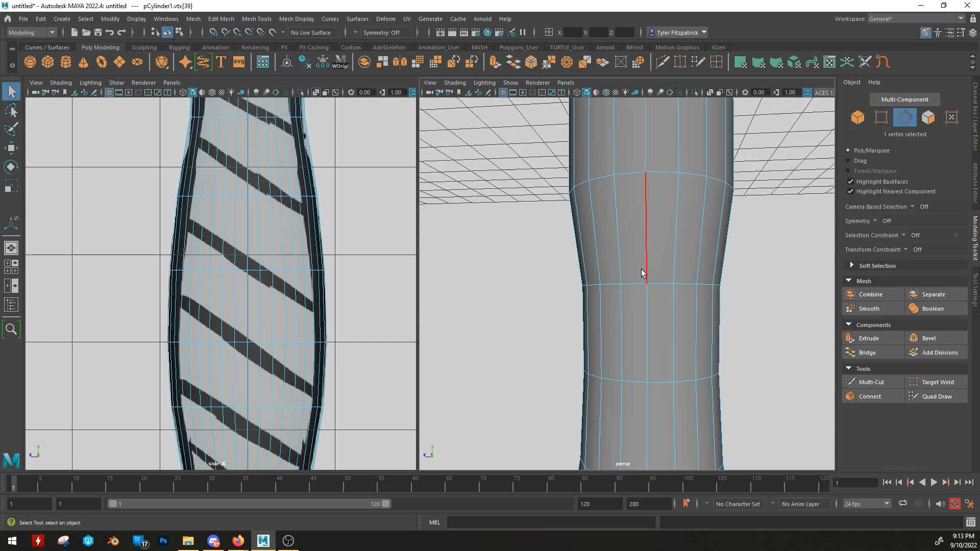
double_click(637, 283)
key("w")
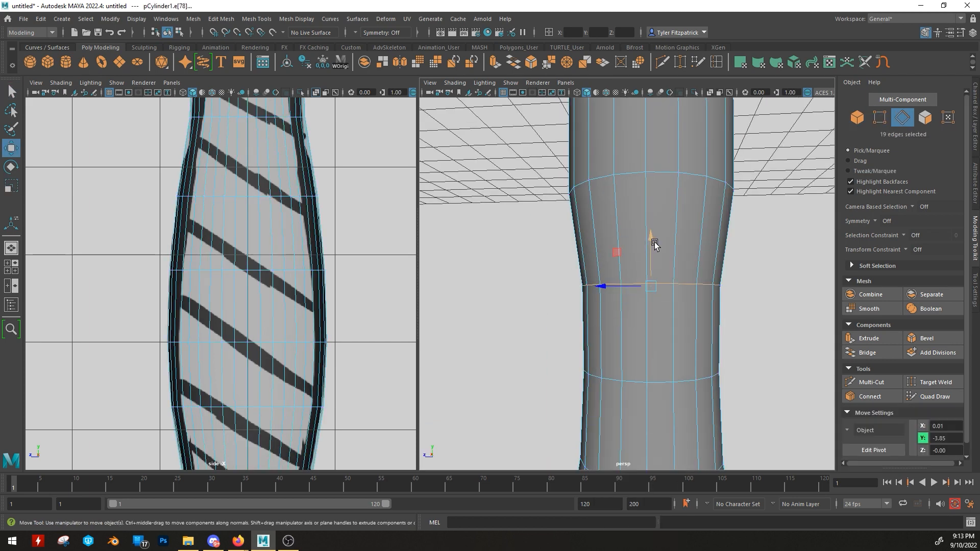
left_click_drag(612, 297, 634, 304, "alt")
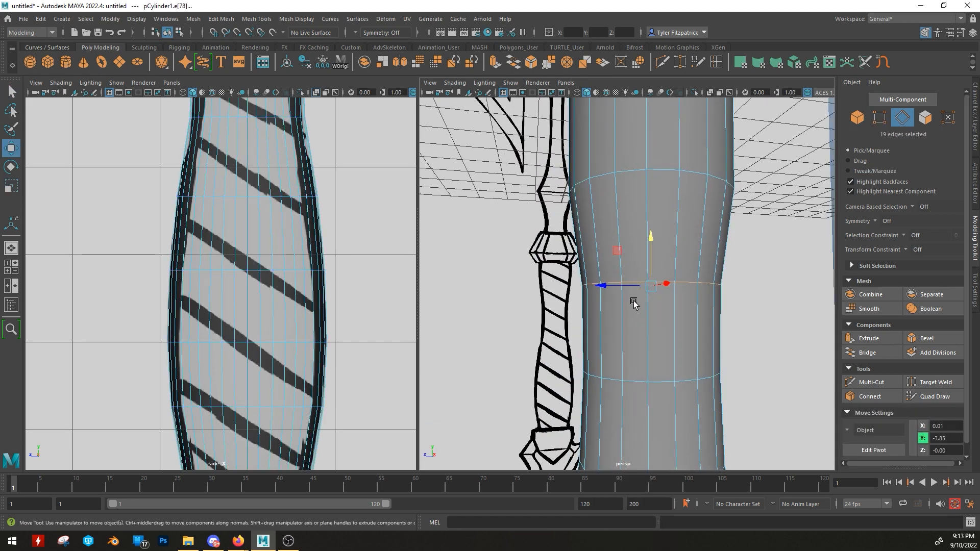
left_click_drag(652, 240, 654, 196)
middle_click_drag(645, 224, 599, 260, "alt")
right_click_drag(599, 259, 666, 268, "alt")
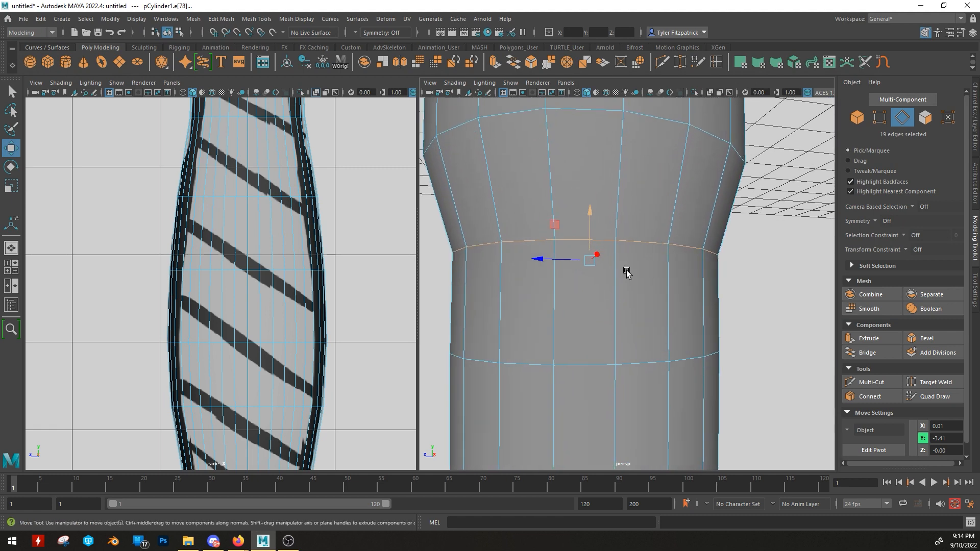
Step: Delete the raised edge loop from the upper part of the handle
left_click_drag(627, 272, 654, 269, "alt")
right_click_drag(652, 211, 603, 226, "shift")
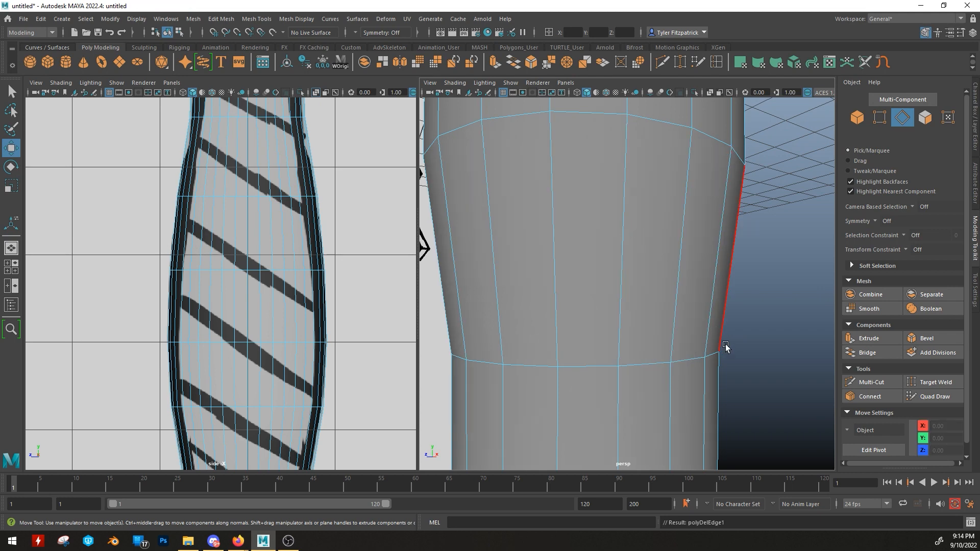
Step: Extrude the handle's bottom cap faces outward and then down to form a wider collar matching the pommel outline
right_click_drag(726, 348, 468, 309, "alt")
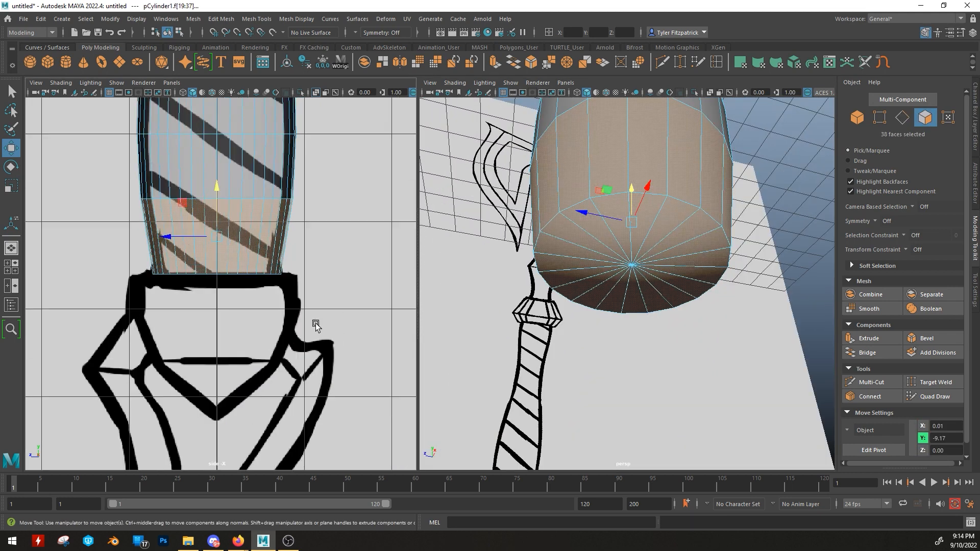
key("ctrl+e")
left_click_drag(613, 286, 663, 319, "alt")
key("r")
key("w")
left_click_drag(641, 194, 642, 237, "shift")
left_click_drag(643, 237, 618, 276, "alt")
left_click_drag(637, 251, 637, 258)
left_click_drag(637, 306, 602, 270, "alt")
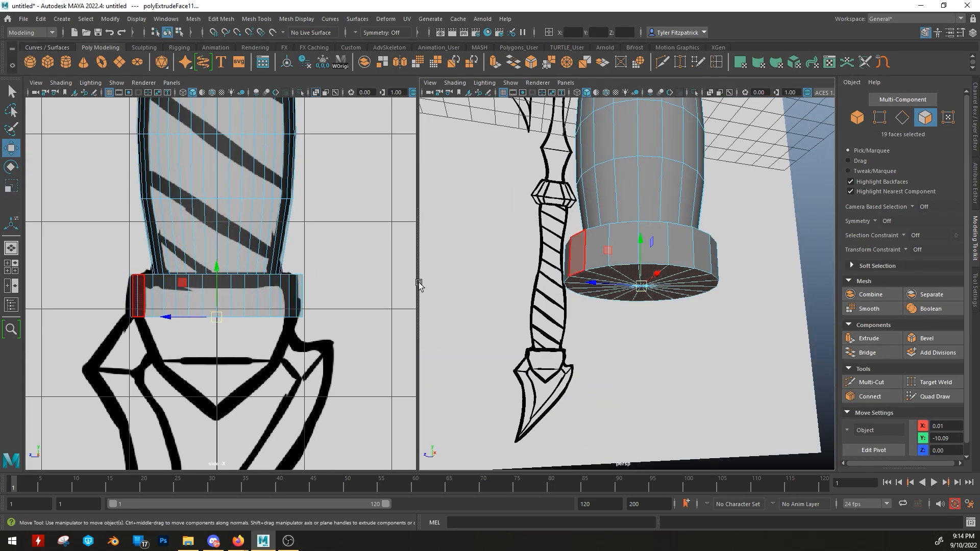
Step: Extrude the collar's bottom faces further down the pommel, scale them inward, and extrude one more segment
left_click_drag(216, 271, 217, 316, "shift")
key("r")
left_click_drag(217, 361, 197, 365)
middle_click_drag(197, 365, 197, 324, "alt")
key("w")
left_click_drag(216, 276, 216, 331, "shift")
Step: Create a new polygon cylinder above the handle for the faceted guard section
left_click_drag(582, 409, 692, 354, "alt")
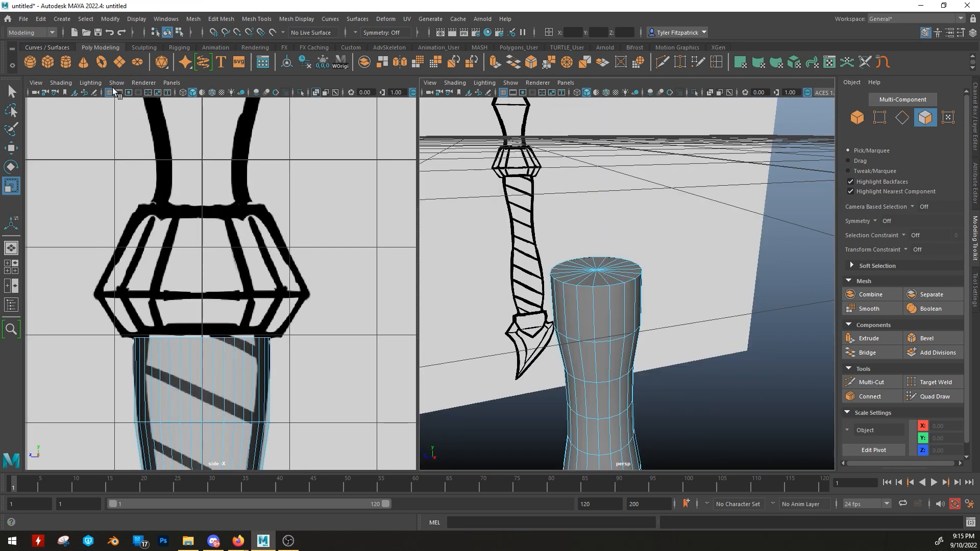
left_click(68, 62)
scroll(486, 288, "down", 3)
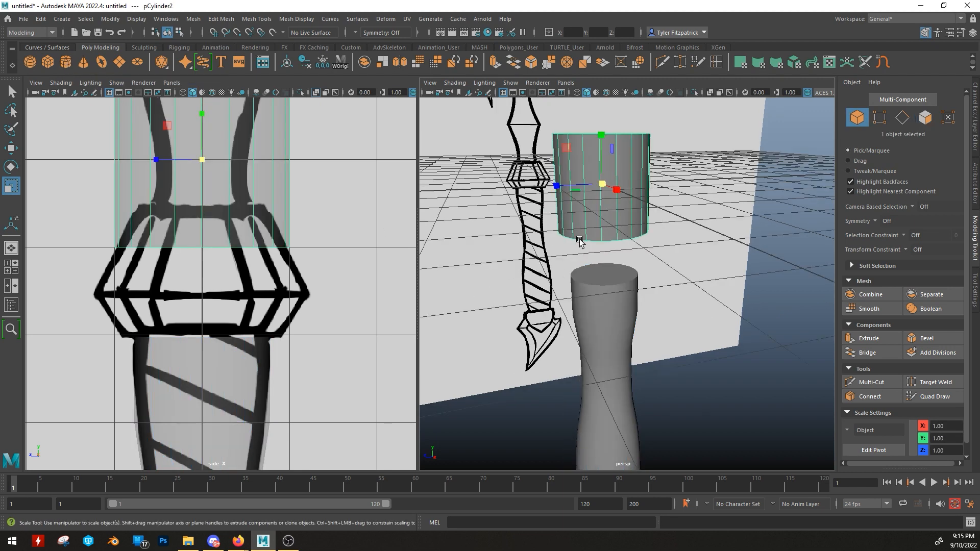
Step: Reduce the new guard cylinder's axis subdivisions to 6
left_click_drag(580, 241, 618, 279, "alt")
left_click(977, 184)
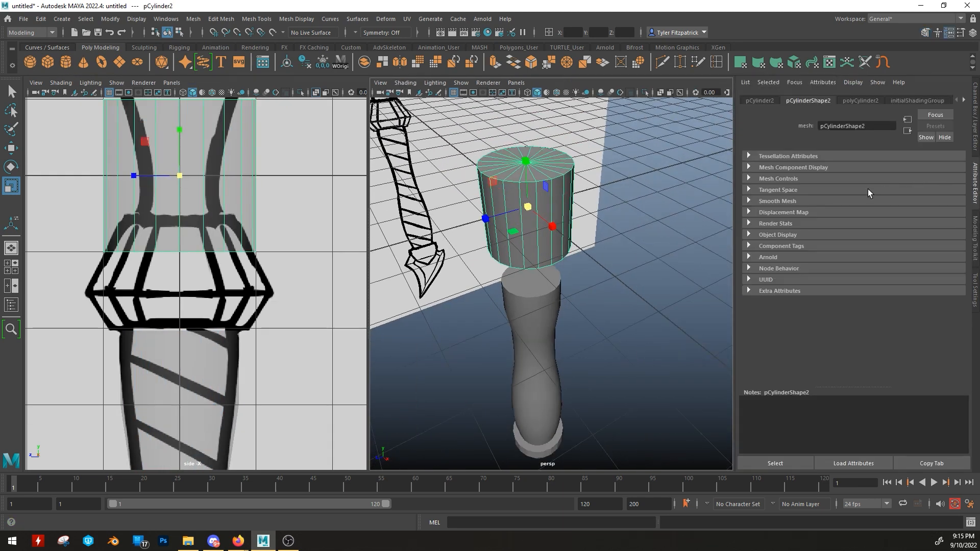
left_click(760, 100)
left_click(811, 100)
left_click(860, 100)
left_click_drag(895, 192, 866, 194)
Step: Rotate the six-sided cylinder 90 degrees about Y and lower it to Translate Y -1.027, over the reference's guard
left_click_drag(703, 233, 595, 303, "alt")
key("e")
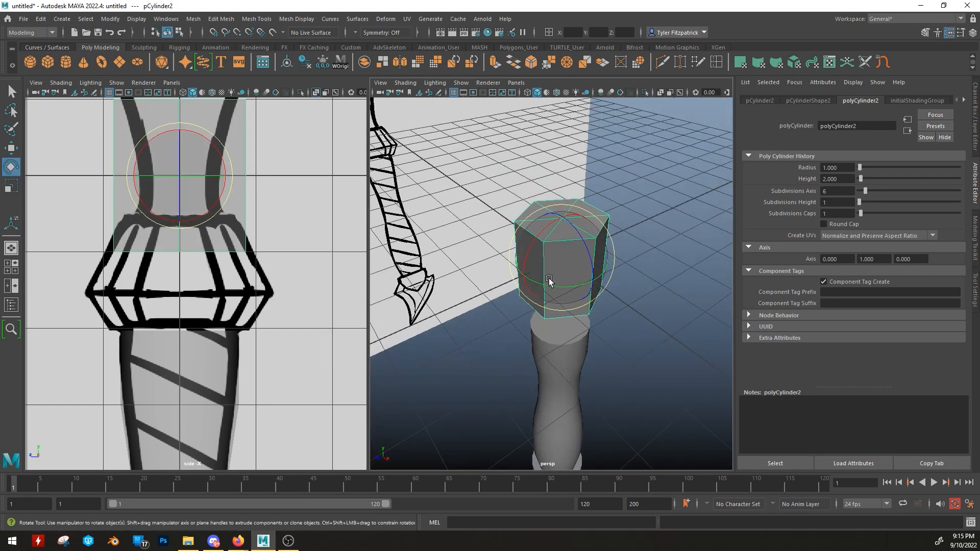
left_click_drag(548, 279, 604, 291)
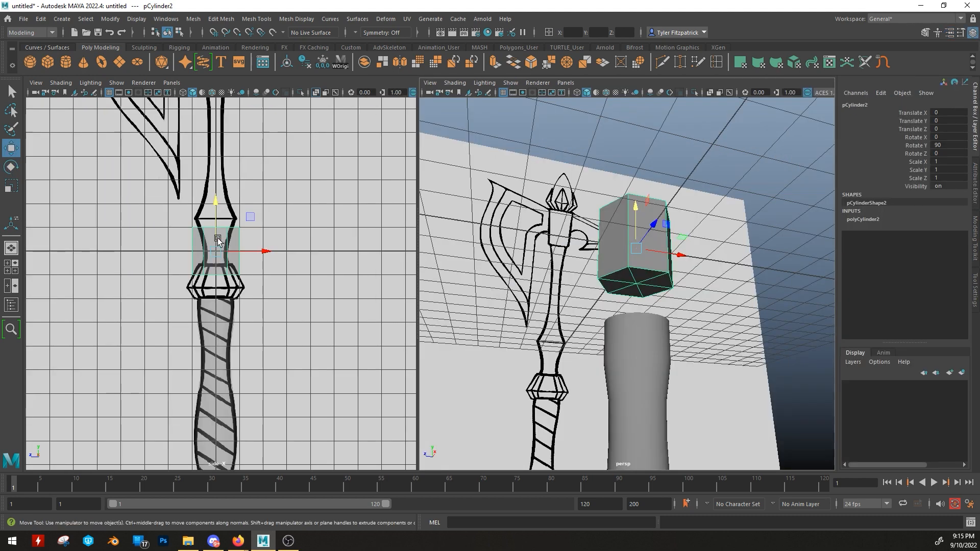
scroll(218, 241, "up", 5)
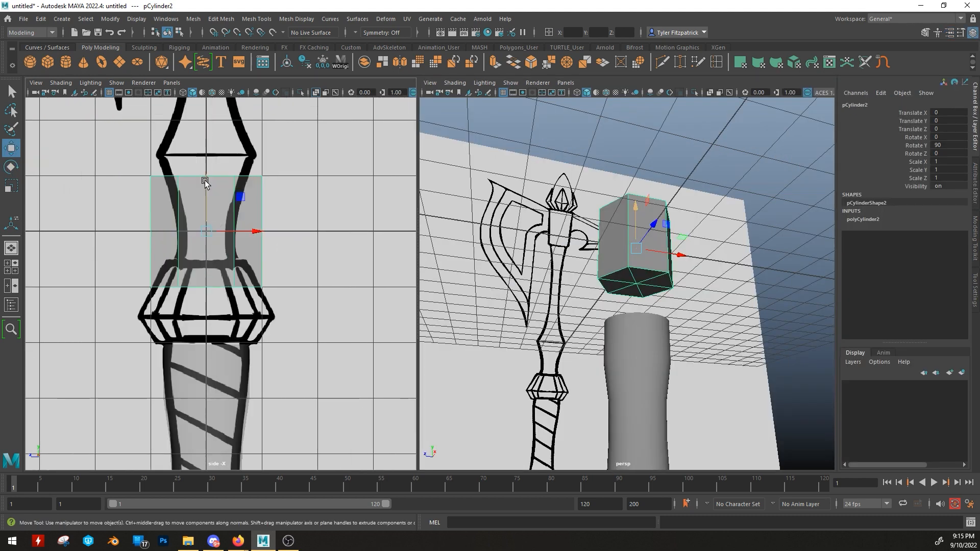
left_click_drag(204, 184, 206, 245)
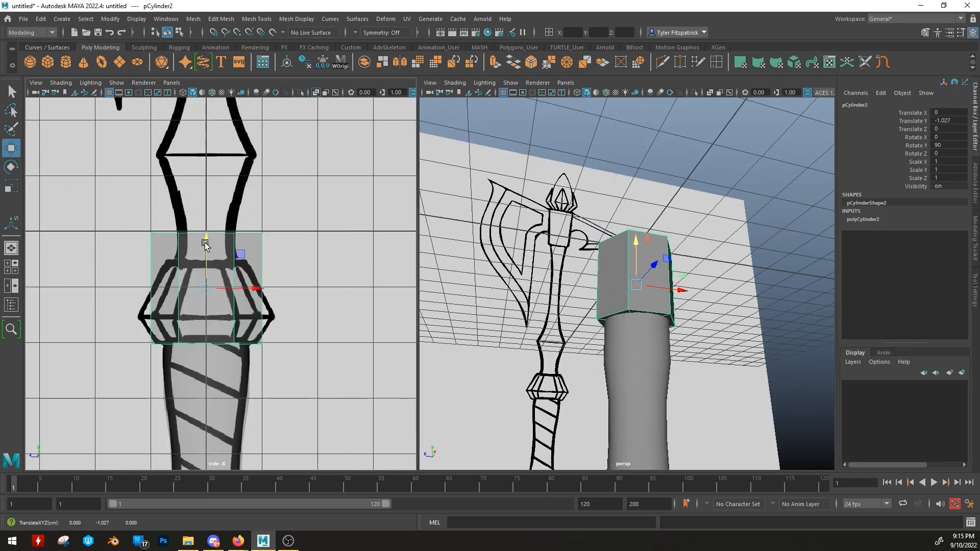
Step: Insert a horizontal edge loop around the guard cylinder with Multi-Cut, level with the widest line of the reference guard
left_click(173, 307, "alt")
middle_click_drag(172, 306, 256, 240, "alt")
scroll(372, 252, "up", 4)
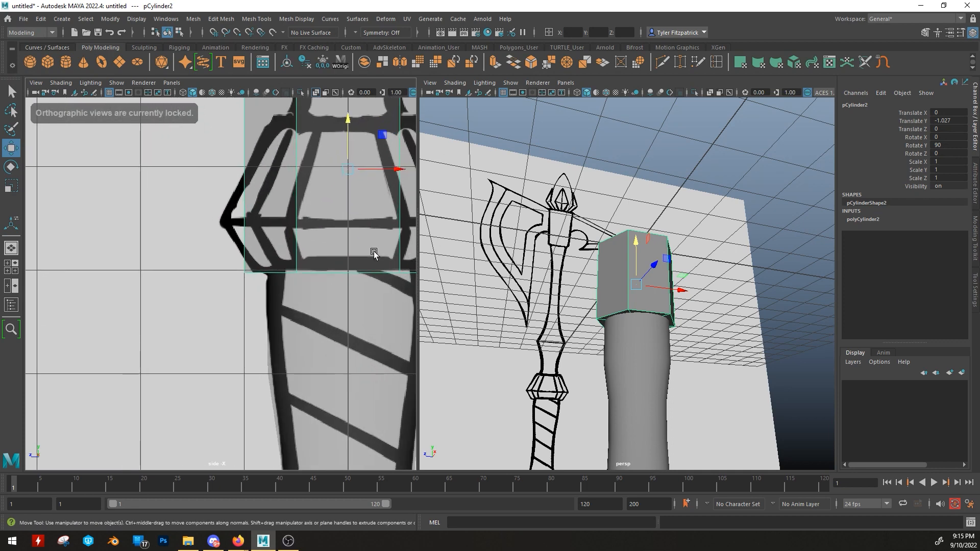
left_click(661, 59)
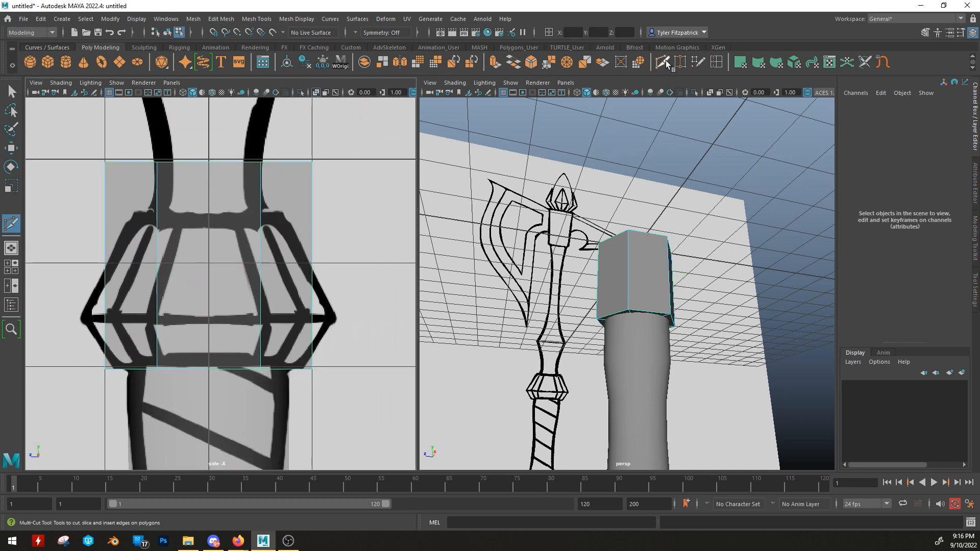
left_click(976, 241)
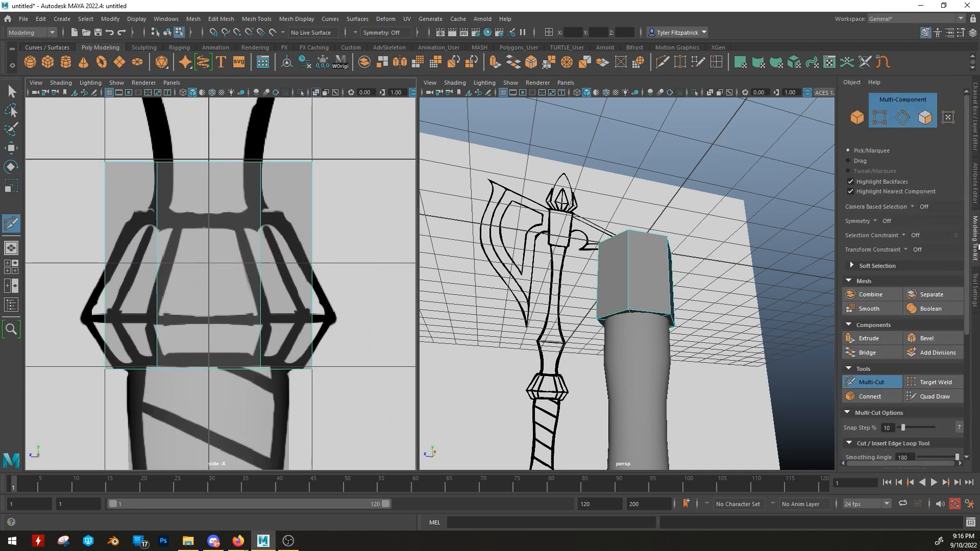
left_click(165, 317)
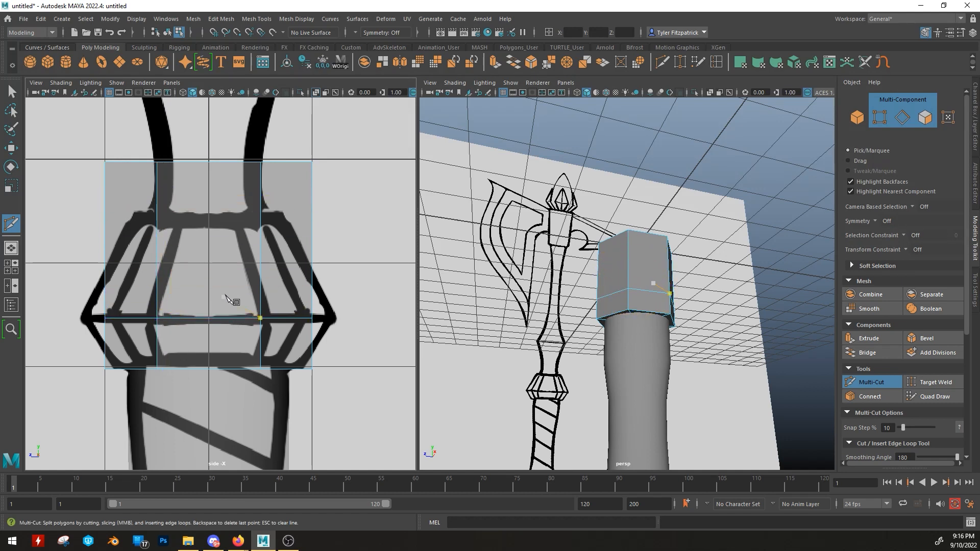
Step: Scale the guard's middle edge loop outward and its bottom edge loop inward to match the reference outline
key("q")
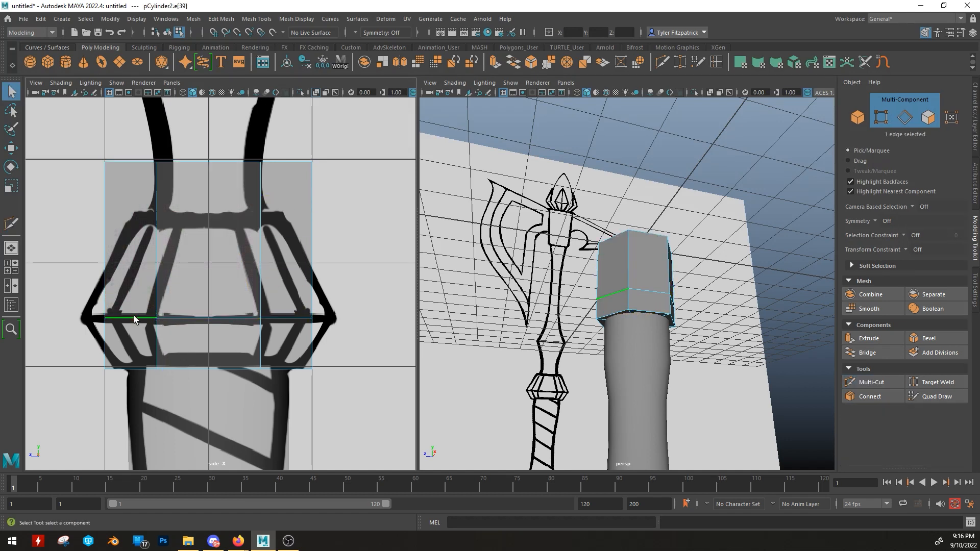
double_click(133, 317)
key("r")
left_click_drag(209, 320, 295, 366)
double_click(295, 367)
left_click_drag(209, 368, 202, 369)
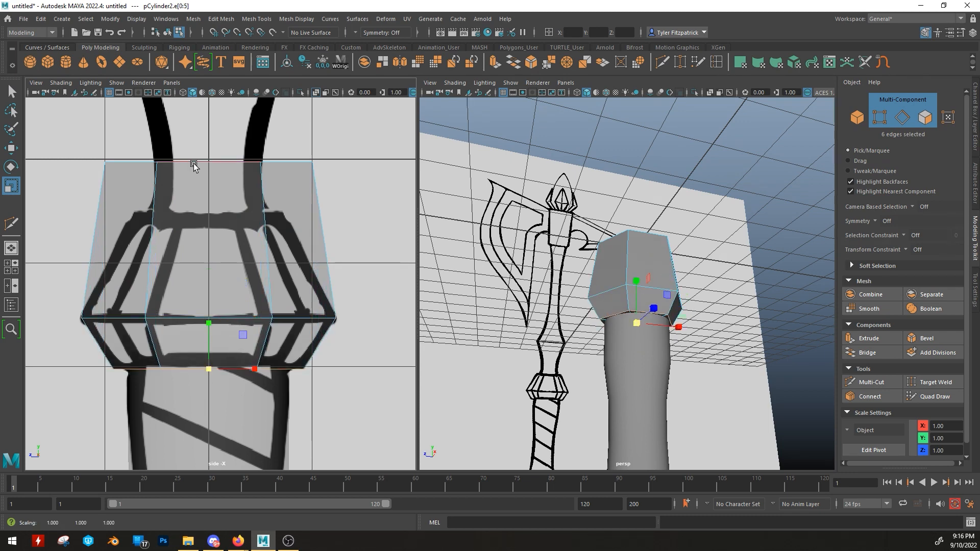
Step: Lower the guard's top cap faces to the upper edge of the reference guard and scale them inward to the outline
double_click(194, 164)
key("w")
left_click_drag(602, 168, 623, 227, "alt")
right_click_drag(624, 228, 628, 255)
key("q")
left_click_drag(715, 176, 588, 205)
key("w")
left_click_drag(209, 117, 205, 172)
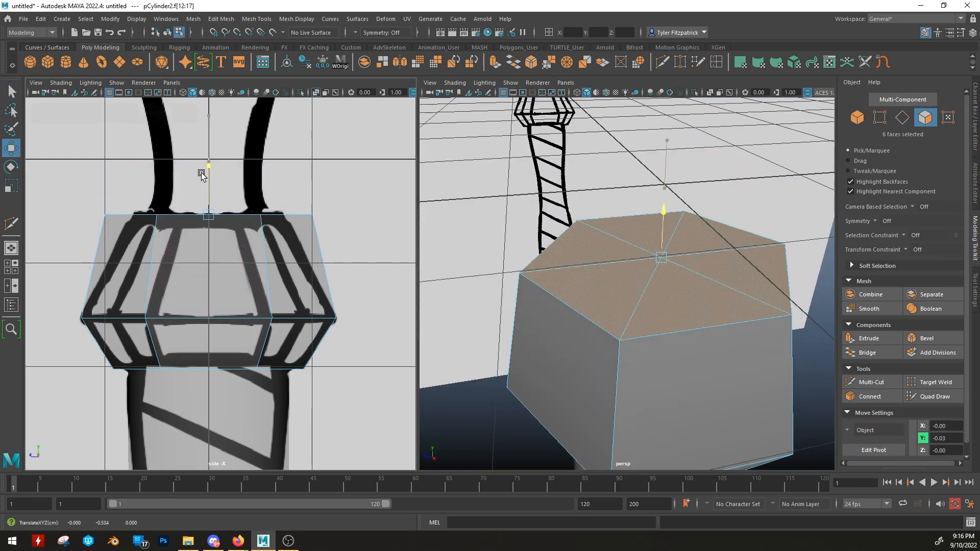
key("r")
left_click_drag(208, 214, 181, 214)
Step: Try setting the shaped guard cylinder's axis subdivisions to 7, and undo the change
left_click_drag(603, 358, 678, 220, "alt")
key("ctrl+a")
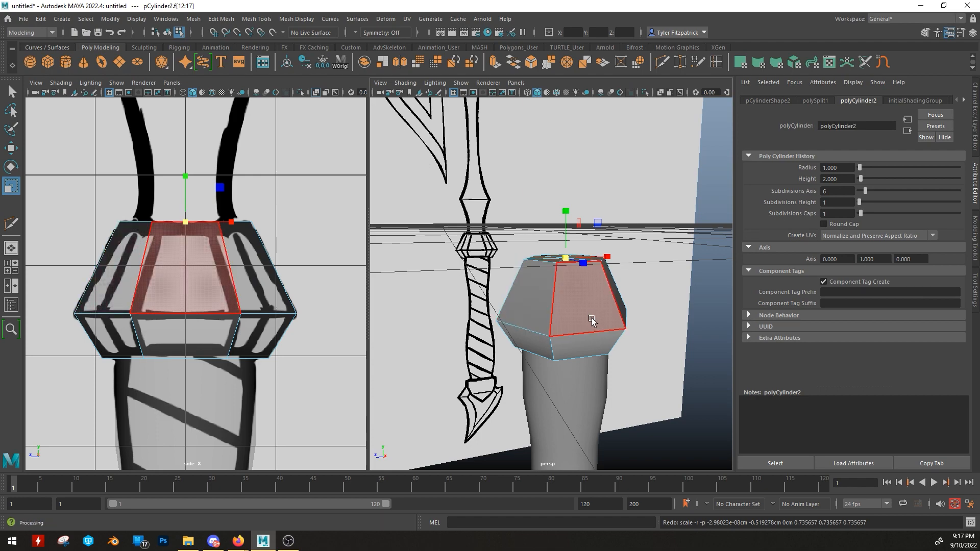
mouse_move(592, 334)
left_mouse_down("alt")
mouse_move(610, 349)
mouse_move(562, 318)
mouse_move(586, 320)
mouse_move(591, 344)
mouse_move(585, 332)
left_mouse_up("alt")
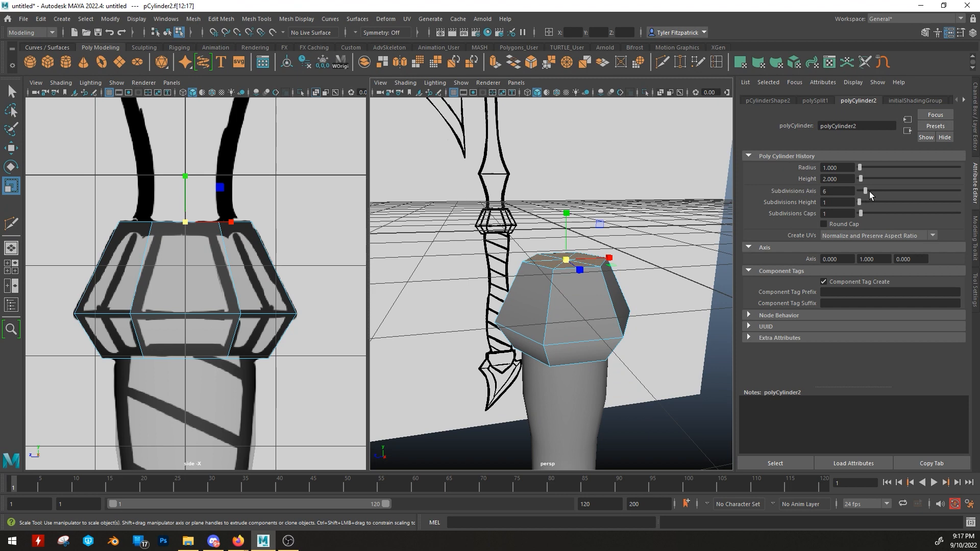
left_click_drag(868, 191, 868, 193)
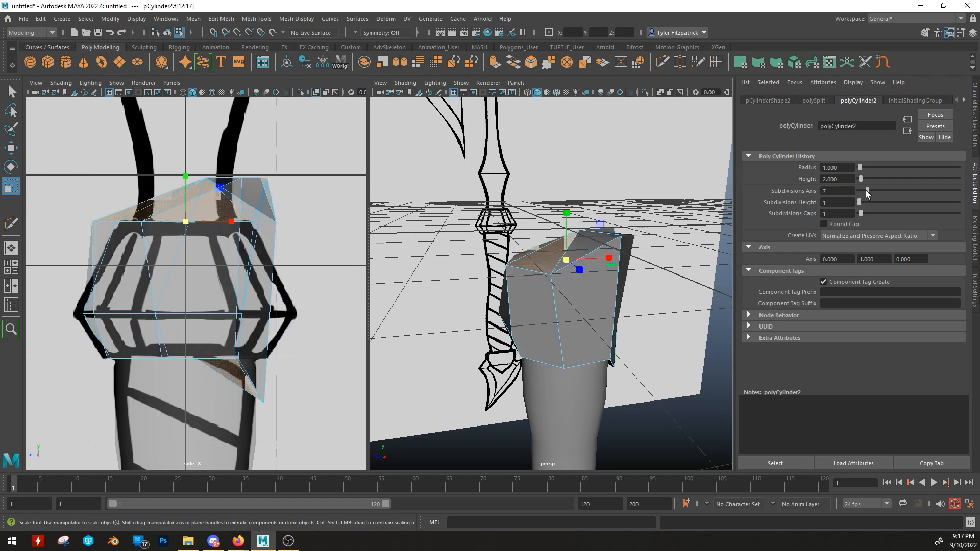
left_click_drag(573, 291, 502, 297, "alt")
left_click(502, 297)
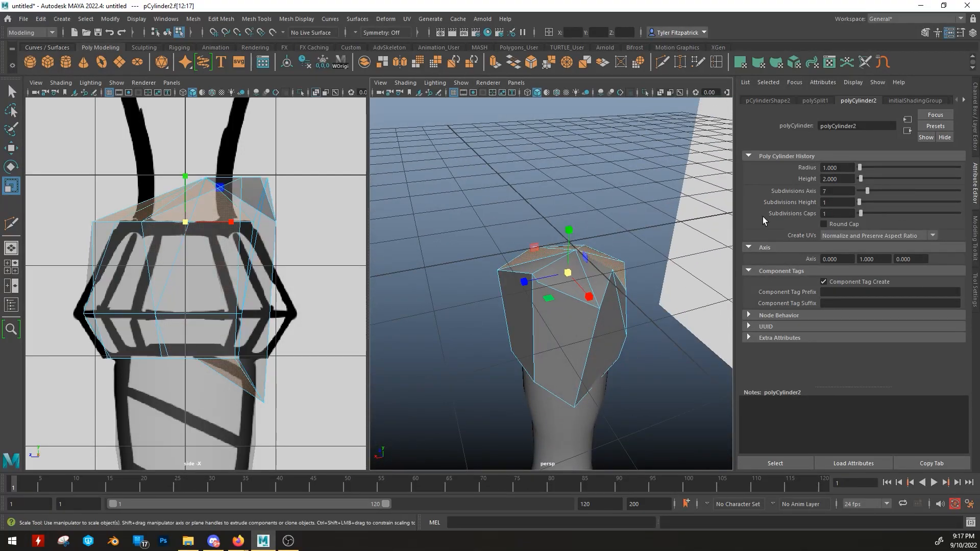
key("ctrl+z")
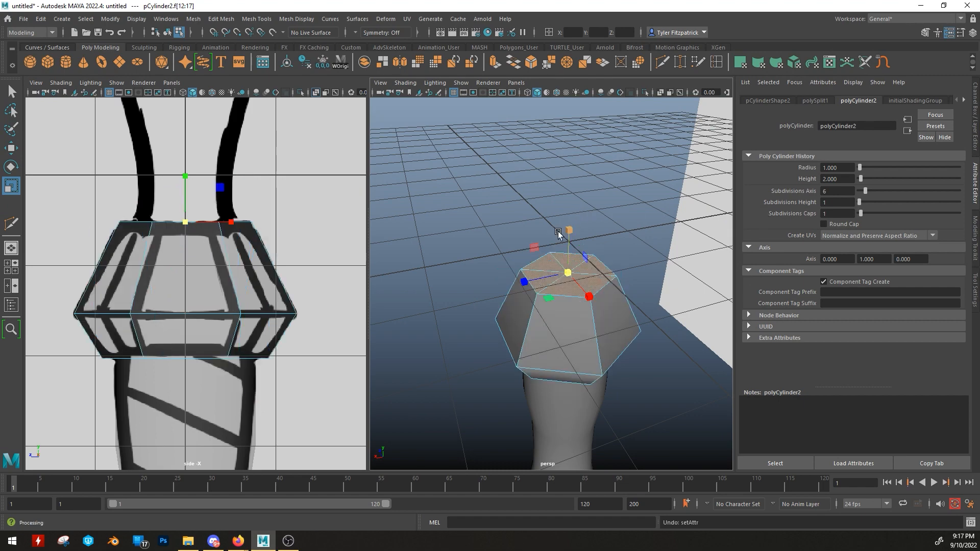
Step: Examine the faceted guard and its joint with the handle from several angles, including from below
left_click_drag(490, 256, 436, 156, "alt")
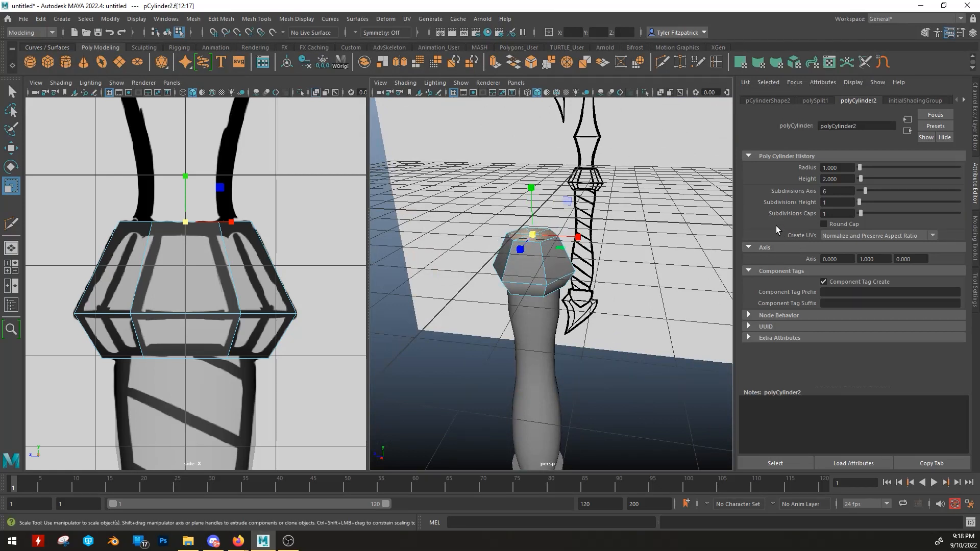
left_click_drag(657, 193, 529, 305, "alt")
left_click_drag(500, 311, 576, 244, "alt")
right_click_drag(511, 269, 725, 269, "alt")
middle_click_drag(559, 268, 585, 318, "alt")
left_click_drag(586, 319, 493, 351, "alt")
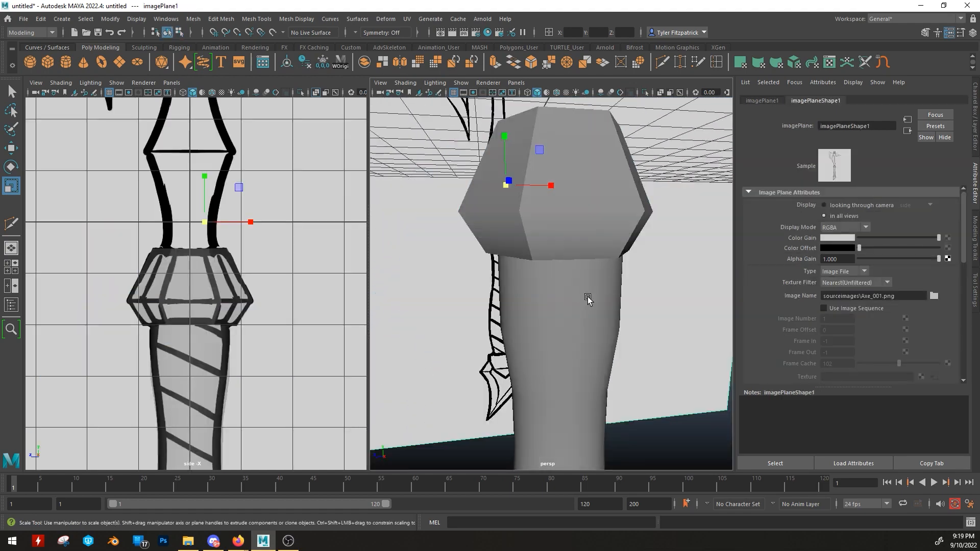
left_click_drag(588, 299, 659, 249, "alt")
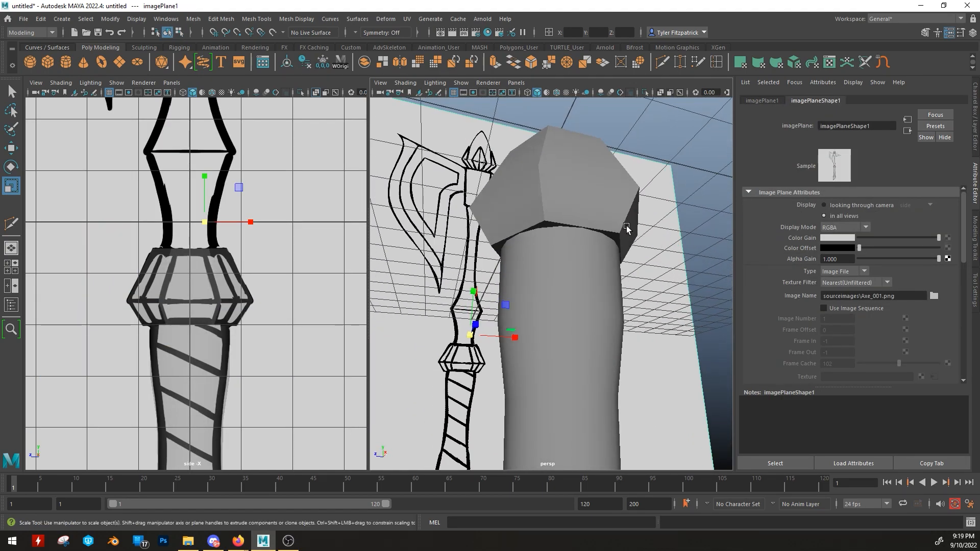
middle_click_drag(627, 228, 635, 307, "alt")
right_click_drag(584, 260, 638, 249)
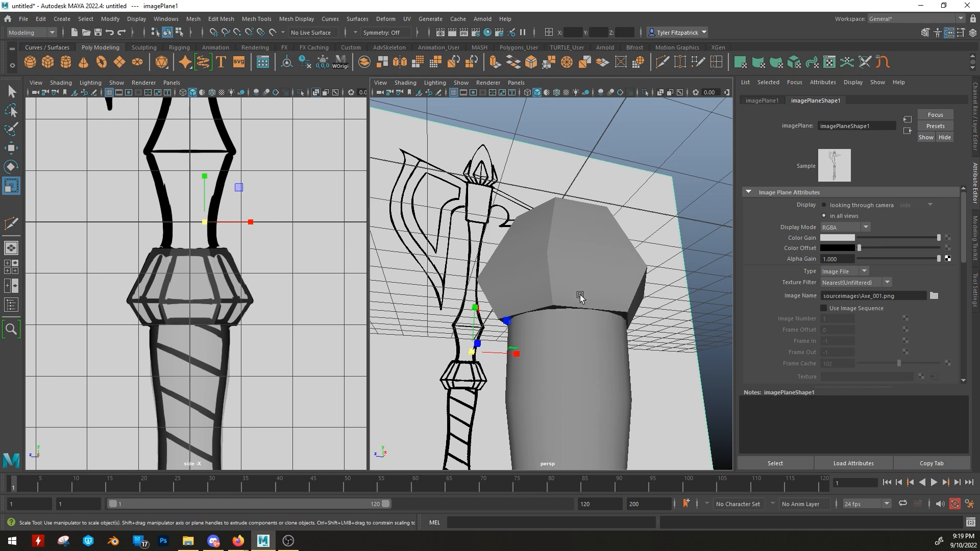
left_click(576, 360)
left_click(585, 240)
left_click_drag(618, 324, 520, 279, "alt")
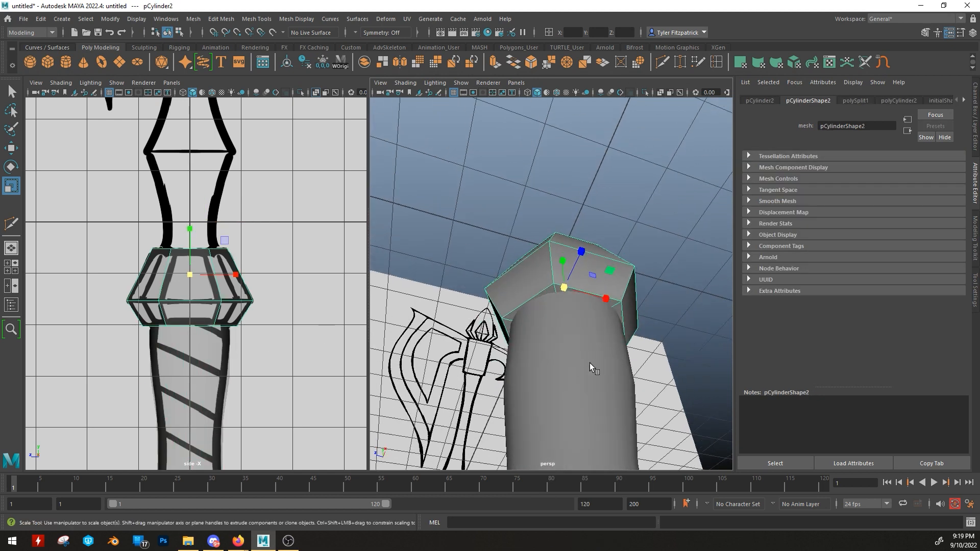
Step: Delete the handle's top cap faces where the handle meets the guard
left_click(563, 341)
left_click_drag(584, 340, 531, 373, "alt")
right_click(230, 356)
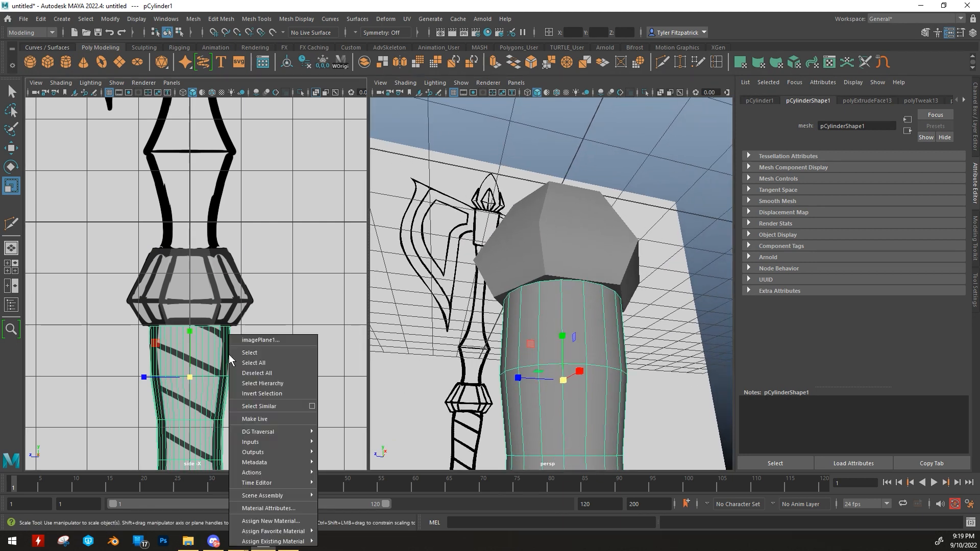
left_click(229, 356)
right_click_drag(581, 292, 583, 302)
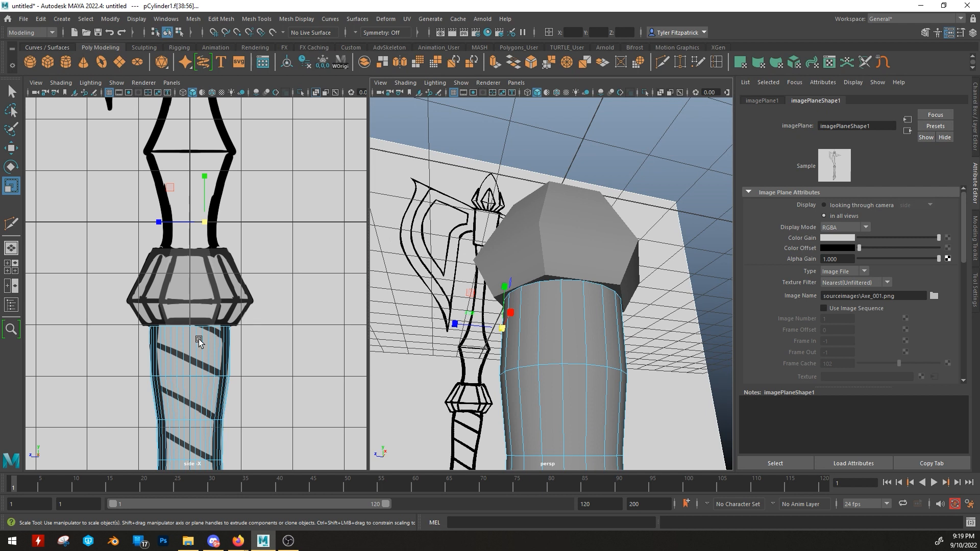
left_click_drag(136, 312, 261, 340)
left_click_drag(282, 377, 16, 404)
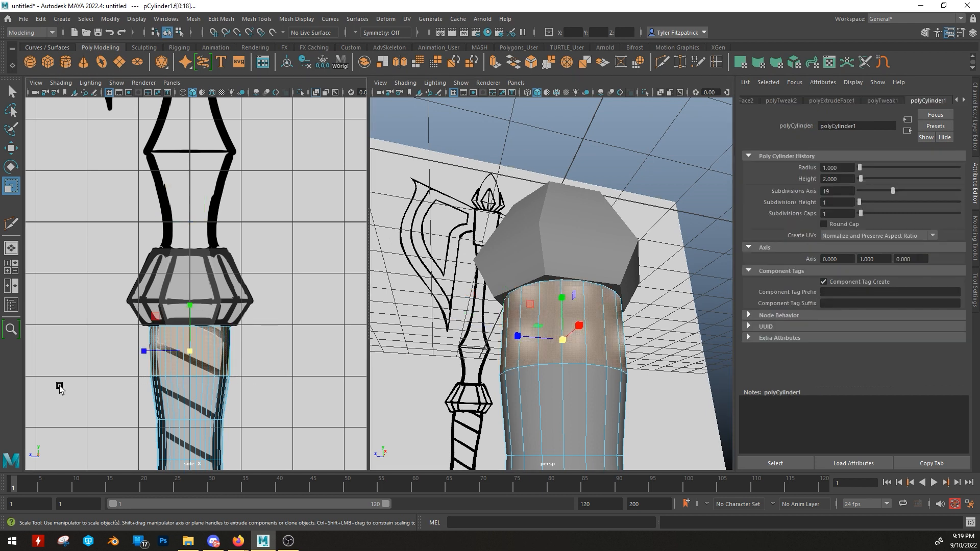
left_click_drag(260, 348, 58, 394, "ctrl")
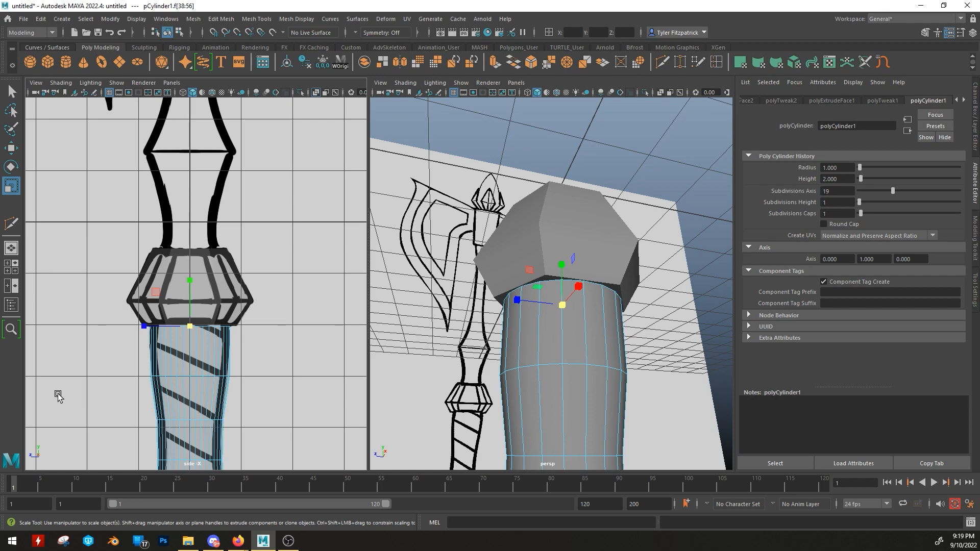
left_click(58, 396)
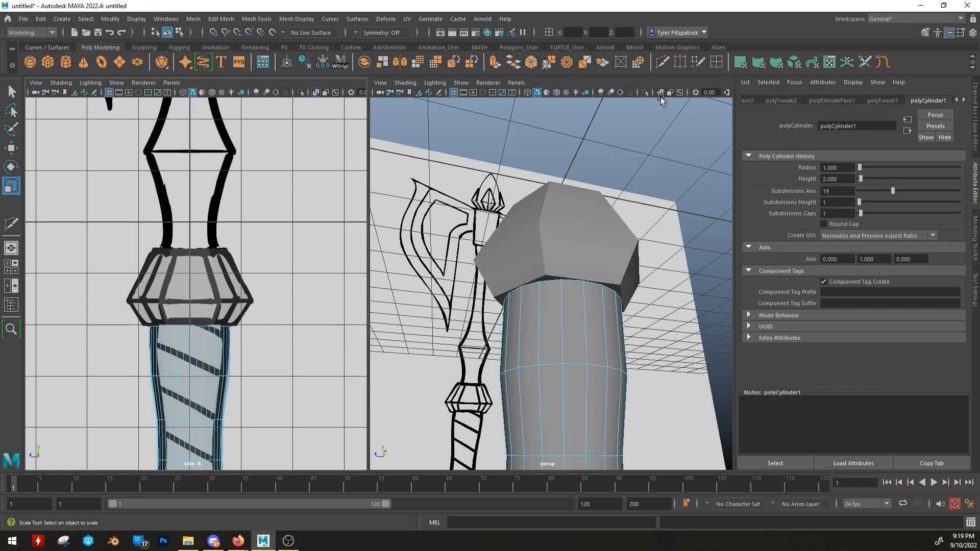
left_click(660, 94)
mouse_move(571, 220)
left_mouse_down("alt")
mouse_move(554, 327)
mouse_move(565, 304)
mouse_move(716, 333)
mouse_move(702, 269)
mouse_move(650, 228)
left_mouse_up("alt")
left_click(660, 94)
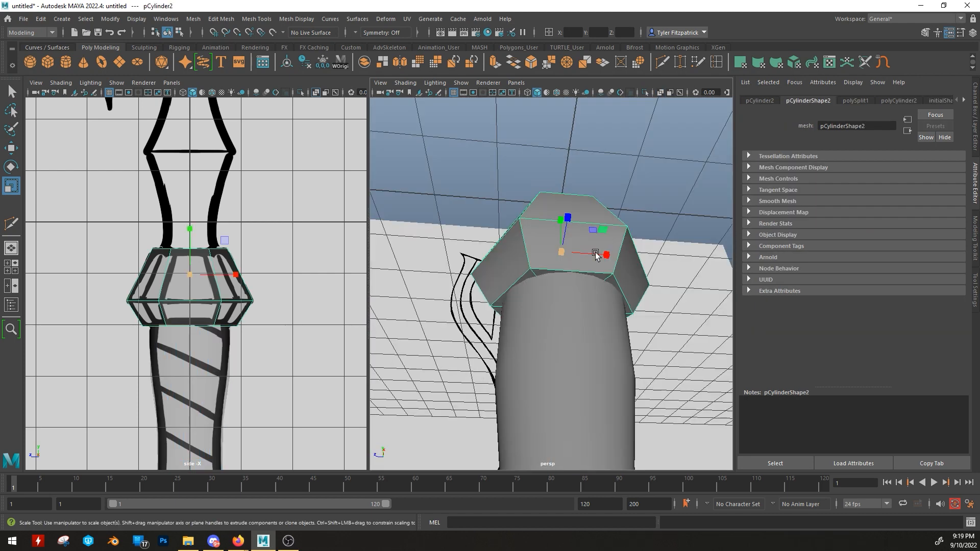
Step: Delete the guard's bottom cap faces above the handle and return to object selection
right_click(136, 346)
right_click_drag(602, 218, 602, 246)
left_click_drag(102, 341, 273, 311)
left_click_drag(71, 281, 281, 310, "ctrl")
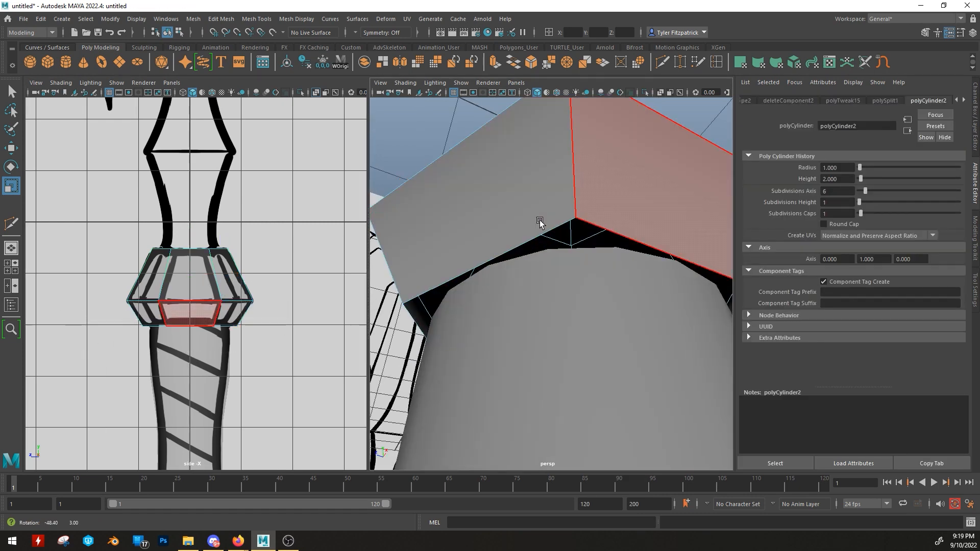
right_click_drag(541, 230, 573, 213)
key("q")
Step: Combine the guard and the handle into a single mesh
scroll(554, 192, "down", 6)
left_click_drag(554, 191, 584, 289, "alt")
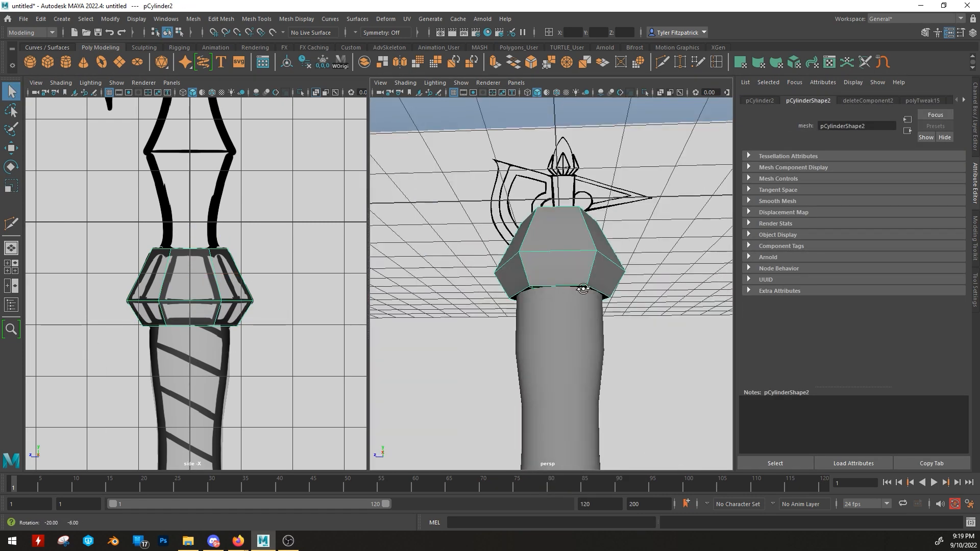
left_click(547, 357, "shift")
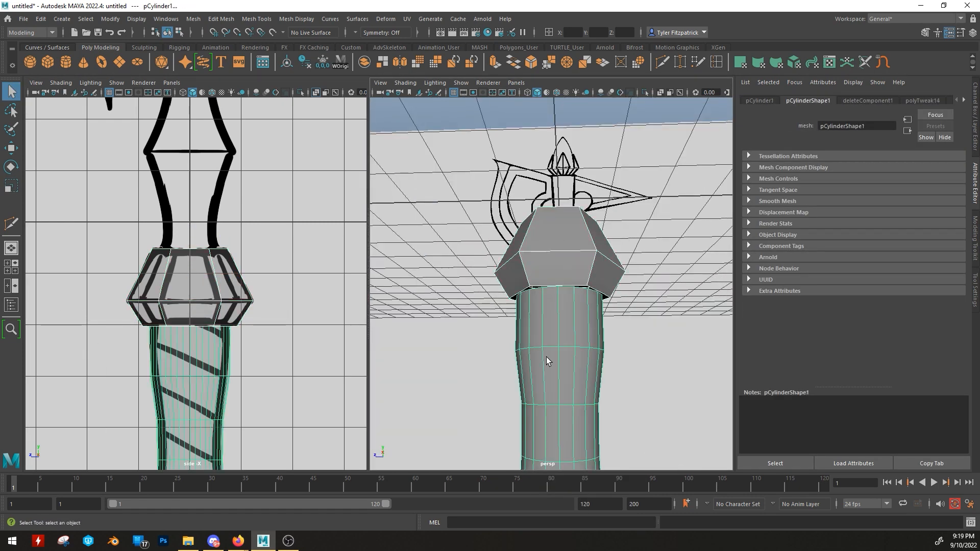
left_click(364, 62)
left_click_drag(511, 245, 502, 325, "alt")
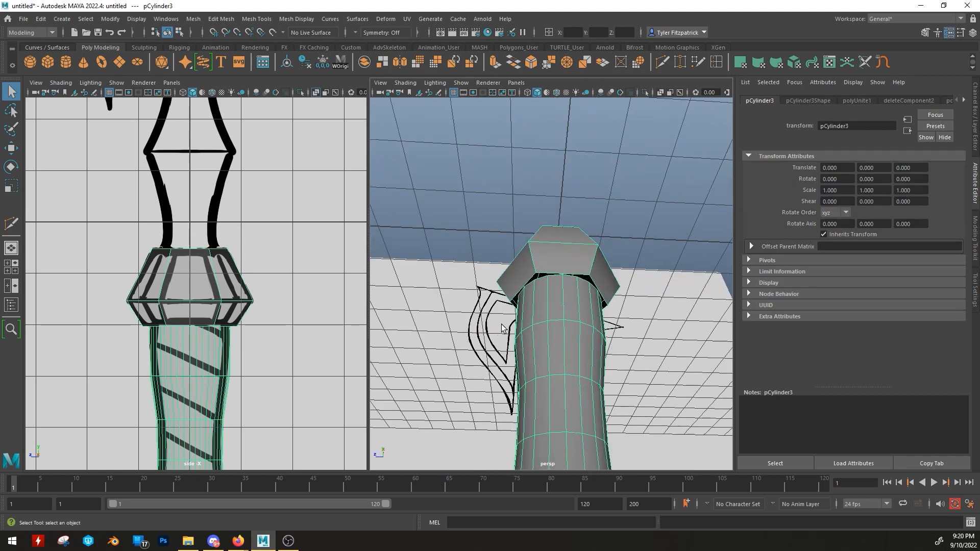
Step: Open the Outliner and expand pCylinder1 and pCylinder2 to inspect the leftover transform nodes under them
left_click(10, 305)
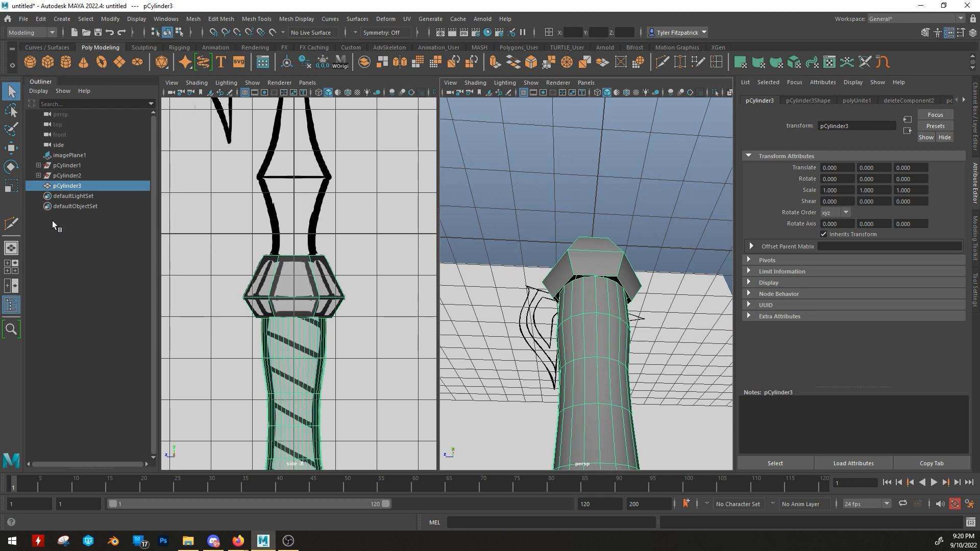
left_click(77, 176)
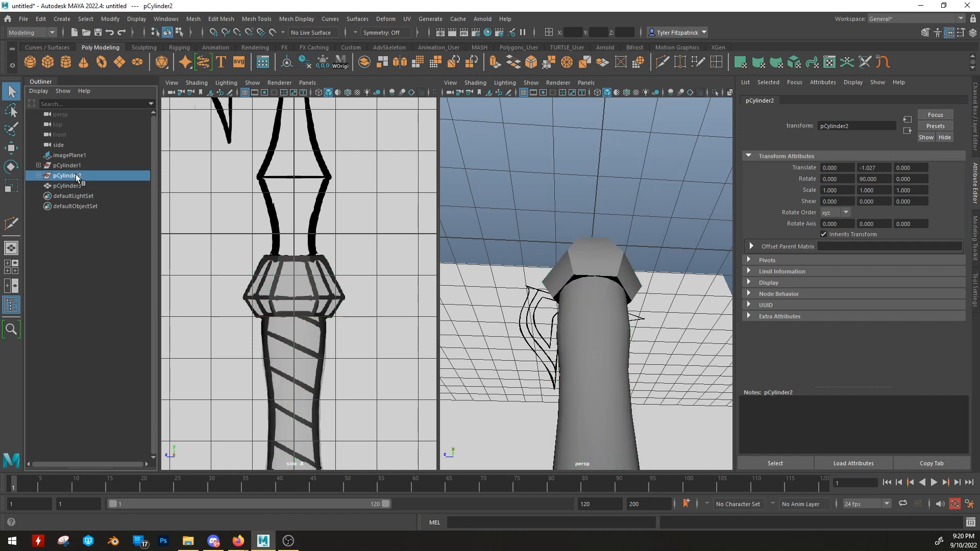
left_click(39, 176)
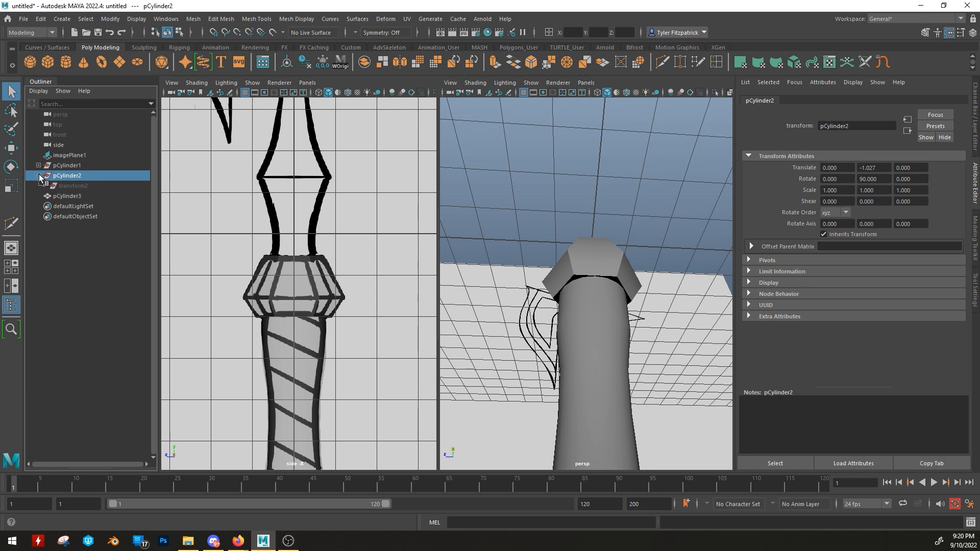
left_click(72, 165)
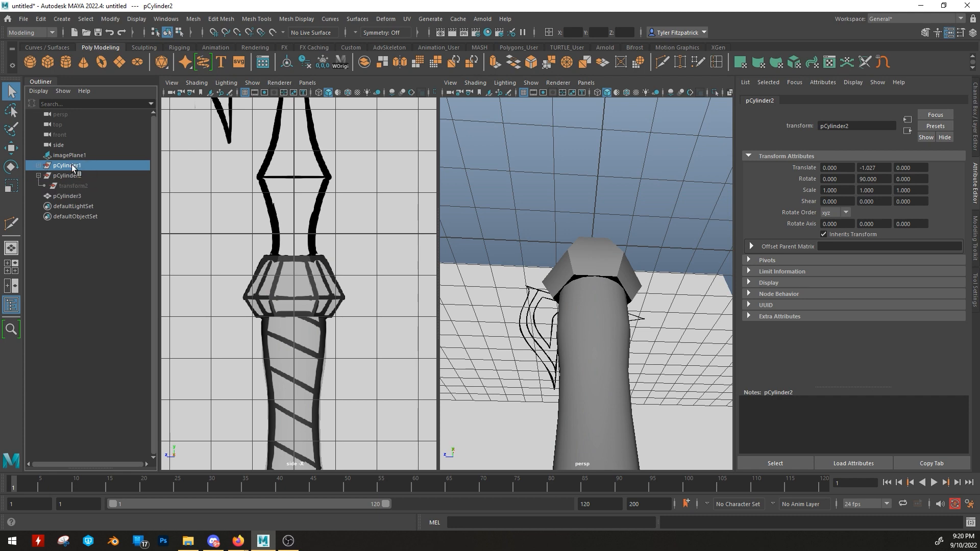
left_click(39, 166)
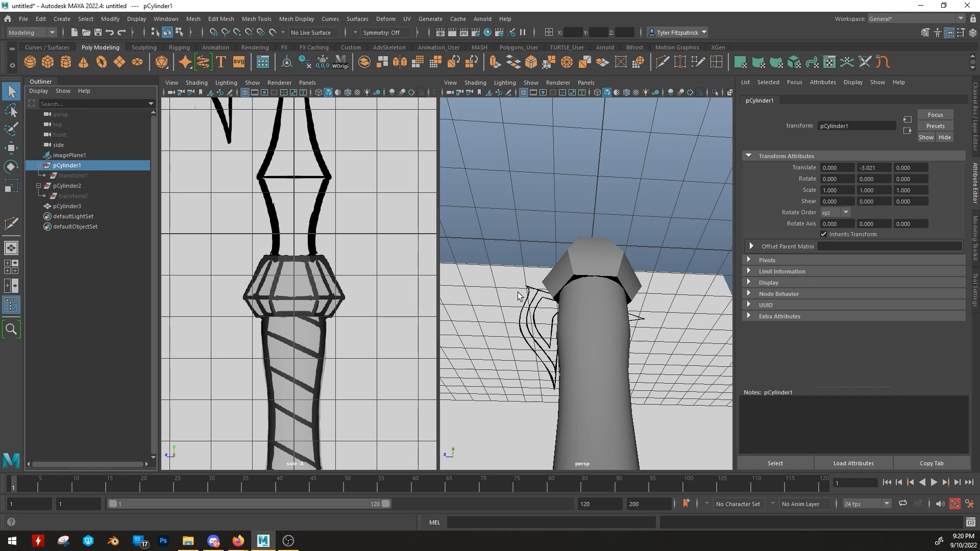
Step: Select the combined guard-and-handle mesh pCylinder3 and delete its construction history
left_click_drag(628, 287, 569, 306, "alt")
right_click_drag(568, 307, 572, 305, "alt")
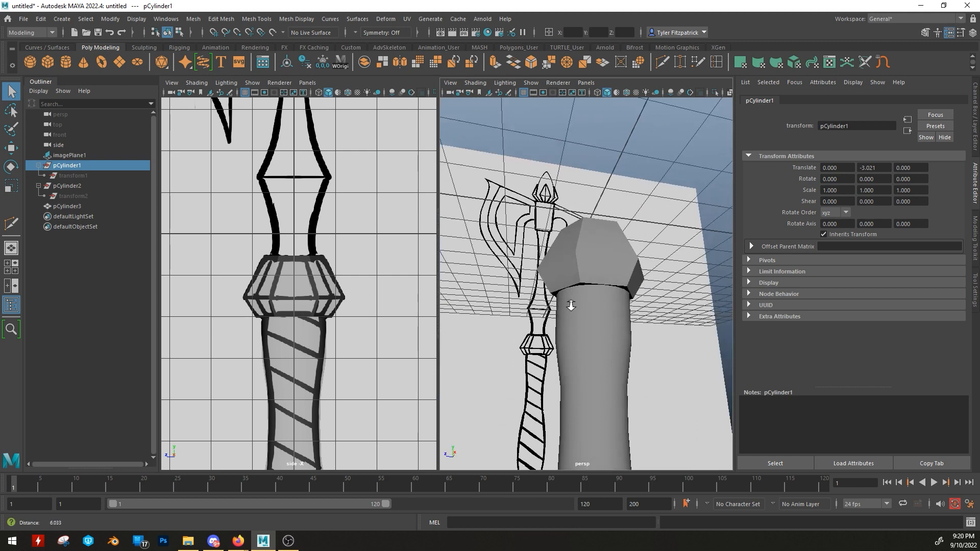
right_click_drag(571, 305, 617, 318, "alt")
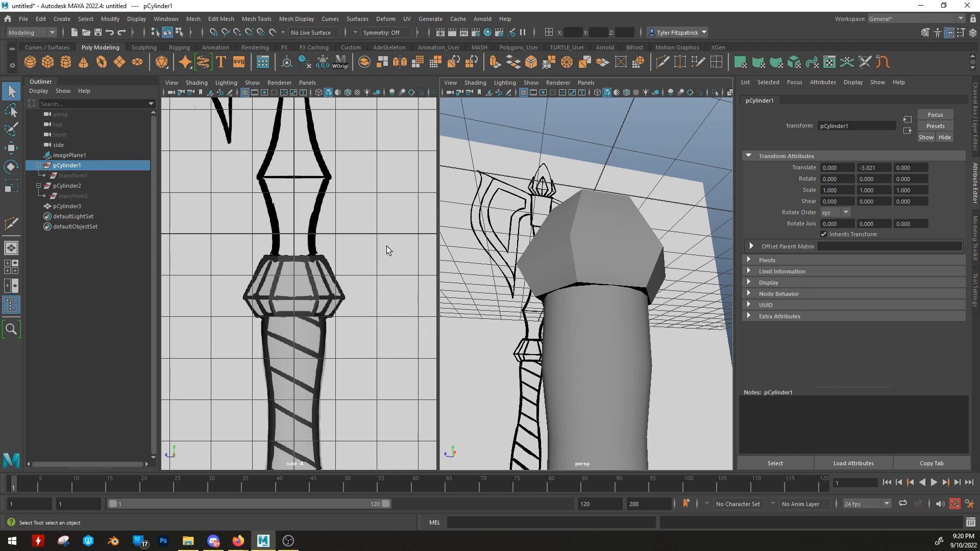
left_click(621, 305)
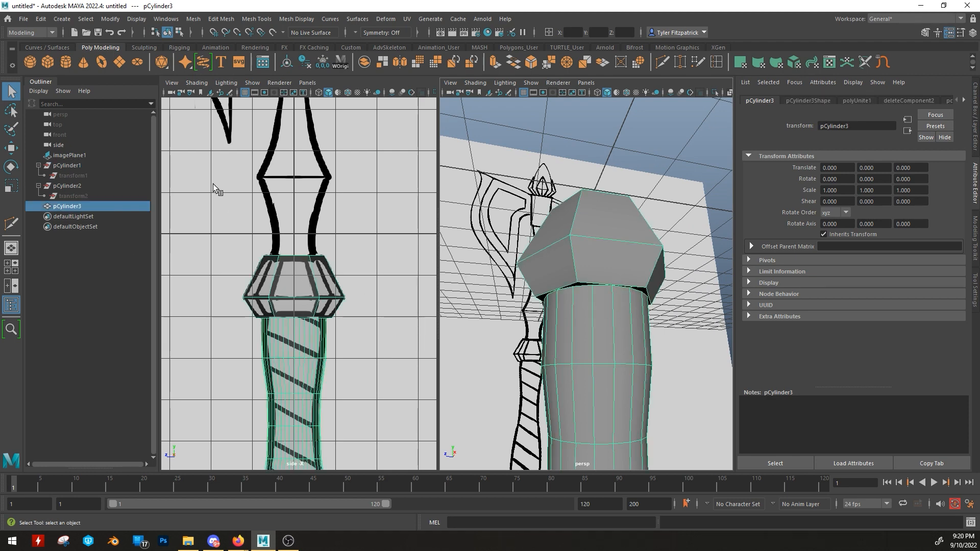
left_click_drag(622, 254, 592, 261, "alt")
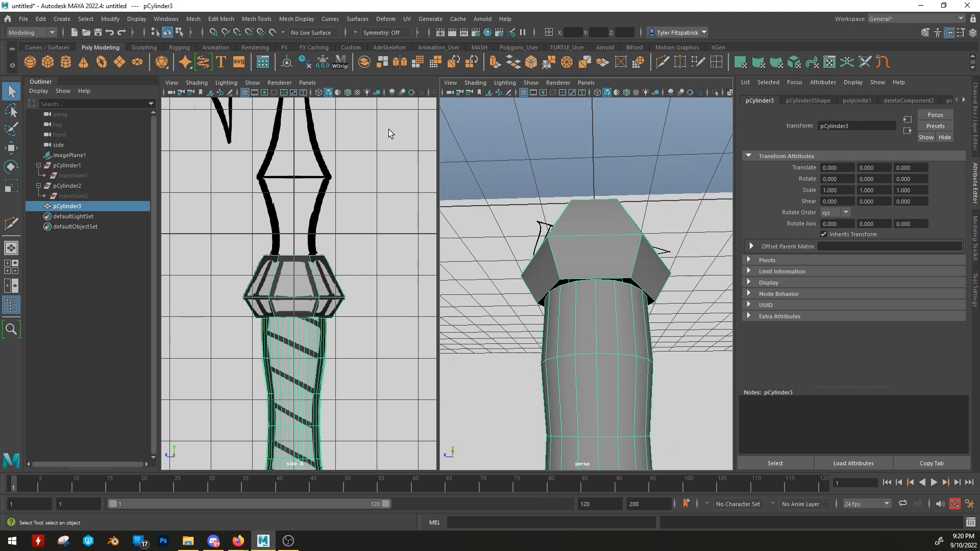
left_click(305, 62)
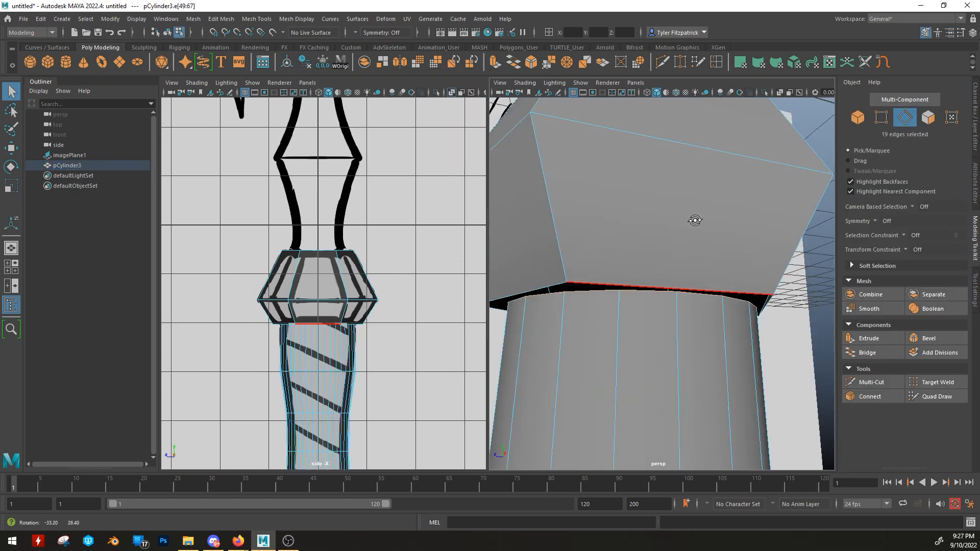
Step: Examine the guard's shape with the smooth mesh preview and return to the unsmoothed display
mouse_move(694, 219)
left_mouse_down("alt")
mouse_move(634, 231)
mouse_move(692, 237)
left_mouse_up("alt")
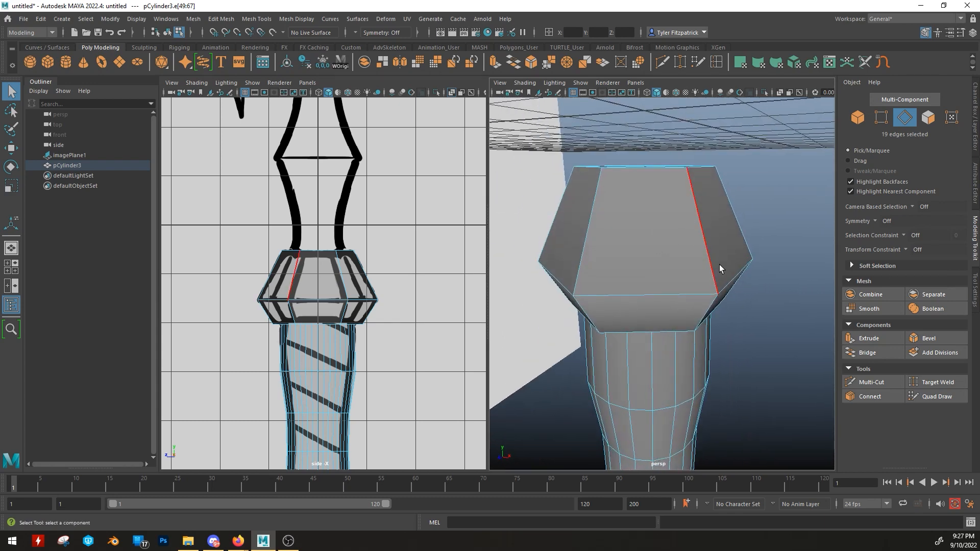
left_click_drag(743, 302, 681, 292, "alt")
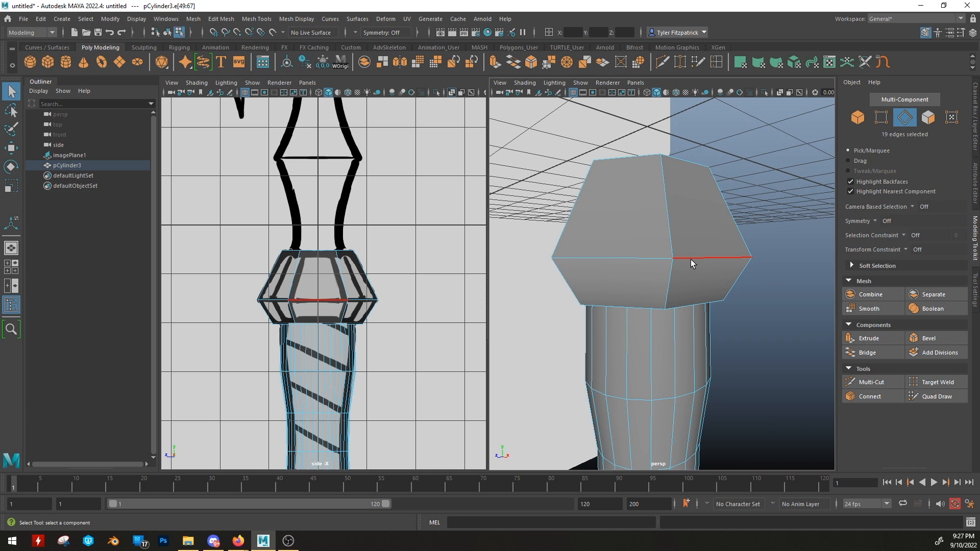
key("3")
left_click_drag(691, 259, 743, 297, "alt")
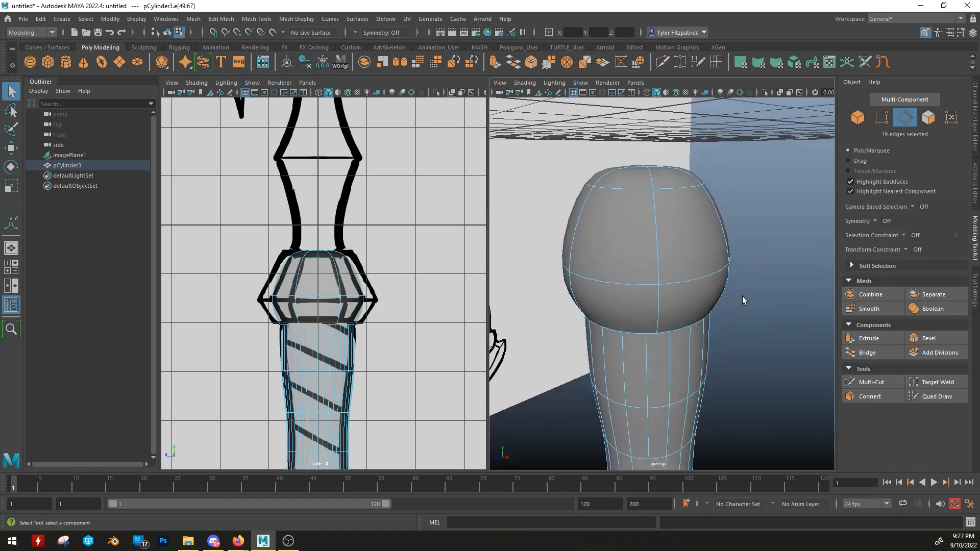
key("1")
left_click_drag(689, 280, 689, 271, "alt")
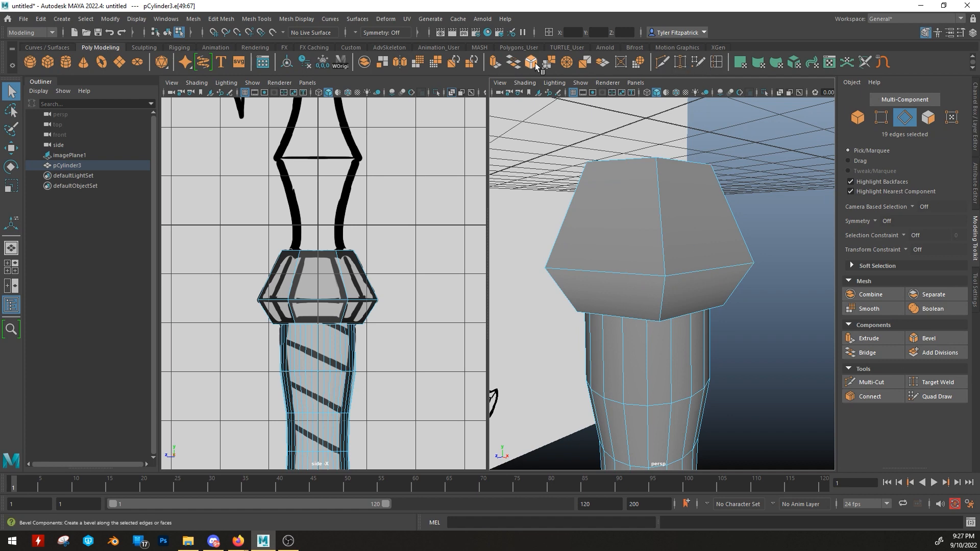
Step: Select all the guard's vertical corner edge loops together with the horizontal edge loop around its widest part
double_click(663, 299)
left_click_drag(658, 226, 730, 241, "alt")
double_click(681, 229, "shift")
left_click_drag(603, 235, 678, 218, "alt")
double_click(652, 218, "shift")
double_click(619, 248, "shift")
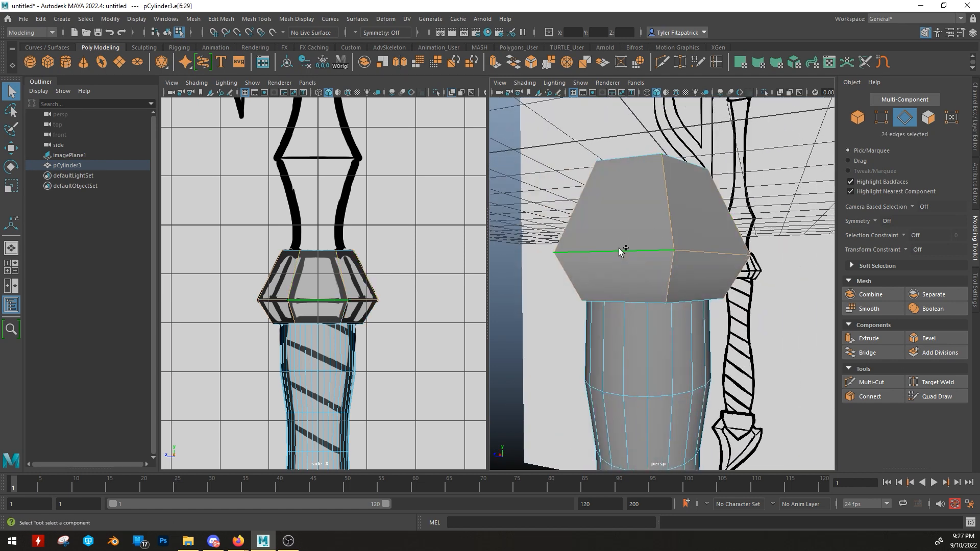
Step: Deselect the spoke edges on the guard's top cap and add the cap's perimeter edges to the selection
left_click_drag(618, 249, 620, 238, "alt")
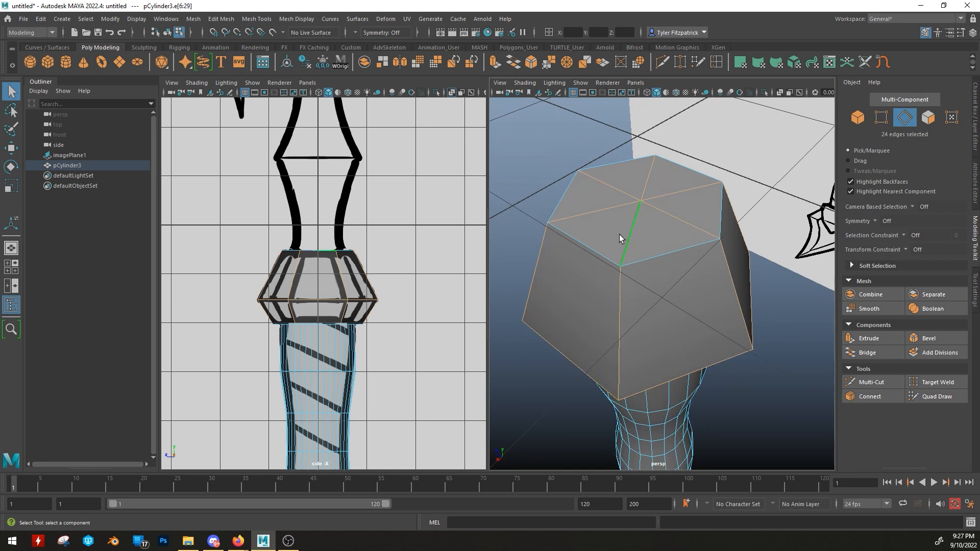
left_click(603, 200, "ctrl")
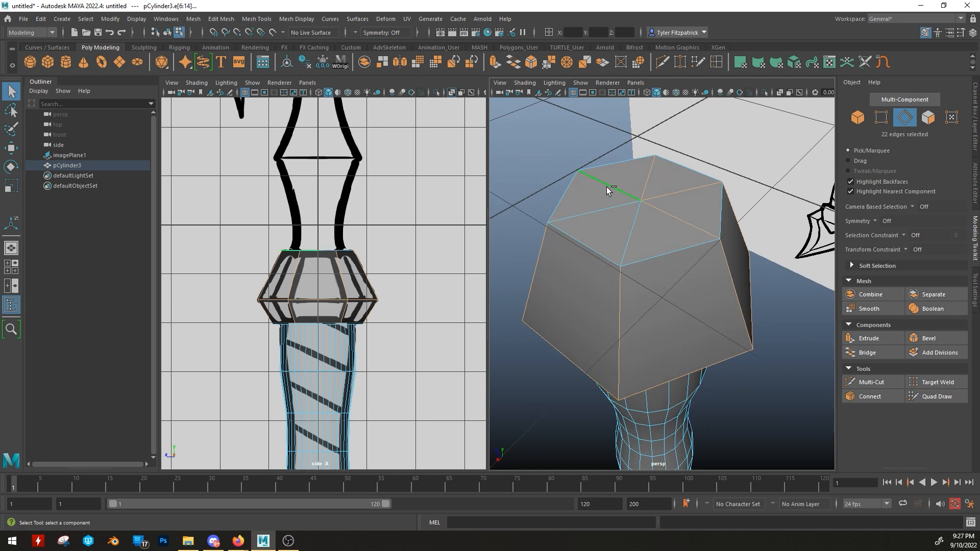
left_click(658, 259, "shift")
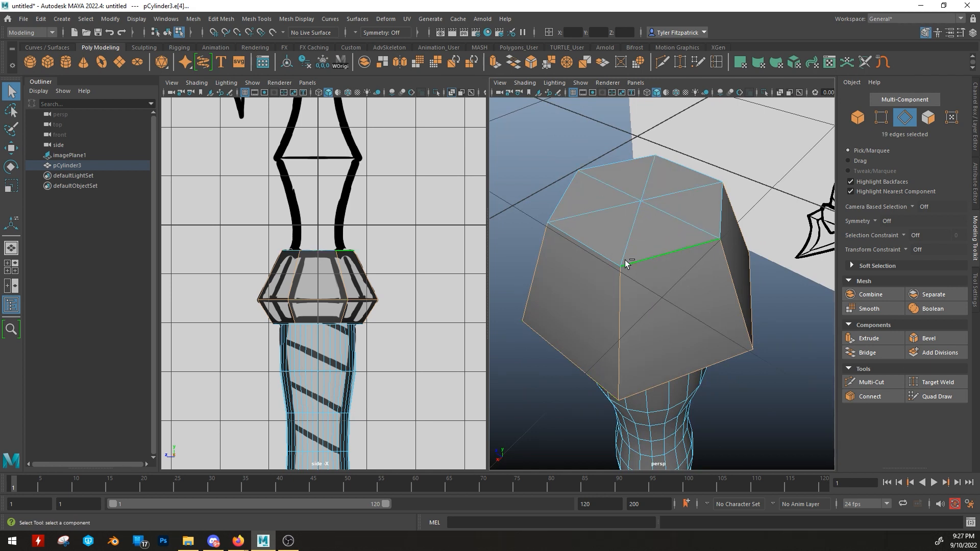
left_click(674, 160, "shift")
left_click_drag(705, 354, 710, 309, "alt")
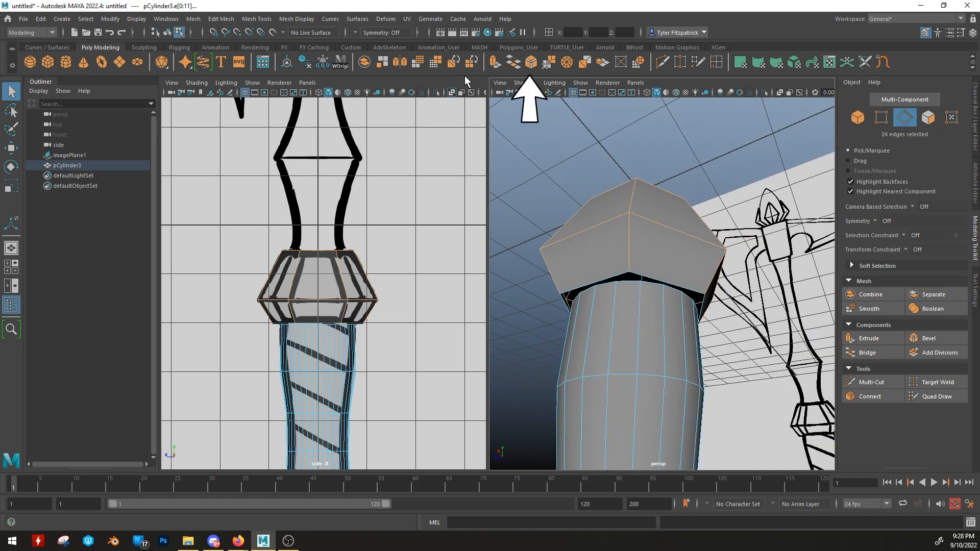
Step: Bevel the selected guard edges with a fraction of 0.05 and Chamfer off
left_click(531, 62)
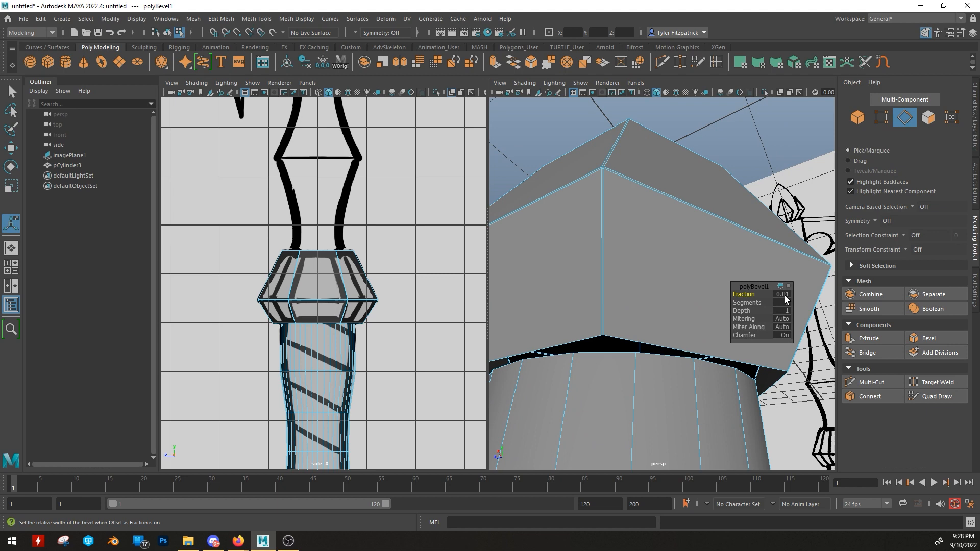
left_click(776, 296)
key("Return")
left_click_drag(621, 227, 681, 265, "alt")
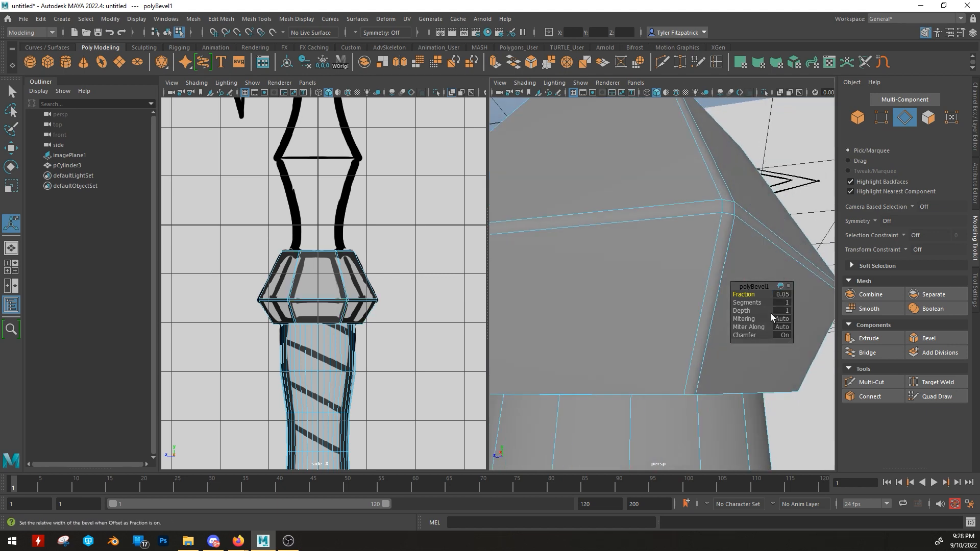
left_click_drag(744, 335, 731, 336)
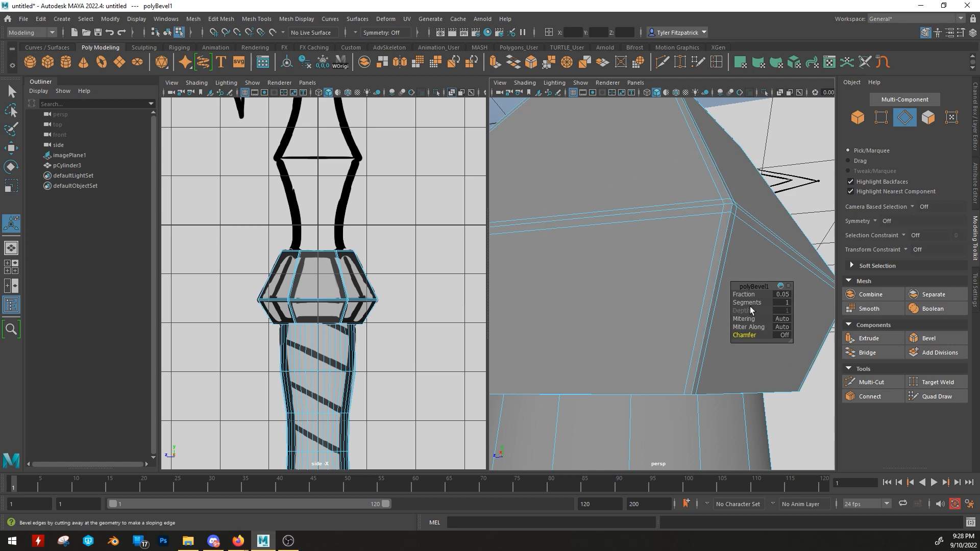
left_click_drag(645, 255, 619, 261, "alt")
right_click_drag(677, 263, 663, 266, "alt")
left_click_drag(663, 266, 682, 260, "alt")
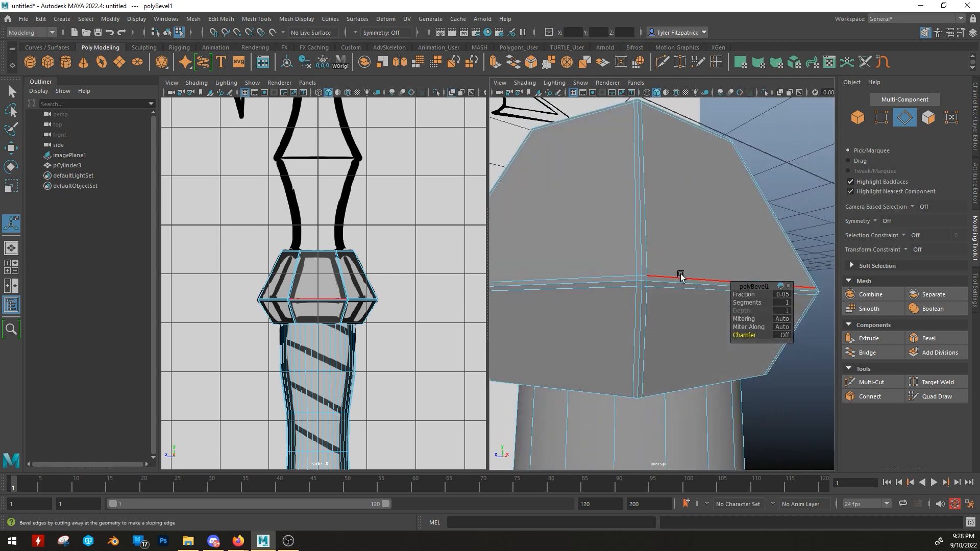
scroll(681, 277, "down", 3)
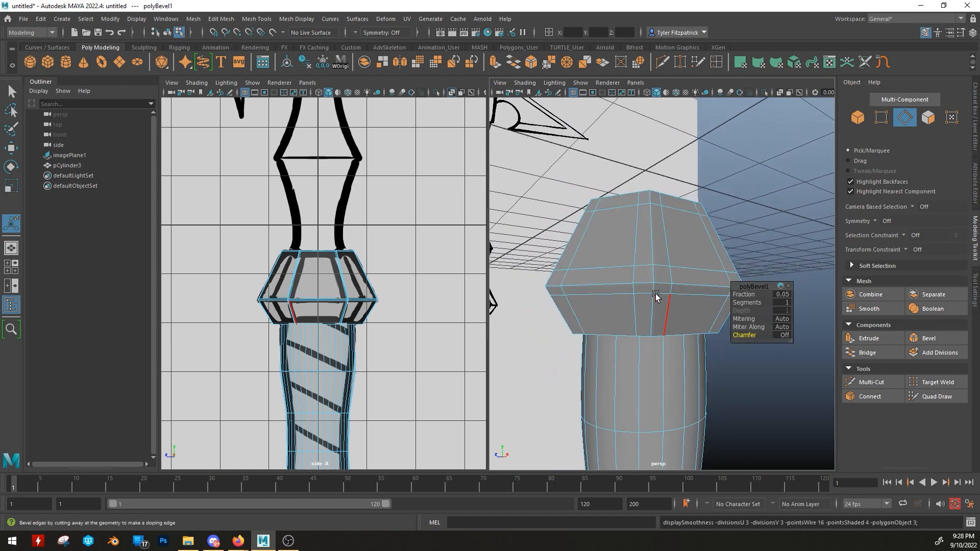
Step: Extrude the guard's open bottom border edges slightly inward toward the handle by scaling them
left_click_drag(691, 284, 633, 324, "alt")
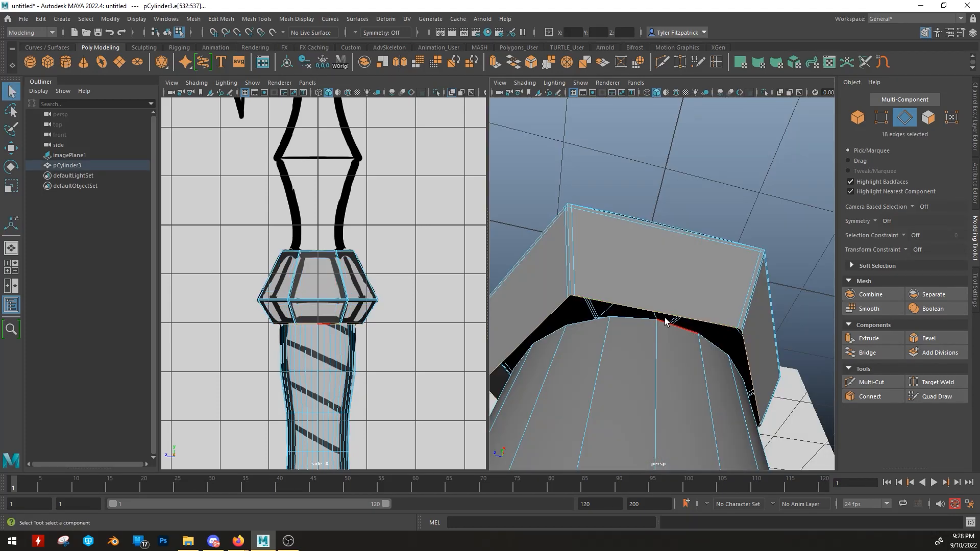
key("r")
middle_click_drag(680, 361, 708, 314, "alt")
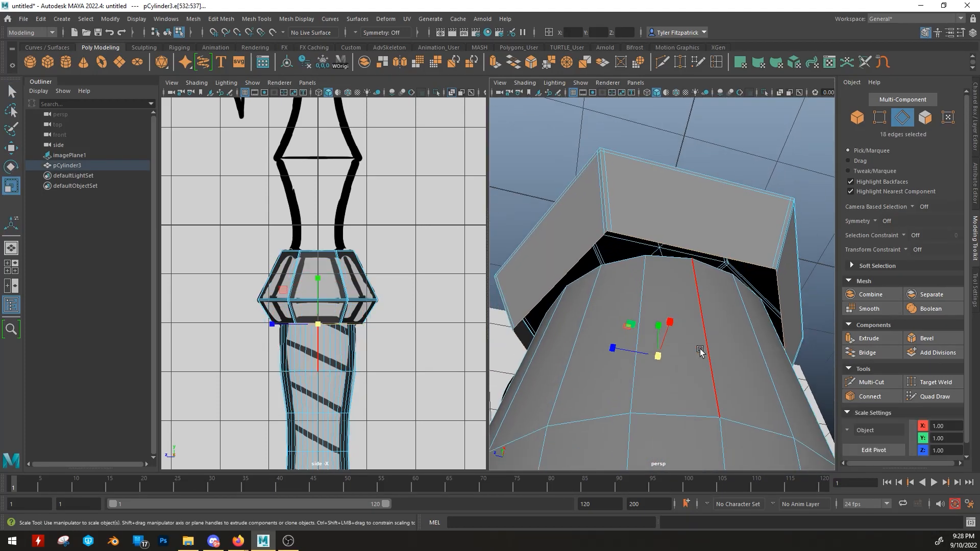
left_click_drag(659, 357, 647, 356, "shift")
left_click_drag(690, 313, 625, 289, "alt")
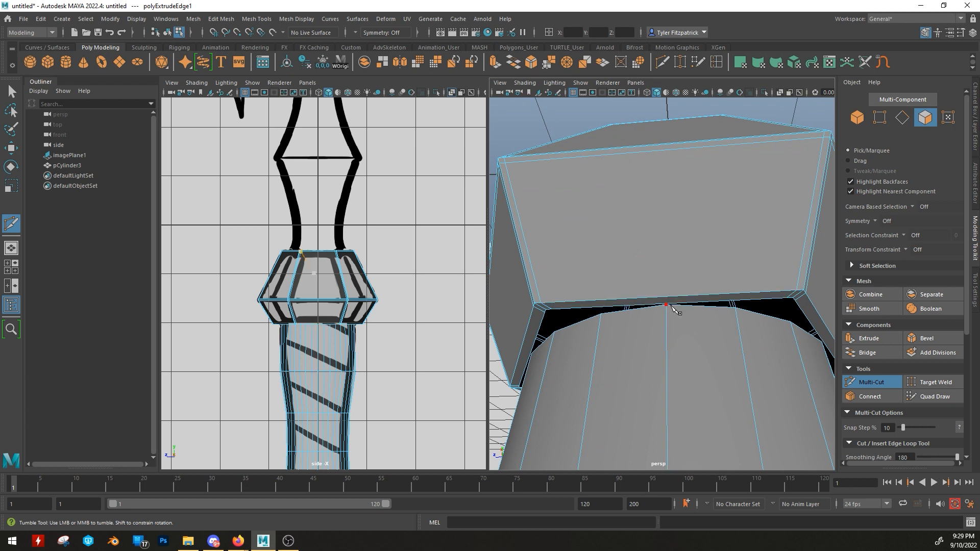
Step: With Multi-Cut, cut the guard's lower face vertically from the bottom rim's midpoint, in line with the handle edge, up to the middle band
left_click_drag(672, 306, 686, 296, "alt")
right_click_drag(686, 297, 717, 292, "alt")
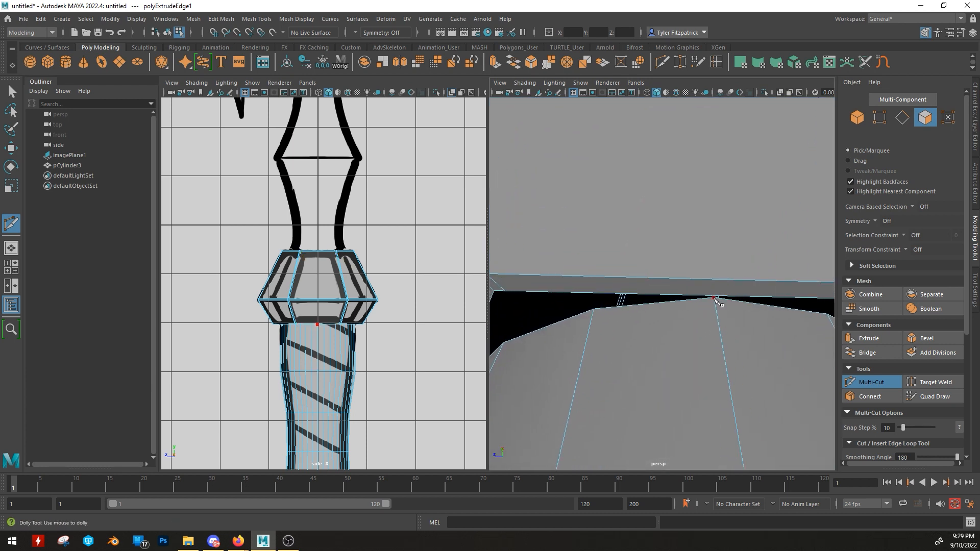
left_click(874, 383)
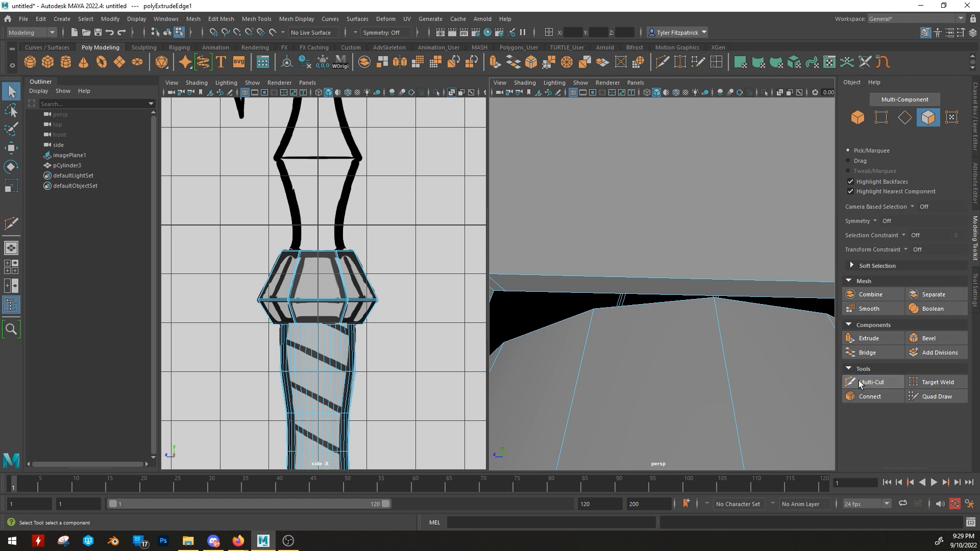
left_click(876, 383)
left_click_drag(720, 304, 692, 316, "alt")
middle_click_drag(692, 317, 682, 396, "alt")
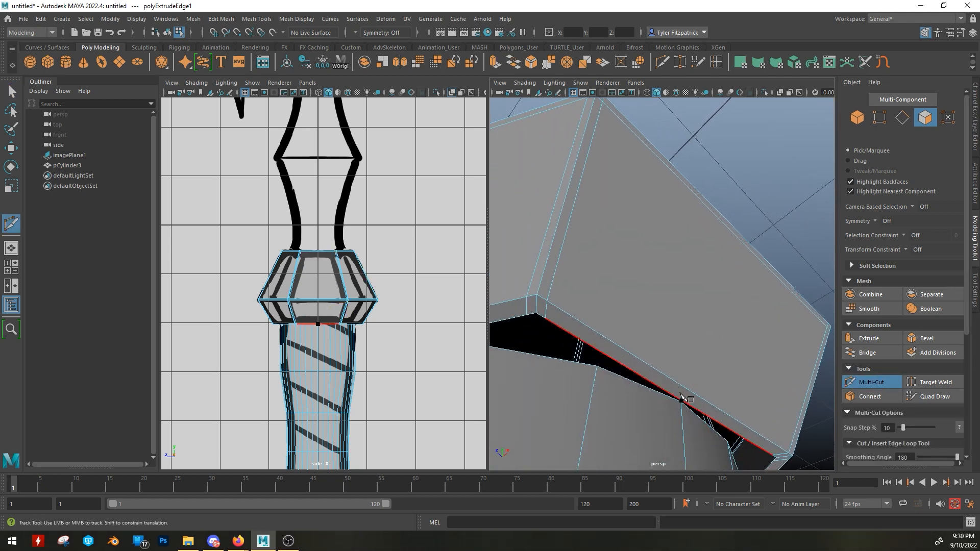
left_click_drag(682, 400, 670, 270, "alt")
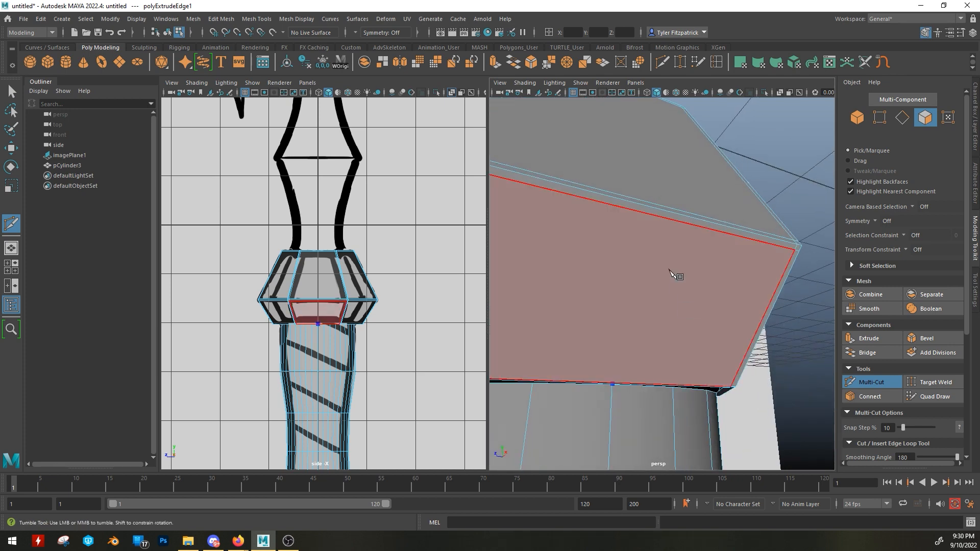
left_click(652, 211)
left_click_drag(652, 211, 696, 289, "alt")
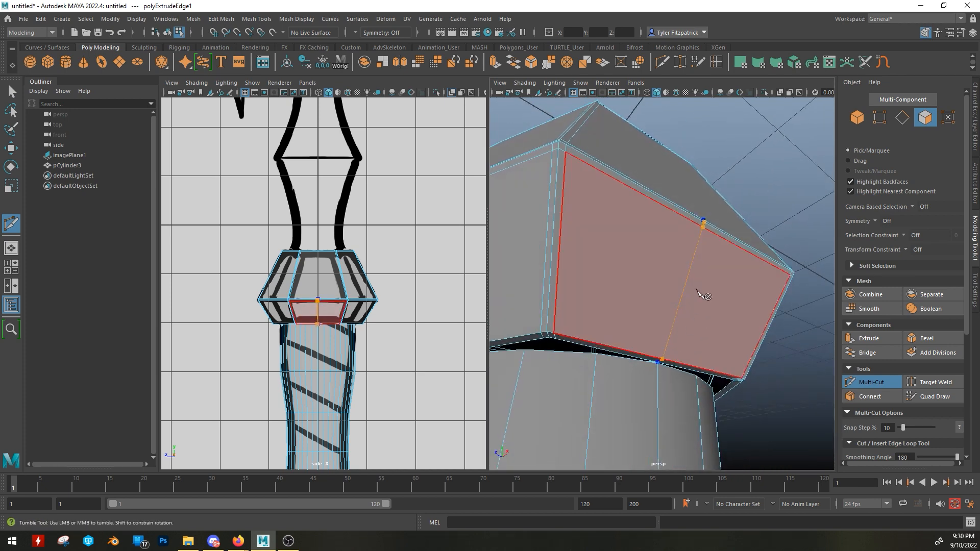
Step: Continue the vertical cut across the middle band and up the guard's upper face to the top cap's edge
middle_click_drag(696, 290, 674, 288, "alt")
left_click_drag(674, 284, 652, 287, "alt")
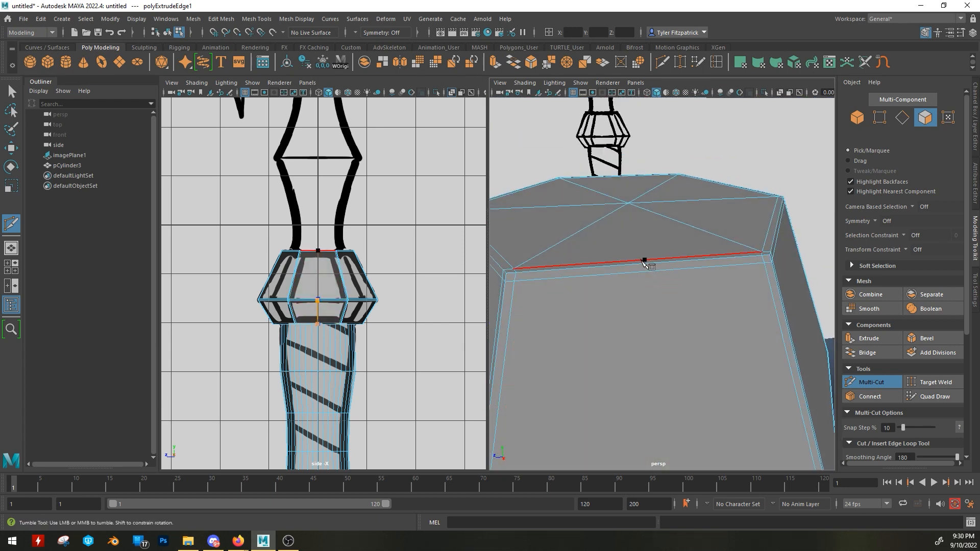
left_click(648, 274)
left_click_drag(717, 376, 722, 331, "alt")
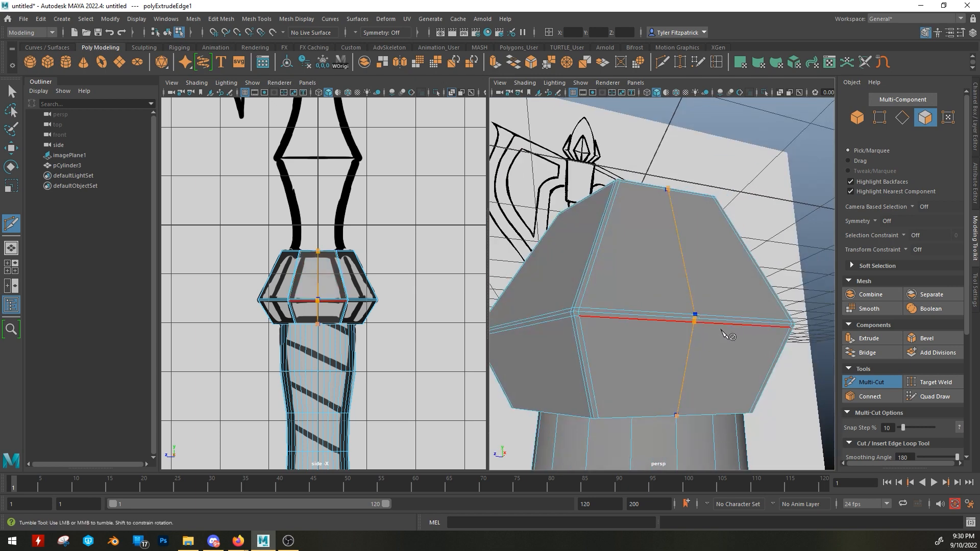
Step: Repeat the vertical Multi-Cut on a neighbouring guard face, from the bottom rim across the middle band to the top cap's edge
left_click_drag(591, 313, 712, 343, "alt")
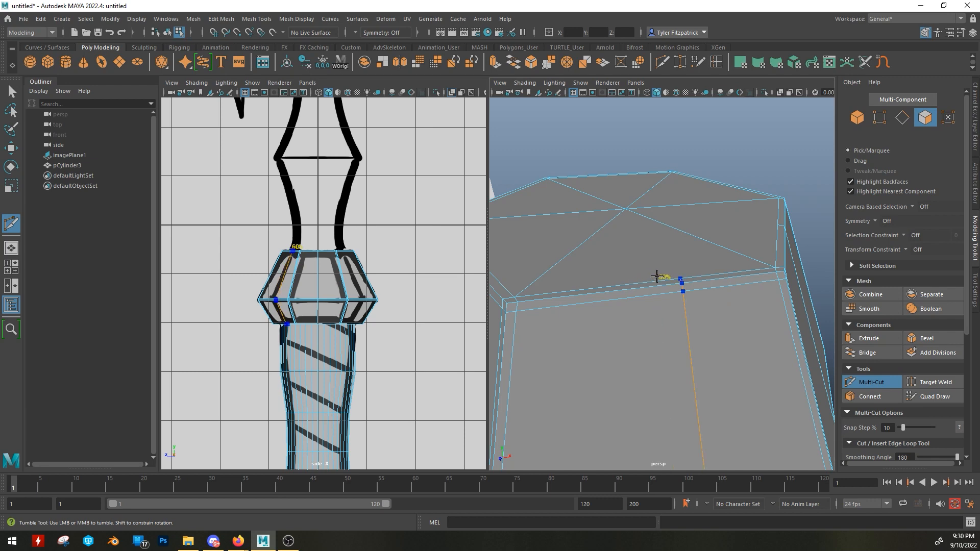
left_click_drag(650, 284, 628, 210, "alt")
left_click_drag(649, 256, 667, 288, "alt")
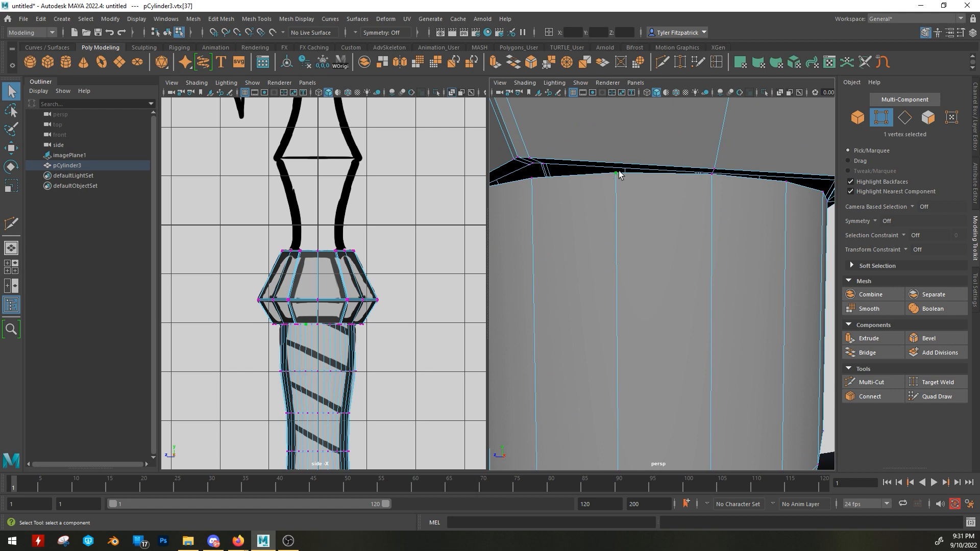
Step: Select the handle's top vertex ring and move it vertically with point snapping to the level of the guard's bottom rim
double_click(546, 179, "shift")
left_click_drag(562, 210, 707, 300, "alt")
key("w")
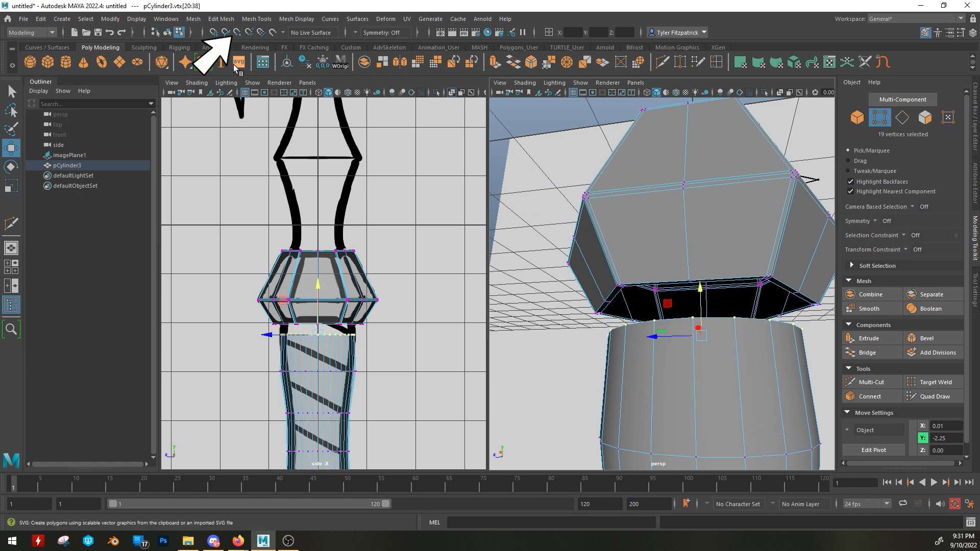
left_click(237, 33)
right_click_drag(574, 277, 728, 315, "alt")
left_click_drag(741, 339, 735, 332)
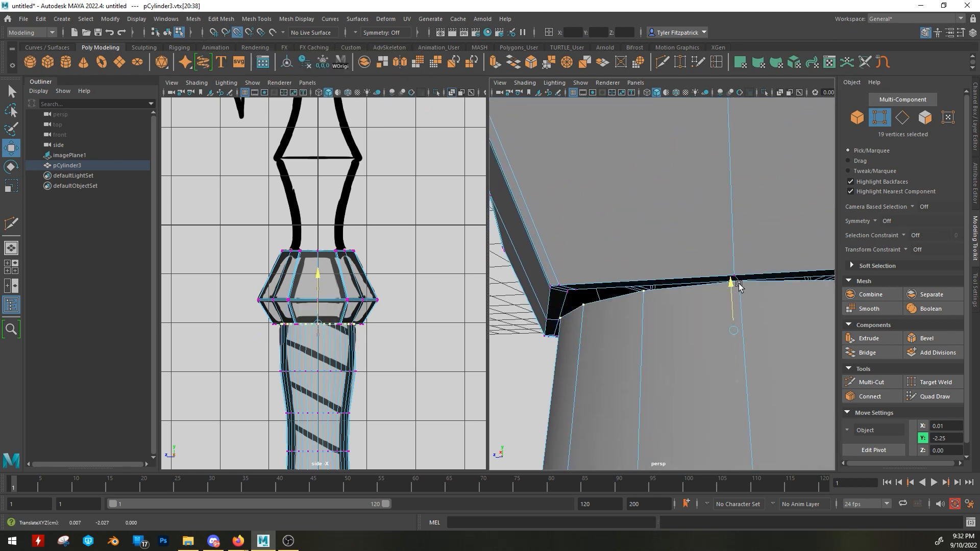
left_click_drag(739, 287, 606, 214)
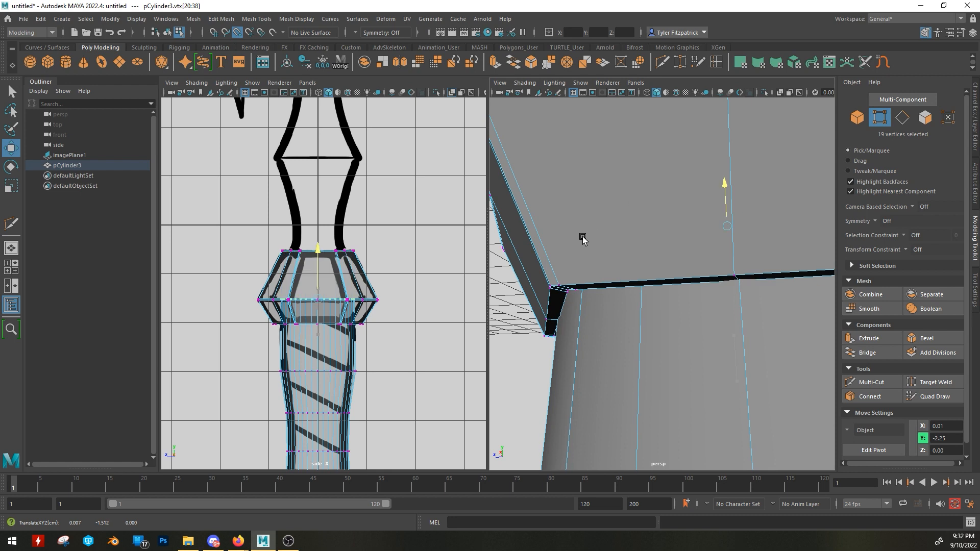
key("ctrl+z")
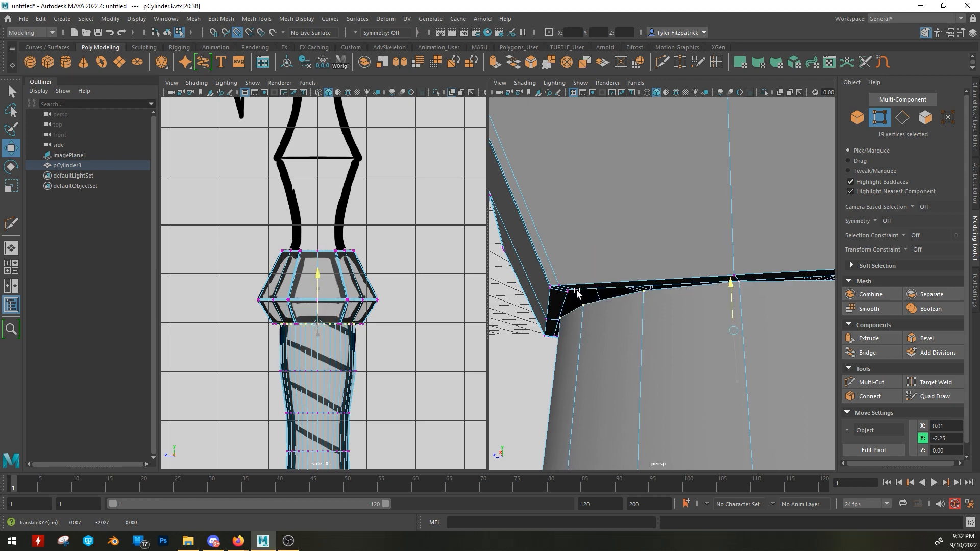
Step: Examine from several angles how the handle's top vertices line up with the guard's bottom rim
left_click_drag(612, 307, 676, 302, "alt")
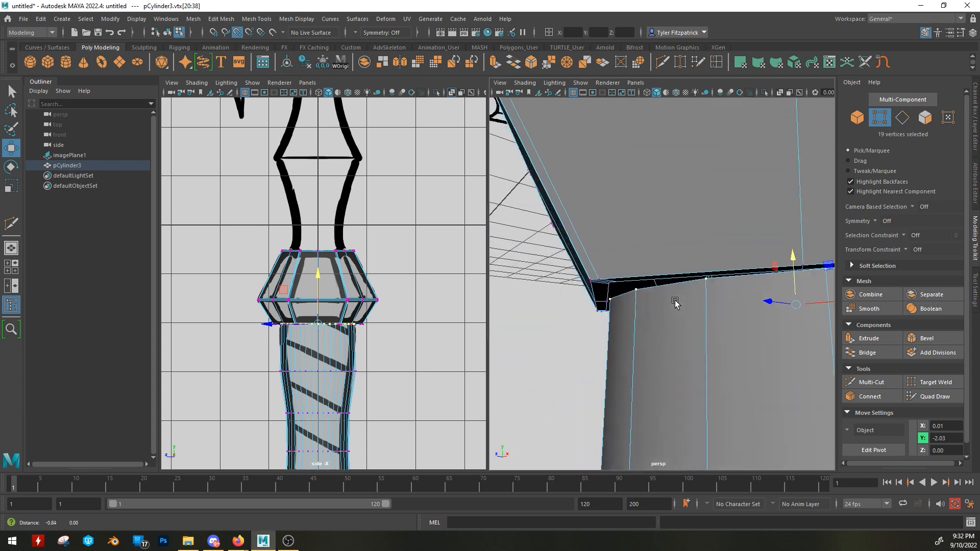
scroll(665, 289, "up", 3)
scroll(666, 289, "up", 3)
scroll(694, 279, "down", 3)
middle_click_drag(670, 272, 643, 263, "alt")
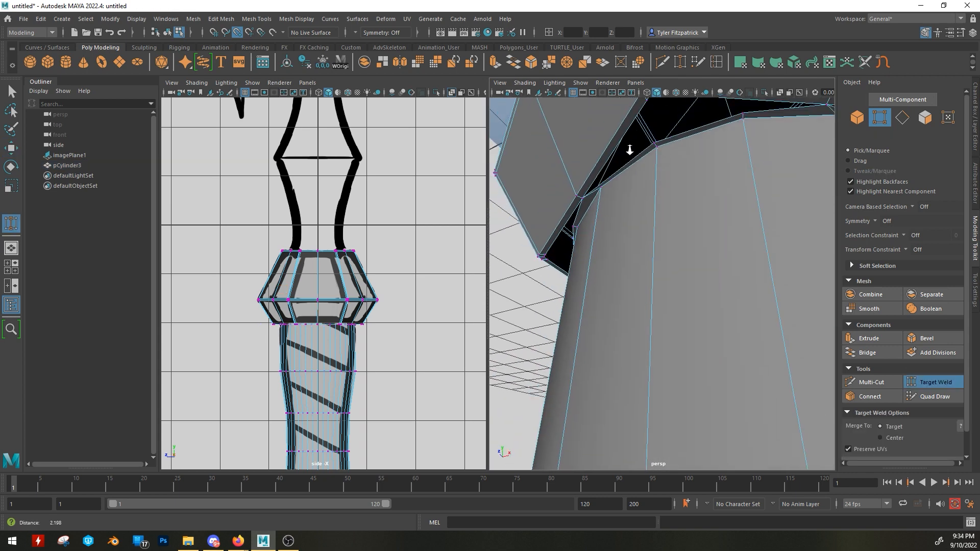
left_click_drag(632, 146, 632, 232, "alt")
scroll(676, 171, "down", 2)
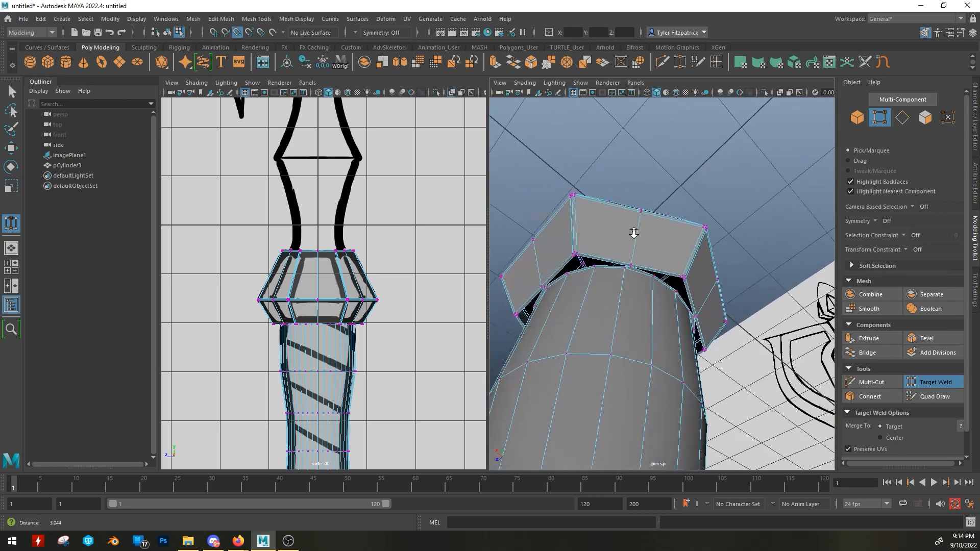
scroll(687, 245, "up", 4)
middle_click_drag(700, 256, 714, 253, "alt")
mouse_move(714, 253)
left_mouse_down("alt")
mouse_move(664, 228)
mouse_move(665, 241)
mouse_move(730, 247)
left_mouse_up("alt")
scroll(755, 251, "up", 3)
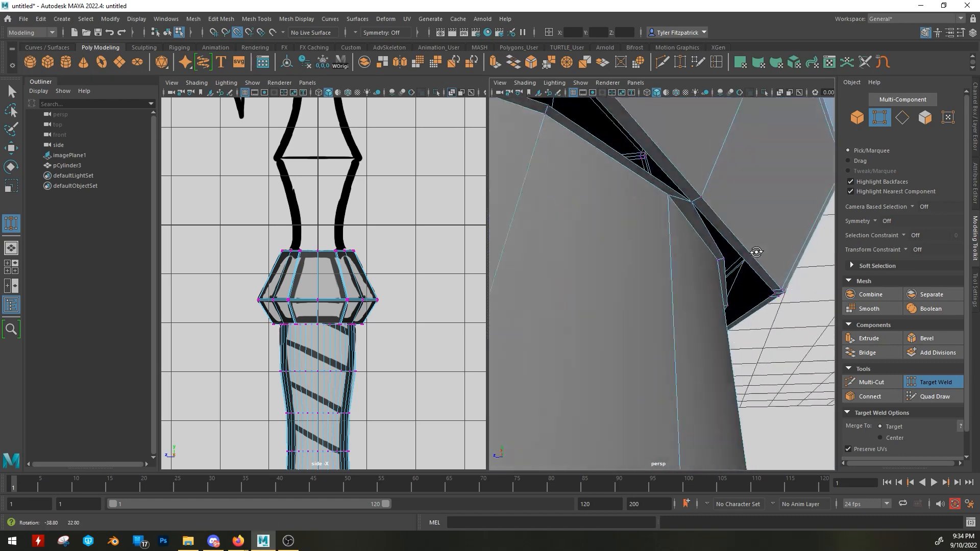
middle_click_drag(756, 252, 734, 237, "alt")
left_click_drag(735, 237, 687, 320, "alt")
scroll(644, 276, "up", 4)
key("q")
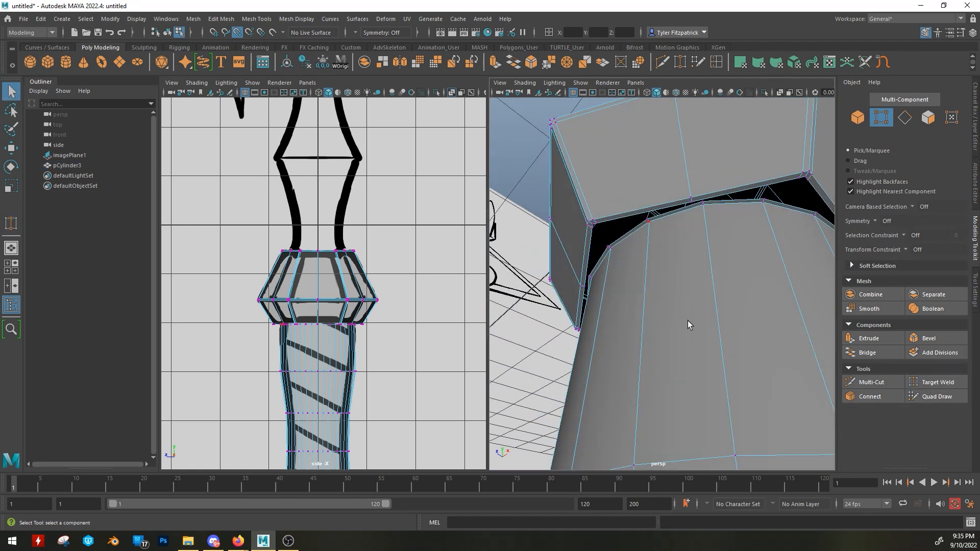
Step: Select all faces of the old handle shell below the guard and delete them
double_click(686, 323)
right_click_drag(705, 258, 700, 290)
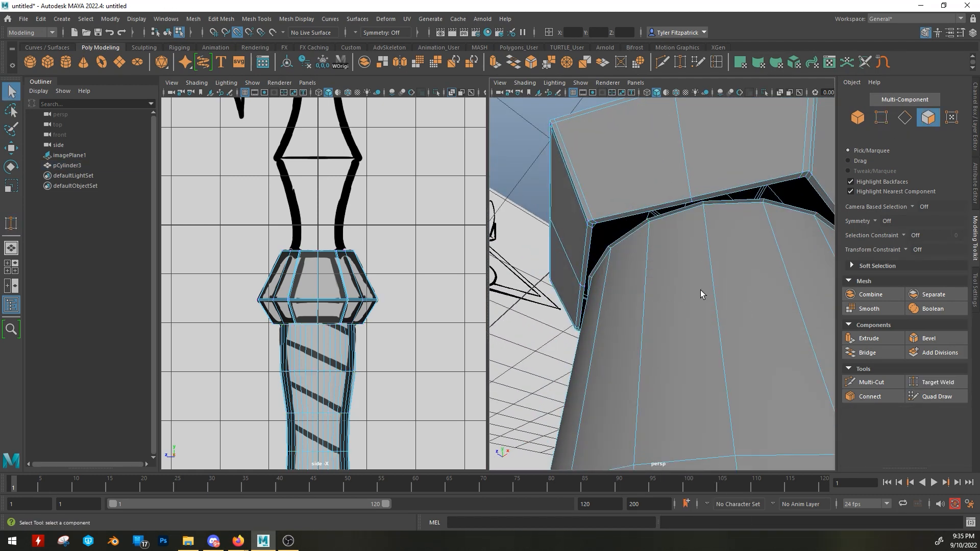
left_click(697, 274)
double_click(696, 273)
left_click_drag(722, 305, 706, 256, "alt")
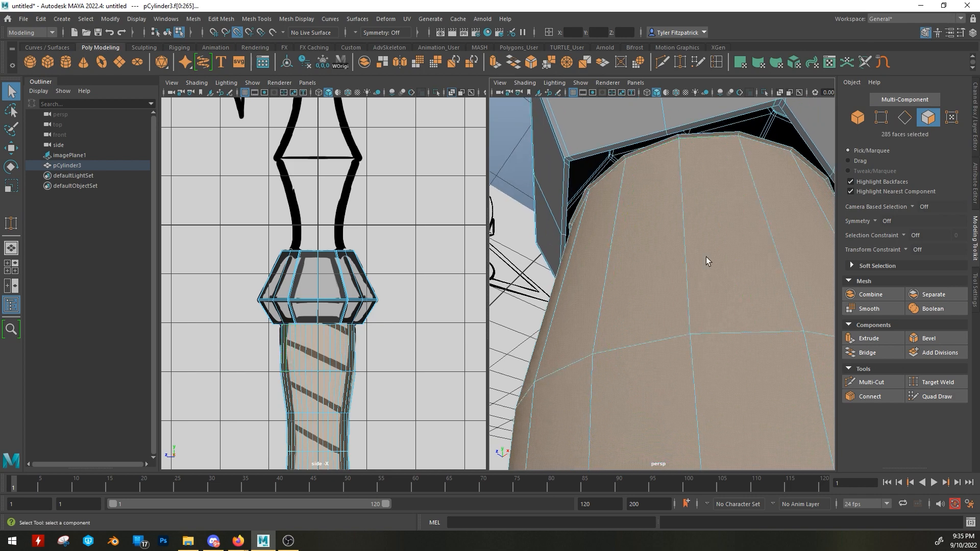
scroll(709, 299, "down", 15)
left_click_drag(710, 299, 664, 376, "alt")
key("Delete")
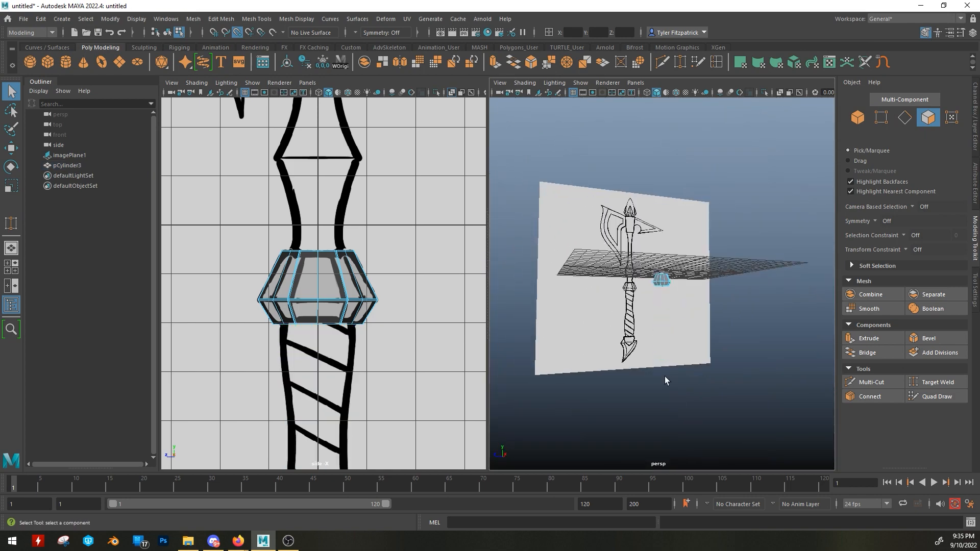
Step: Create a new default polygon cylinder at the origin as the replacement handle
scroll(696, 262, "up", 10)
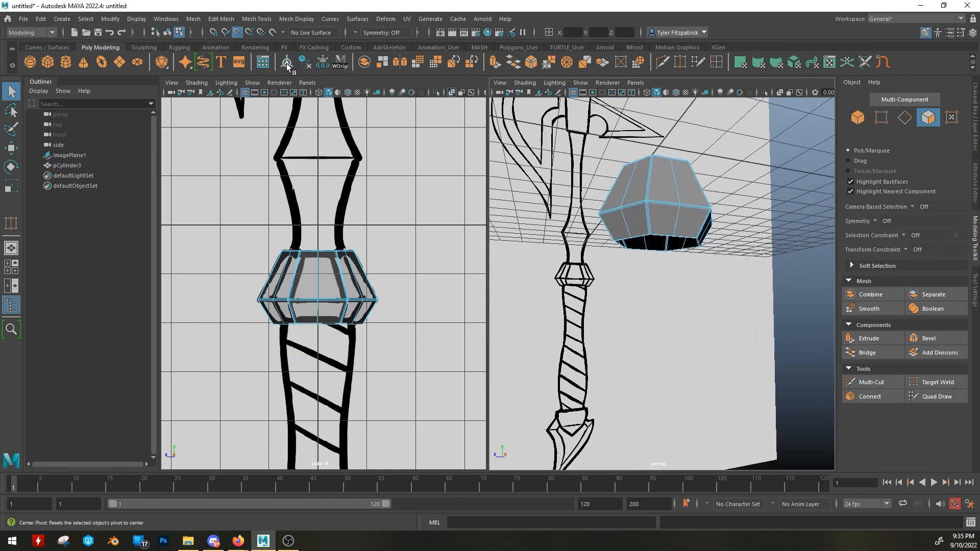
left_click(66, 62)
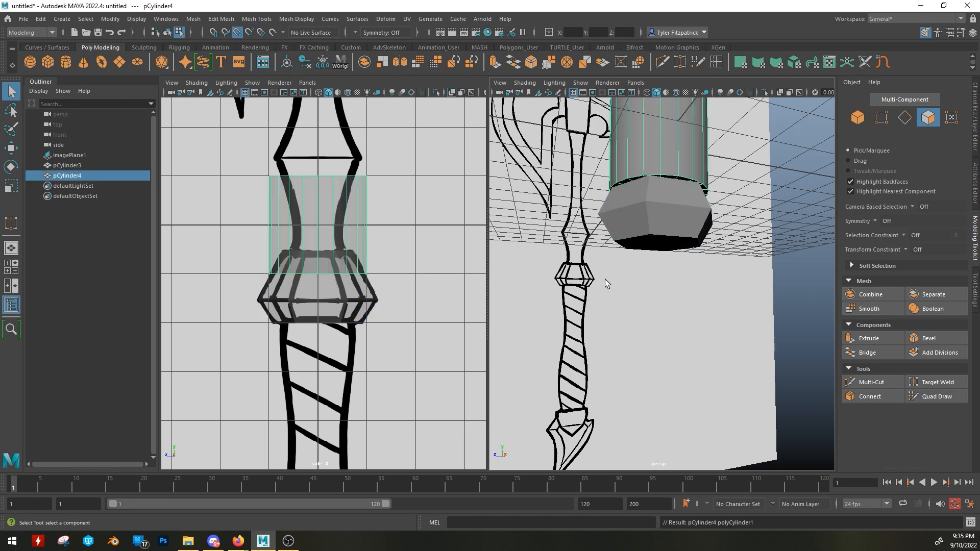
left_click_drag(803, 225, 961, 215, "alt")
left_click(975, 186)
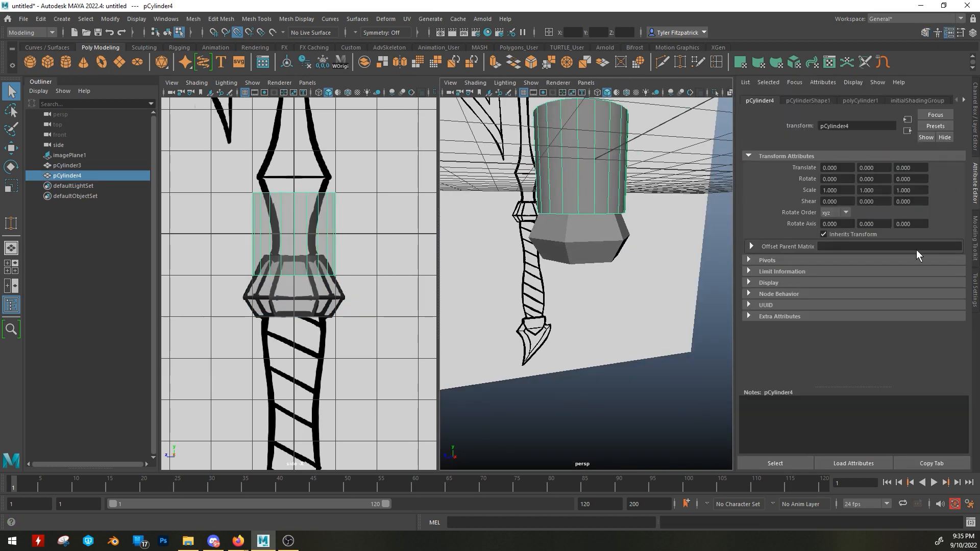
left_click(976, 142)
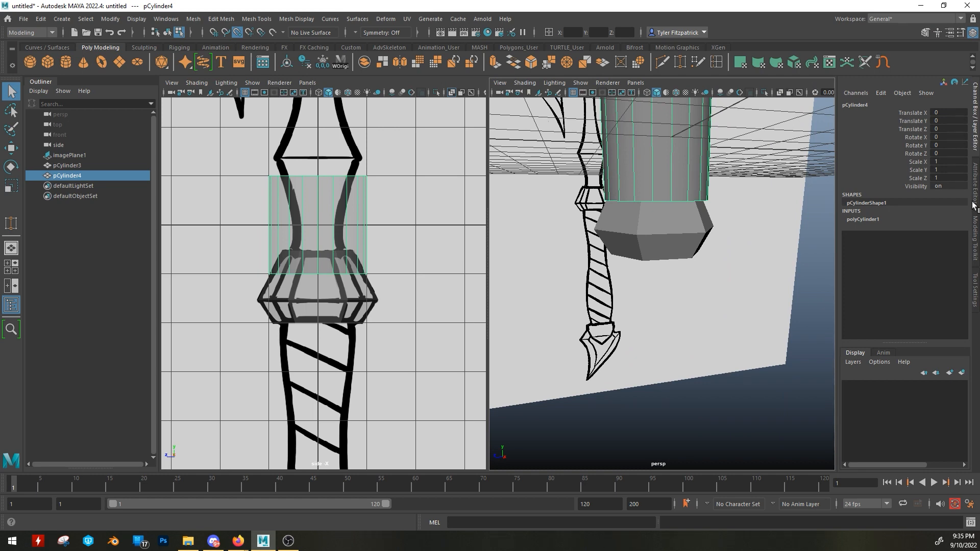
left_click(976, 238)
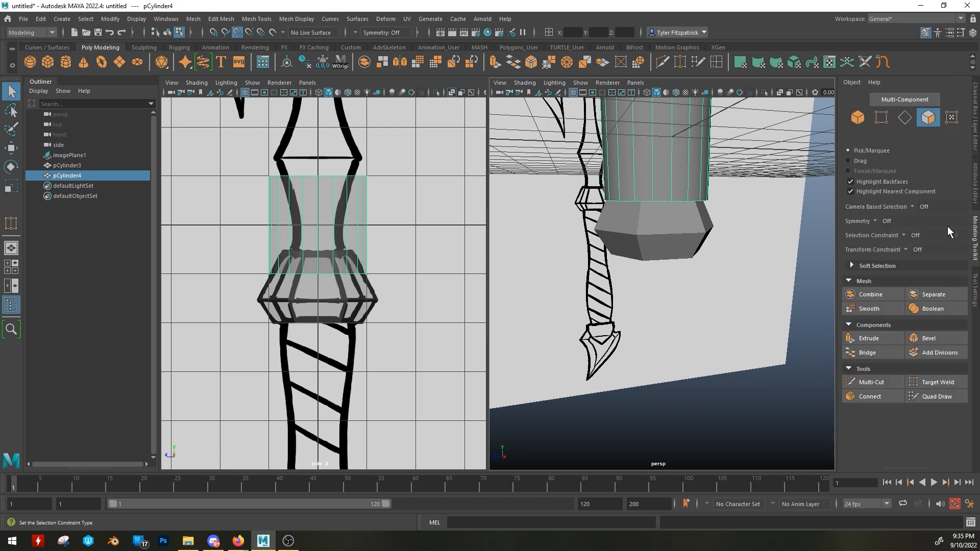
key("f")
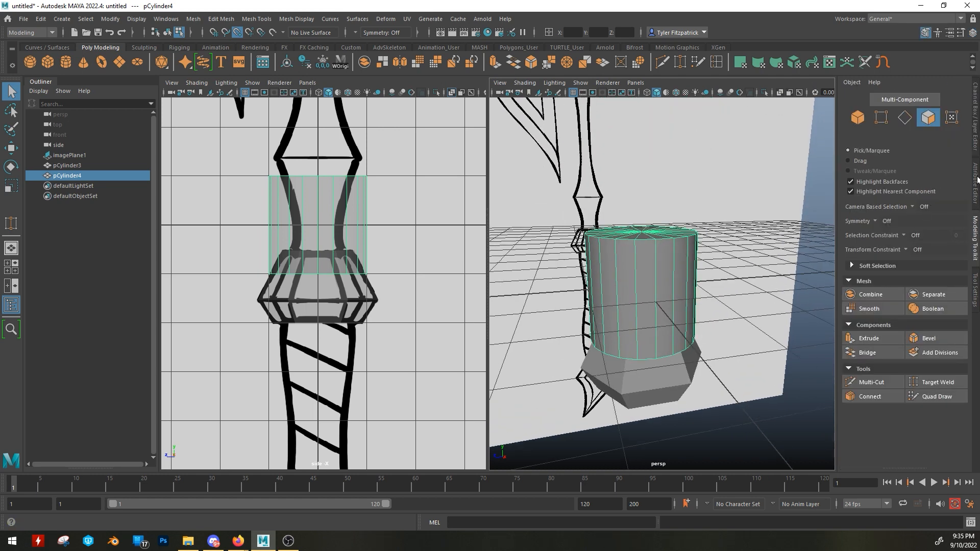
Step: Set the new cylinder's Subdivisions Axis to 24
left_click(976, 182)
left_click(806, 100)
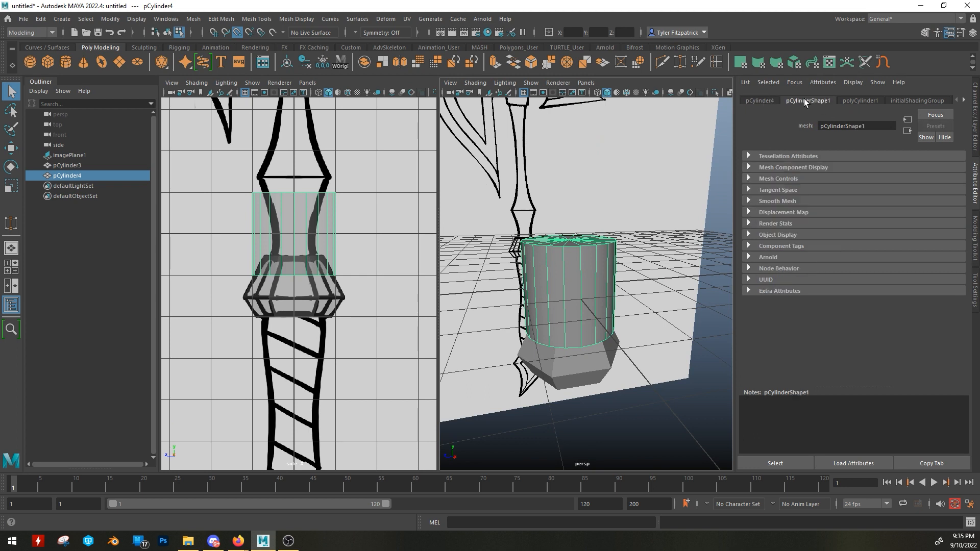
left_click(860, 102)
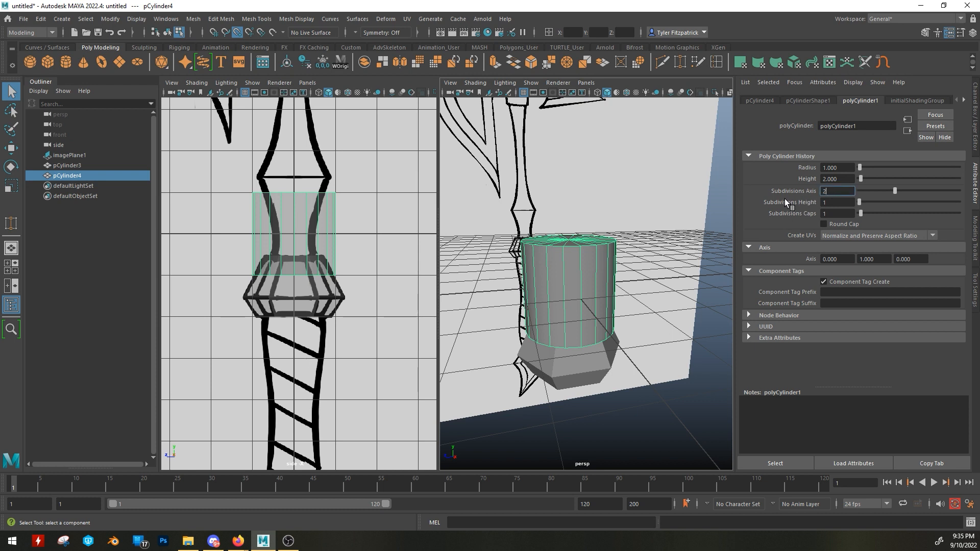
key("BackSpace")
type("4")
key("Return")
Step: Turn off point snapping and move the cylinder down below the guard, over the reference's wrapped grip
left_click_drag(615, 319, 573, 378, "alt")
key("w")
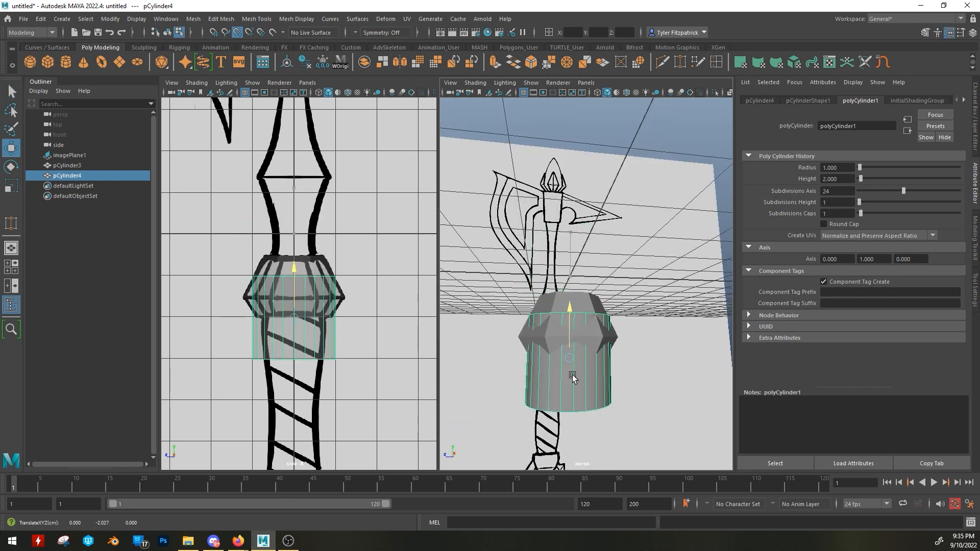
left_click(238, 36)
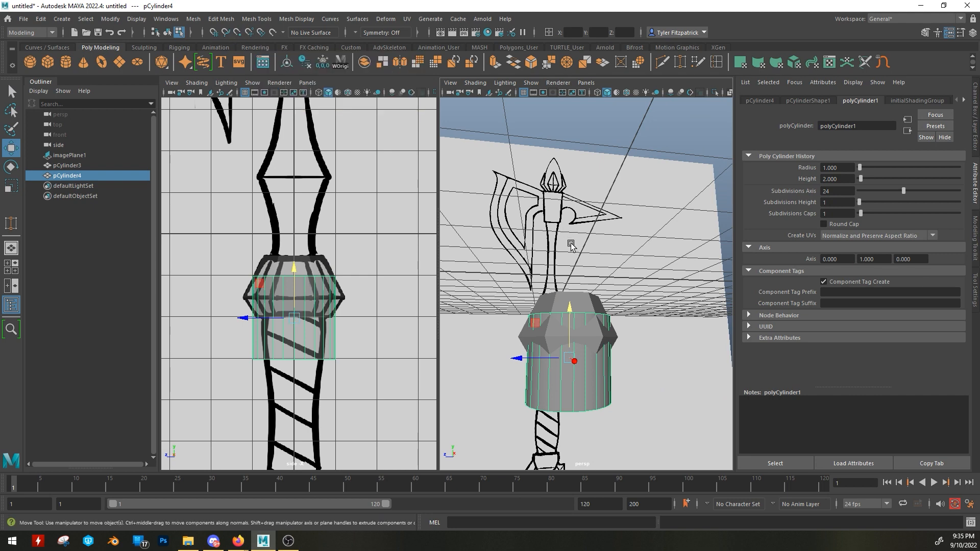
right_click_drag(564, 241, 593, 240, "alt")
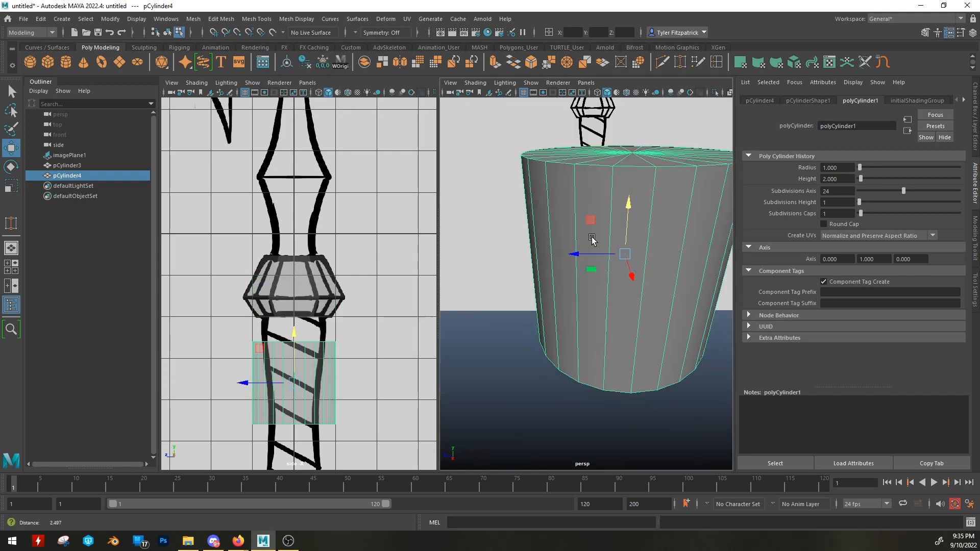
right_click(592, 240)
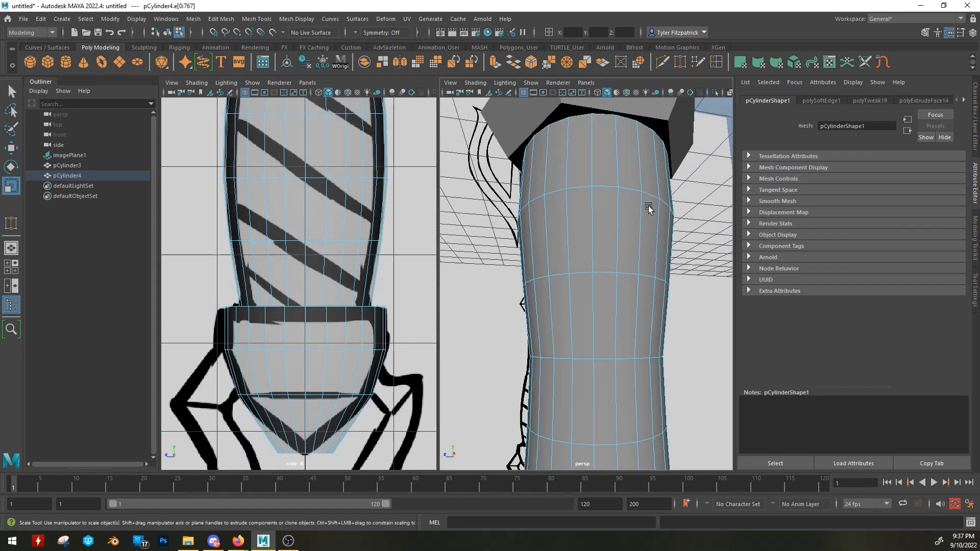
Step: Combine the reshaped handle and the guard into one mesh and delete its construction history
right_click(556, 245)
left_click(557, 218)
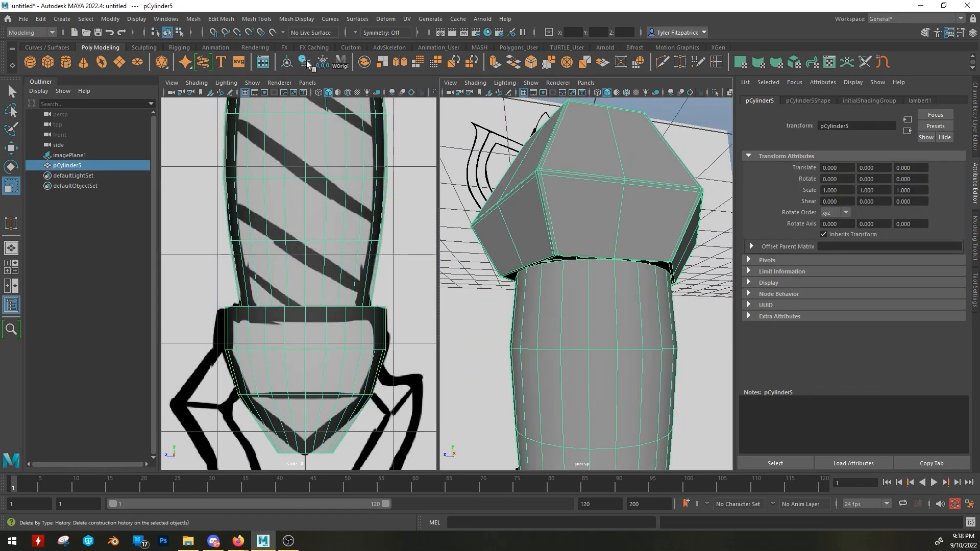
Step: Extrude the handle's open top border edge loop and scale it slightly inward beneath the guard
left_click_drag(615, 270, 597, 238, "alt")
scroll(598, 239, "up", 4)
right_click_drag(597, 235, 606, 207)
double_click(571, 224)
left_click_drag(613, 258, 588, 245, "alt")
scroll(587, 246, "down", 3)
key("e")
key("r")
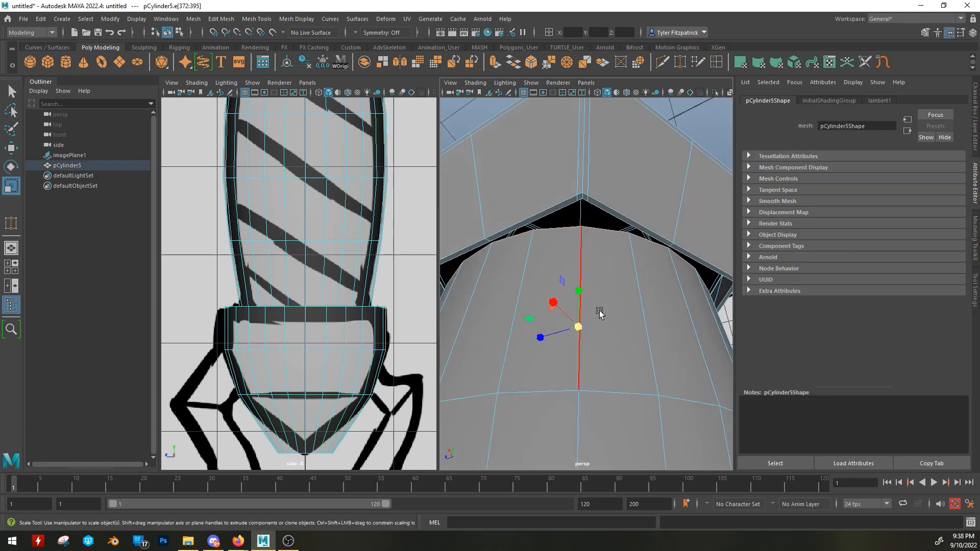
left_click_drag(581, 328, 579, 327)
left_click_drag(532, 247, 547, 244, "alt")
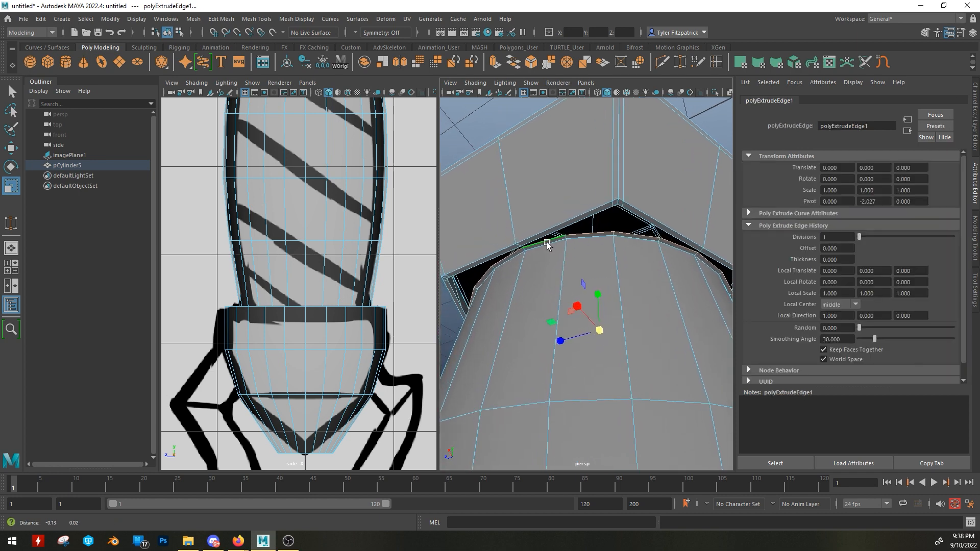
right_click_drag(547, 244, 607, 224, "alt")
left_click_drag(494, 212, 558, 234, "alt")
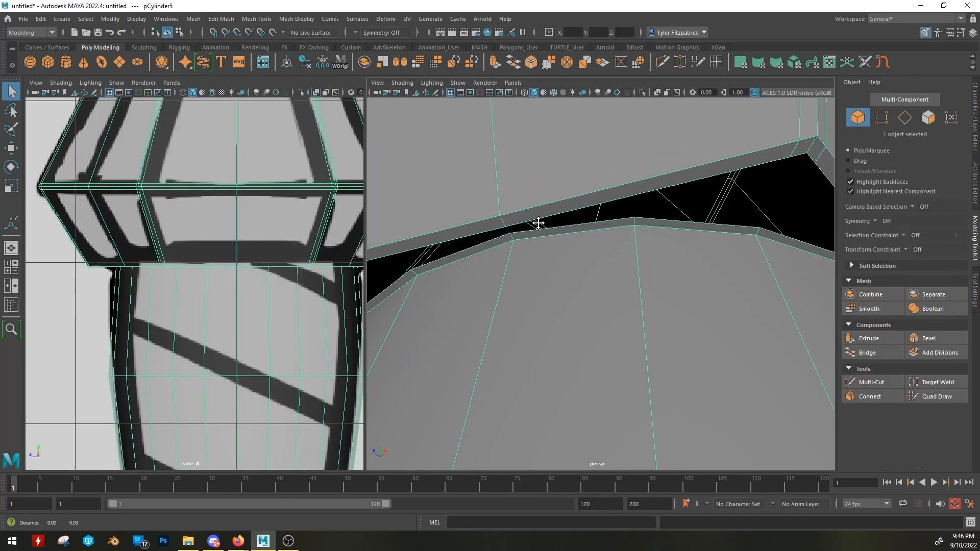
Step: Bridge one inner edge of the guard's bottom rim to the handle border edge facing it
left_click_drag(538, 223, 477, 260, "alt")
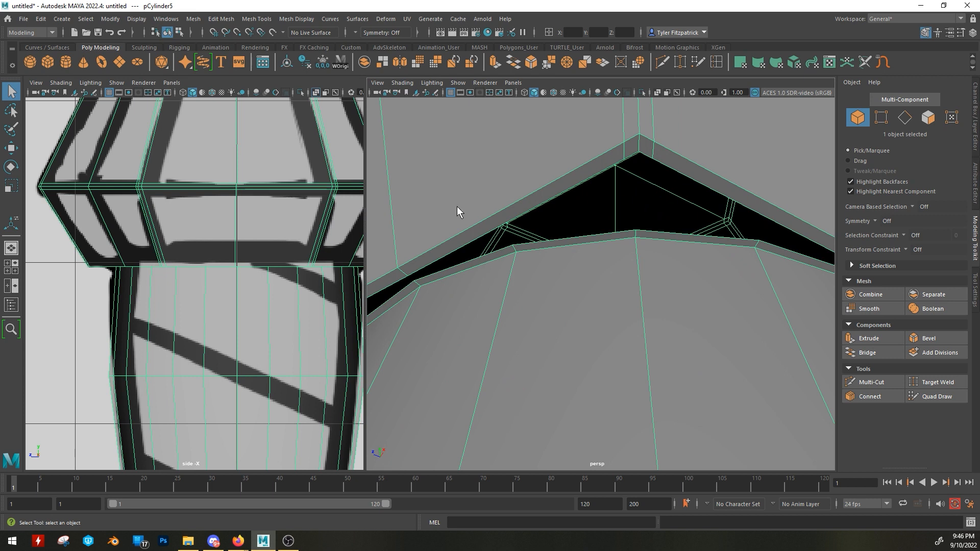
right_click_drag(457, 206, 459, 181)
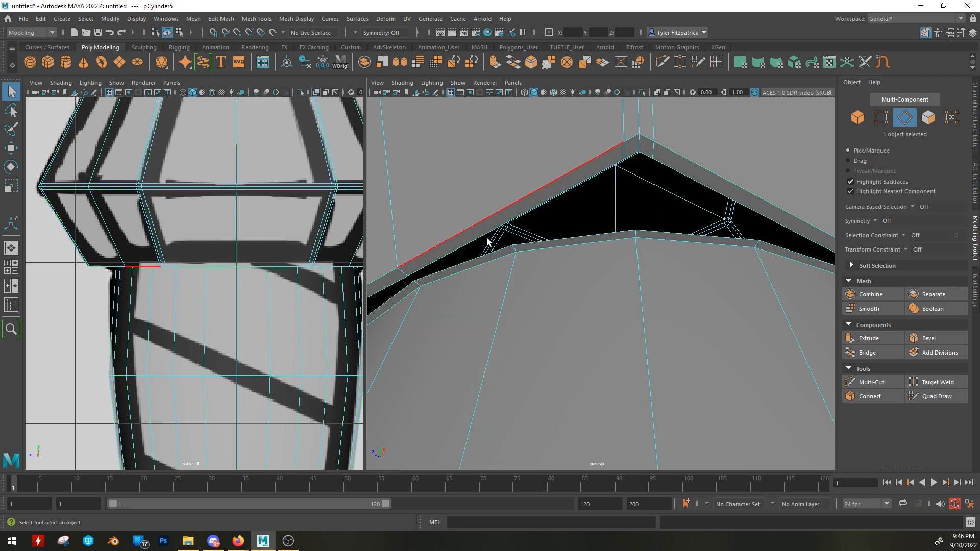
left_click(472, 261)
left_click(466, 245, "shift")
right_click(466, 242)
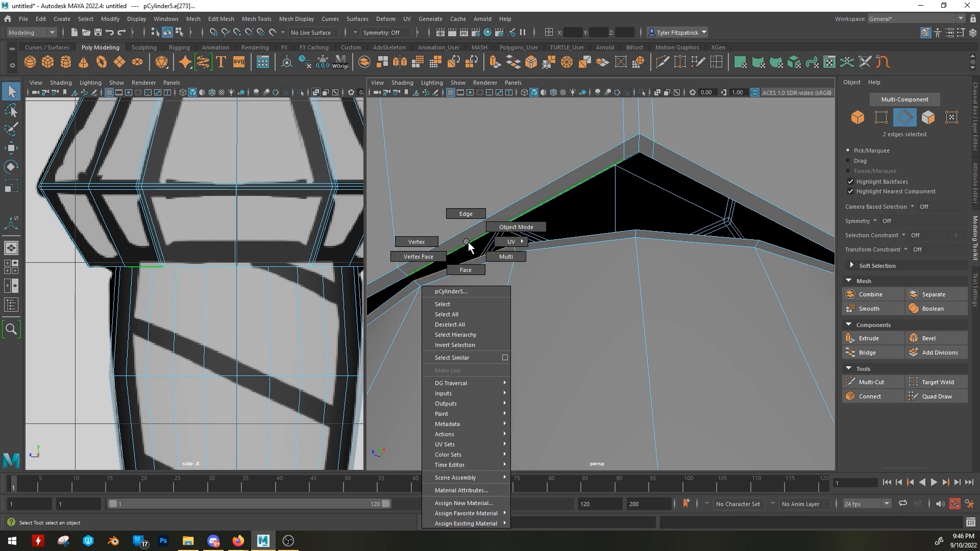
left_click(514, 64)
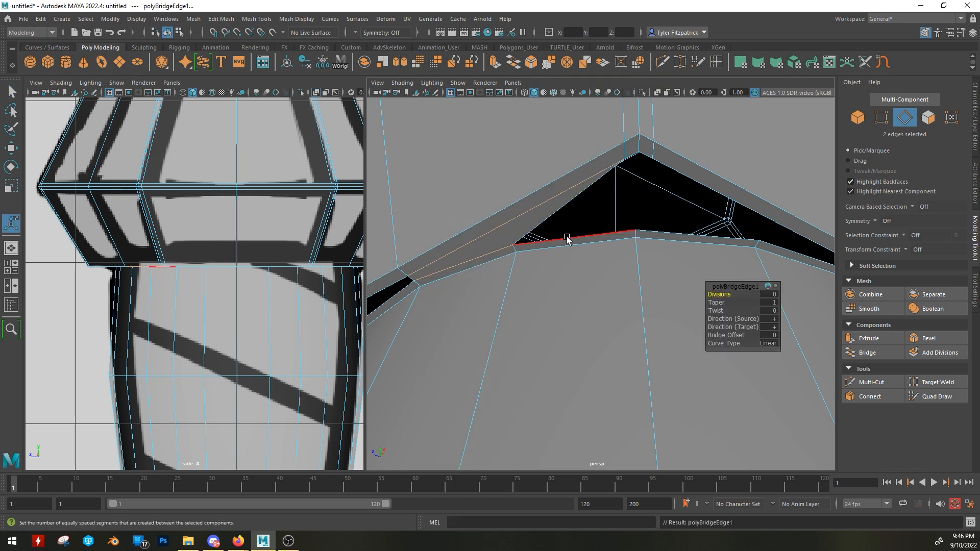
Step: Bridge the next few handle border edges to the facing inner edges of the guard's bottom rim
left_click(568, 238)
left_click(633, 154, "shift")
key("g")
left_click_drag(710, 232, 587, 222, "alt")
left_click(585, 222)
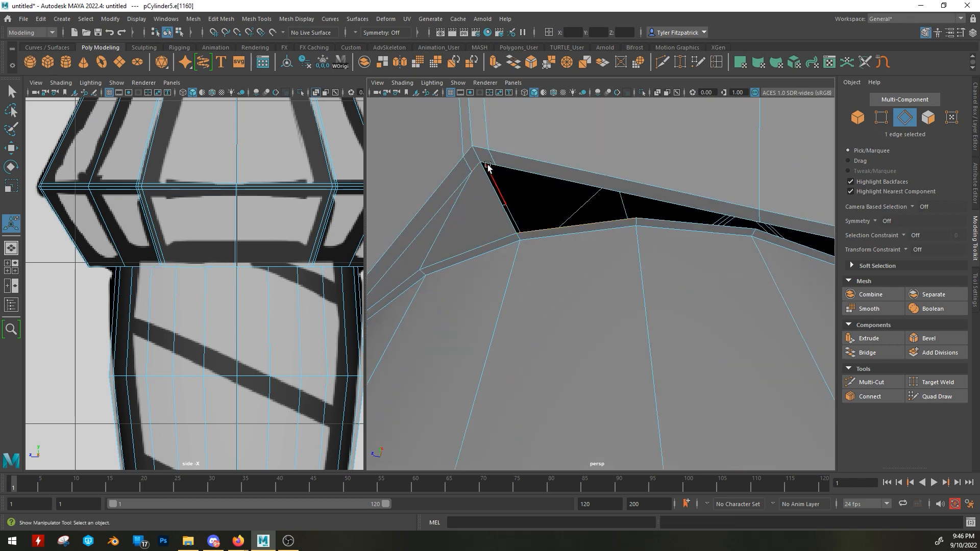
left_click(488, 165, "shift")
key("g")
left_click(683, 223)
left_click(677, 204, "shift")
key("g")
Step: Continue bridging the remaining handle border edges to the guard's rim until the gap around the handle is closed
left_click_drag(677, 205, 615, 256, "alt")
left_click(525, 223)
key("ctrl+z")
left_click(485, 206, "shift")
key("g")
left_click(505, 236)
left_click(511, 205, "shift")
key("g")
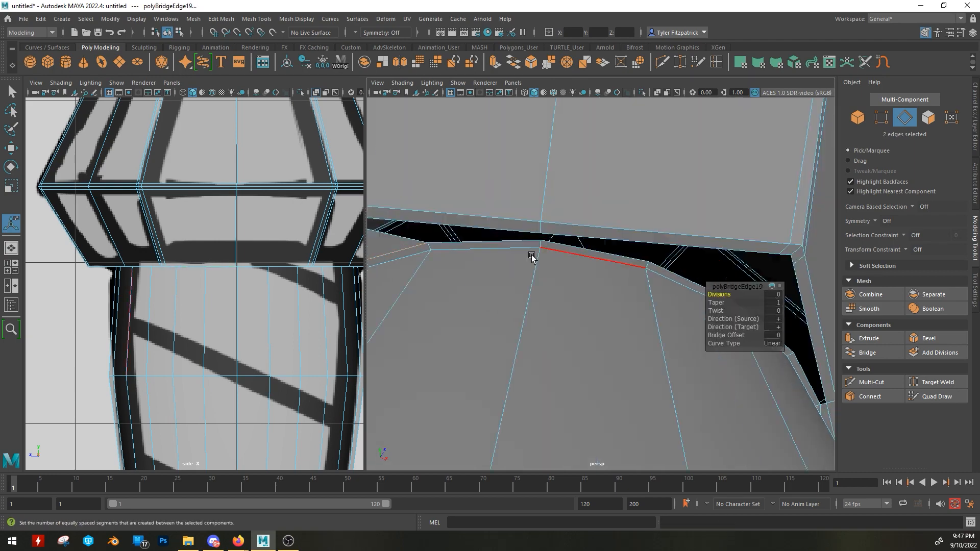
left_click(531, 248)
left_click(531, 233, "shift")
key("g")
left_click_drag(532, 233, 582, 240, "alt")
double_click(582, 251)
left_click(602, 131)
left_click_drag(602, 131, 578, 291, "alt")
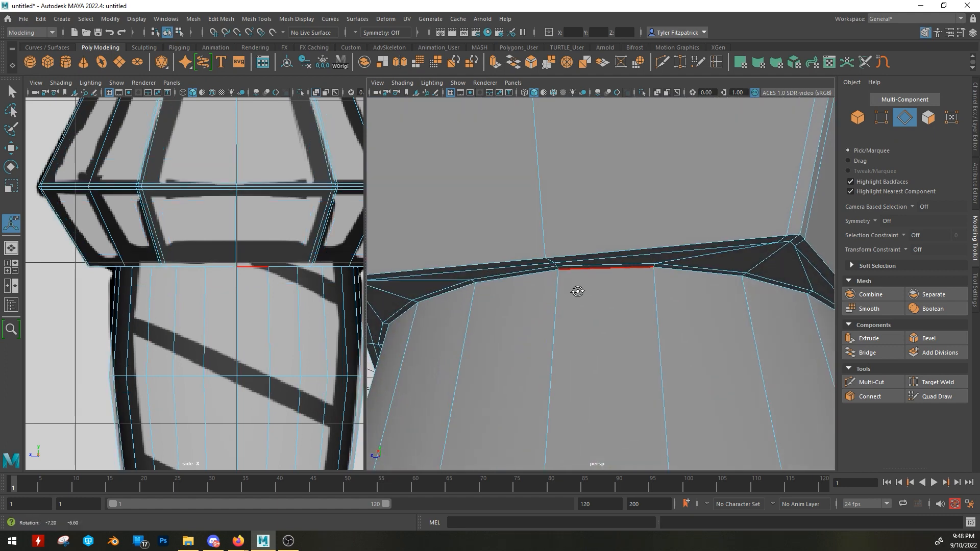
Step: Insert a supporting edge loop just above the guard's bottom rim with Multi-Cut and check the mesh in smooth preview
left_click(664, 62)
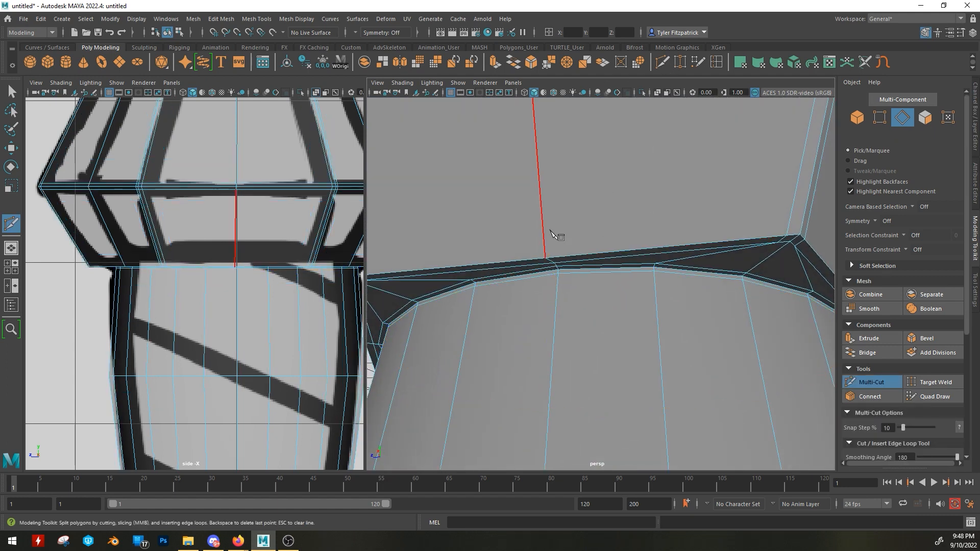
left_click(544, 251, "ctrl")
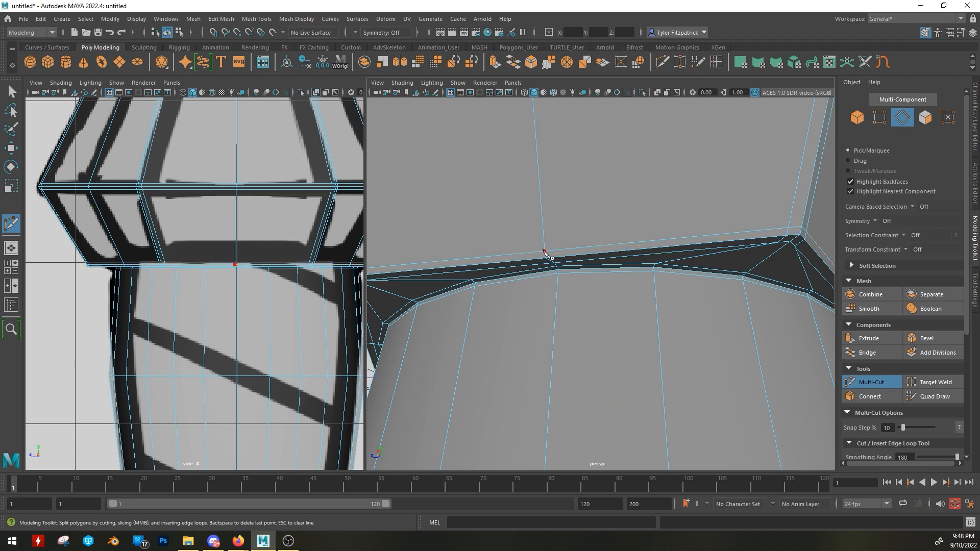
key("3")
left_click_drag(631, 326, 620, 344, "alt")
right_click_drag(619, 344, 622, 283, "alt")
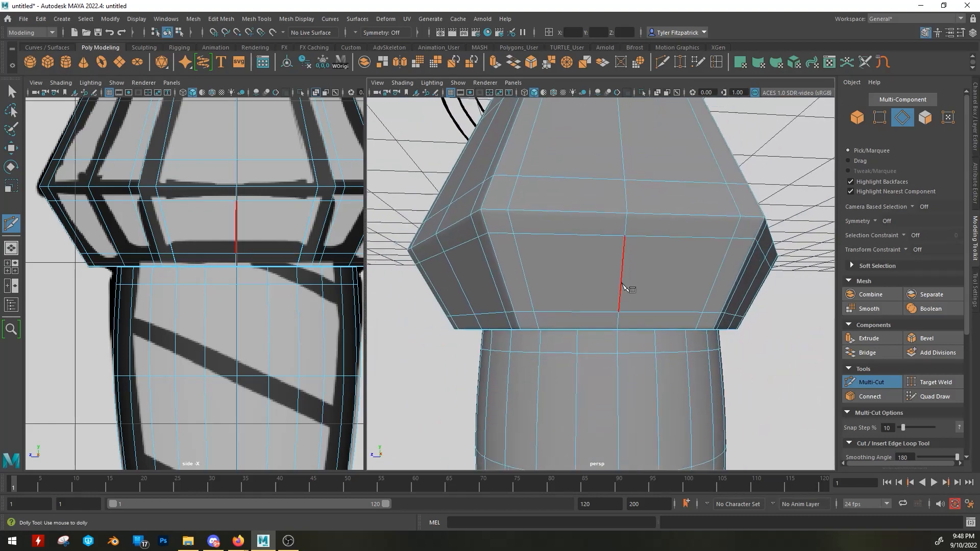
scroll(622, 284, "down", 6)
key("q")
left_click(662, 316)
left_click_drag(663, 317, 639, 355, "alt")
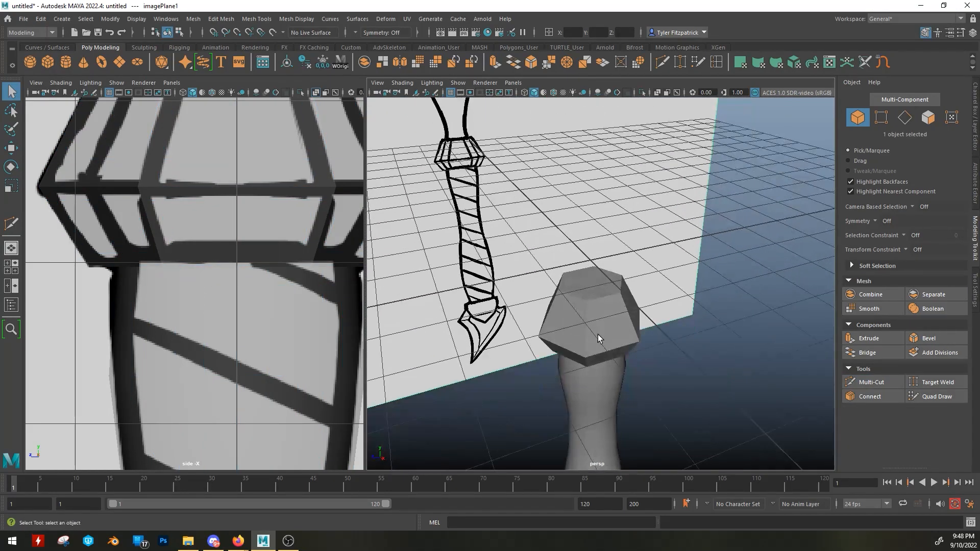
Step: Create a new polygon cylinder with 24 axis subdivisions
left_click(70, 65)
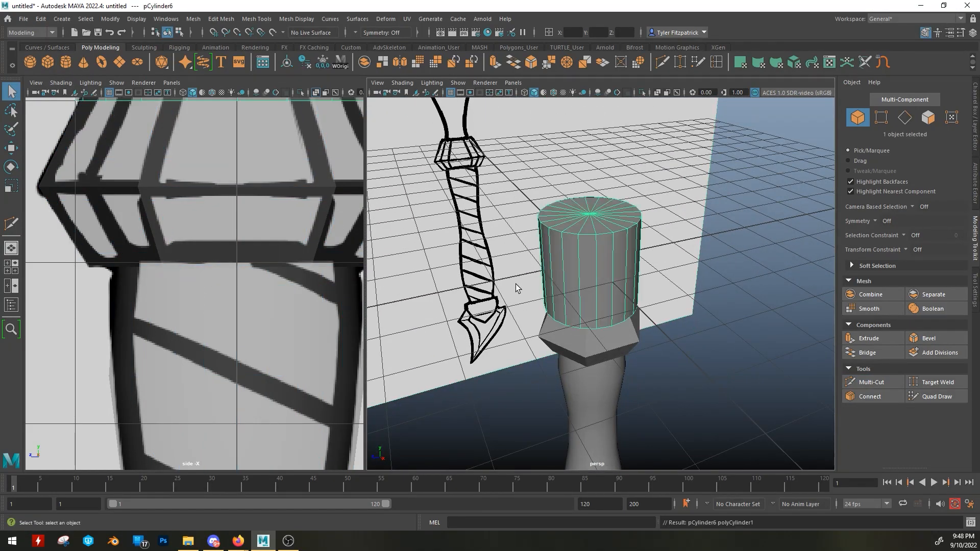
left_click(976, 185)
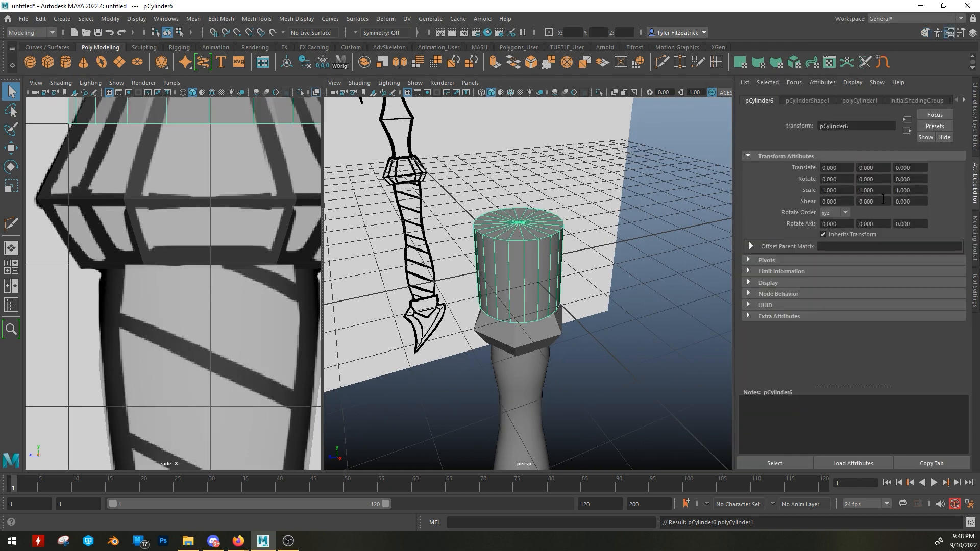
left_click(861, 101)
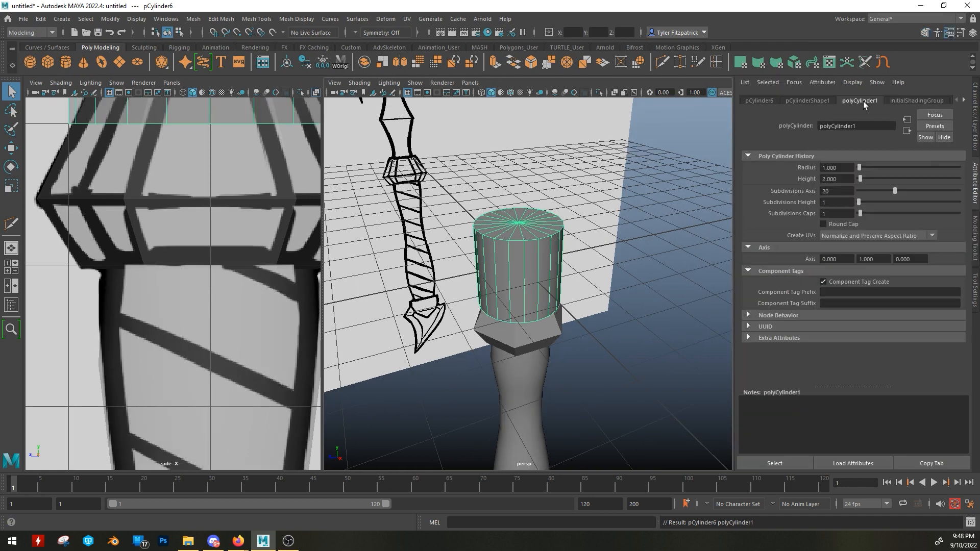
left_click(837, 192)
type("24")
key("Return")
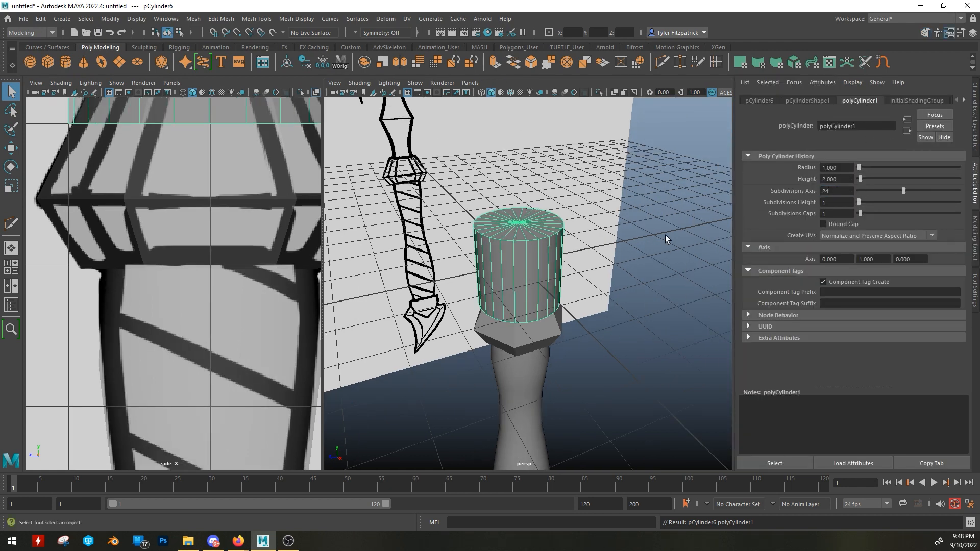
Step: Select only the bottom cap faces of the new cylinder and delete them
left_click_drag(551, 325, 531, 245, "alt")
right_click_drag(531, 306, 531, 347)
scroll(171, 221, "down", 5)
middle_click_drag(171, 222, 157, 317, "alt")
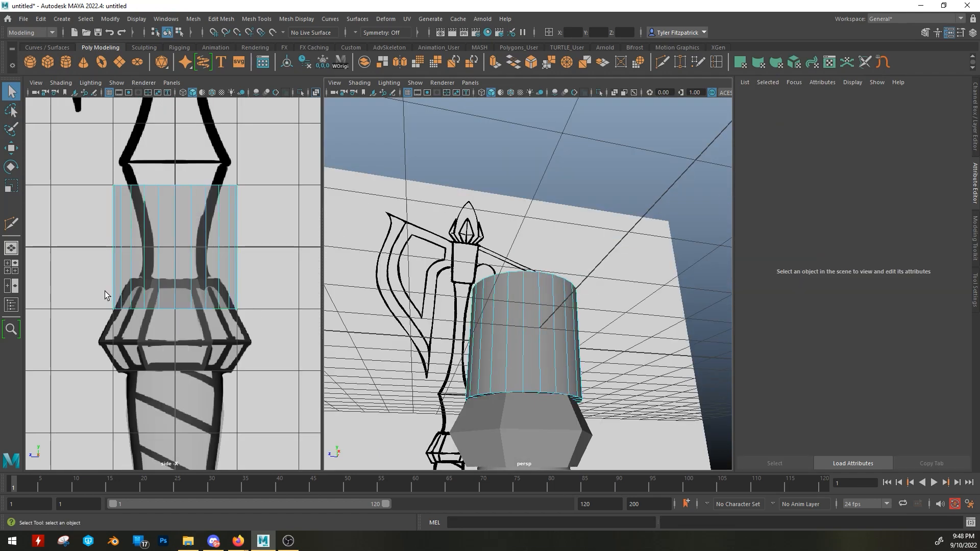
left_click_drag(104, 290, 258, 332)
left_click_drag(55, 172, 278, 219, "ctrl")
left_click_drag(577, 351, 585, 330, "alt")
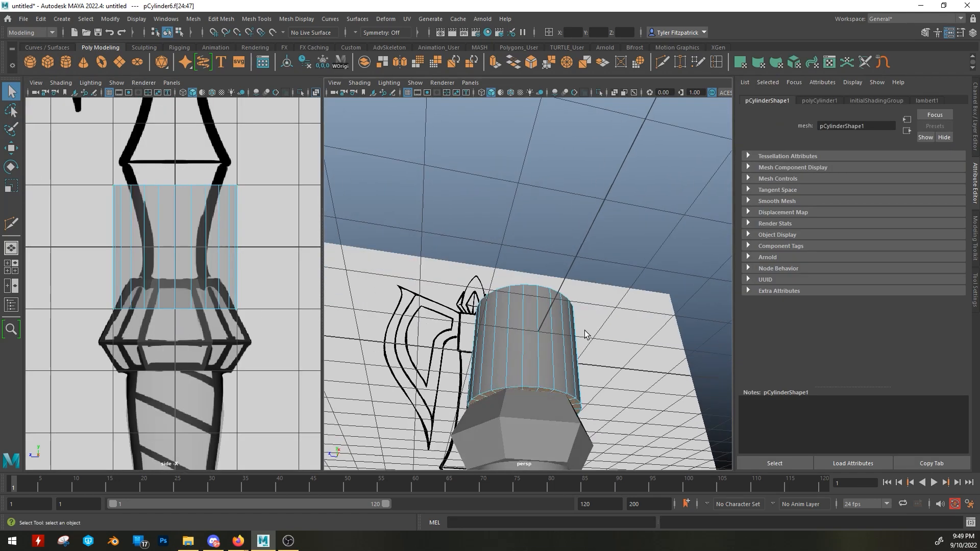
key("Delete")
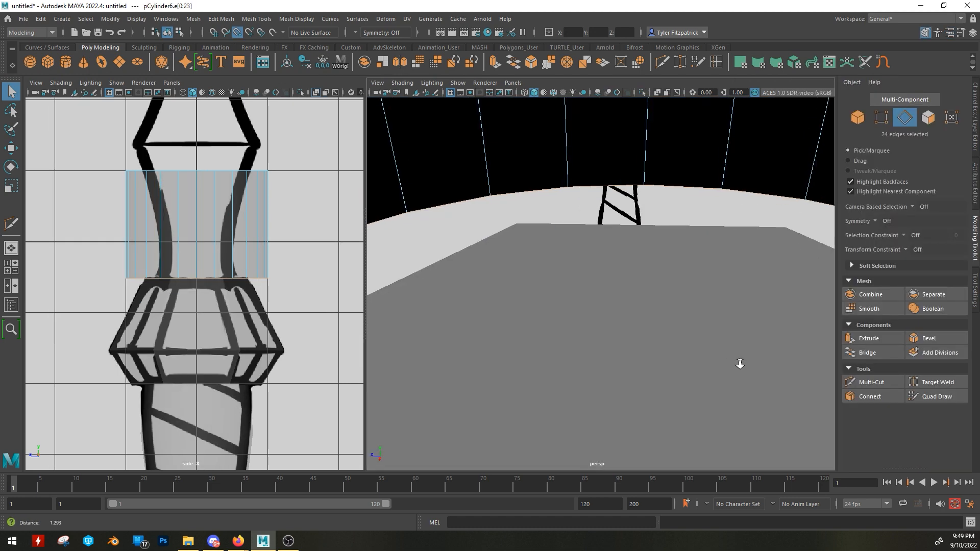
Step: Delete all the triangular faces capping the top of the guard
left_click(620, 325)
right_click_drag(612, 260, 612, 295)
left_click(667, 314)
left_click(740, 339, "shift")
left_click(755, 400, "shift")
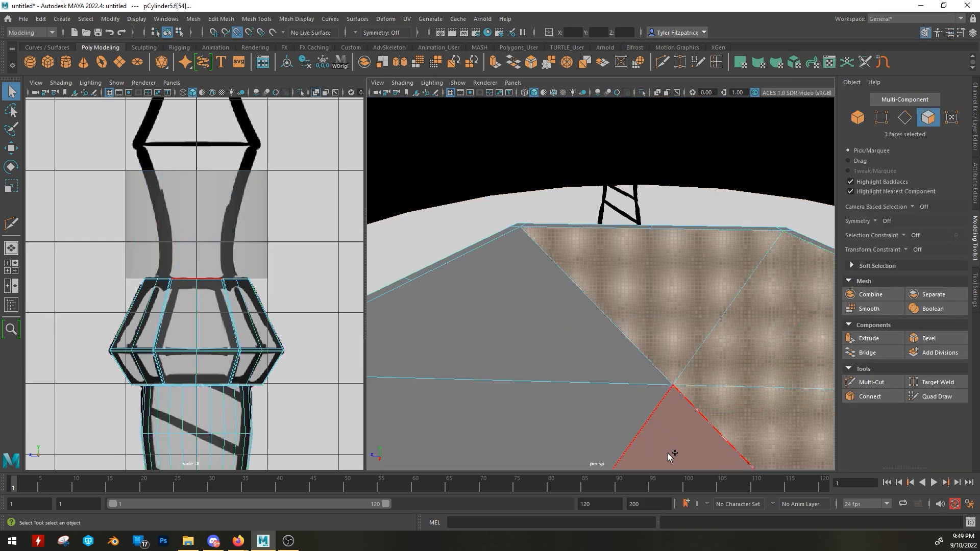
left_click(668, 454, "shift")
left_click(585, 363, "shift")
key("Delete")
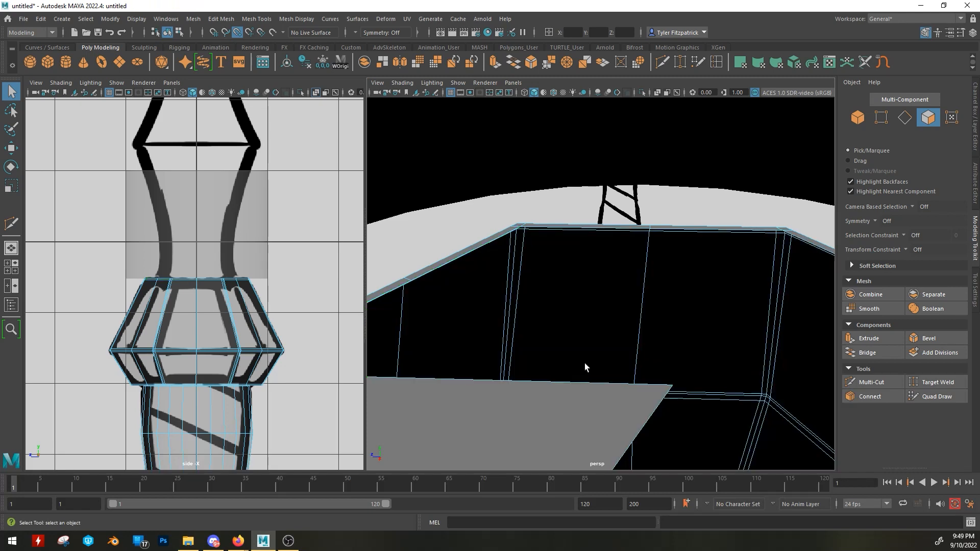
left_click(595, 408)
key("Delete")
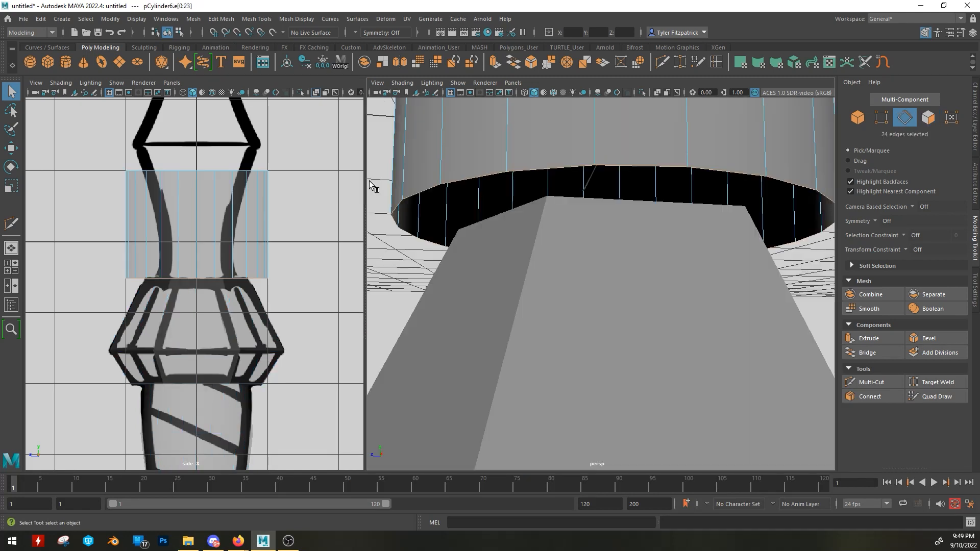
Step: Scale the cylinder's bottom border edges in to the reference's neck above the guard and fit the top border to the flare
key("r")
scroll(198, 282, "up", 4)
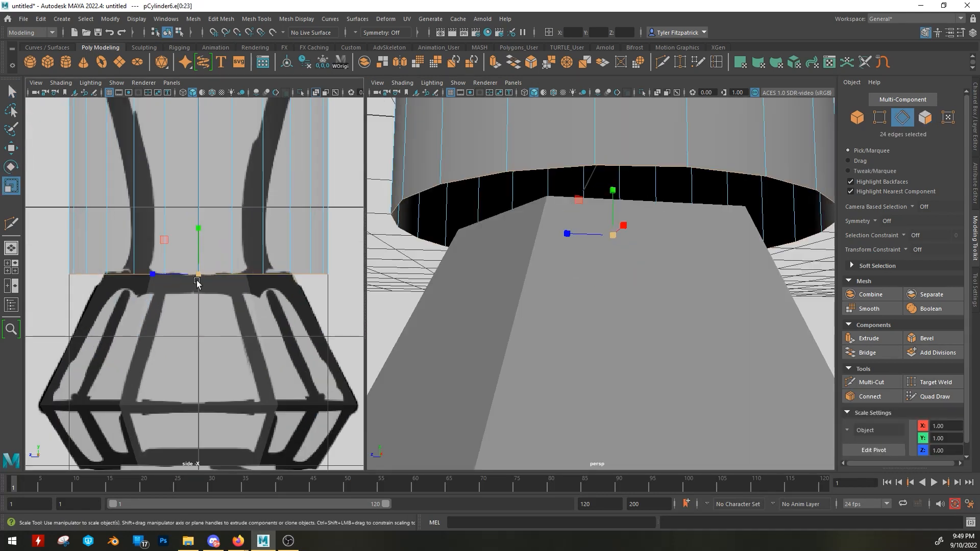
left_click_drag(198, 274, 175, 208)
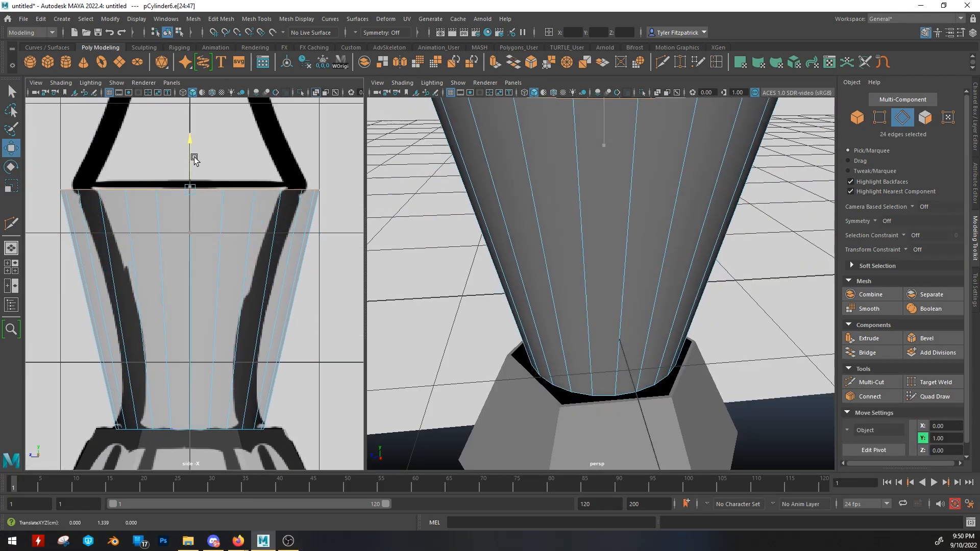
Step: Insert three evenly spaced edge loops along the tapered neck with Multi-Cut
key("ctrl+shift+x")
middle_click(168, 314, "ctrl")
middle_click(169, 371, "ctrl")
middle_click(174, 247, "ctrl")
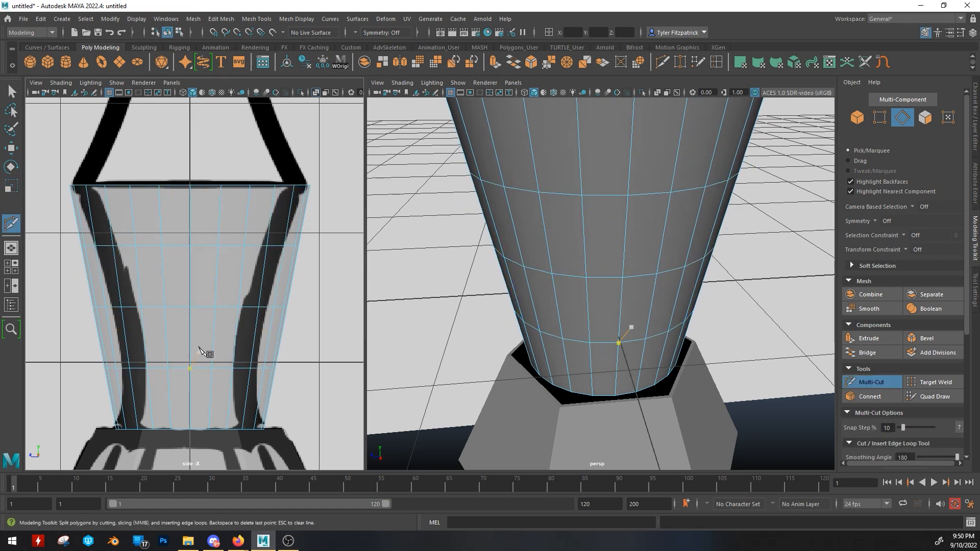
Step: Scale each of the three new edge loops inward to follow the neck's curved outline in the reference
key("r")
double_click(200, 308)
left_click_drag(190, 307, 162, 308)
double_click(198, 246)
left_click_drag(190, 246, 172, 246)
double_click(198, 369)
left_click_drag(190, 368, 163, 369)
right_click_drag(276, 271, 191, 268, "alt")
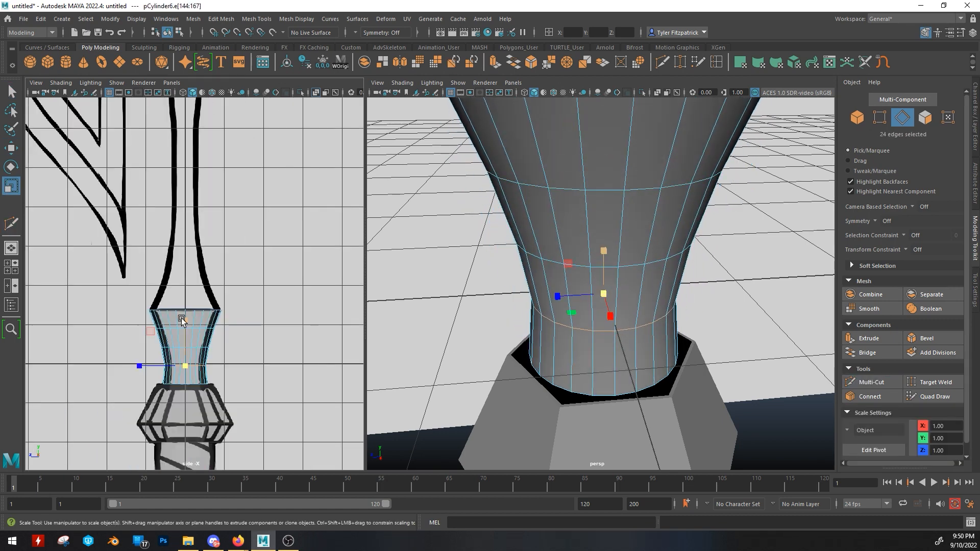
Step: Extrude the neck's top border loop up to the base of the axe head's socket and scale it to about 0.73
middle_click_drag(184, 322, 166, 372, "alt")
double_click(176, 432)
key("w")
left_click_drag(145, 386, 153, 254, "shift")
middle_click_drag(148, 118, 198, 460, "alt")
left_click_drag(192, 284, 192, 250)
key("r")
left_click_drag(193, 301, 171, 310)
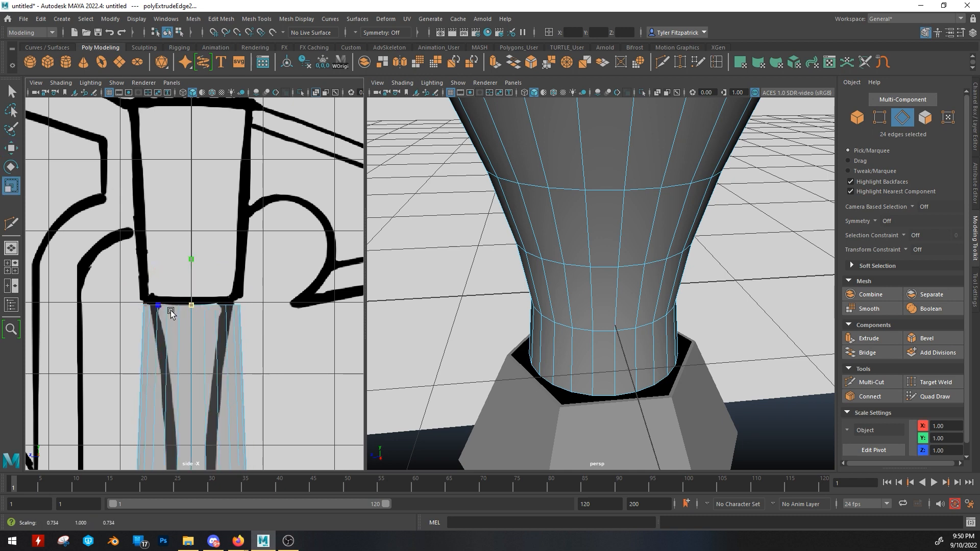
Step: Add an Insert Edge Loop shortcut to the shelf and delete the duplicate shortcut again
middle_click_drag(214, 429, 189, 133, "alt")
scroll(192, 268, "down", 4)
scroll(203, 314, "up", 1)
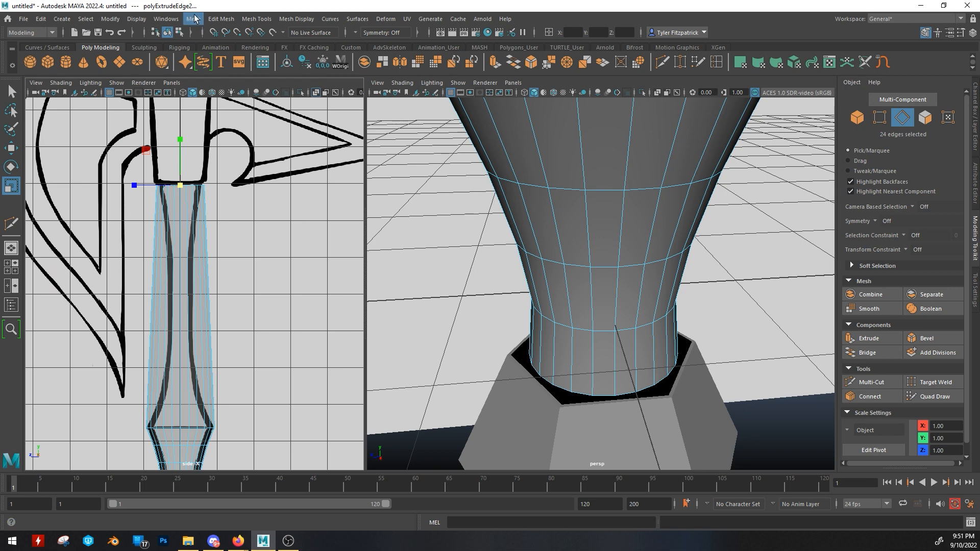
left_click(194, 19)
mouse_move(220, 18)
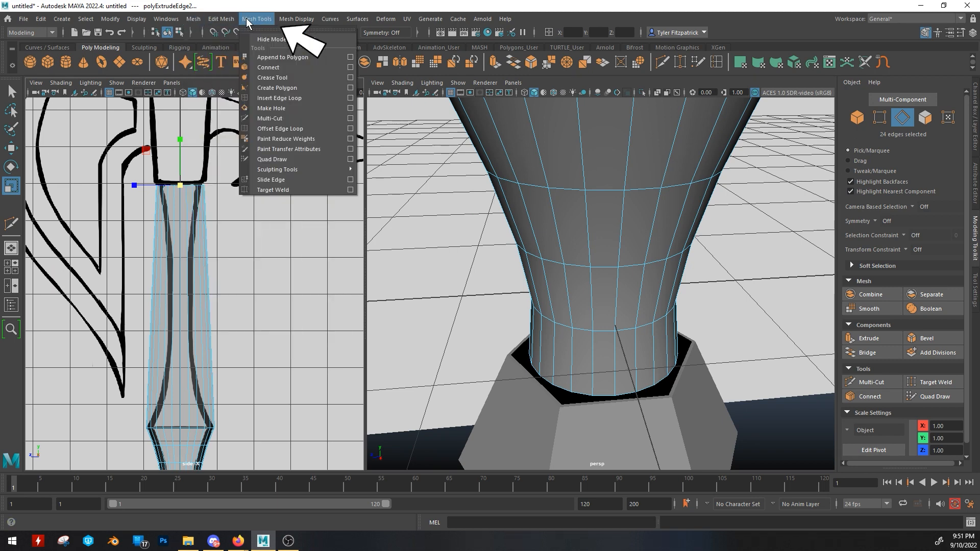
left_click(284, 98, "ctrl+shift")
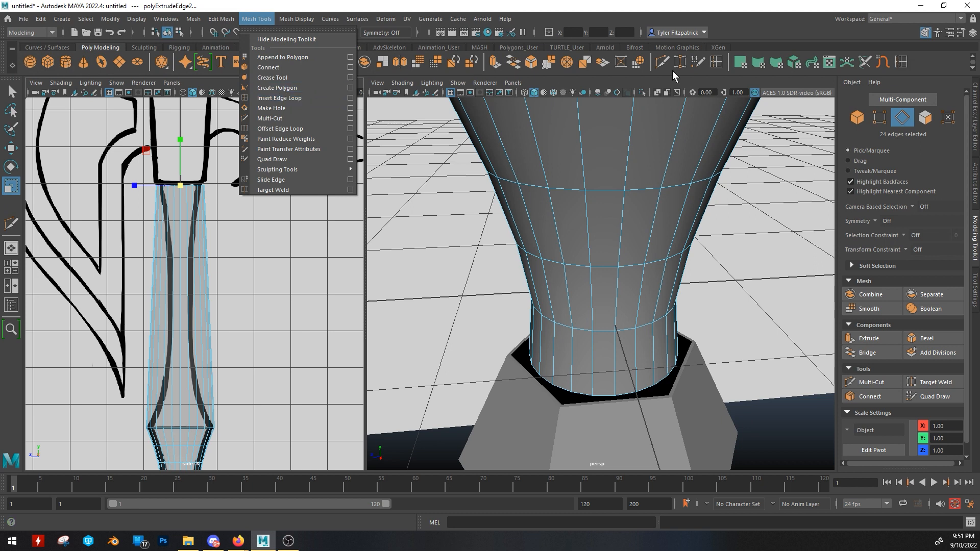
left_click(905, 59)
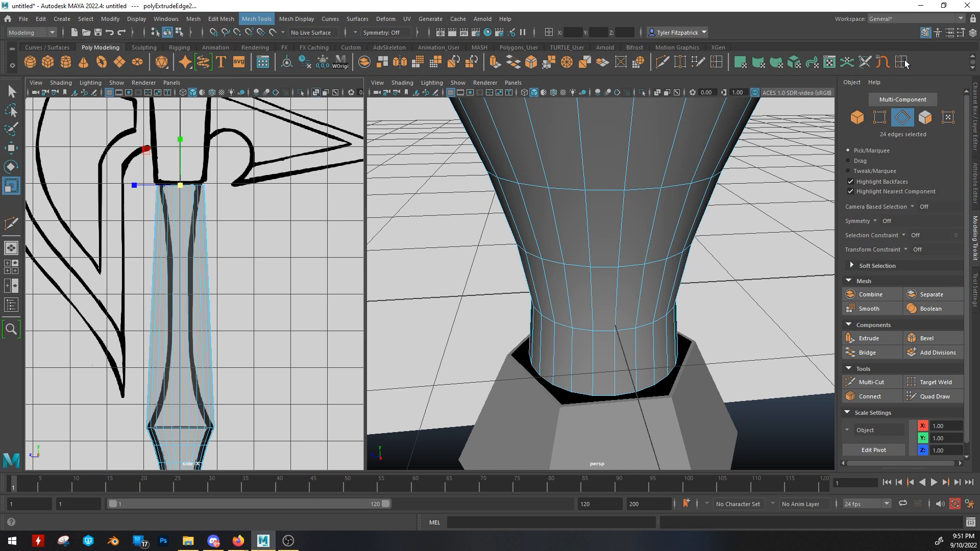
right_click(906, 61)
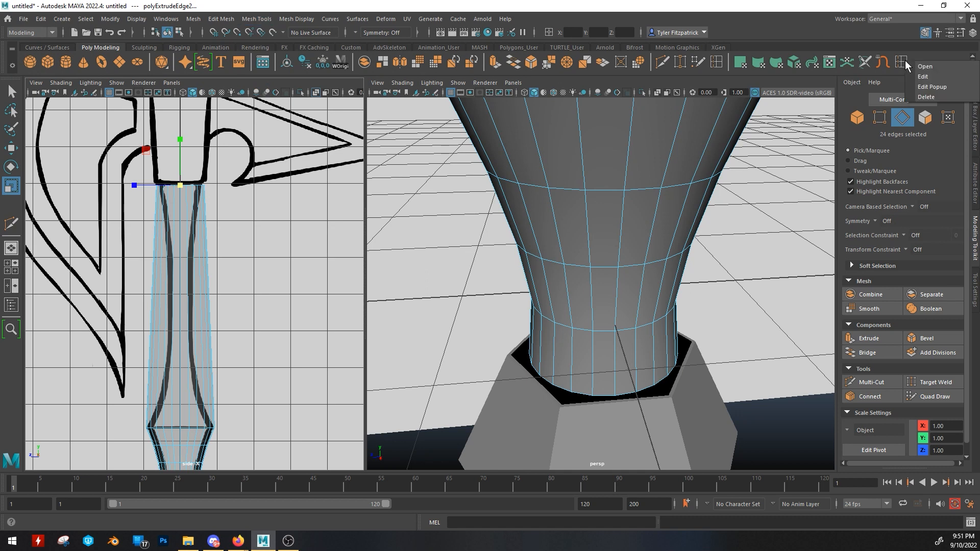
left_click(932, 98)
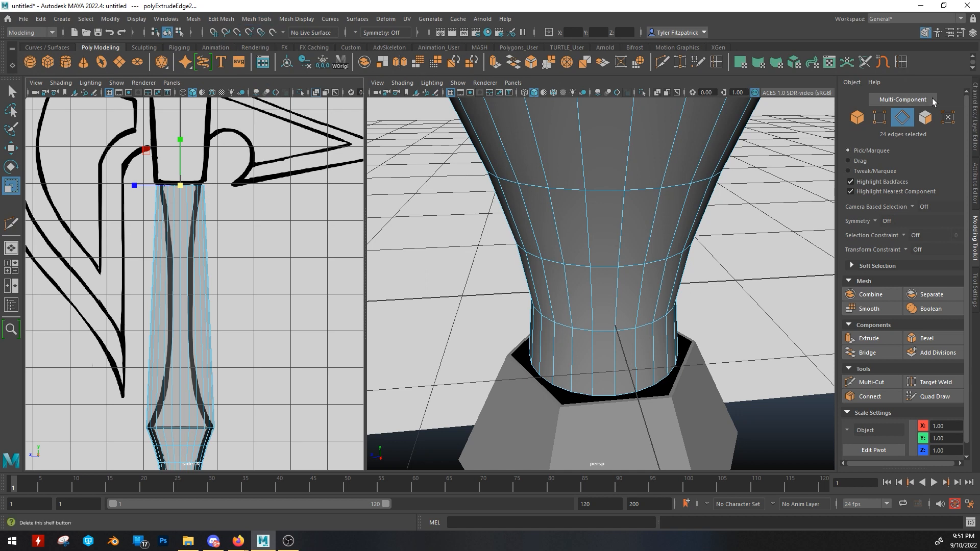
Step: Activate the Insert Edge Loop tool, open its tool settings and dock them beside the viewports
left_click(720, 61)
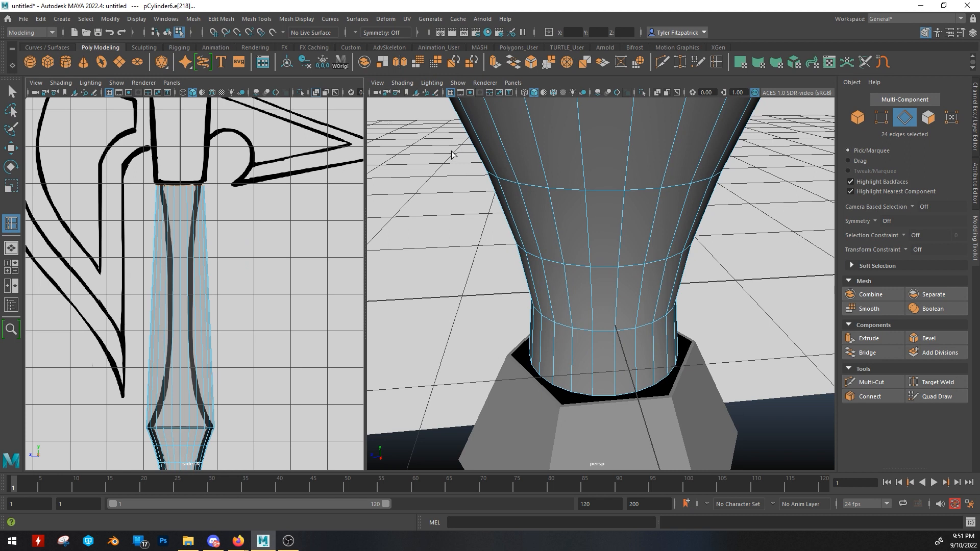
left_click(179, 21)
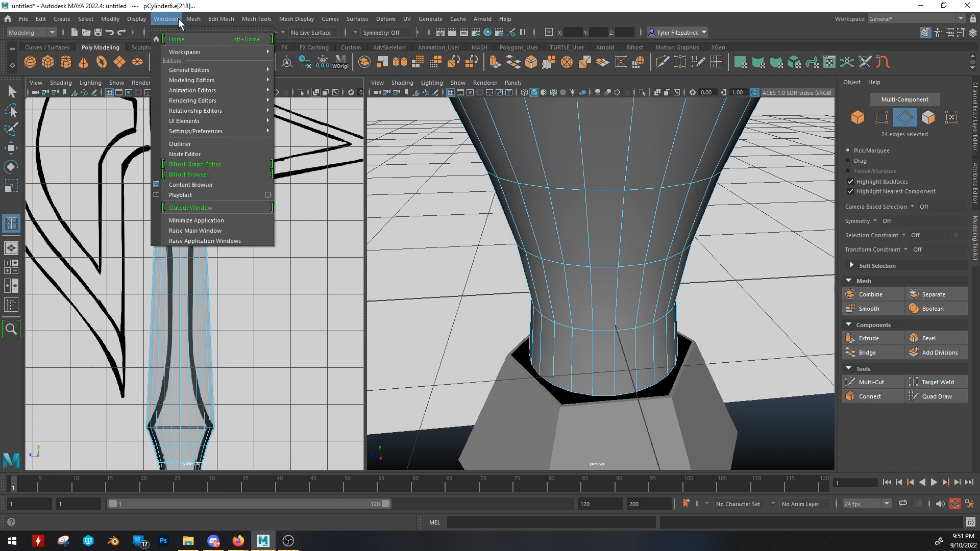
mouse_move(191, 73)
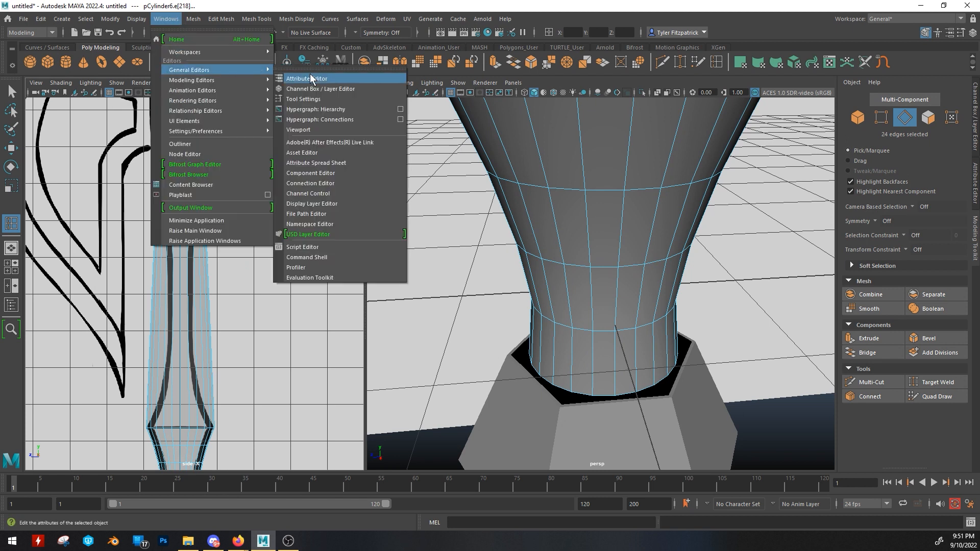
left_click(319, 98)
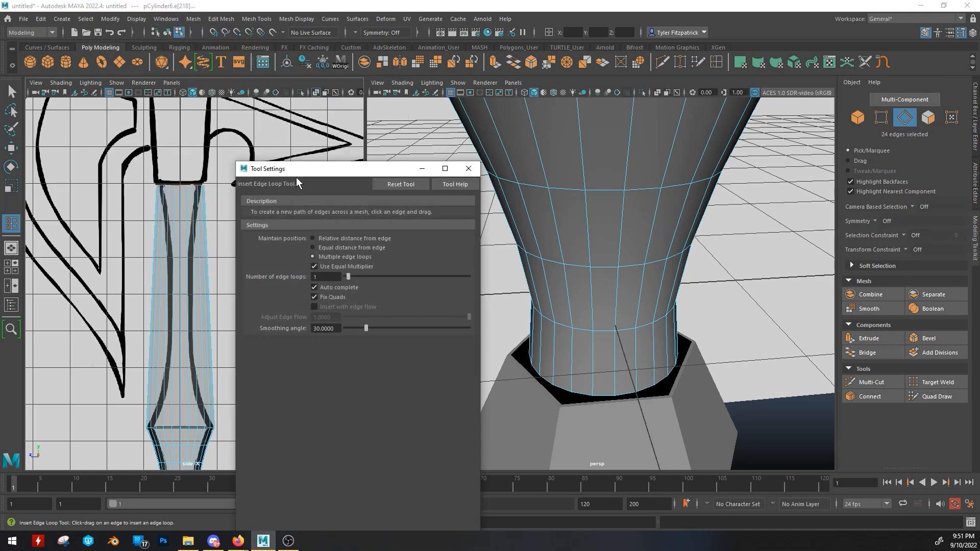
left_click_drag(264, 163, 975, 292)
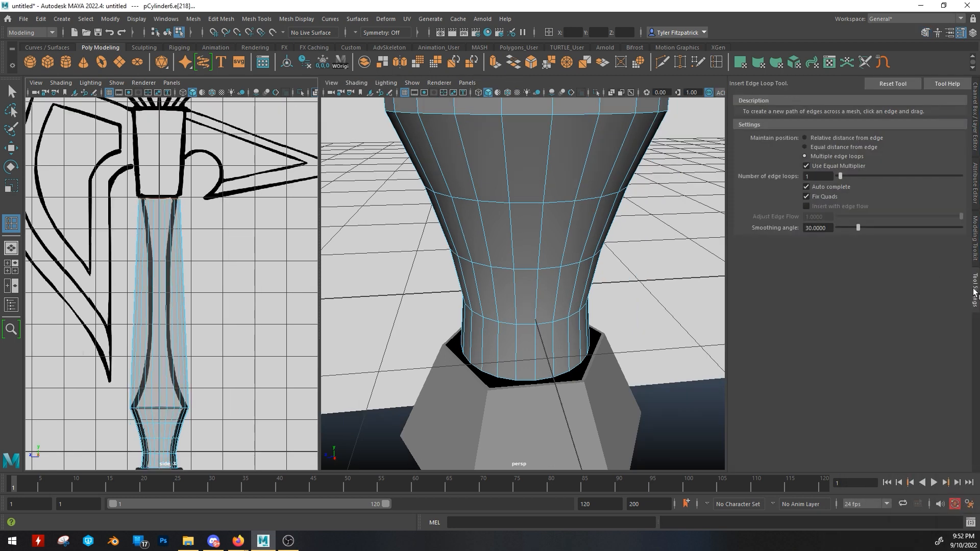
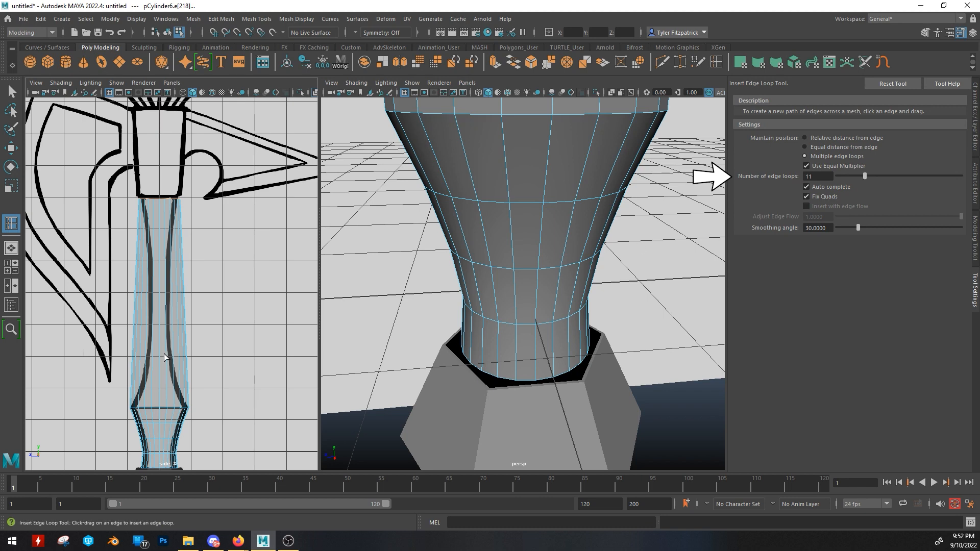
Step: Set the tool to 11 multiple edge loops and insert them along the extruded upper shaft
left_click(173, 306)
right_click_drag(158, 362, 288, 359, "alt")
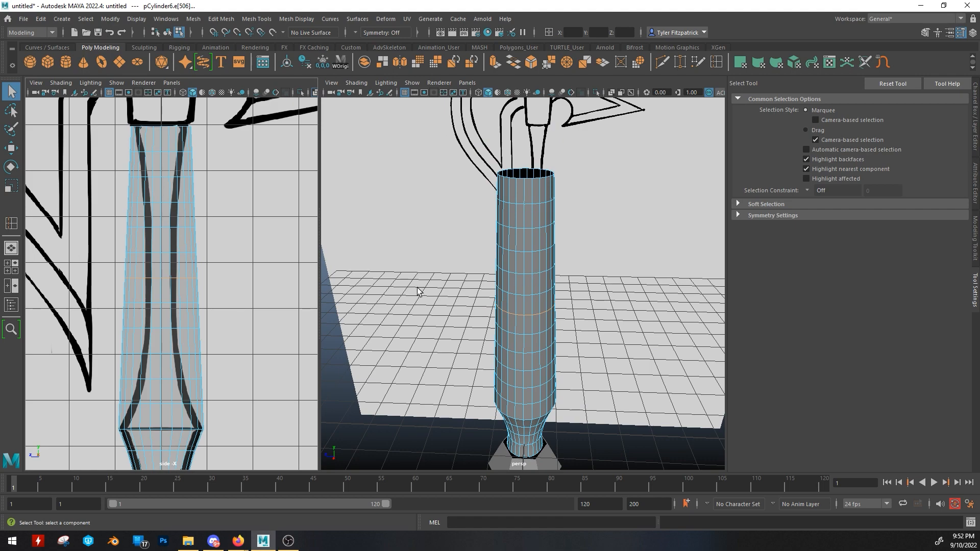
Step: Try to narrow the upper shaft by scaling its middle edge loop with Soft Select on, and undo the scaling
left_click_drag(417, 292, 513, 286, "alt")
scroll(526, 298, "up", 3)
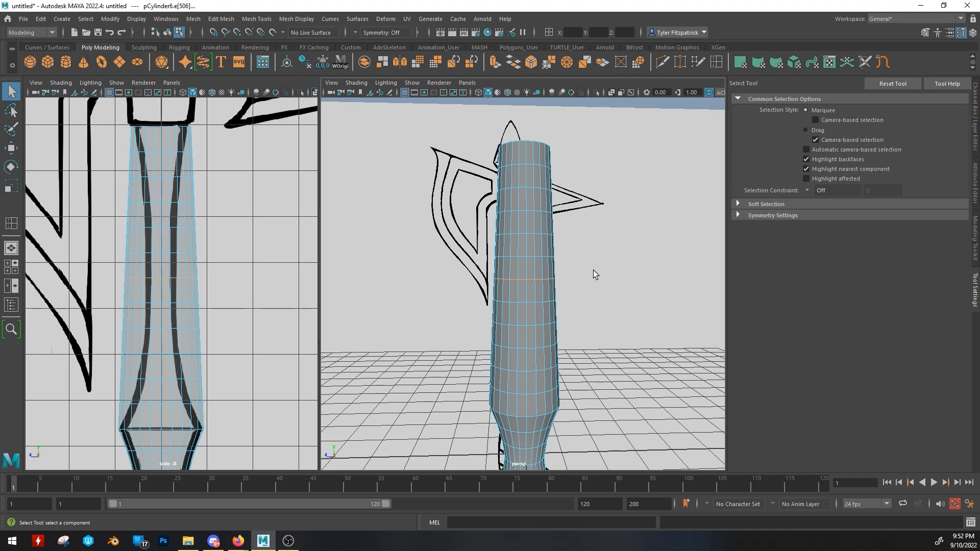
key("b")
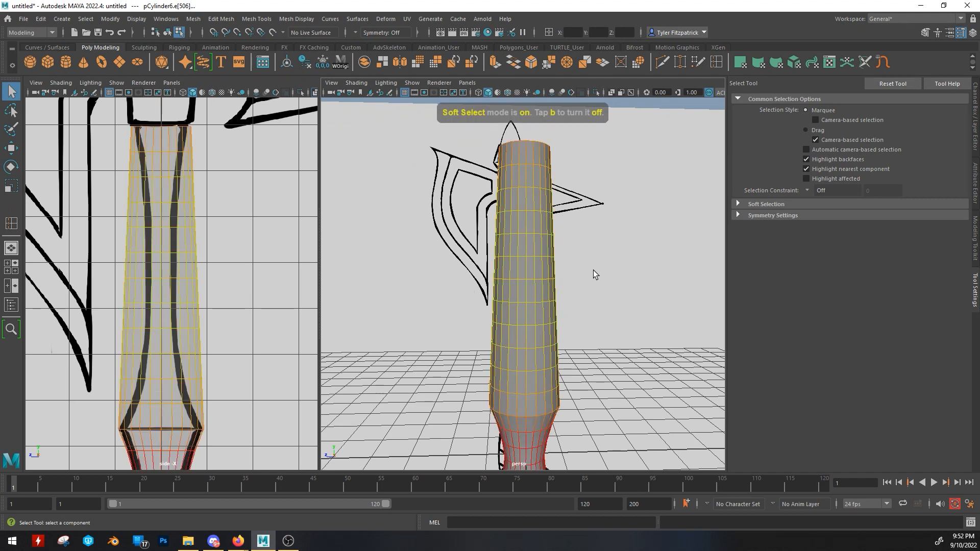
mouse_move(580, 281)
left_mouse_down("alt")
mouse_move(597, 339)
mouse_move(633, 324)
mouse_move(648, 273)
mouse_move(621, 333)
left_mouse_up("alt")
middle_click_drag(621, 332, 625, 287, "alt")
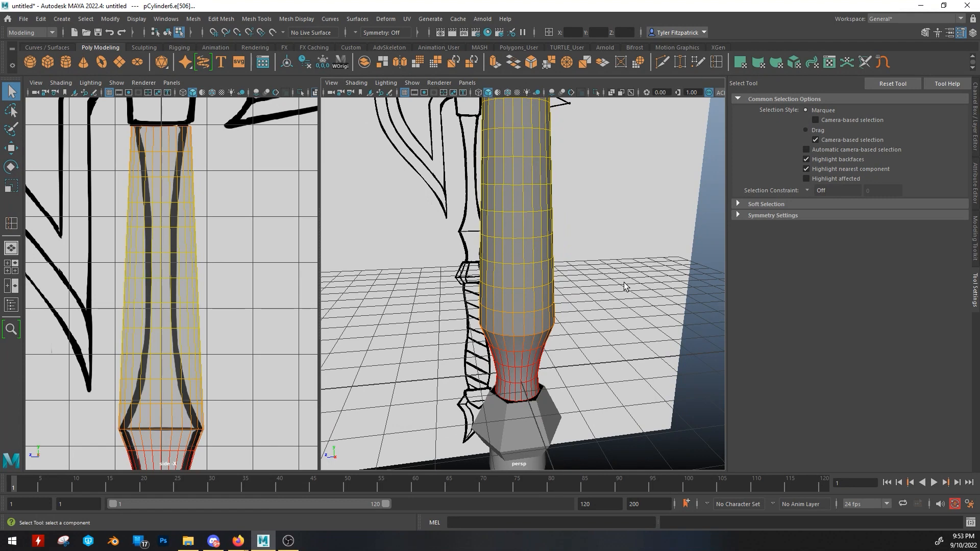
left_click_drag(617, 276, 632, 277, "alt")
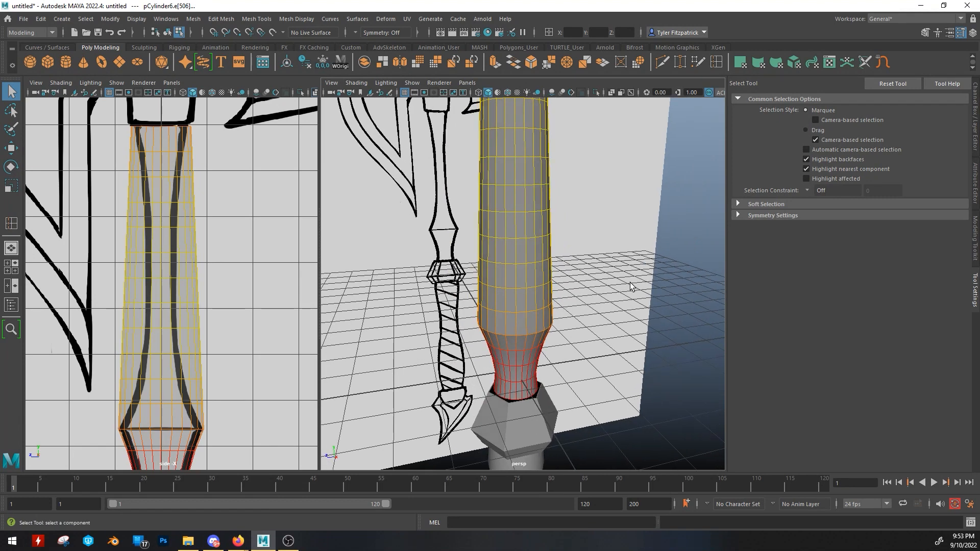
middle_click_drag(632, 277, 618, 341, "alt")
key("e")
key("r")
mouse_move(503, 248)
left_mouse_down()
mouse_move(577, 240)
mouse_move(459, 231)
mouse_move(487, 245)
left_mouse_up()
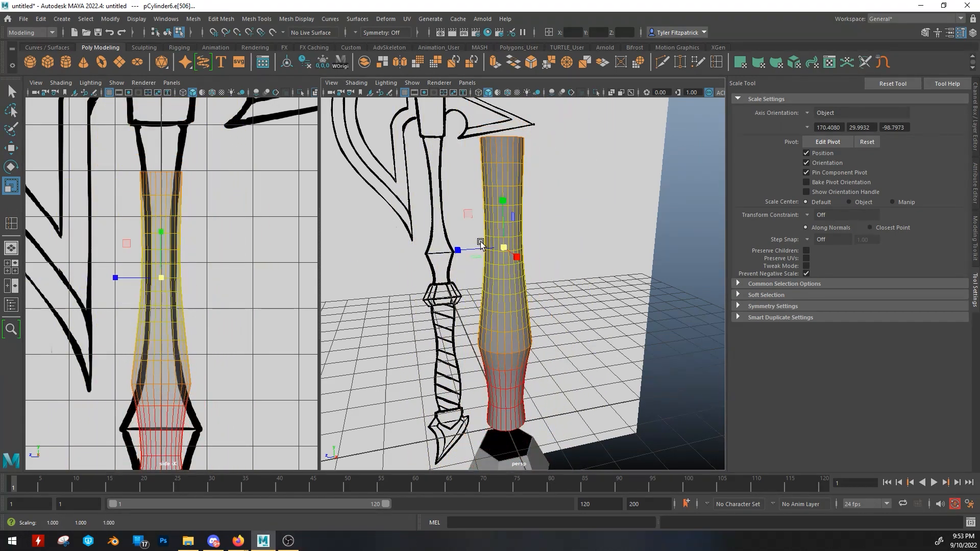
key("ctrl+z")
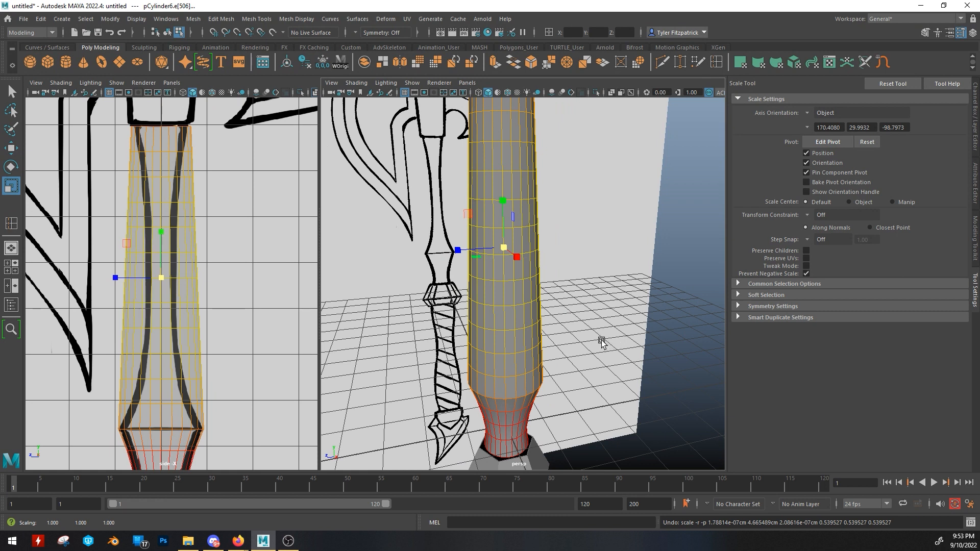
Step: Reduce the soft selection falloff and scale the upper shaft's middle loop to about 0.5 in X and Z
key("b")
left_click_drag(583, 318, 517, 171)
left_click_drag(607, 373, 588, 345, "alt")
middle_click_drag(589, 346, 600, 214, "alt")
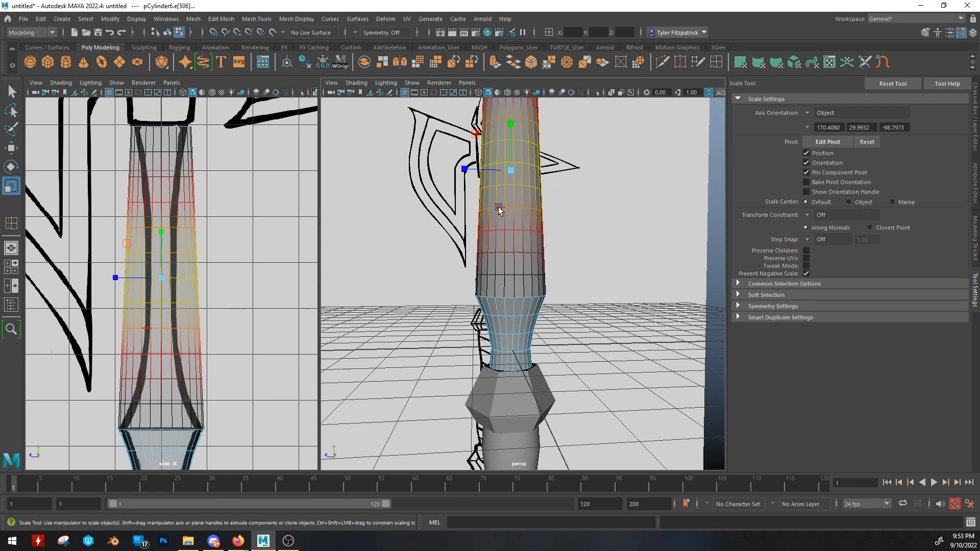
left_click_drag(497, 199, 483, 225, "alt")
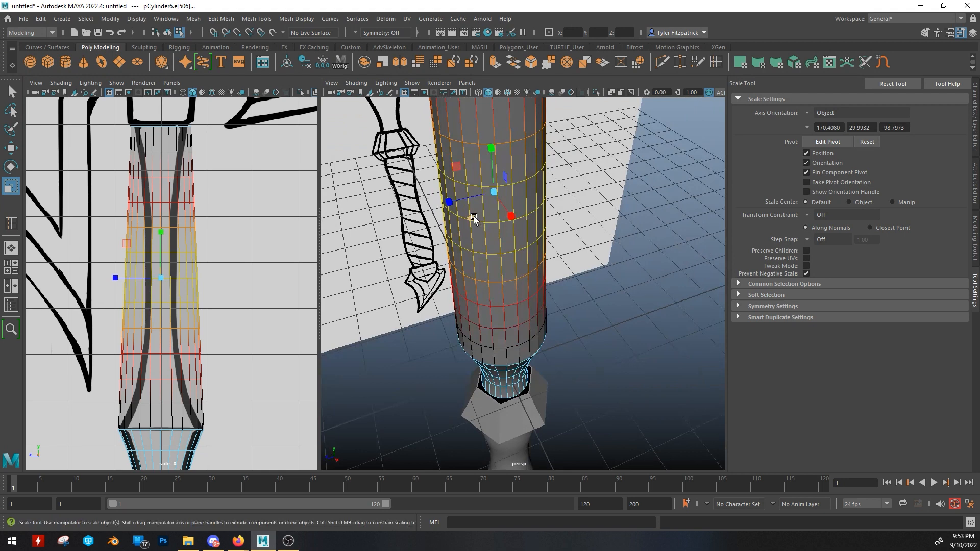
left_click(474, 216)
middle_click_drag(667, 326, 770, 363)
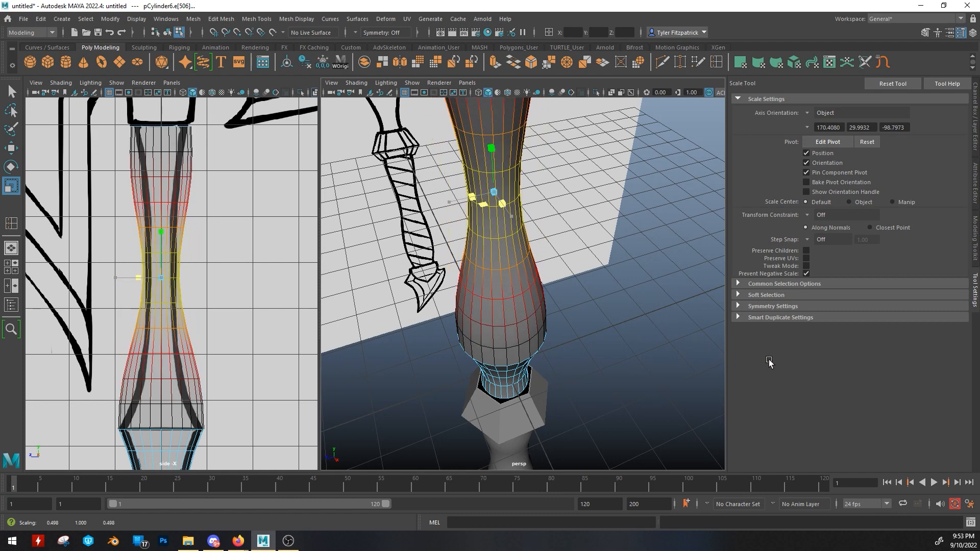
Step: Reduce the falloff further and narrow a neighbouring edge loop of the shaft's waist toward the reference outline
left_click_drag(579, 329, 541, 271, "alt")
double_click(509, 258)
key("b")
left_click_drag(600, 280, 575, 279)
left_click_drag(562, 266, 493, 280, "alt")
left_click(482, 295)
key("q")
Step: Enlarge the soft selection falloff and scale a loop just below the axe head's socket to about 0.88 in X and Z
middle_click_drag(494, 131, 519, 237, "alt")
scroll(519, 237, "up", 5)
double_click(496, 227)
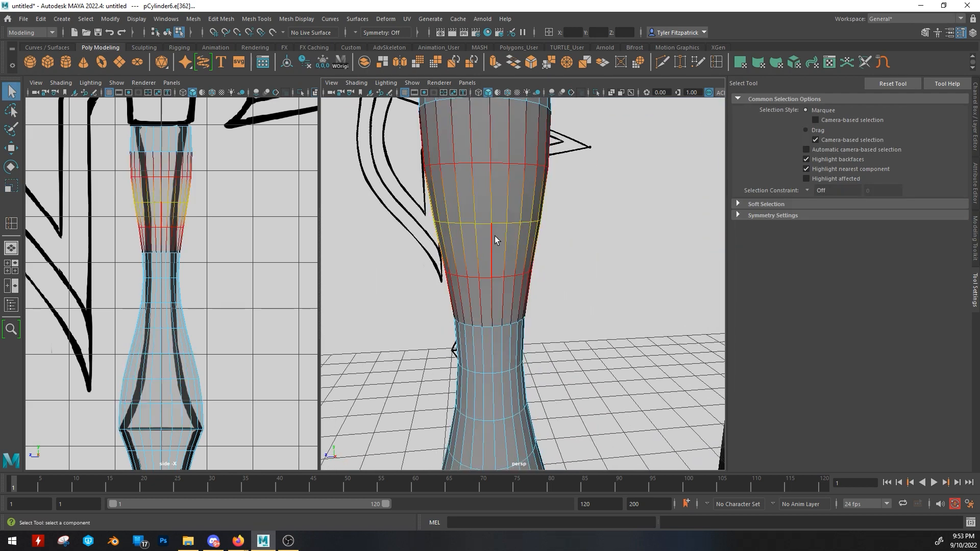
key("b")
left_click_drag(575, 271, 609, 272)
middle_click_drag(487, 186, 483, 223, "alt")
double_click(477, 200)
left_click_drag(477, 200, 485, 230, "alt")
middle_click_drag(486, 230, 498, 322, "alt")
key("r")
left_click_drag(480, 387, 491, 382)
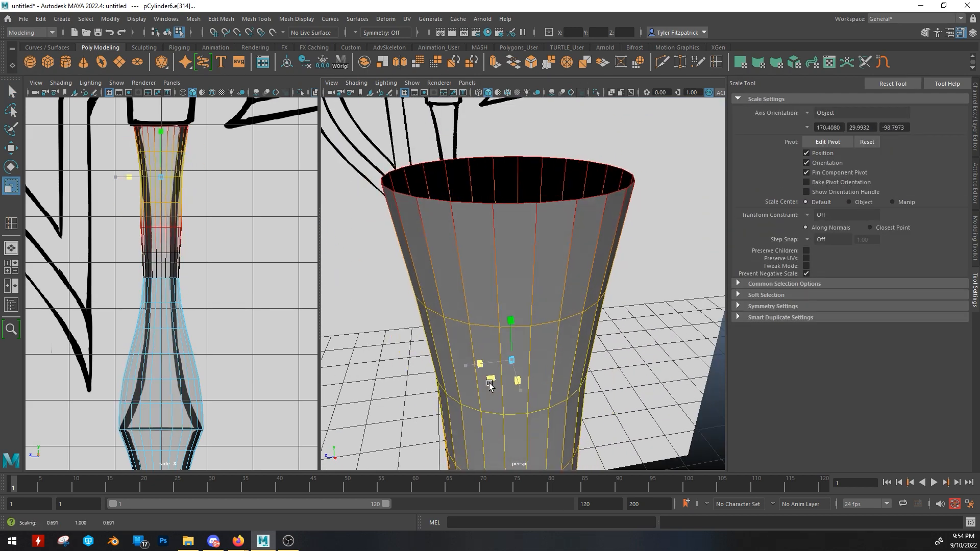
Step: Turn off Soft Select and scale a single edge loop in the upper part of the shaft to the reference outline
key("q")
middle_click_drag(491, 378, 519, 171, "alt")
double_click(524, 162)
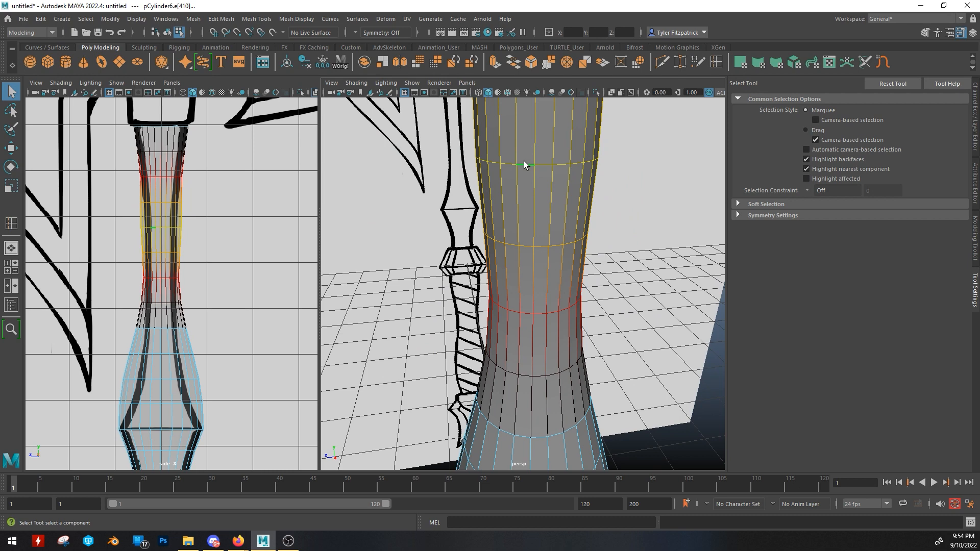
key("b")
left_click_drag(523, 161, 560, 183, "alt")
scroll(566, 198, "up", 5)
scroll(567, 200, "down", 5)
left_click_drag(554, 224, 552, 233, "alt")
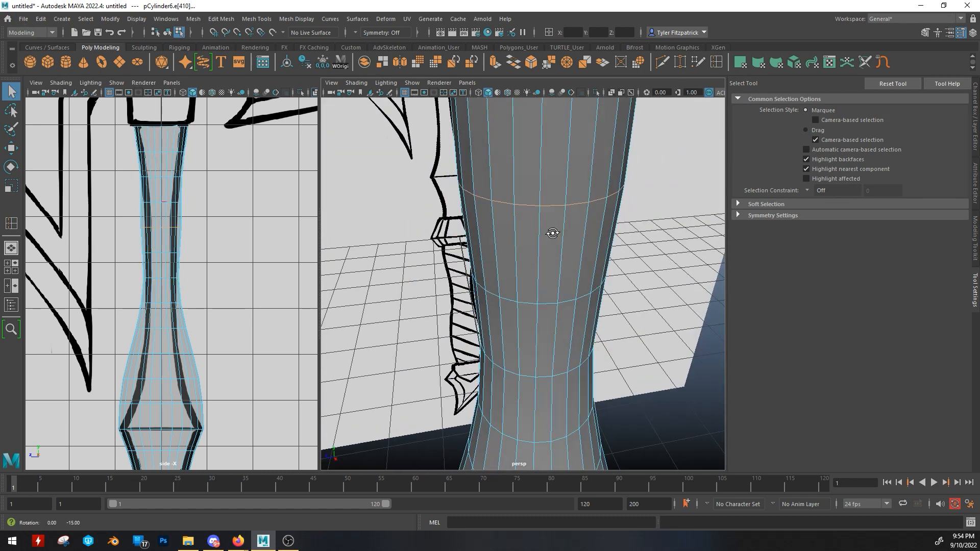
key("e")
key("r")
scroll(162, 248, "up", 4)
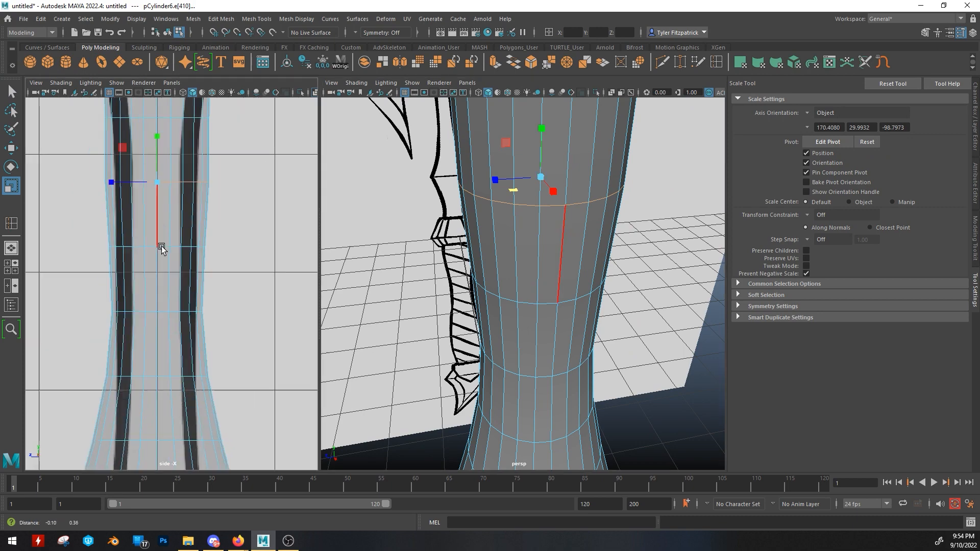
middle_click_drag(162, 169, 168, 272, "alt")
left_click_drag(164, 221, 151, 221)
Step: Scale the loops through the shaft's waist and lower flare inward one by one to follow the reference outline
middle_click_drag(167, 388, 160, 165, "alt")
double_click(163, 193)
left_click_drag(158, 193, 146, 192)
double_click(165, 254)
double_click(167, 281)
left_click_drag(163, 281, 119, 280)
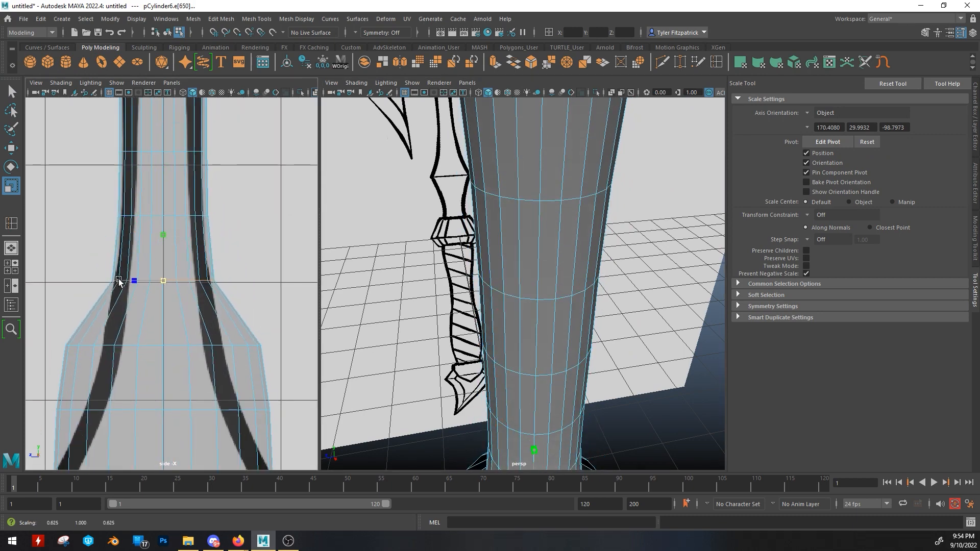
middle_click_drag(163, 388, 169, 224, "alt")
left_click_drag(171, 350, 151, 357)
Step: Extrude the shaft's top border loop outward into a flat ledge as wide as the socket's base
scroll(532, 282, "down", 5)
key("q")
double_click(511, 267)
key("r")
left_click_drag(523, 284, 544, 284, "shift")
scroll(182, 290, "down", 5)
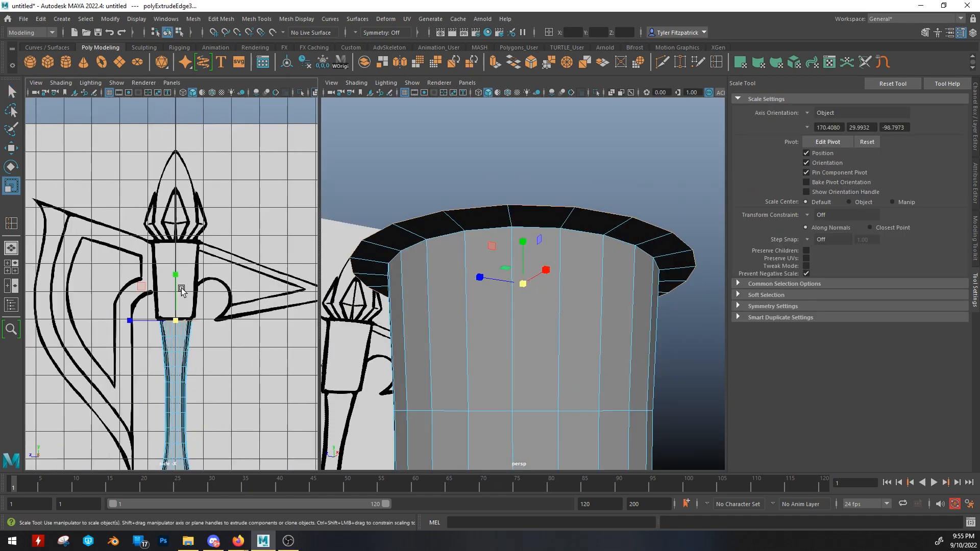
Step: Extrude the ledge's outer loop up to the socket's top, widen it to the reference and insert edge loops along the socket
key("w")
left_click_drag(176, 275, 175, 196, "shift")
scroll(182, 290, "up", 5)
key("r")
left_click_drag(167, 220, 179, 220)
left_click(717, 62)
key("q")
Step: Extrude the socket's top border inward as a rim and extrude the inner loop upward for the spike
mouse_move(503, 317)
left_mouse_down("alt")
mouse_move(527, 309)
mouse_move(491, 308)
left_mouse_up("alt")
double_click(532, 353)
key("r")
middle_click_drag(165, 190, 165, 291, "alt")
key("w")
left_click_drag(164, 276, 165, 93, "shift")
Step: Scale the extruded spike's top loop inward so the cylinder tapers into a cone
double_click(571, 321)
key("r")
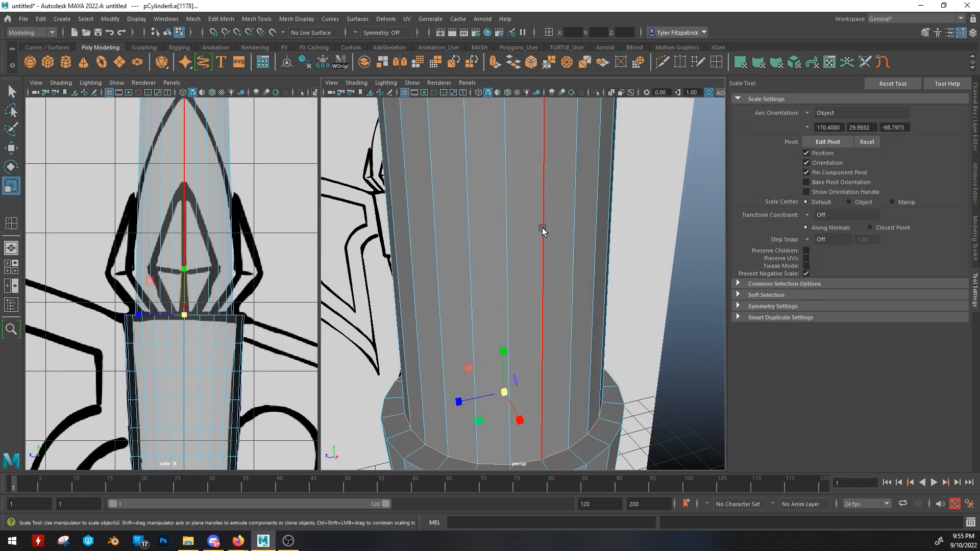
scroll(542, 228, "down", 5)
double_click(543, 271)
left_click_drag(542, 262, 516, 263)
Step: Insert 8 multiple edge loops along the tapered spike
scroll(183, 215, "up", 4)
left_click(717, 62)
left_click(486, 322)
left_click(485, 322)
middle_click_drag(144, 403, 114, 254, "alt")
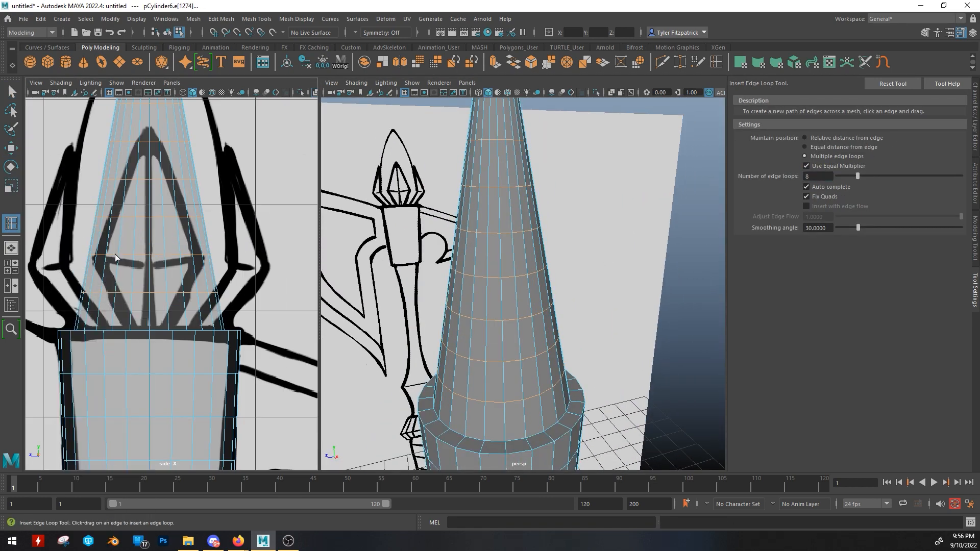
Step: Scale the spike's lower loops outward to form the bulge of the reference outline
left_click(12, 90)
double_click(117, 293)
key("r")
left_click_drag(151, 293, 192, 284)
double_click(145, 238)
middle_click_drag(154, 245, 178, 325, "alt")
Step: Widen the spike's upper loops one by one to match the curved outline of the reference
double_click(161, 180)
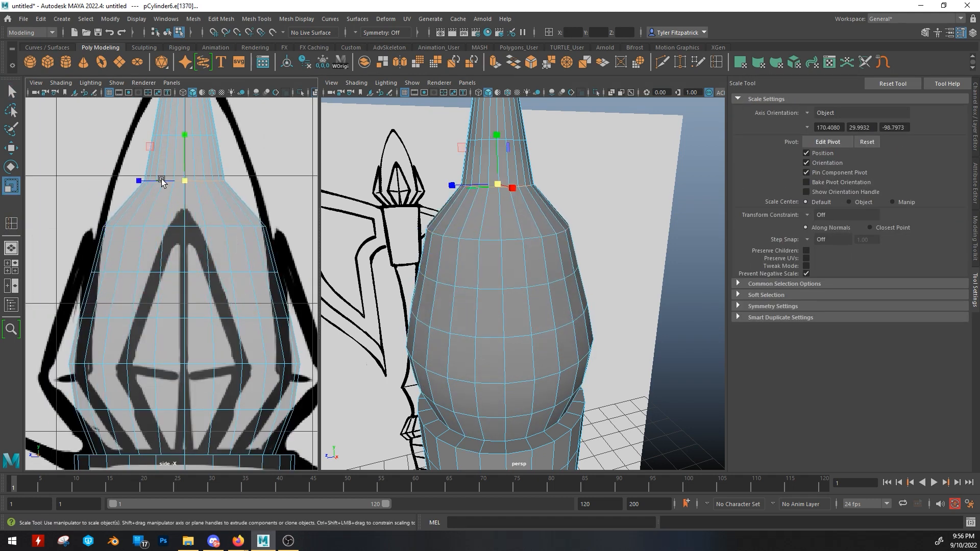
left_click_drag(184, 181, 217, 181)
double_click(176, 188)
left_click_drag(190, 189, 221, 200)
scroll(214, 224, "up", 4)
Step: Fine-tune the width of the loops in the spike's lower bulge against the reference
double_click(212, 285)
double_click(255, 293)
double_click(214, 278)
left_click_drag(232, 278, 232, 279)
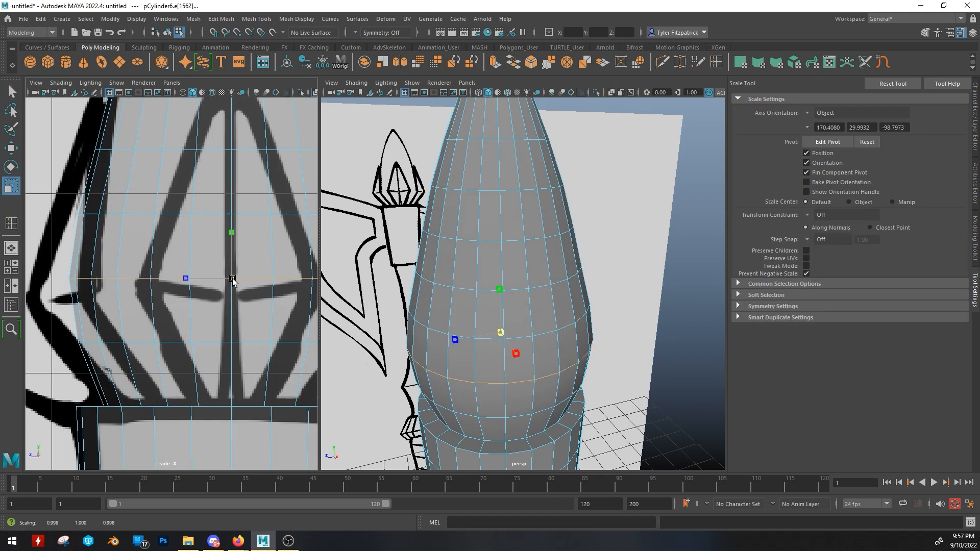
double_click(242, 342)
left_click_drag(231, 342, 233, 343)
Step: Adjust the scale of the loop nearest the spike's apex to fit the reference outline
middle_click_drag(233, 256, 240, 356, "alt")
middle_click_drag(230, 102, 191, 237, "alt")
scroll(176, 224, "up", 5)
double_click(179, 230)
left_click_drag(171, 230, 176, 230)
Step: Extrude the open border at the spike's apex slightly upward and inward
middle_click_drag(482, 168, 503, 327, "alt")
right_click_drag(521, 204, 521, 232, "shift")
key("w")
key("e")
left_click_drag(527, 235, 499, 241)
key("r")
Step: Close the spike's apex by merging its border edges to the center
right_click(512, 208, "shift")
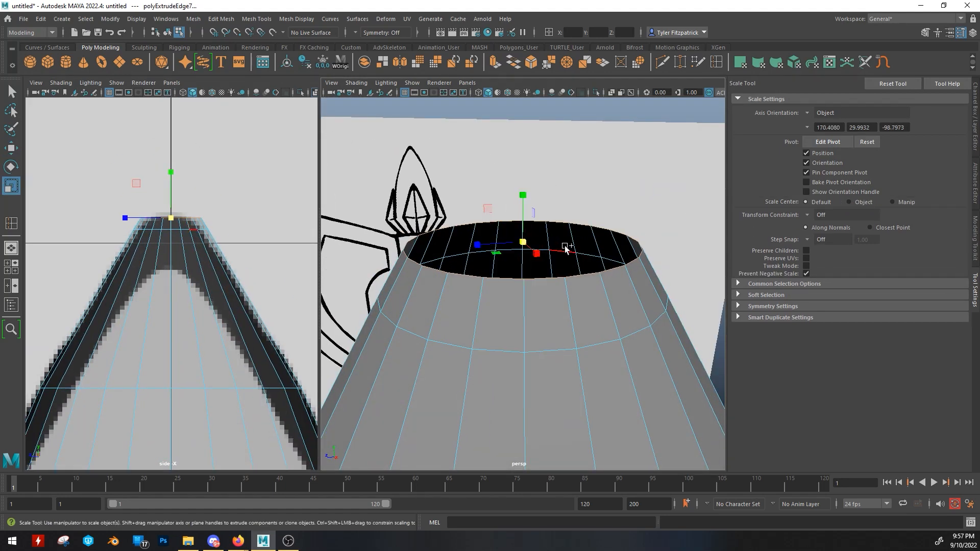
left_click_drag(565, 248, 564, 214, "alt")
right_click(565, 189, "shift")
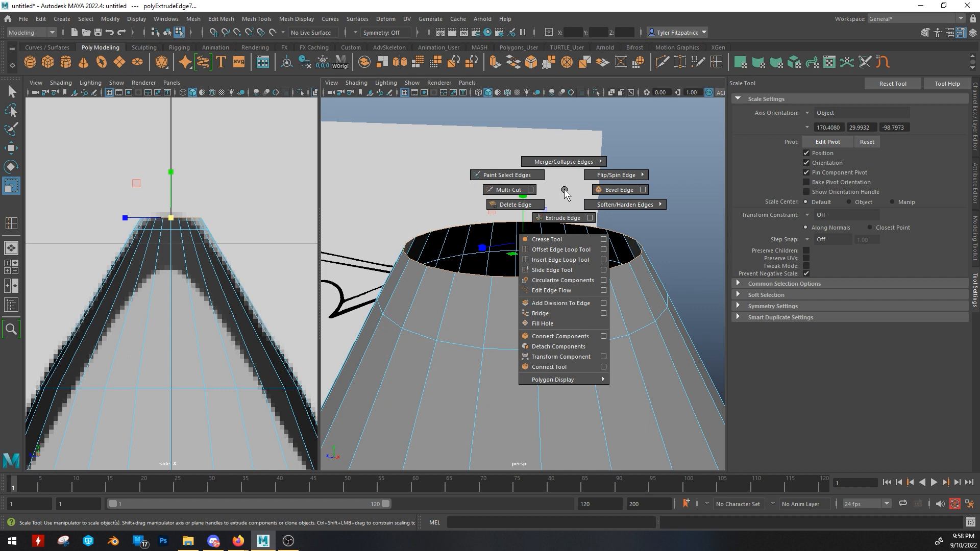
right_click_drag(564, 189, 572, 163, "shift")
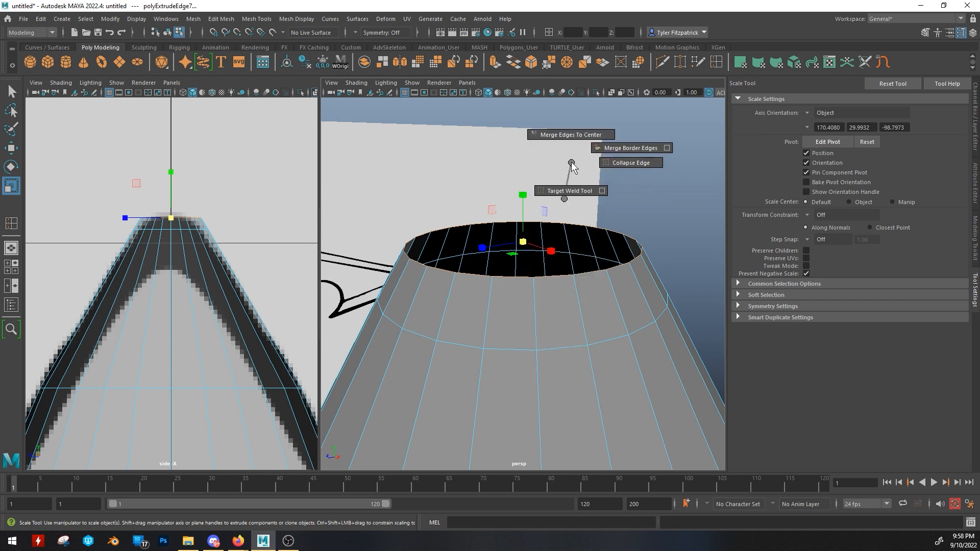
right_click_drag(571, 163, 570, 140, "shift")
left_click_drag(565, 247, 584, 307, "alt")
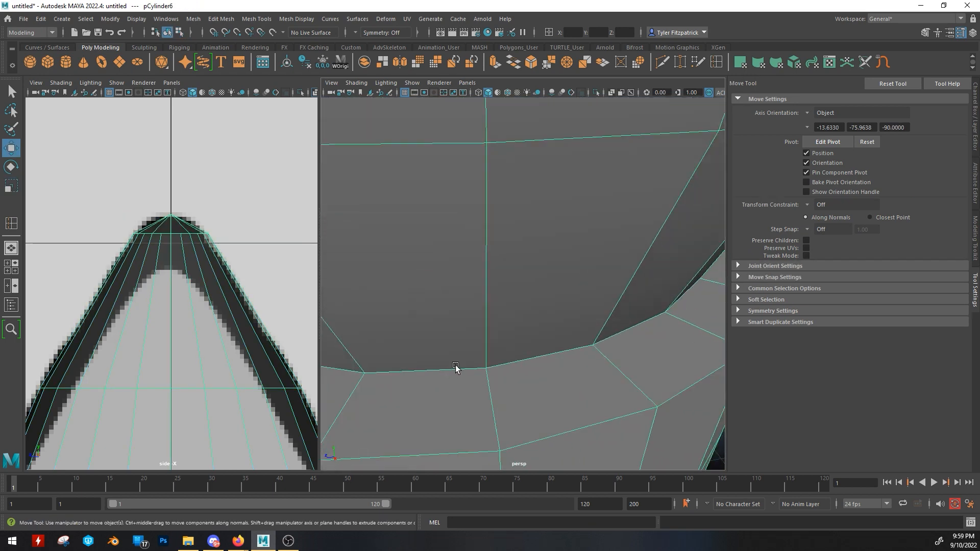
Step: Bevel the edge loops around the socket's ledge where it meets the shaft and adjust the bevel width
right_click_drag(456, 260, 445, 241)
left_click_drag(445, 241, 461, 375, "alt")
scroll(510, 344, "down", 10)
left_click_drag(510, 345, 505, 302, "alt")
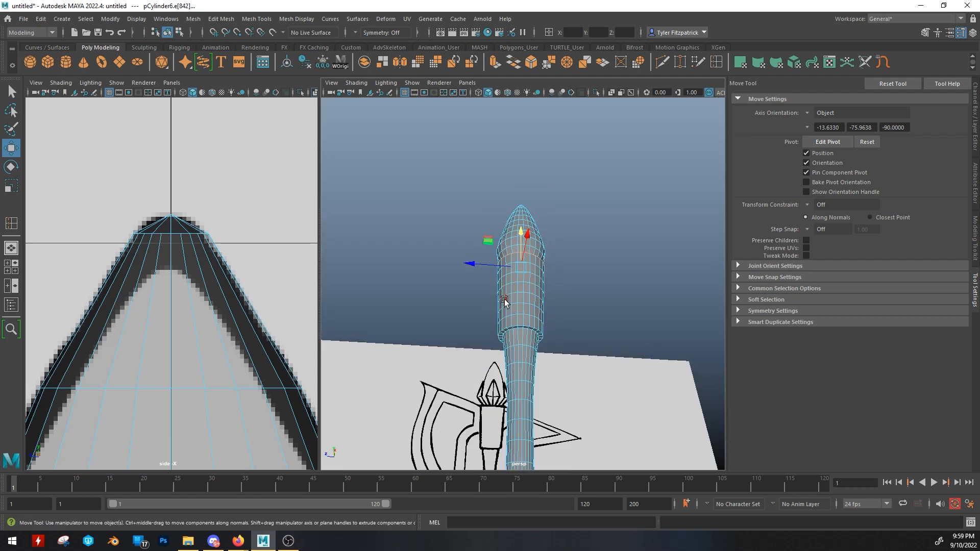
middle_click_drag(505, 302, 503, 255, "alt")
scroll(551, 288, "up", 6)
middle_click_drag(551, 289, 548, 281, "alt")
double_click(492, 203)
double_click(488, 225, "shift")
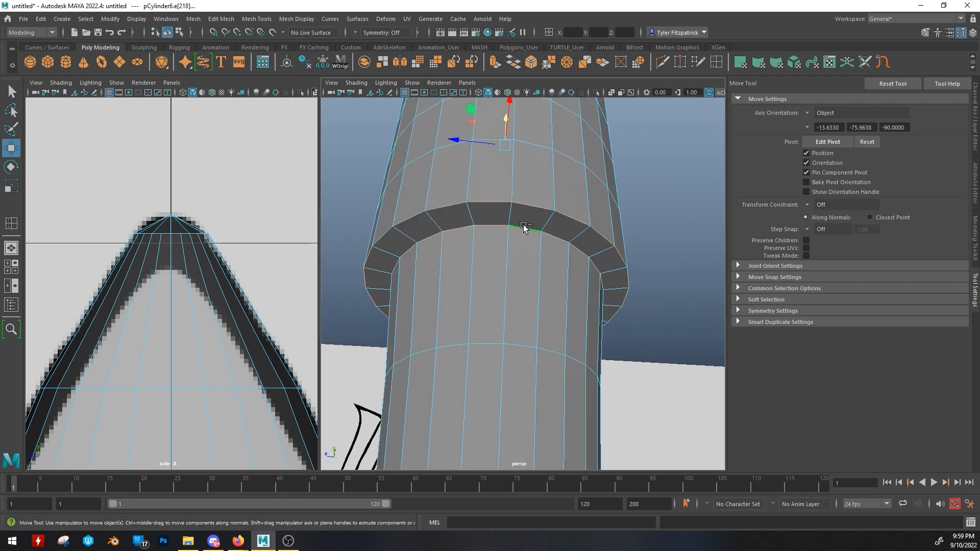
left_click(531, 62)
left_click_drag(612, 300, 628, 300)
left_click(624, 336)
Step: Preview the handle smoothed, return to object mode and inspect the spike, socket and shaft from several sides
scroll(538, 220, "up", 5)
key("3")
scroll(538, 212, "down", 10)
left_click_drag(538, 212, 568, 217, "alt")
right_click_drag(593, 166, 617, 146)
key("q")
left_click_drag(584, 162, 480, 230, "alt")
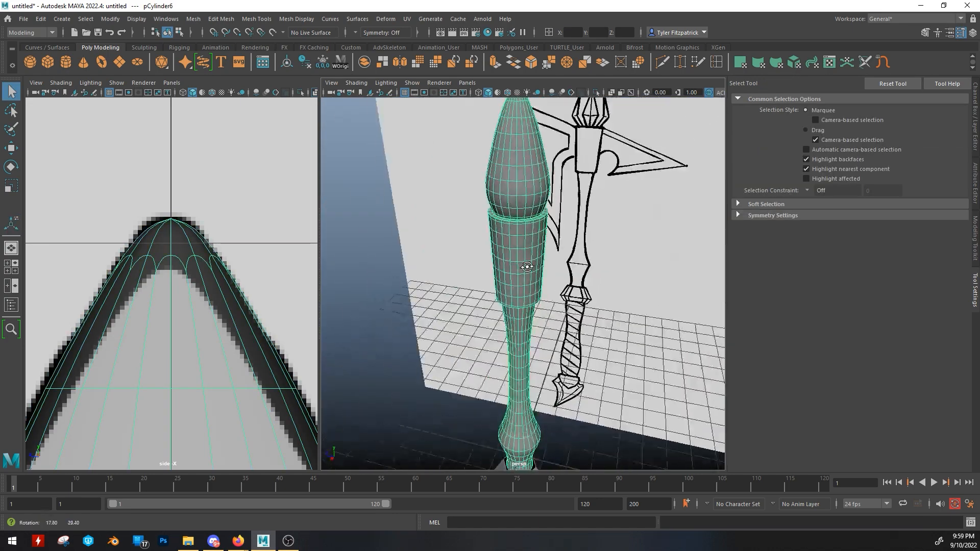
left_click(582, 288)
left_click_drag(582, 289, 516, 295, "alt")
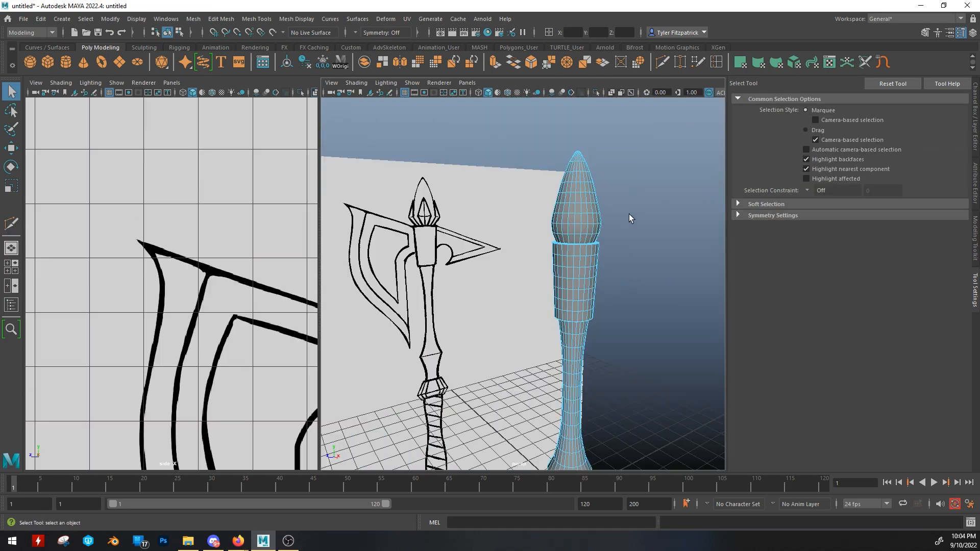
left_click_drag(629, 213, 581, 247, "alt")
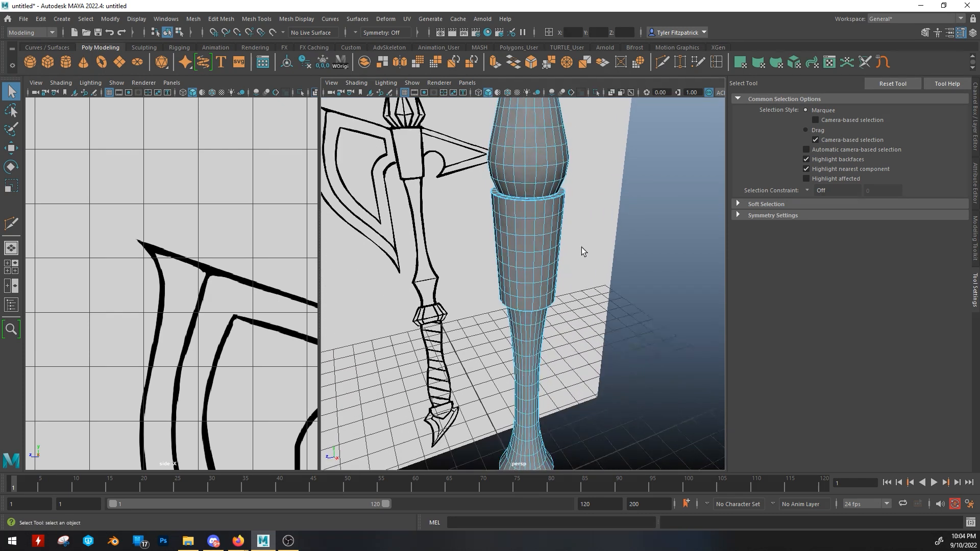
Step: Create a polygon cube and move it beside the socket at the blade's height
left_click(49, 65)
middle_click_drag(548, 325, 506, 257, "alt")
scroll(507, 256, "down", 3)
key("w")
left_click_drag(469, 291, 393, 84)
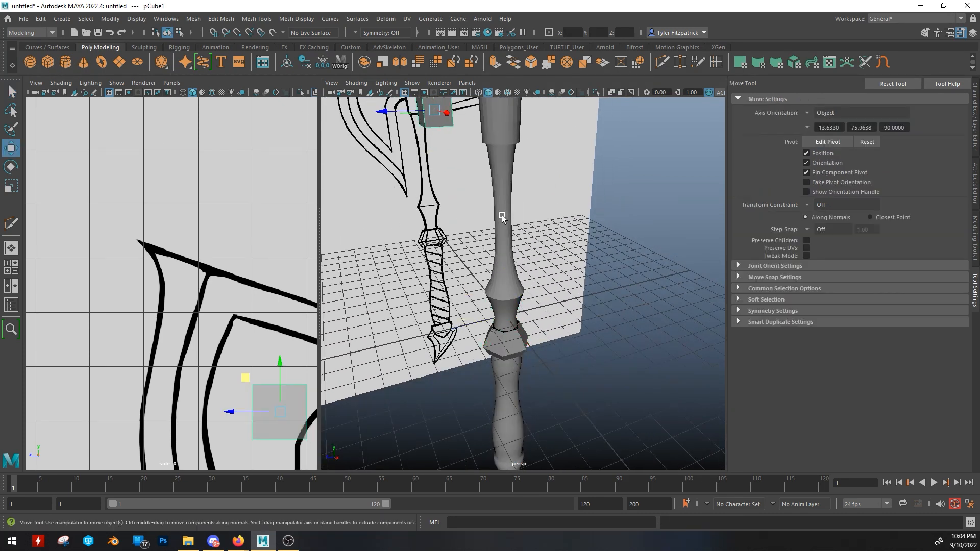
middle_click_drag(502, 217, 560, 342, "alt")
left_click_drag(472, 249, 493, 216)
Step: Move the cube's upper vertices nearest the shaft to the corner where the blade's top edge meets the socket
middle_click_drag(190, 351, 59, 268, "alt")
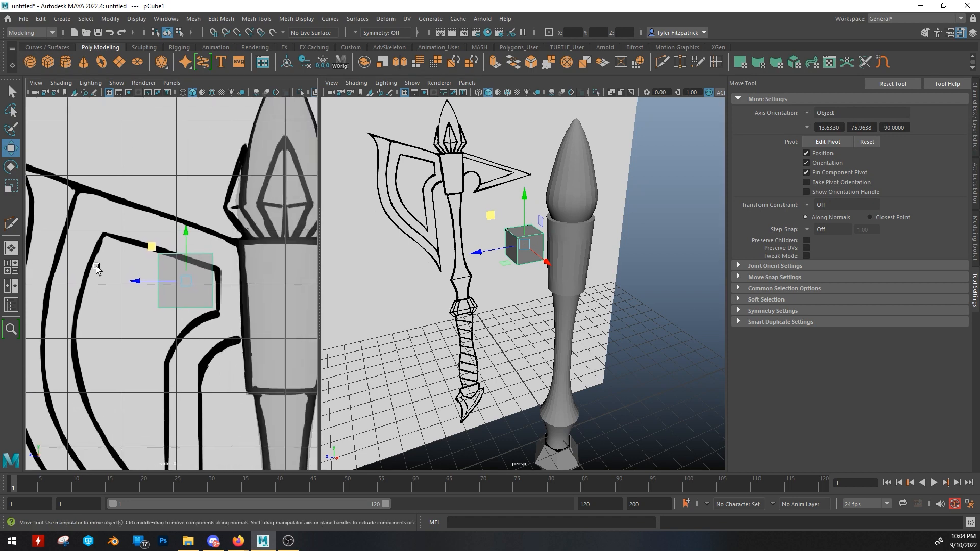
middle_click_drag(190, 243, 179, 226, "alt")
scroll(516, 194, "up", 4)
middle_click_drag(516, 194, 510, 276, "alt")
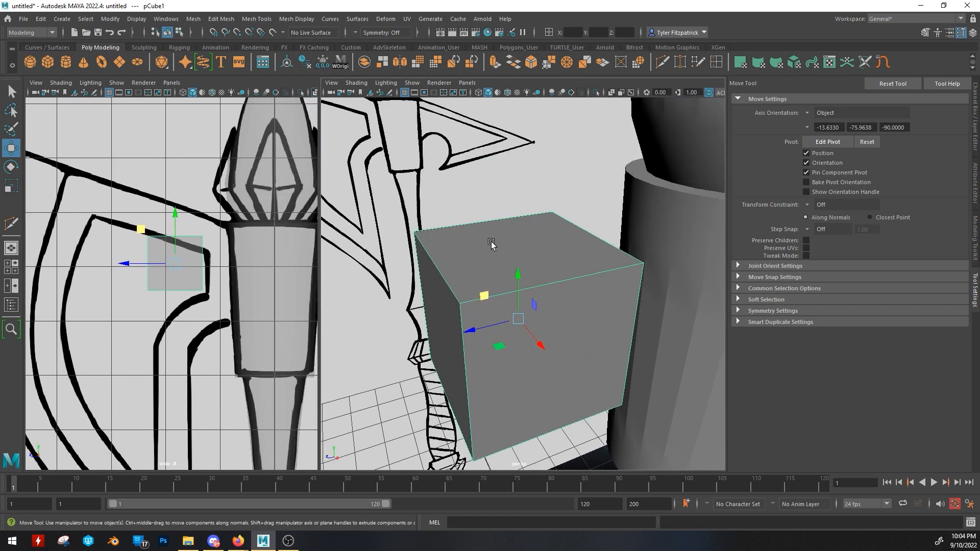
right_click_drag(492, 242, 449, 237)
right_click_drag(185, 259, 146, 260)
left_click_drag(190, 223, 215, 245)
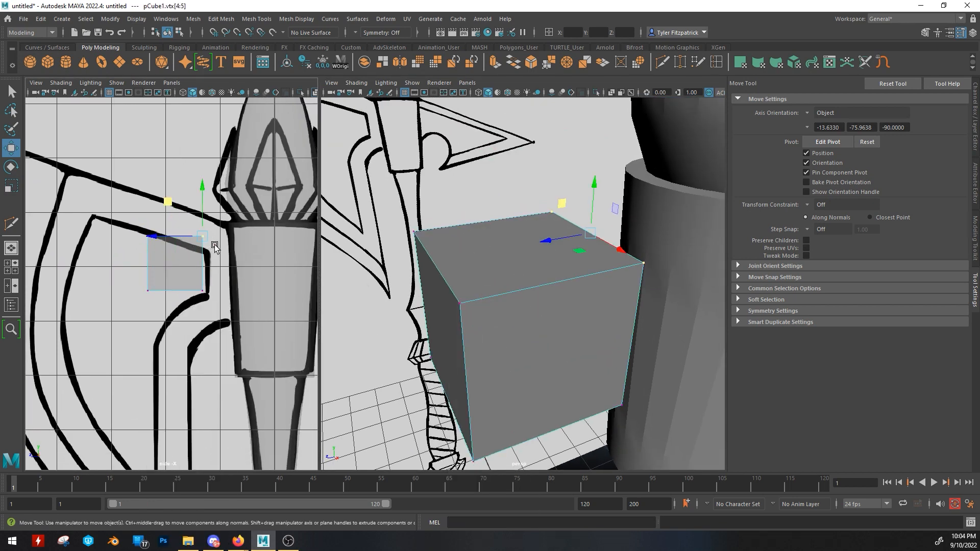
scroll(212, 239, "up", 4)
middle_click_drag(203, 218, 189, 258, "alt")
left_click_drag(178, 216, 218, 196)
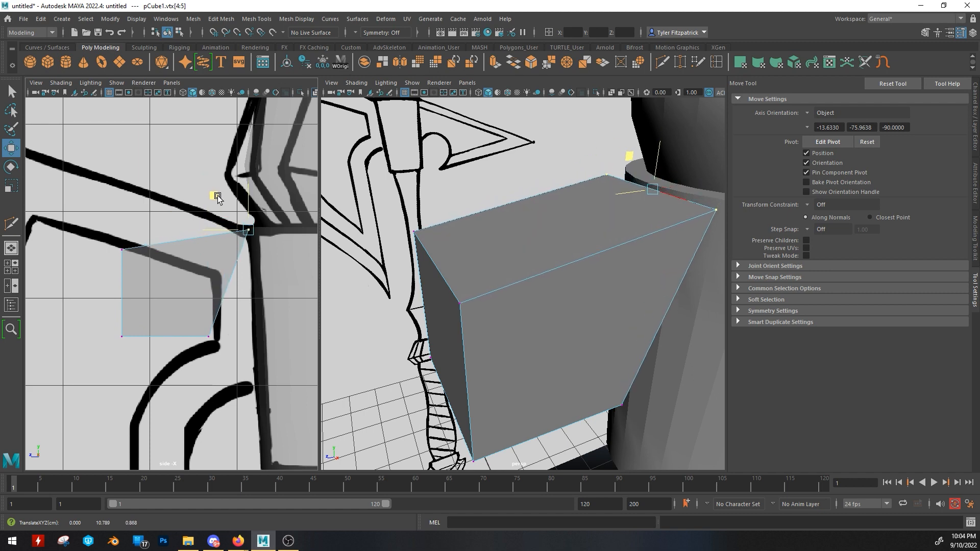
Step: Move the cube's outer upper vertices up and away from the socket, following the slope of the blade's top edge in the reference
middle_click_drag(157, 245, 208, 300, "alt")
left_click_drag(197, 296, 218, 317)
middle_click_drag(185, 284, 213, 306, "alt")
left_click_drag(203, 297, 110, 190)
middle_click_drag(164, 256, 217, 291, "alt")
left_click_drag(161, 226, 10, 177)
Step: Inspect how the cube's inner upper corners meet the socket's ledge and display wireframe over the shaded models in the perspective view
left_click_drag(615, 183, 567, 183, "alt")
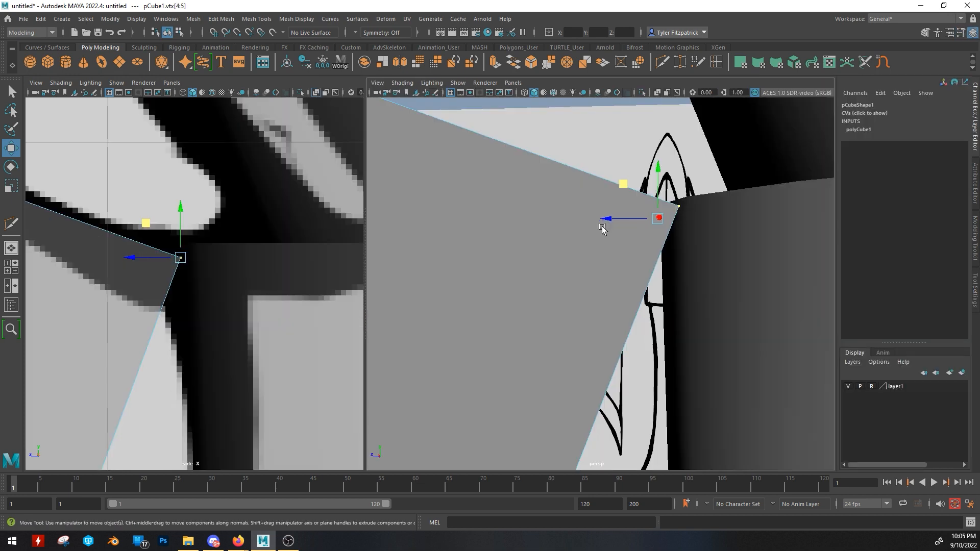
left_click_drag(603, 227, 607, 235, "alt")
left_click_drag(627, 220, 623, 239, "alt")
middle_click_drag(623, 239, 620, 232, "alt")
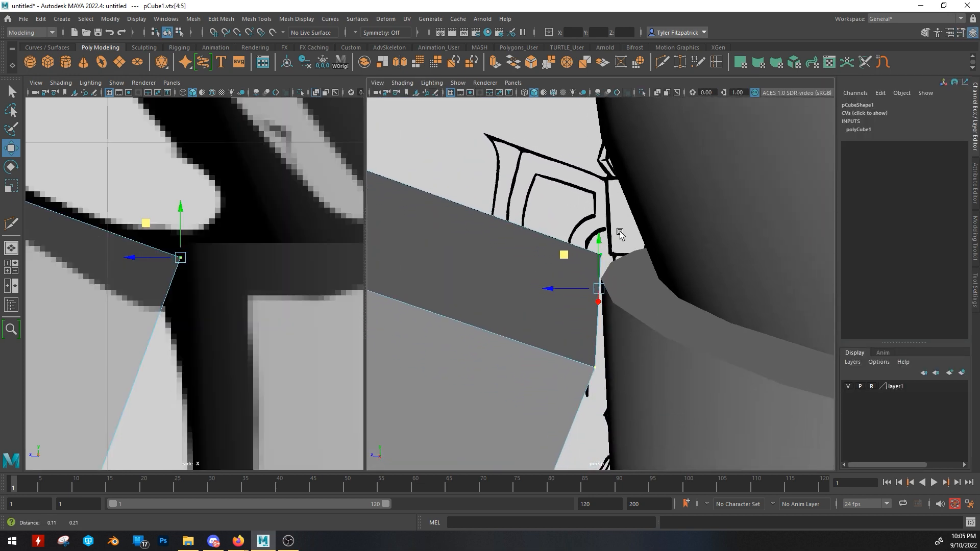
mouse_move(619, 233)
left_mouse_down("alt")
mouse_move(595, 260)
mouse_move(587, 248)
mouse_move(599, 257)
left_mouse_up("alt")
left_click_drag(557, 206, 590, 226, "alt")
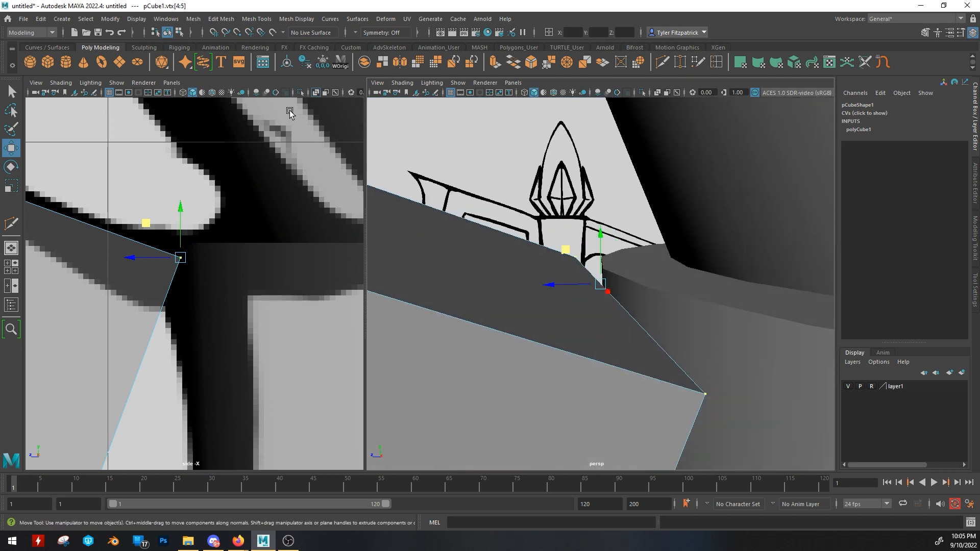
left_click(556, 93)
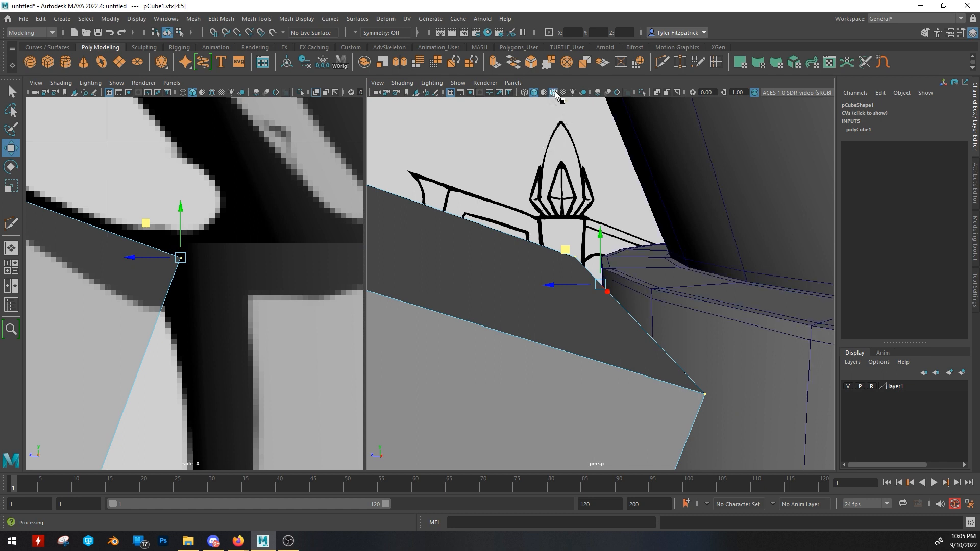
Step: Snap the blade block's upper inner vertices to the collar and move its lower inner vertices to where the reference curve meets the collar
mouse_move(638, 197)
middle_mouse_down("alt")
mouse_move(614, 184)
mouse_move(571, 124)
middle_mouse_up("alt")
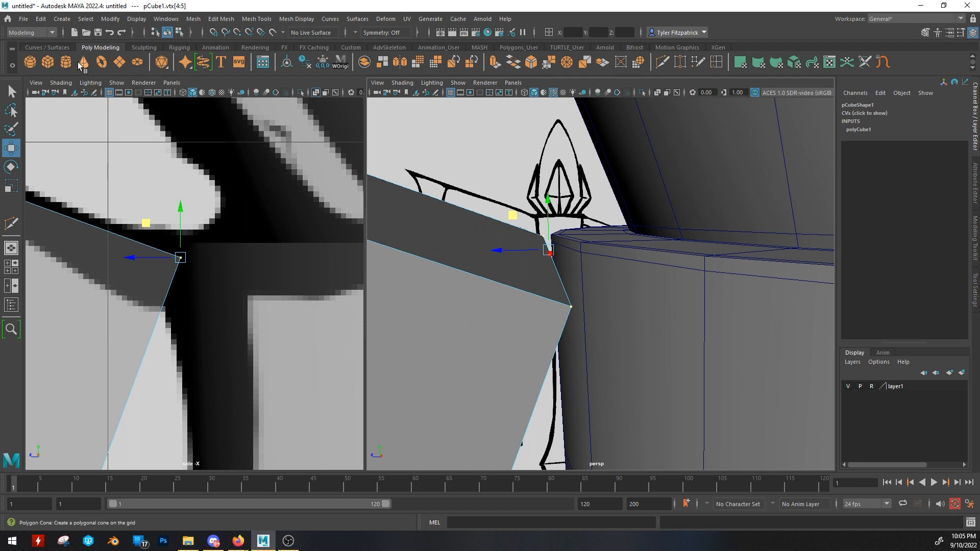
left_click(237, 33)
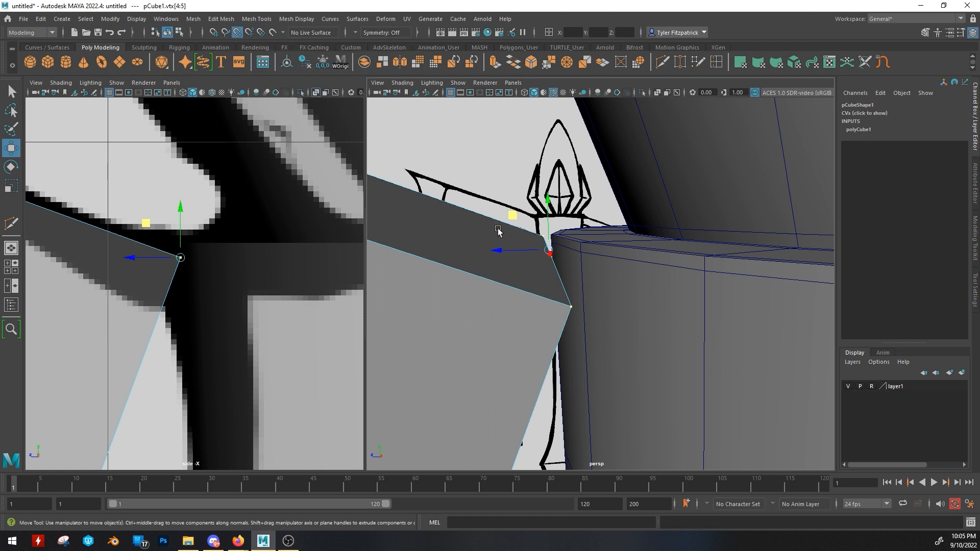
left_click_drag(503, 250, 481, 253)
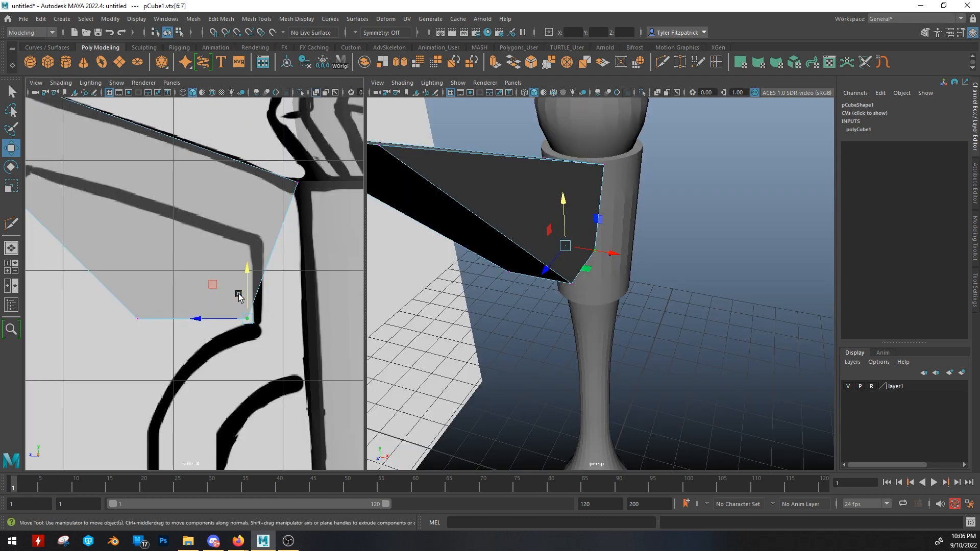
left_click_drag(236, 293, 275, 350)
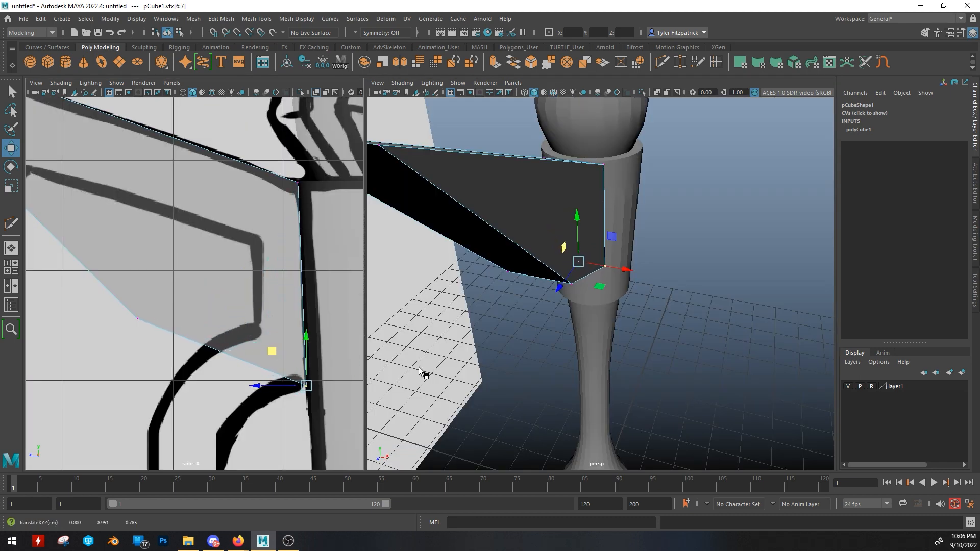
Step: Move the block's lower outer vertices down to the end of the short reference curve beside the collar
middle_click_drag(579, 317, 572, 283, "alt")
left_click_drag(572, 283, 578, 259, "alt")
right_click_drag(606, 230, 697, 253, "alt")
scroll(179, 289, "down", 10)
scroll(175, 280, "up", 3)
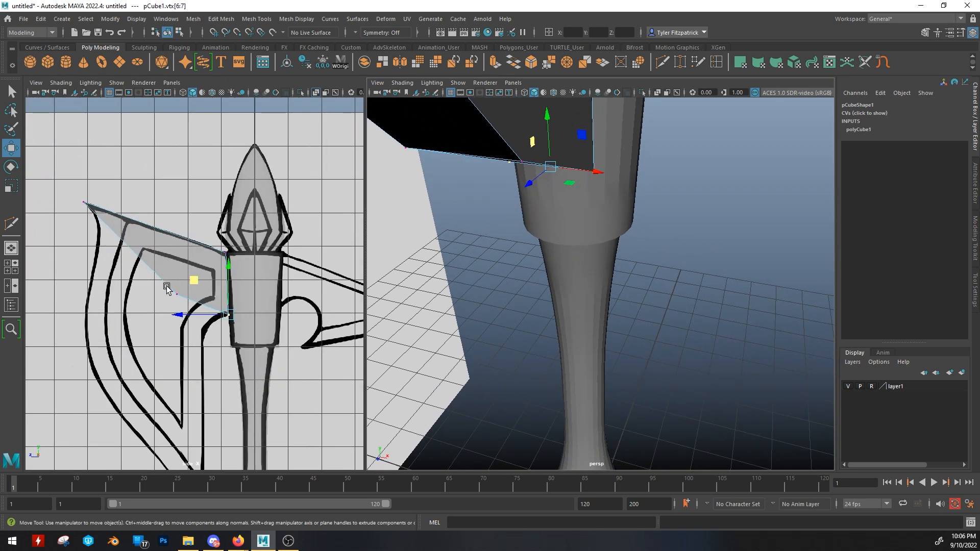
left_click_drag(165, 284, 189, 306)
left_click_drag(142, 260, 169, 305)
Step: Insert a centred edge loop around the blade block with the Multi-Cut tool, splitting its thickness in half
left_click_drag(579, 290, 632, 291, "alt")
left_click_drag(612, 301, 614, 302, "alt")
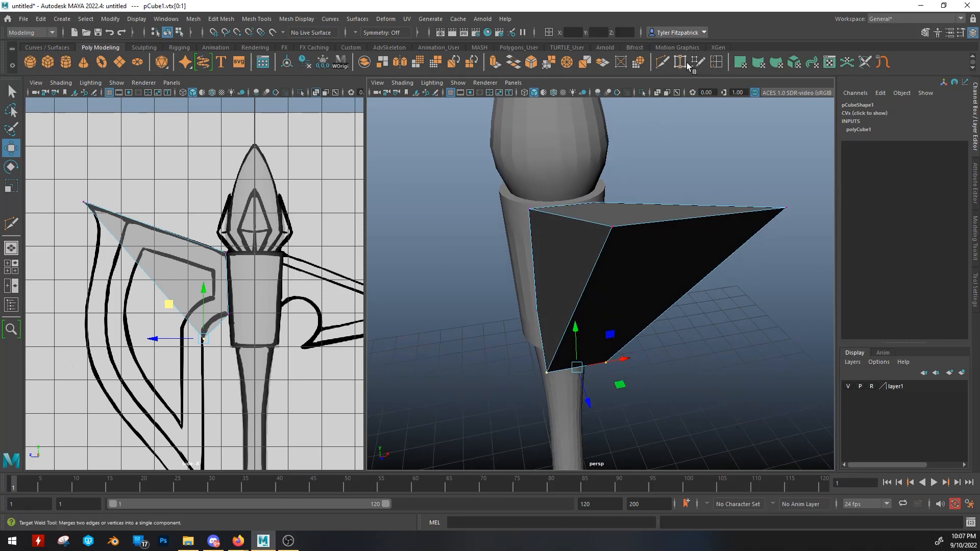
left_click(667, 61)
left_click_drag(720, 177, 664, 230, "alt")
middle_click(565, 301, "ctrl")
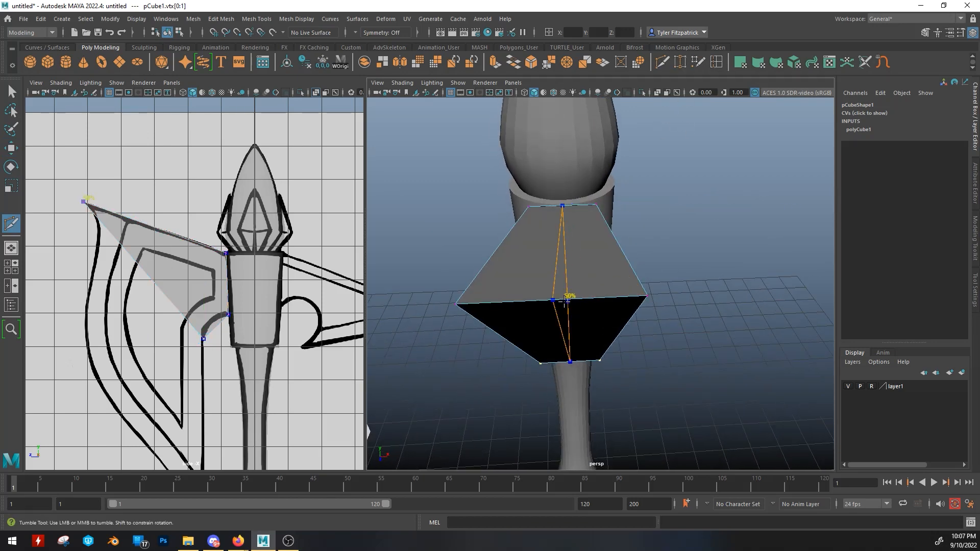
middle_click(562, 302, "ctrl")
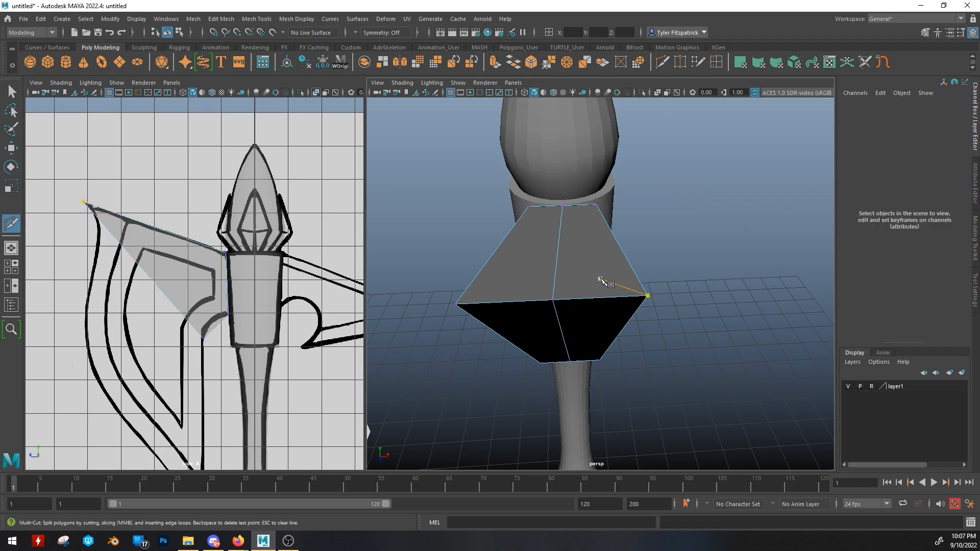
Step: Delete the blade block's faces on one side of the centre loop
left_click_drag(601, 280, 624, 278, "alt")
left_click_drag(707, 253, 681, 221, "alt")
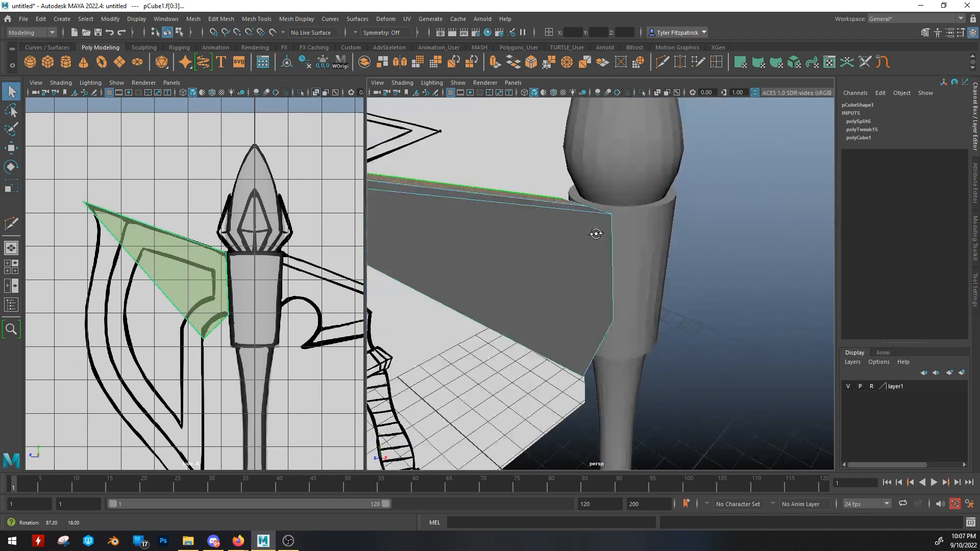
left_click(681, 221)
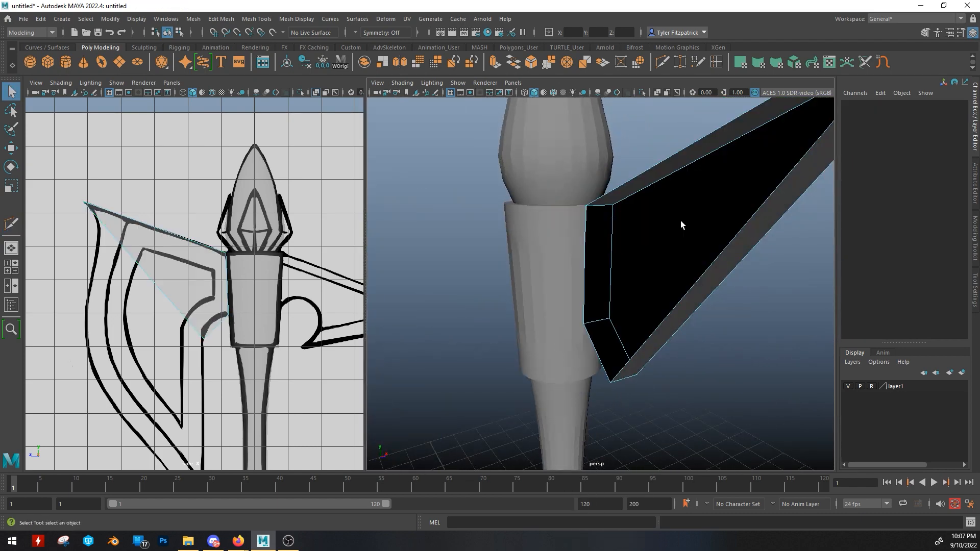
left_click(608, 222)
key("Delete")
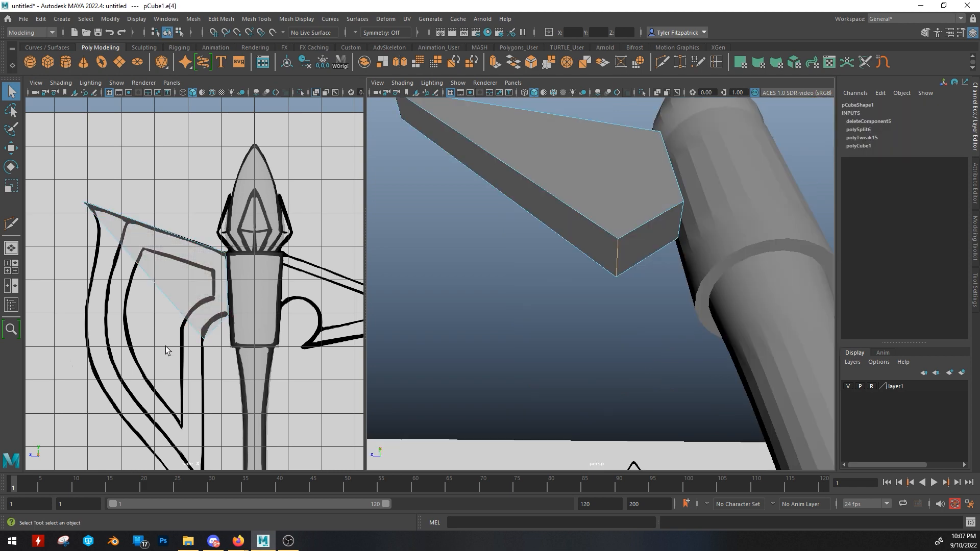
Step: Move the blade's lower corner edge outward in the side view until it sits directly below the upper outer tip
left_click(165, 346, "alt")
scroll(209, 342, "up", 4)
middle_click_drag(209, 343, 236, 319, "alt")
key("w")
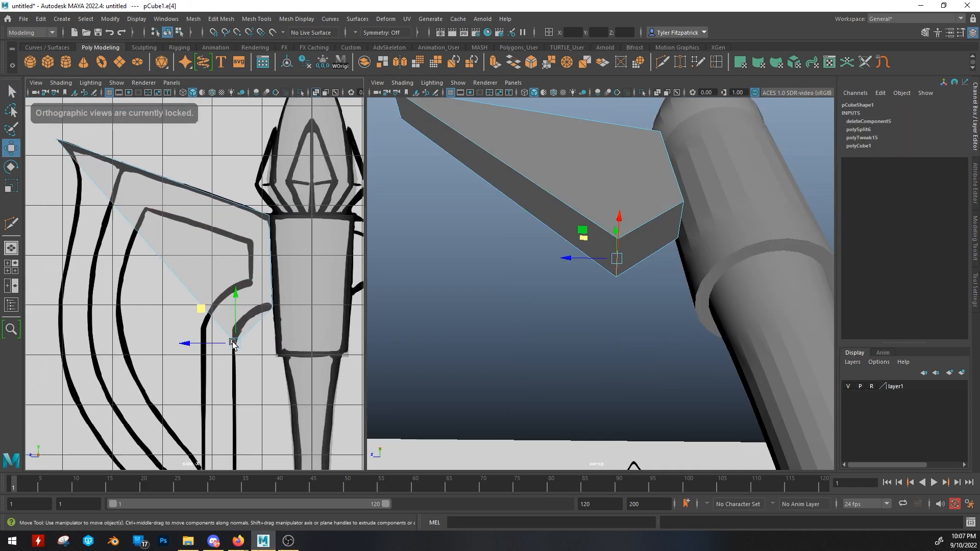
left_click_drag(201, 309, 28, 290)
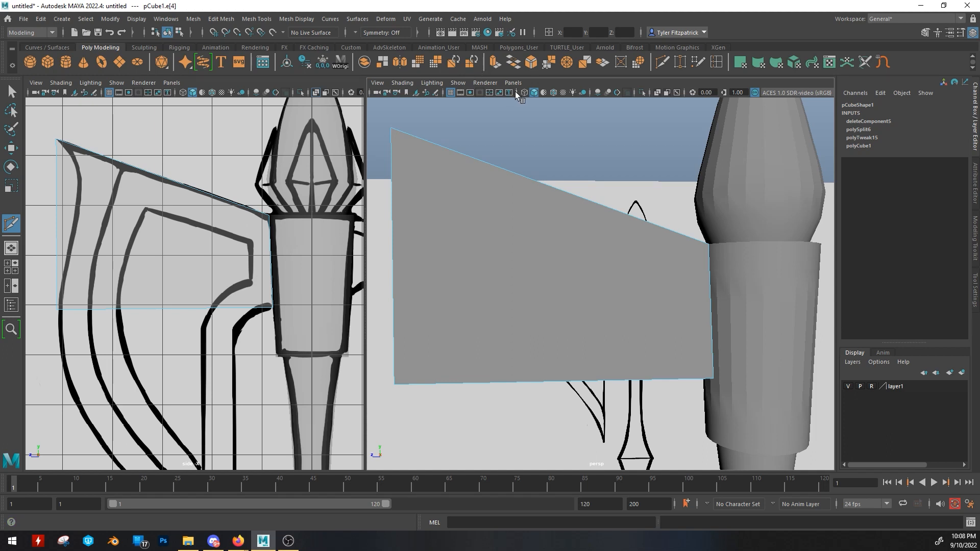
Step: Show the wireframe over the shading in the side view and cut four edge loops across the blade from outer edge to collar
left_click(213, 94)
scroll(194, 266, "up", 2)
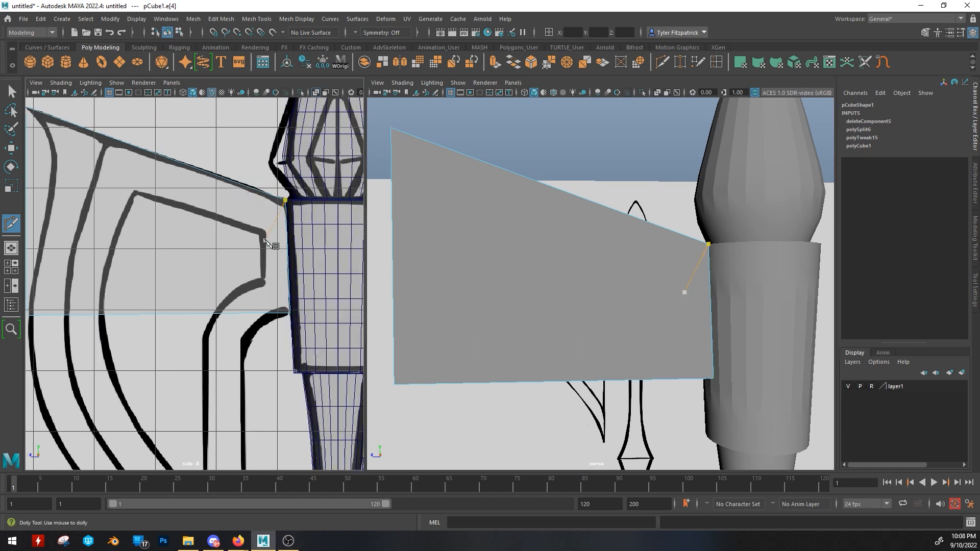
left_click(286, 200)
middle_click_drag(55, 150, 78, 158, "alt")
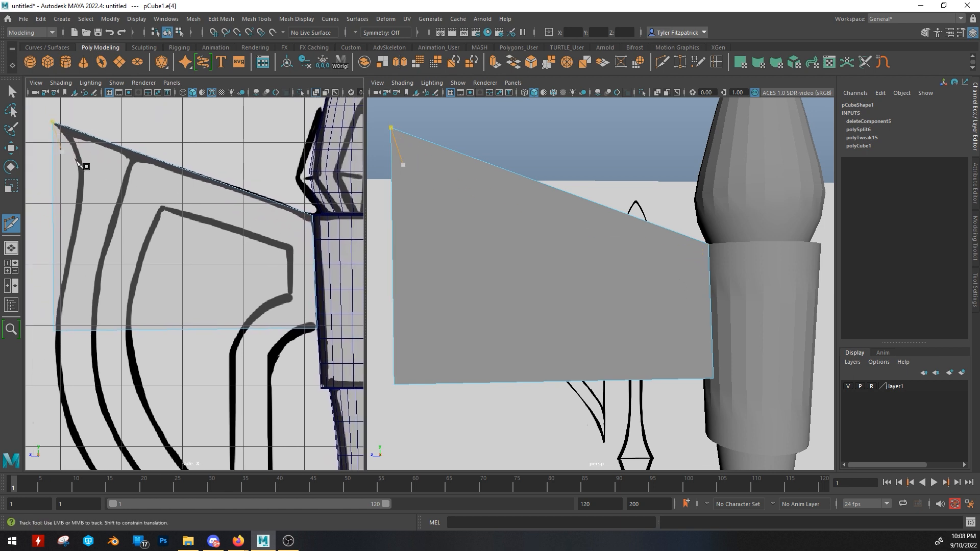
left_click(48, 180)
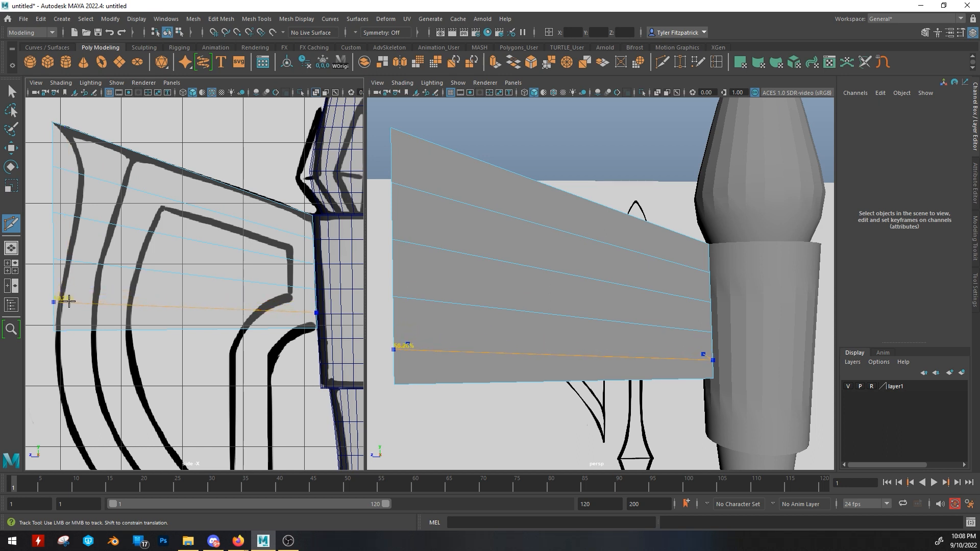
key("q")
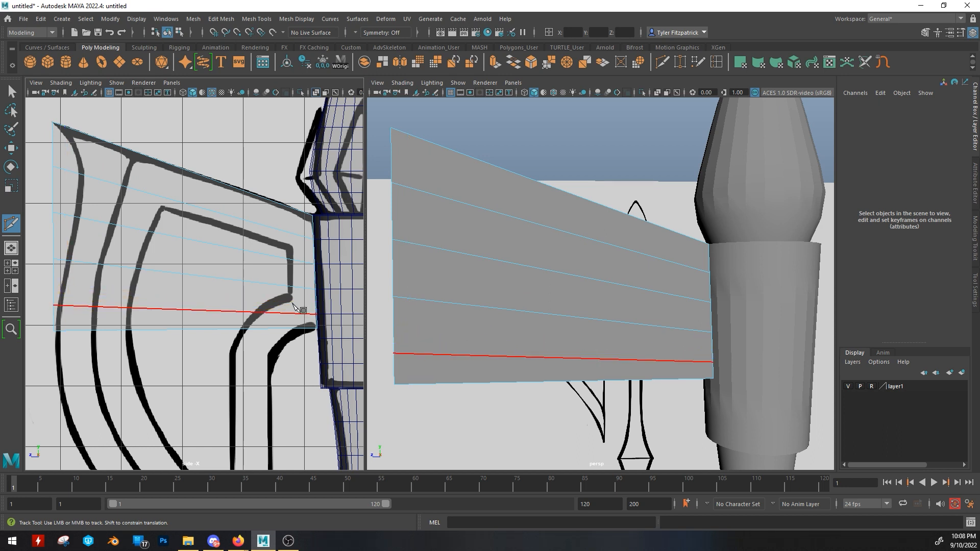
Step: Move the outer ends of the new loops inward onto the reference blade's outer curve
middle_click_drag(472, 199, 558, 234, "alt")
left_click_drag(558, 234, 484, 221, "alt")
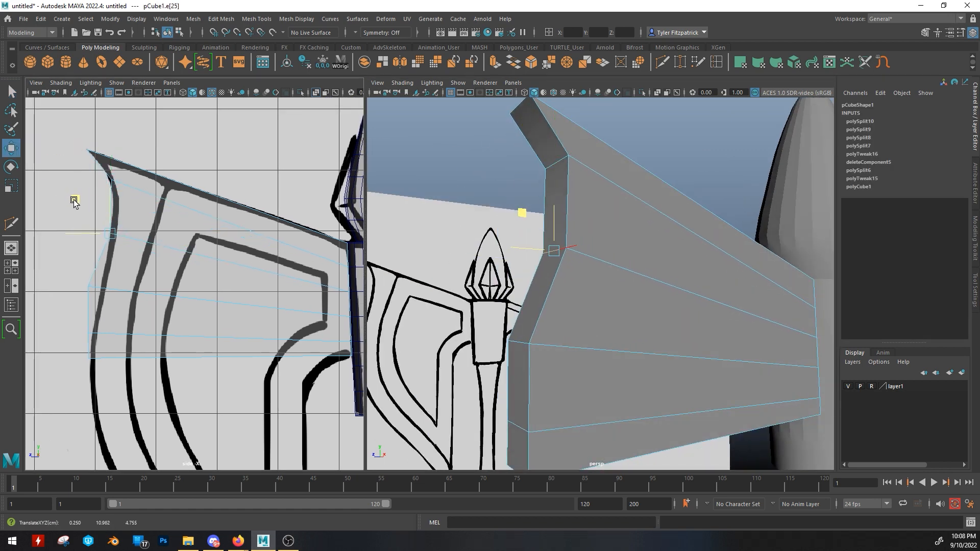
key("Down")
key("Down")
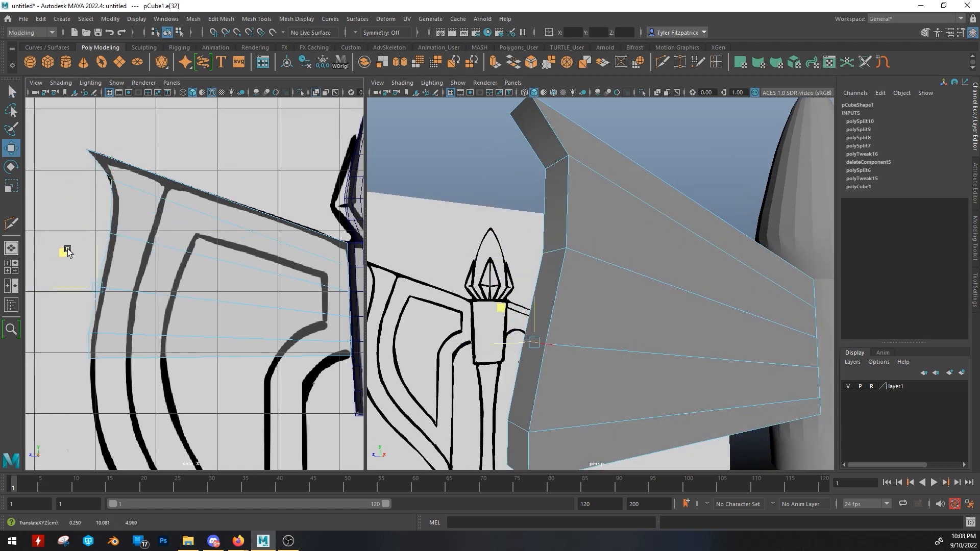
Step: Refine the spacing and position of the outer edges so the blade profile follows the reference curve more closely
scroll(239, 286, "up", 3)
scroll(239, 286, "up", 1)
middle_click_drag(239, 286, 308, 449, "alt")
left_click(577, 161)
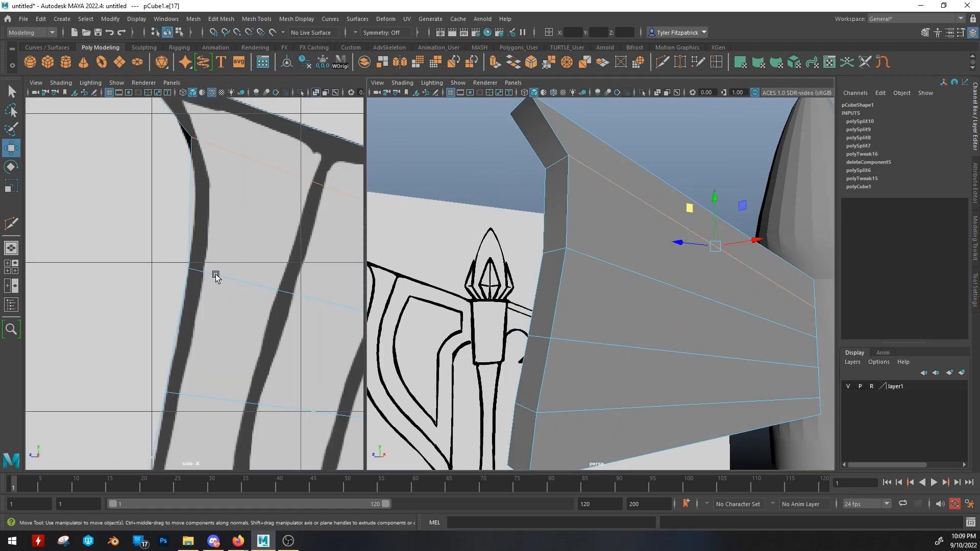
left_click(555, 250)
left_click_drag(555, 200, 555, 177)
left_click_drag(505, 225, 508, 223)
middle_click_drag(214, 286, 214, 234, "alt")
left_click(539, 337)
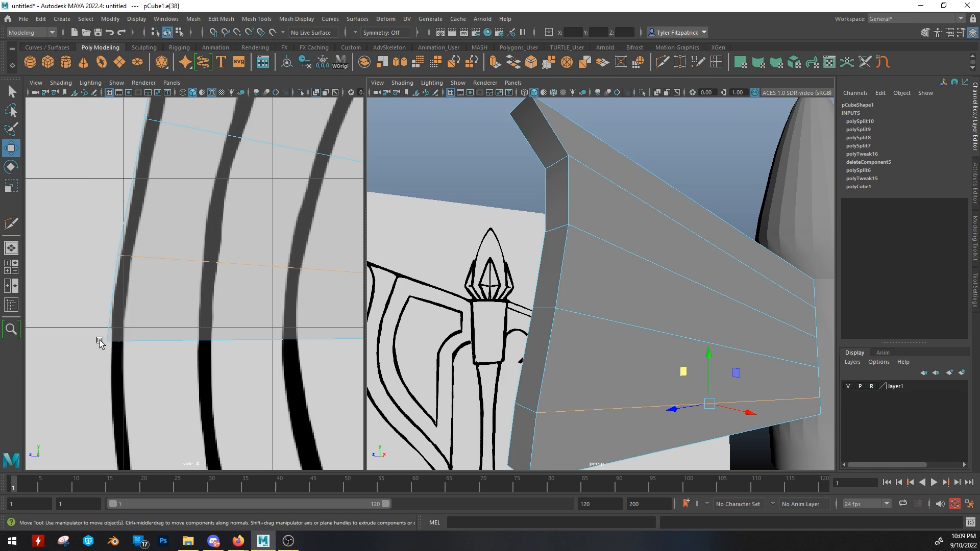
Step: Extrude the blade's bottom faces downward twice along the reference and delete the unneeded faces on the underside and open centre side
left_click(182, 226)
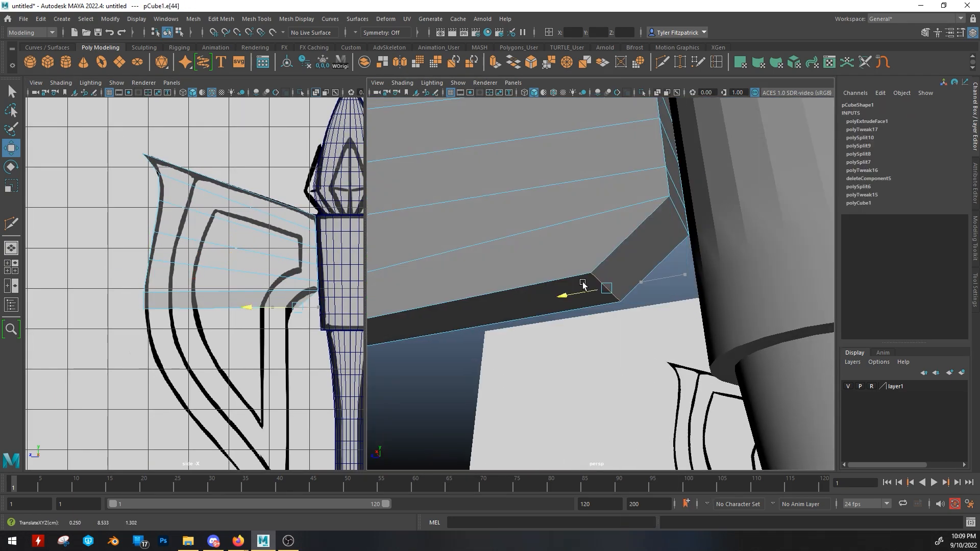
left_click(596, 231)
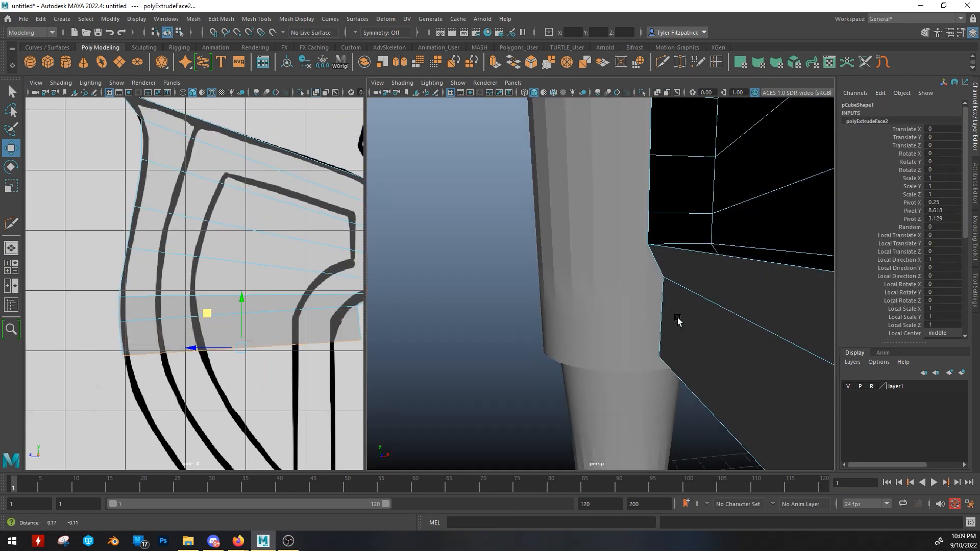
left_click(692, 345)
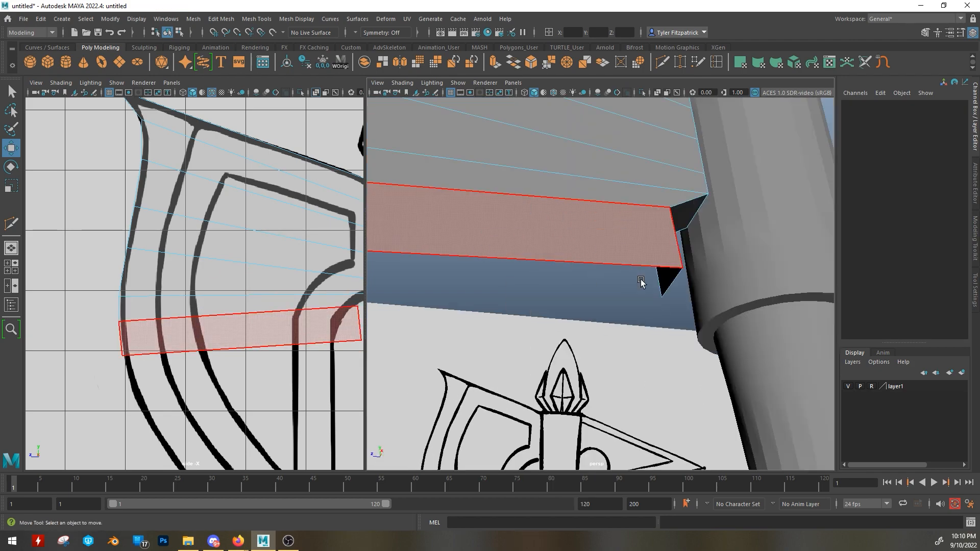
left_click(674, 234)
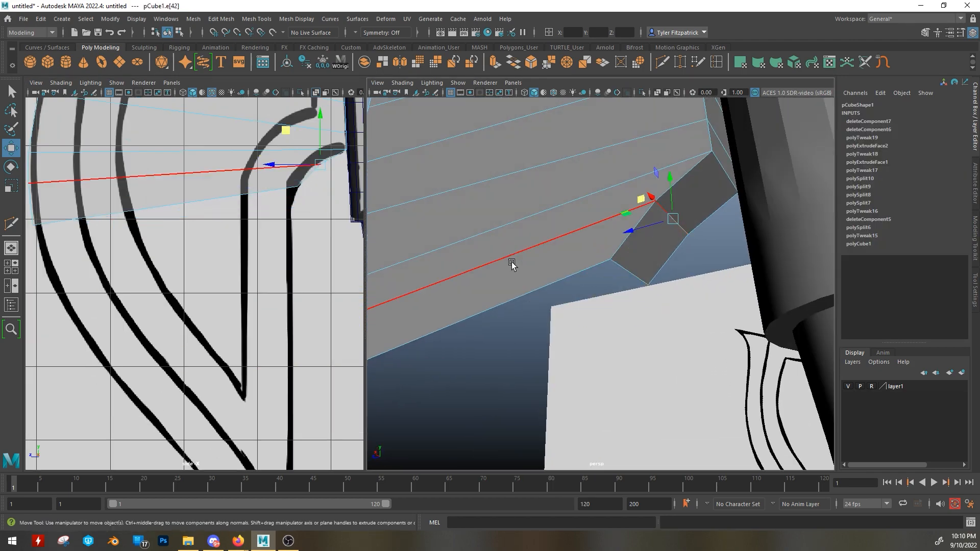
Step: Extrude the blade's open bottom edges down to the reference's lower tip and insert 8 edge loops across the long new section
left_click_drag(131, 170, 121, 209, "shift")
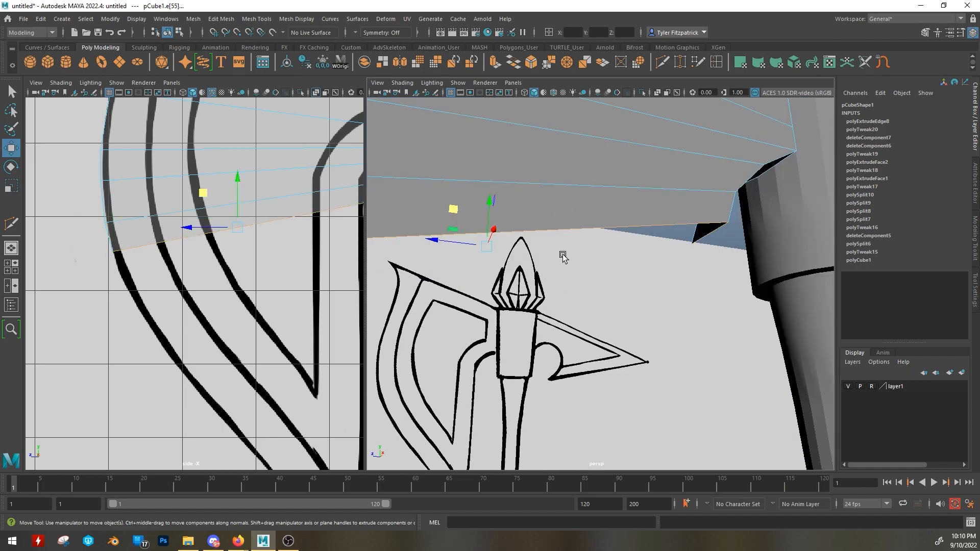
left_click_drag(237, 137, 237, 177, "shift")
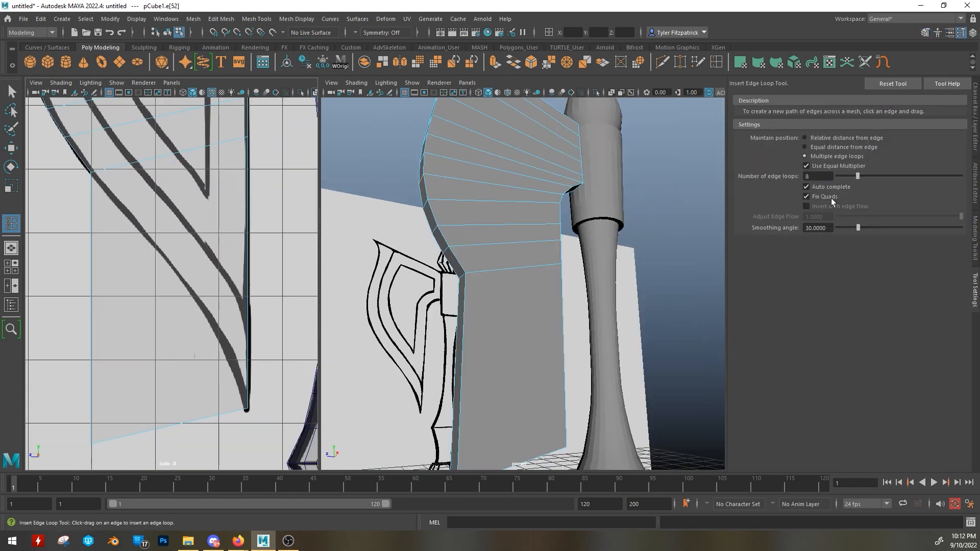
left_click(96, 262)
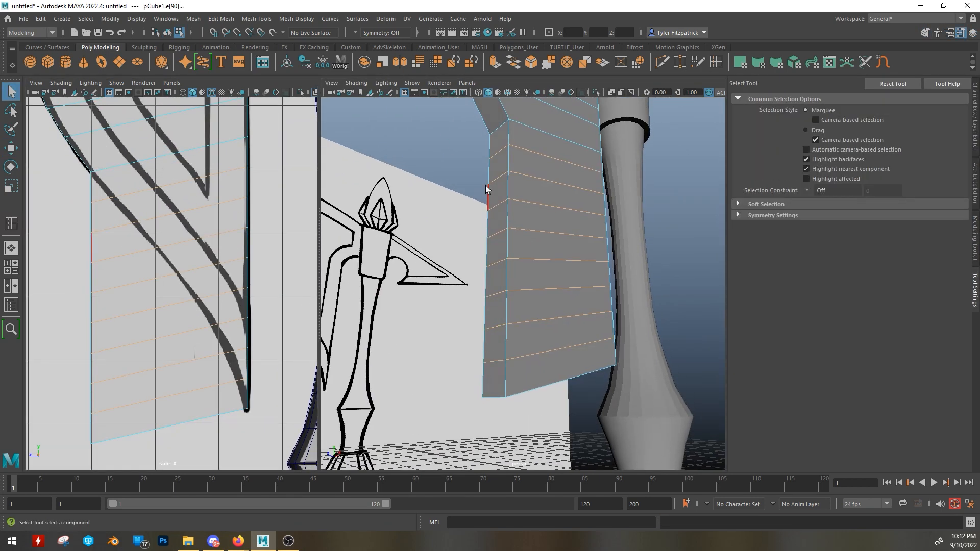
Step: Move the outer edges of the upper new loops inward onto the reference blade's outer curve
key("w")
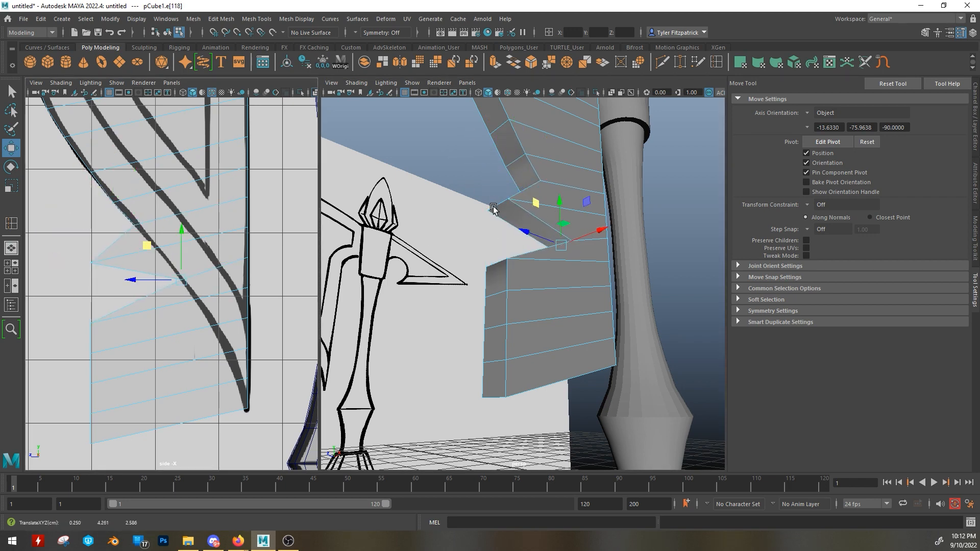
left_click(494, 208)
left_click_drag(57, 229, 126, 220)
left_click(495, 264)
left_click_drag(57, 289, 166, 271)
left_click(499, 293)
left_click_drag(56, 319, 181, 298)
Step: Move the remaining lower outer edges, including the bottom corner, onto the reference curve so the blade tapers to its tip
left_click(500, 326)
middle_click_drag(269, 352, 272, 327, "alt")
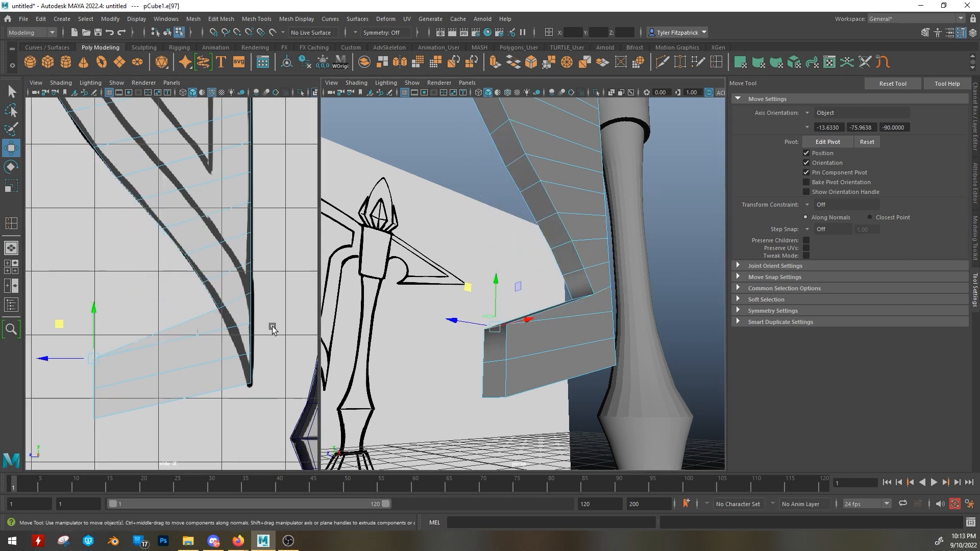
left_click_drag(59, 324, 200, 307)
left_click(497, 363)
left_click_drag(59, 355, 207, 328)
left_click_drag(550, 357, 561, 321, "alt")
left_click(477, 355)
left_click_drag(59, 385, 209, 345)
Step: Bridge the two open edges at the blade's lower tip to close the gap
middle_click_drag(571, 306, 491, 276, "alt")
scroll(490, 276, "up", 5)
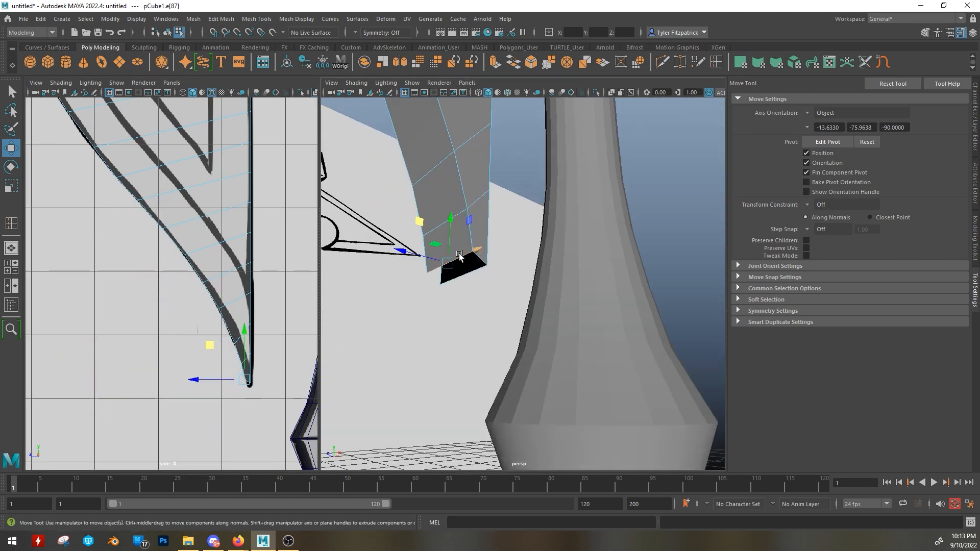
key("q")
left_click(464, 275, "shift")
left_click(513, 63)
left_click_drag(470, 160, 440, 237, "alt")
scroll(440, 237, "down", 8)
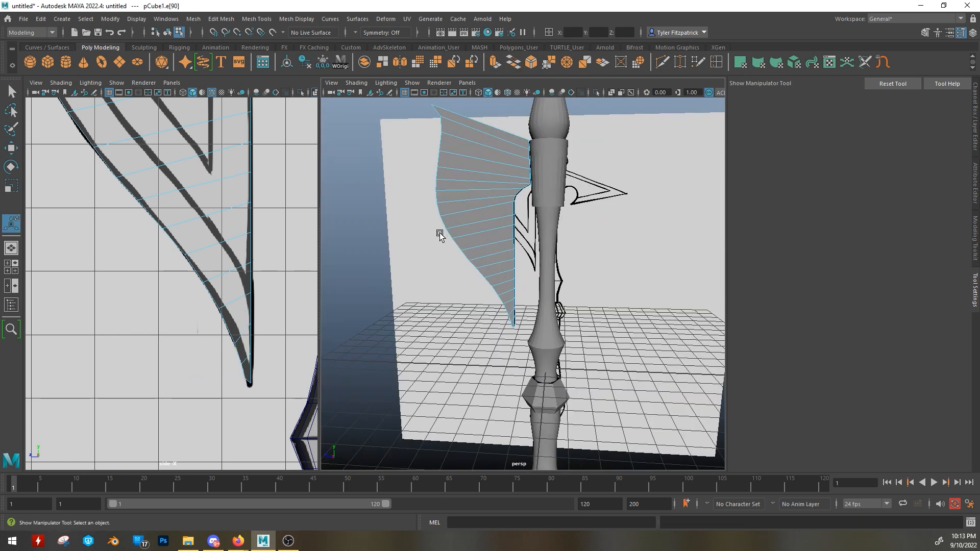
Step: Start a Multi-Cut at the blade's back edge near the lower tip and follow the reference's outer bevel line upward along its lower curve
middle_click_drag(440, 237, 473, 302, "alt")
scroll(472, 302, "up", 5)
left_click(662, 62)
middle_click_drag(219, 253, 270, 440, "alt")
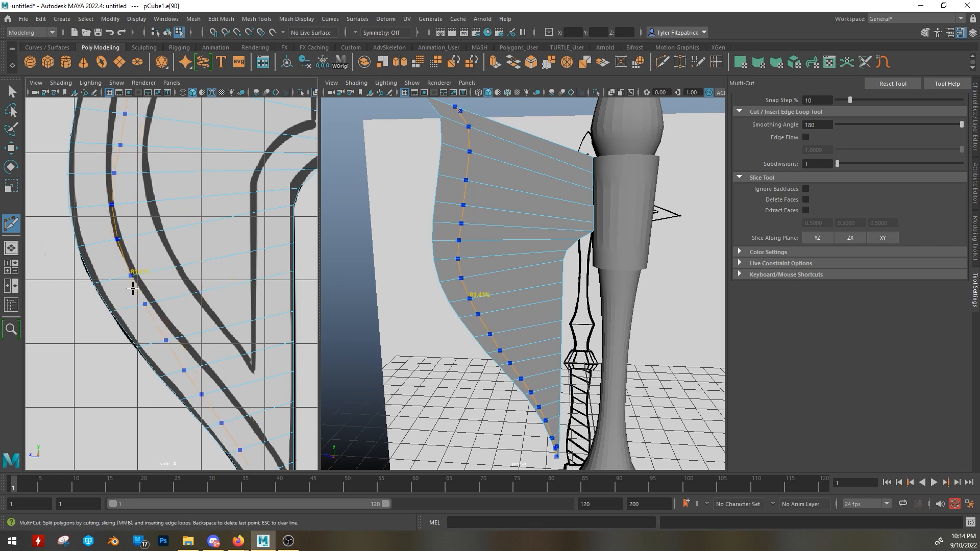
middle_click_drag(186, 287, 174, 212, "alt")
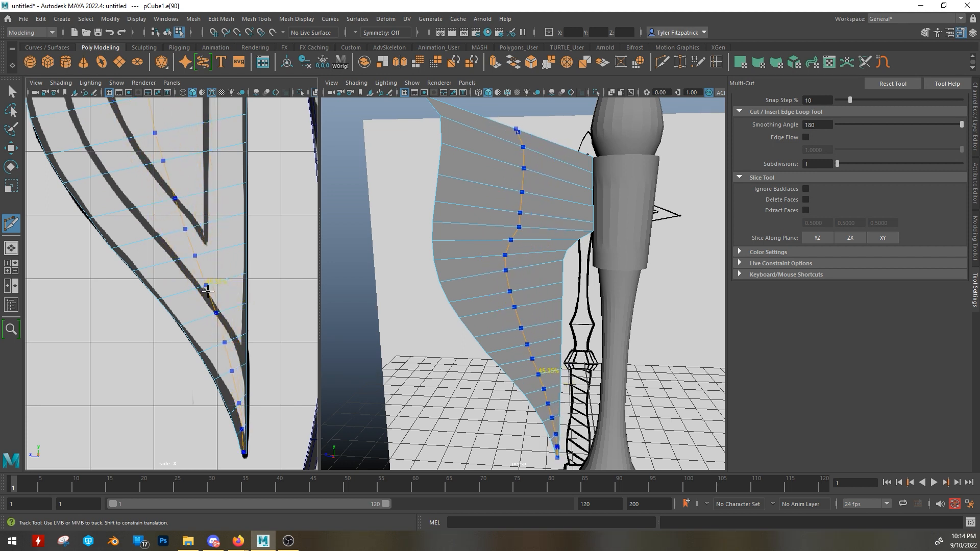
scroll(270, 371, "up", 3)
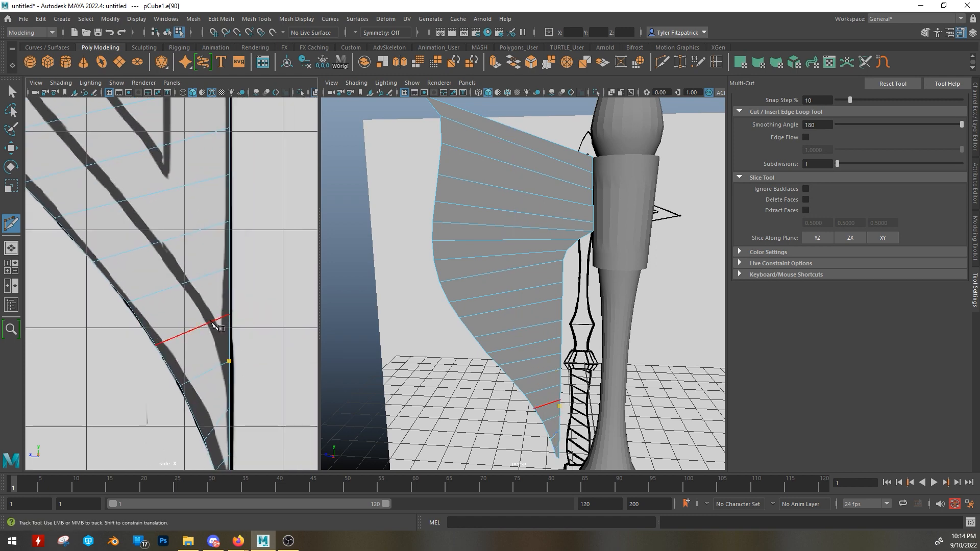
left_click(217, 316)
middle_click_drag(157, 244, 230, 378, "alt")
left_click(184, 281)
left_click(145, 237)
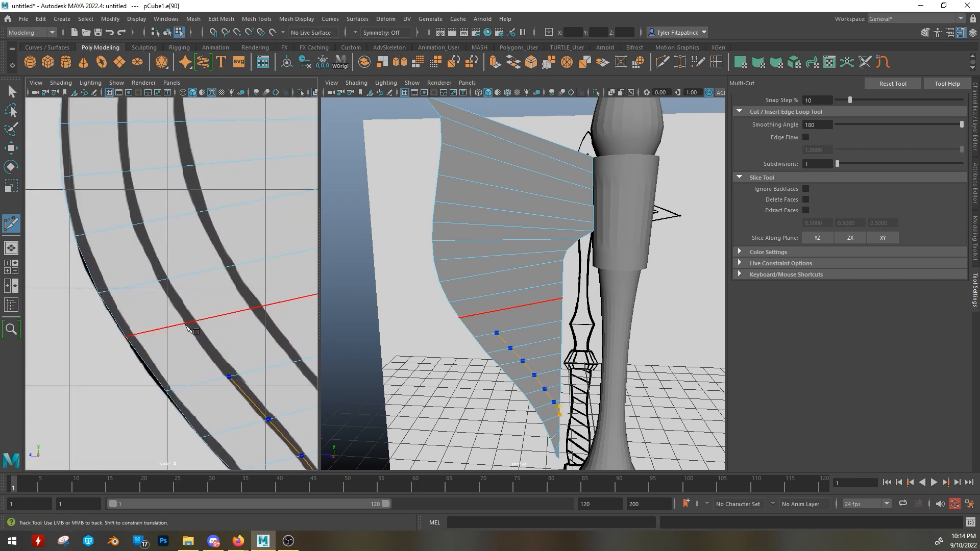
left_click(186, 323)
left_click(158, 280)
left_click(132, 225)
Step: Continue the cut up the rest of the outer bevel line to the blade's top edge and complete it
middle_click_drag(131, 224, 172, 336, "alt")
left_click(164, 282)
middle_click_drag(166, 273, 161, 363, "alt")
left_click(157, 323)
left_click(158, 277)
left_click(162, 229)
middle_click_drag(162, 228, 135, 326, "alt")
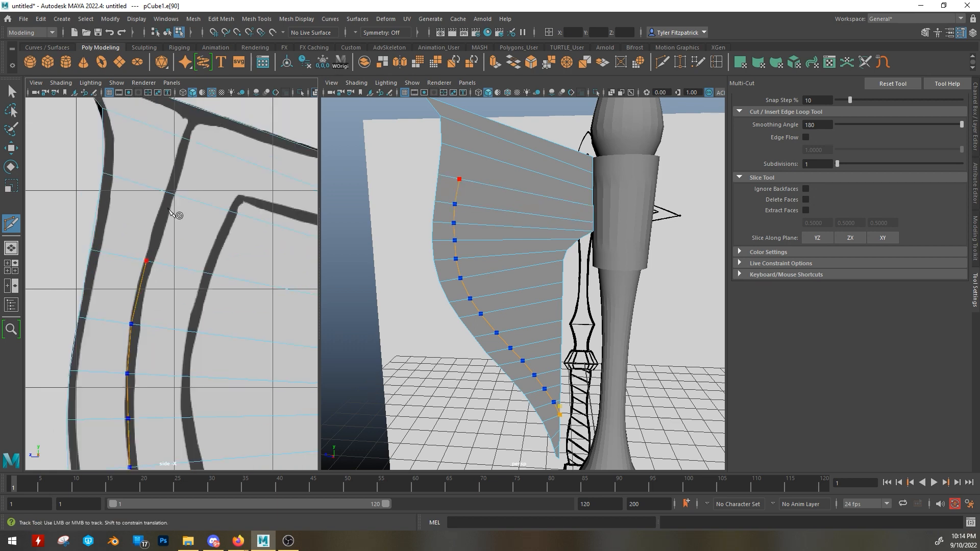
left_click(161, 169)
scroll(159, 176, "down", 3)
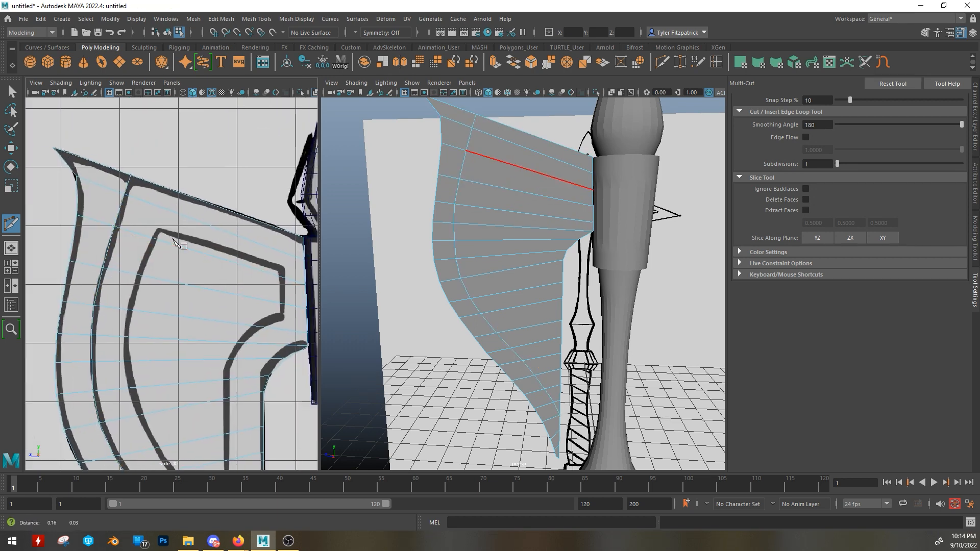
Step: Cut along the reference's inner bevel line from its upper front corner down through the upper half of its curve
scroll(189, 248, "up", 3)
left_click(160, 144)
left_click(125, 227)
middle_click_drag(126, 230, 158, 176, "alt")
left_click(130, 233)
left_click(112, 291)
middle_click_drag(114, 299, 124, 235, "alt")
left_click(116, 271)
left_click(116, 314)
left_click(123, 358)
middle_click_drag(124, 361, 87, 206, "alt")
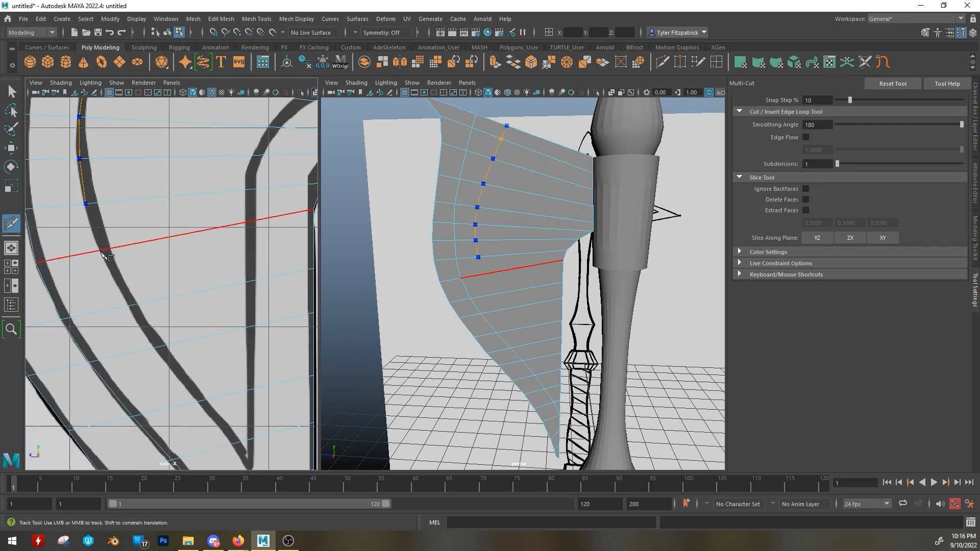
Step: Continue the inner bevel cut down the lower curve to the inner panel's pointed lower corner
left_click(101, 250)
left_click(130, 306)
left_click(155, 348)
middle_click_drag(234, 448, 159, 293, "alt")
left_click(157, 290)
scroll(189, 318, "up", 2)
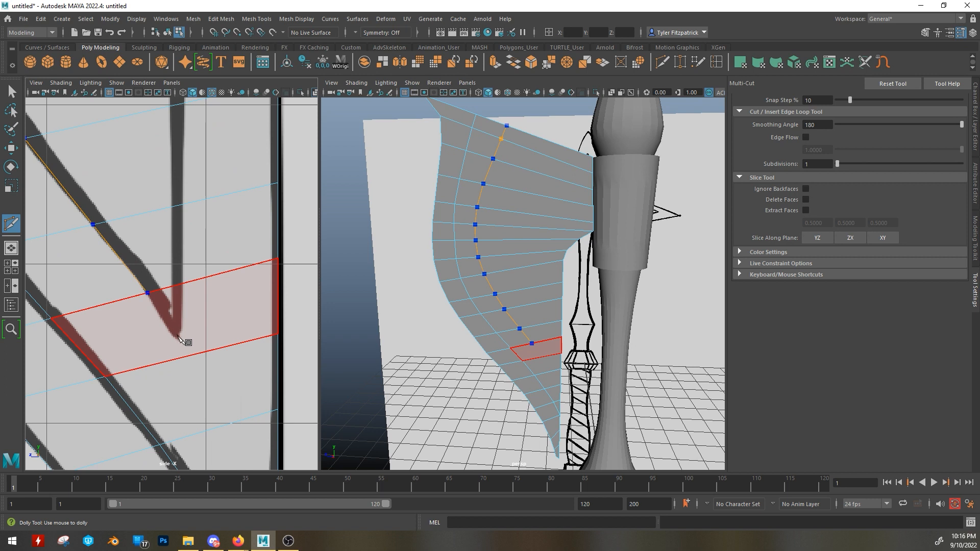
left_click(178, 337)
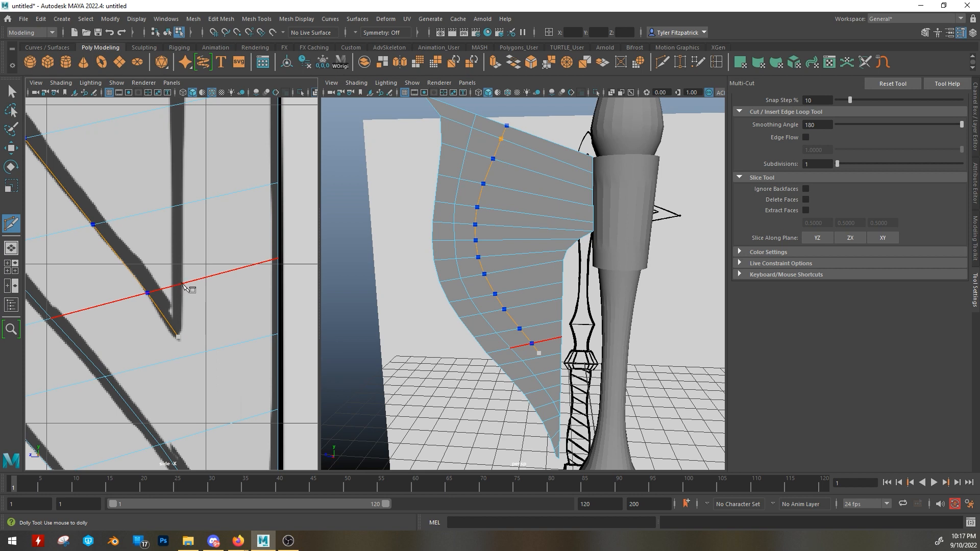
Step: Extend the cut up the inner panel's straight back line and around its concave curve to the curve's upper end, completing the cut
middle_click_drag(191, 207, 217, 387, "alt")
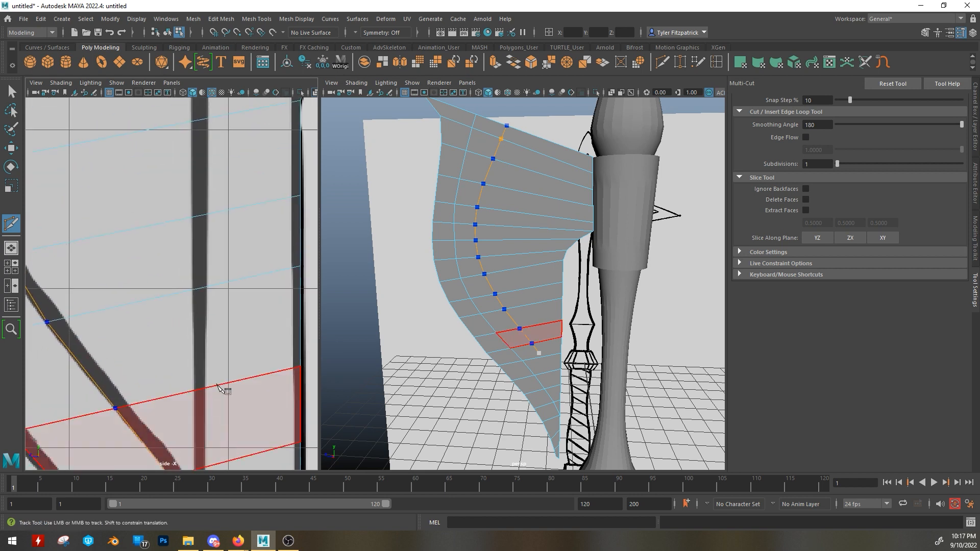
middle_click_drag(222, 194, 231, 400, "alt")
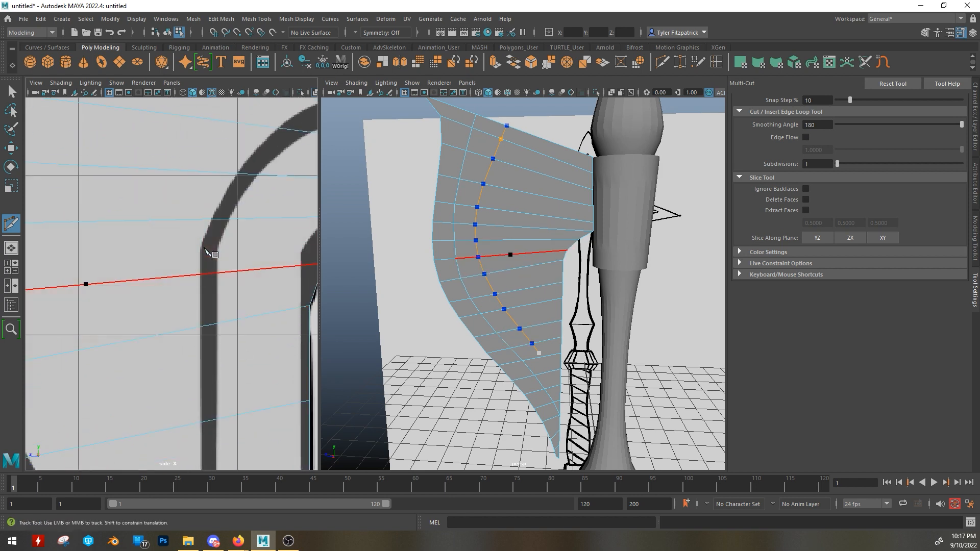
left_click(206, 253)
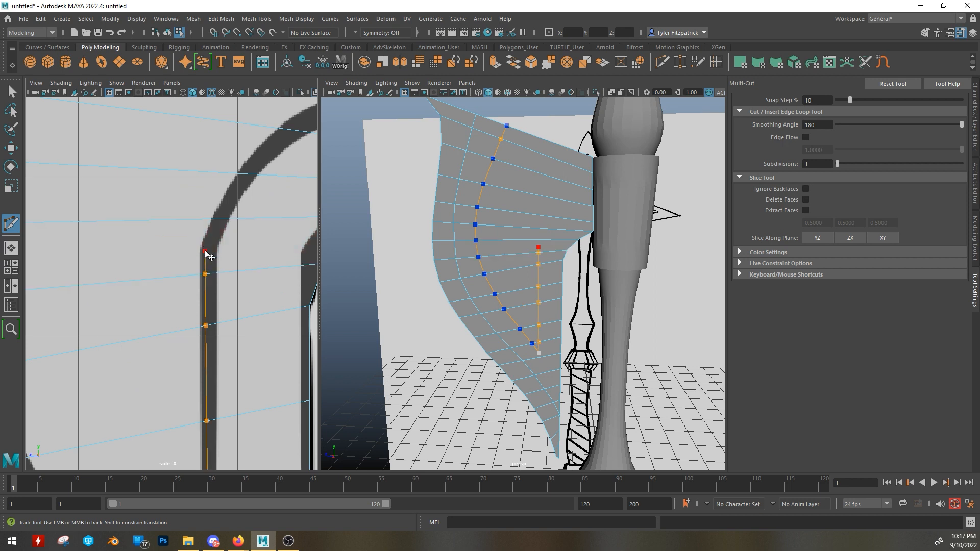
middle_click_drag(205, 253, 175, 323, "alt")
left_click(183, 303)
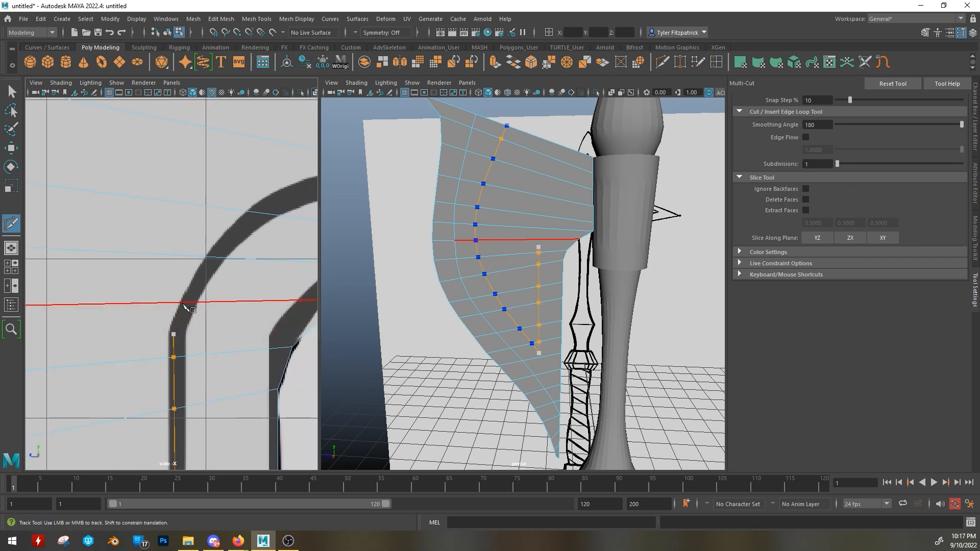
left_click(207, 257)
left_click(248, 211)
middle_click_drag(248, 212, 157, 261, "alt")
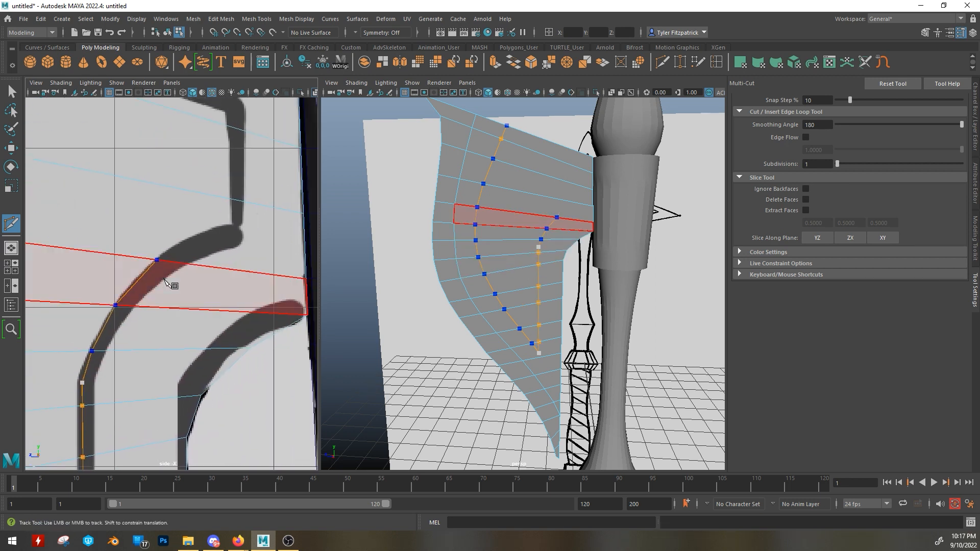
left_click(244, 233)
middle_click_drag(243, 233, 227, 290, "alt")
key("Return")
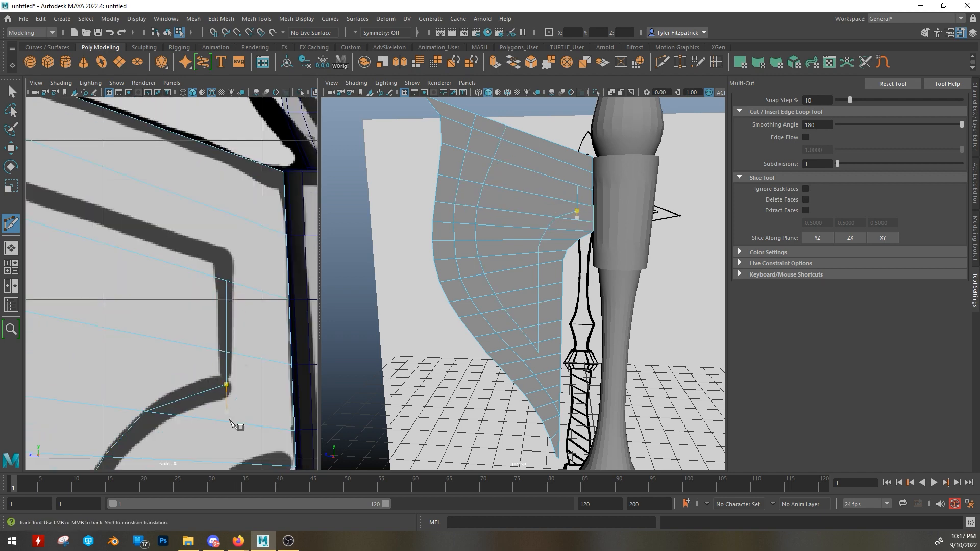
Step: Insert an edge across the strip between the outer bevel line and the cutting edge, level with the inner panel's lower point
middle_click_drag(230, 421, 267, 158, "alt")
scroll(267, 158, "down", 8)
middle_click_drag(186, 302, 202, 204, "alt")
scroll(202, 205, "up", 8)
middle_click_drag(596, 293, 597, 207, "alt")
scroll(596, 208, "up", 8)
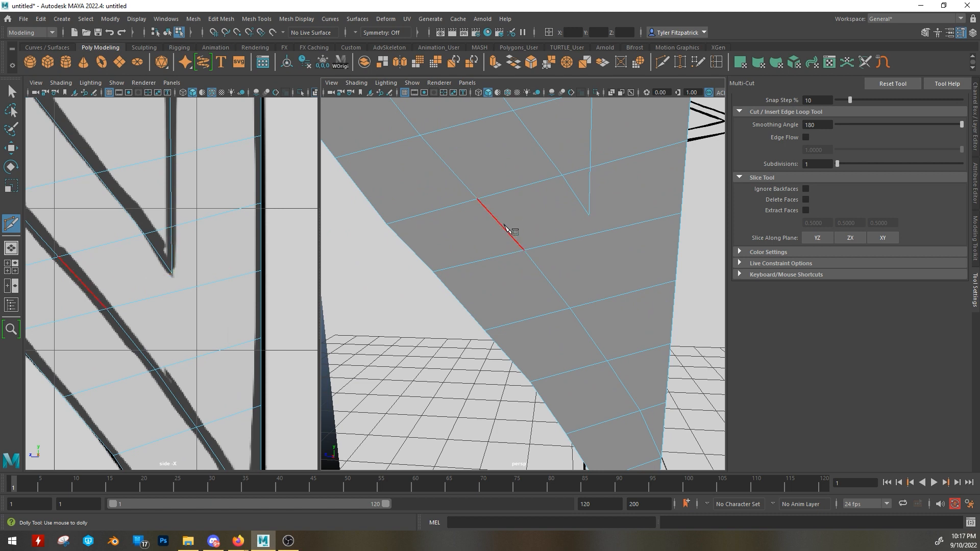
middle_click_drag(186, 344, 286, 300, "alt")
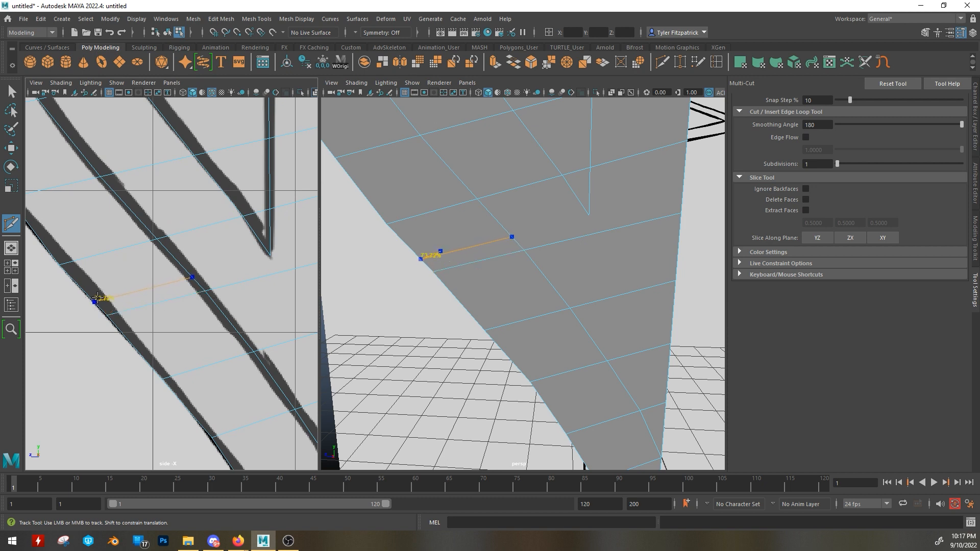
Step: Cut edges connecting the inner panel's lower point to the blade's back edge, the outer bevel line and the lower tip
middle_click_drag(234, 274, 171, 284, "alt")
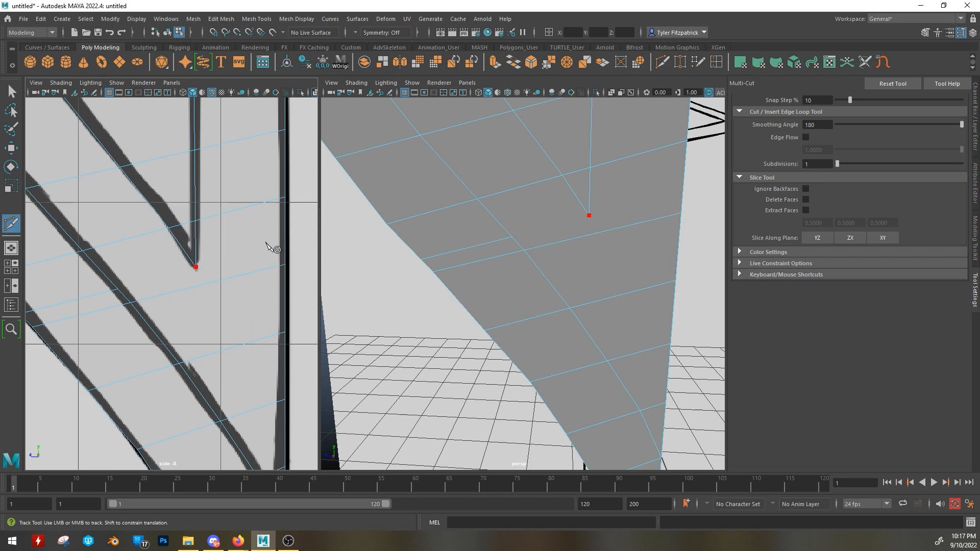
left_click_drag(677, 191, 661, 193, "alt")
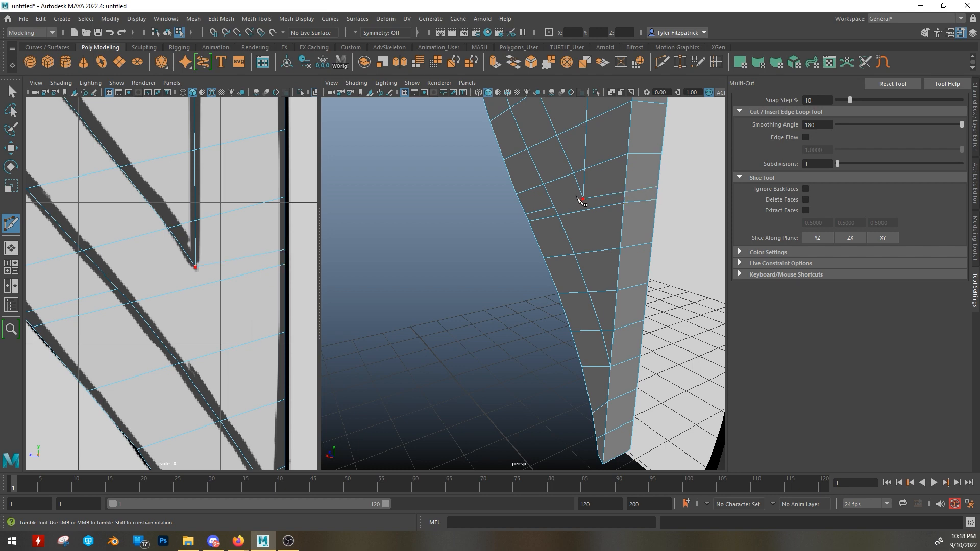
left_click_drag(582, 200, 639, 206, "alt")
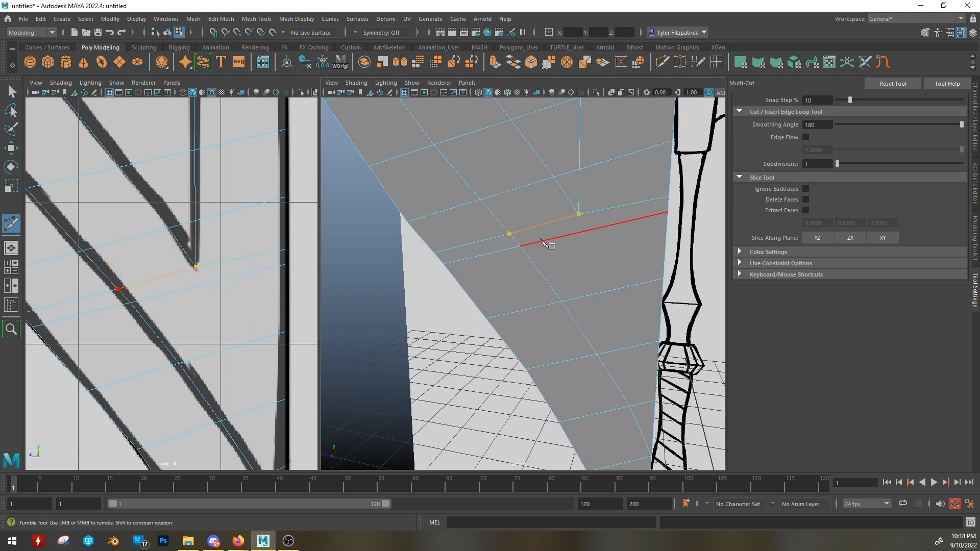
middle_click_drag(582, 215, 558, 179, "alt")
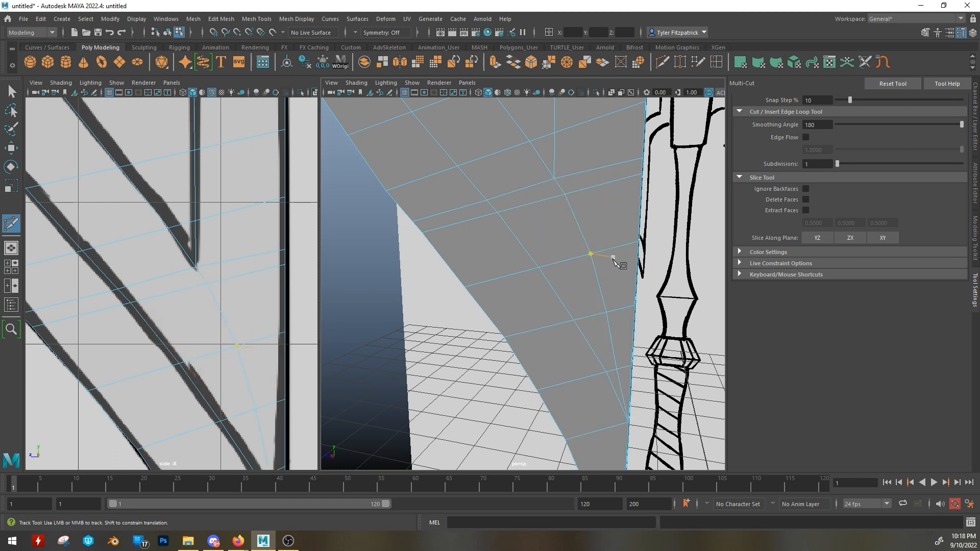
Step: Slide the edge loop just below the inner panel's lower point farther down the blade with the Slide Edge tool
left_click_drag(613, 258, 545, 280, "alt")
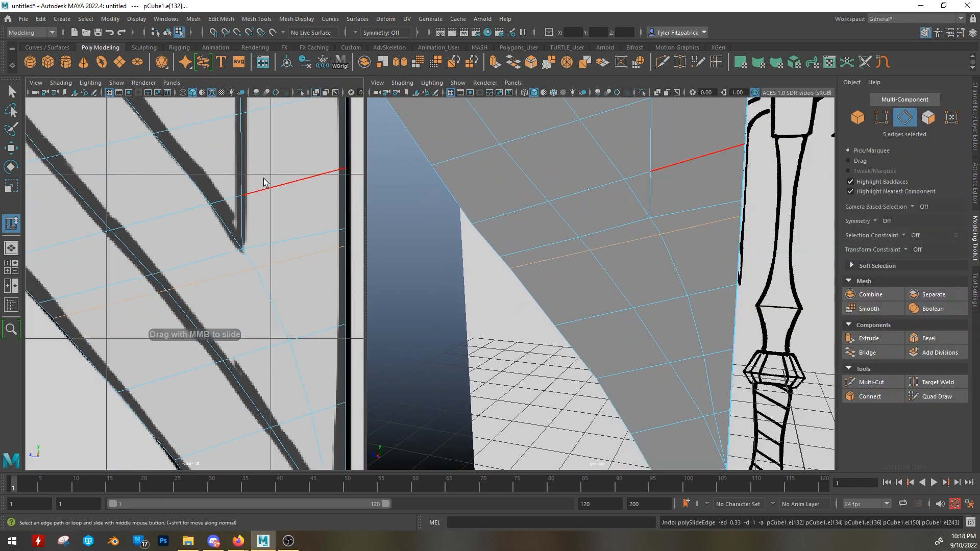
right_click_drag(264, 181, 247, 180, "alt")
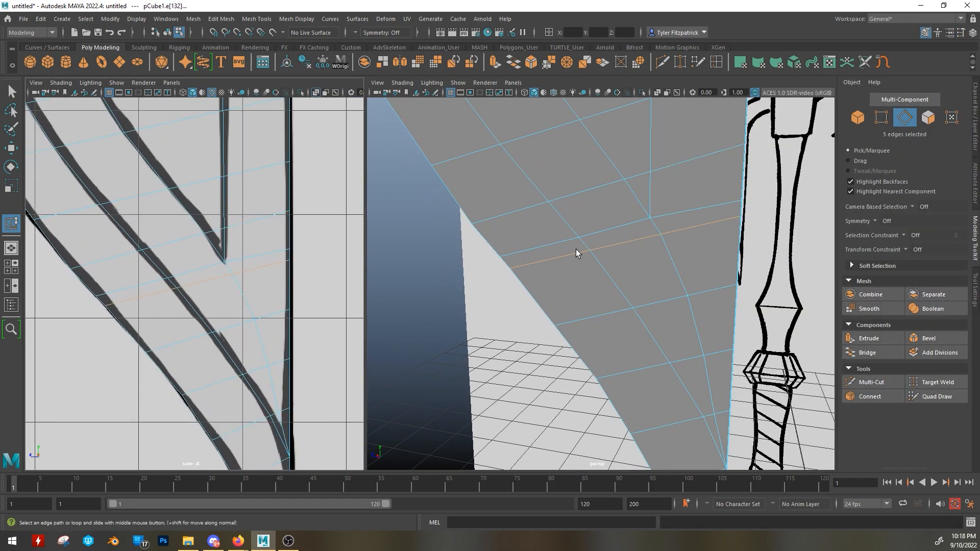
left_click_drag(576, 250, 491, 214, "alt")
middle_click_drag(491, 215, 505, 233, "alt")
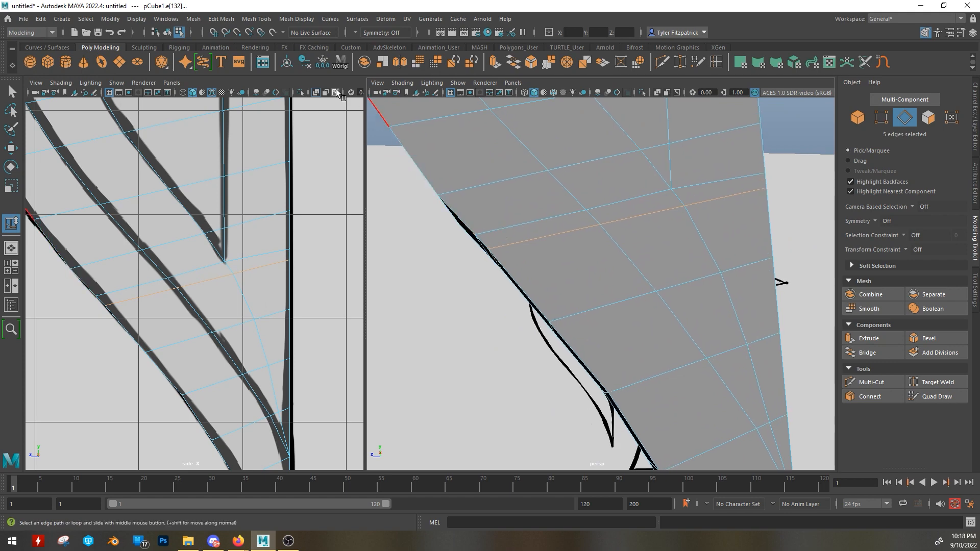
left_click(258, 20)
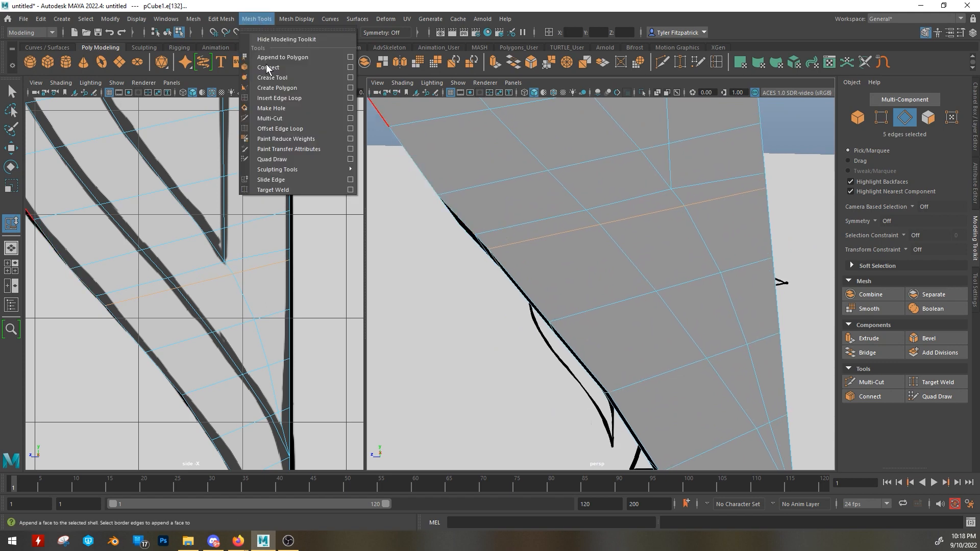
left_click(283, 179)
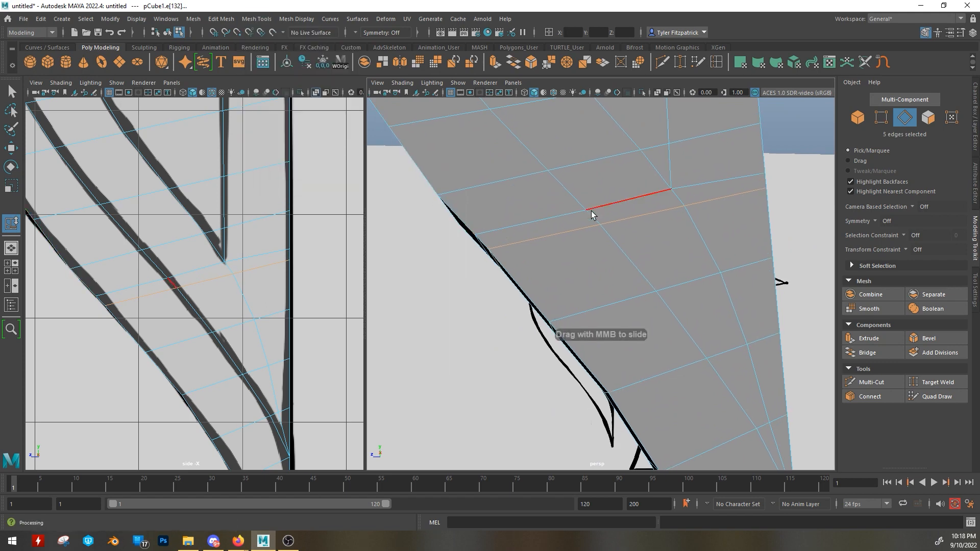
middle_click_drag(591, 211, 658, 241)
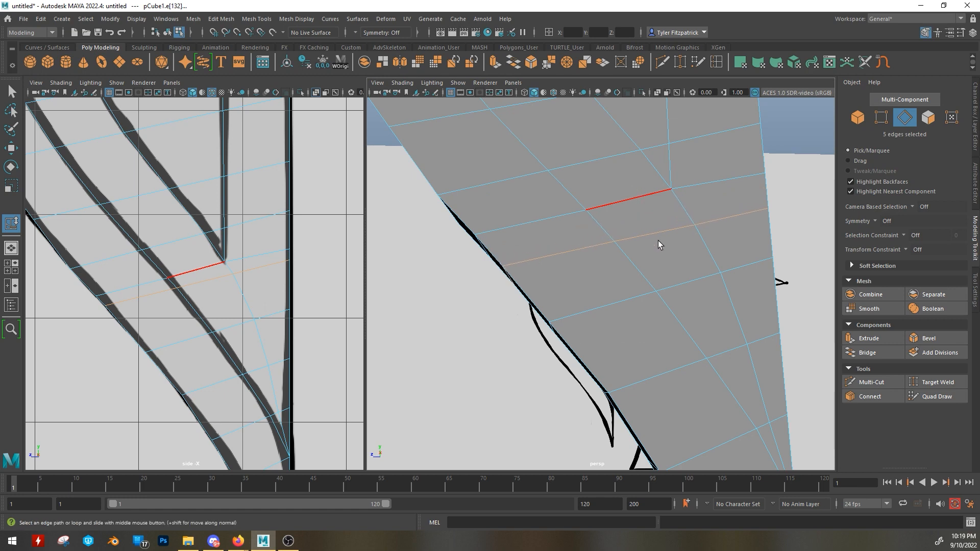
Step: Move the two vertices on the blade's curved cutting edge down to Y 8.45 to even out the edge spacing
mouse_move(666, 264)
left_mouse_down("alt")
mouse_move(661, 259)
mouse_move(660, 273)
left_mouse_up("alt")
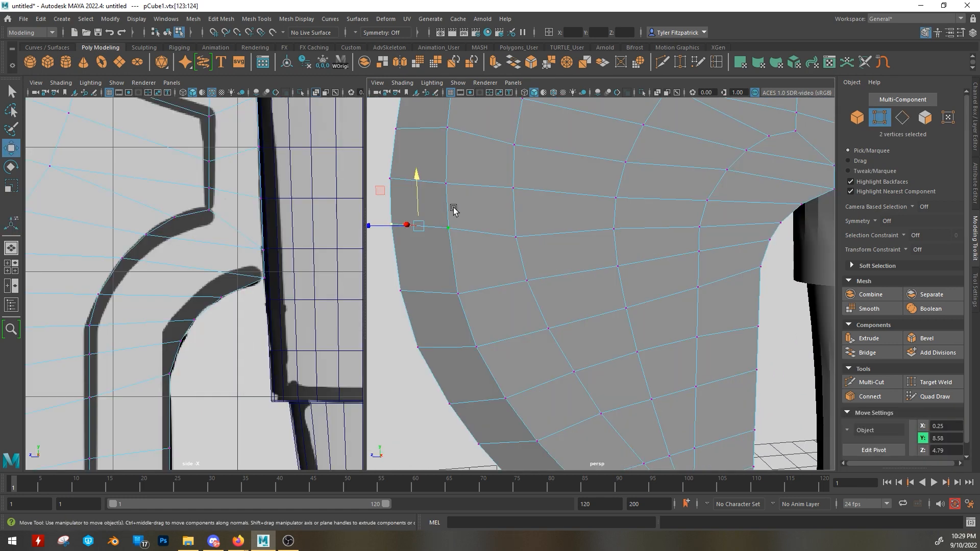
mouse_move(453, 212)
middle_mouse_down("alt")
mouse_move(560, 211)
mouse_move(537, 191)
middle_mouse_up("alt")
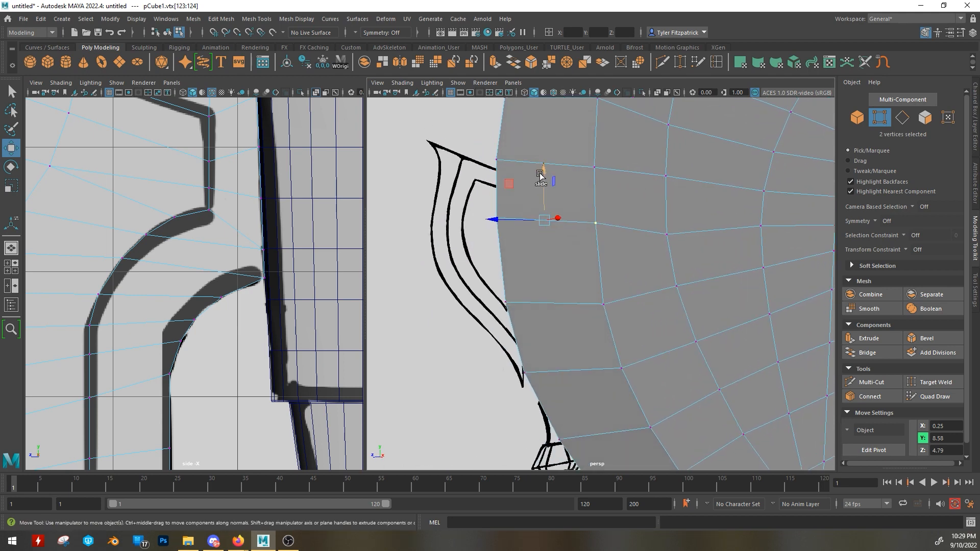
middle_click_drag(544, 167, 540, 173)
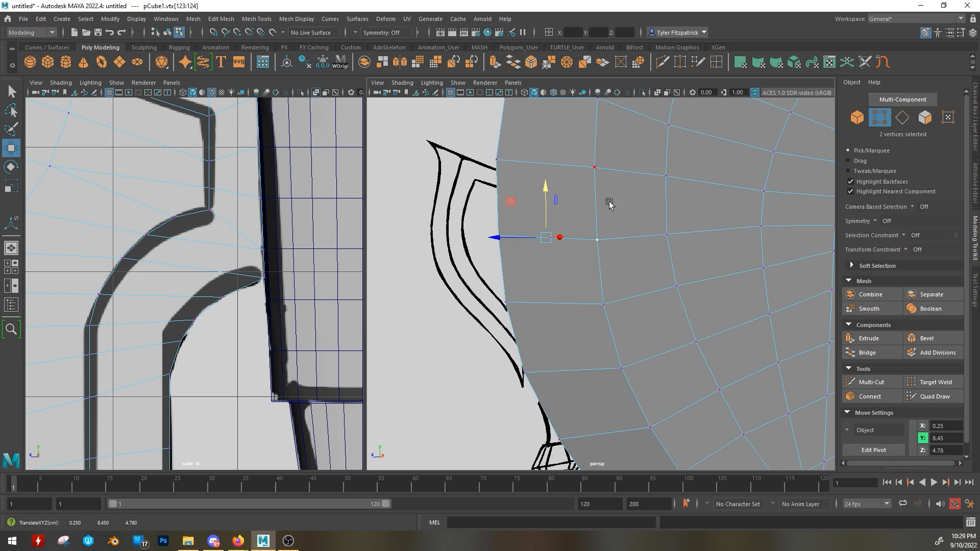
mouse_move(609, 203)
left_mouse_down("alt")
mouse_move(494, 234)
mouse_move(539, 241)
mouse_move(485, 247)
left_mouse_up("alt")
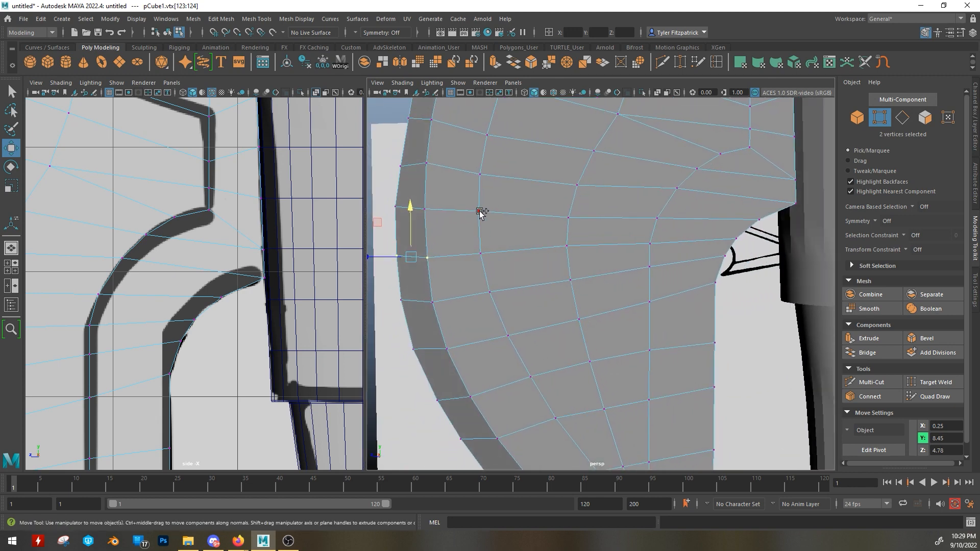
left_click_drag(480, 182, 481, 190)
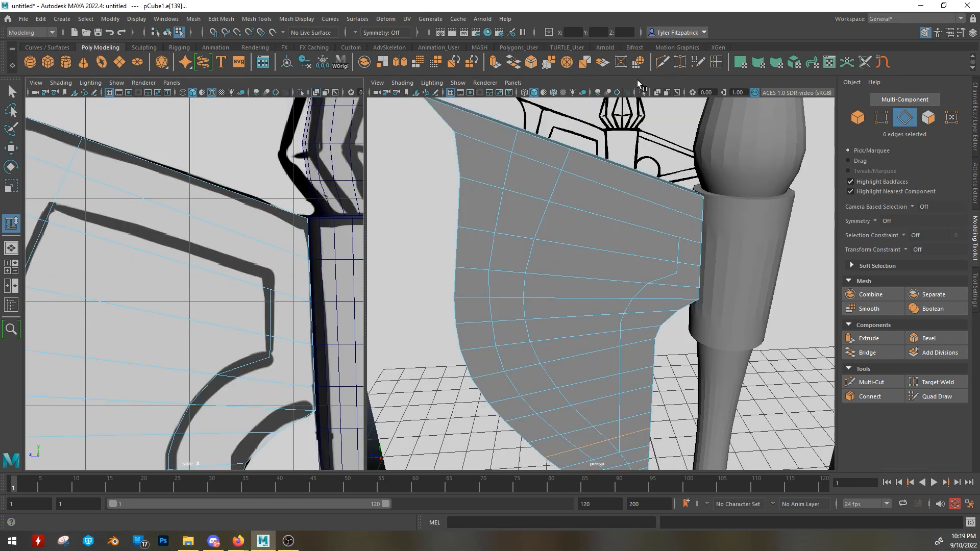
Step: Multi-Cut from the upper end of the inner panel's back line straight up to the blade's top edge
left_click(662, 62)
left_click(270, 289)
left_click(268, 244)
left_click(266, 203)
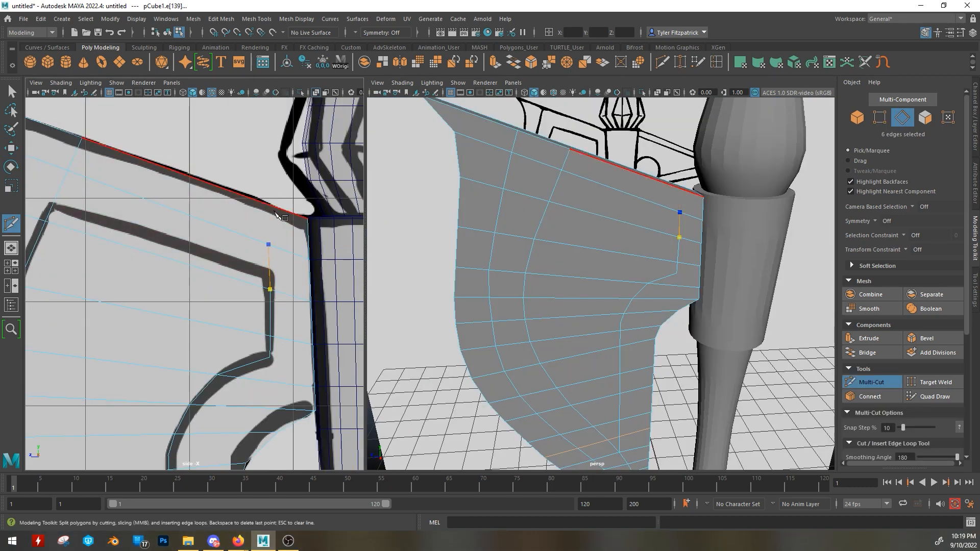
Step: Cut across the thickness of the blade's top face from the upper ends of the inner bevel lines
left_click_drag(572, 204, 631, 209, "alt")
middle_click_drag(630, 209, 584, 232, "alt")
scroll(587, 240, "up", 5)
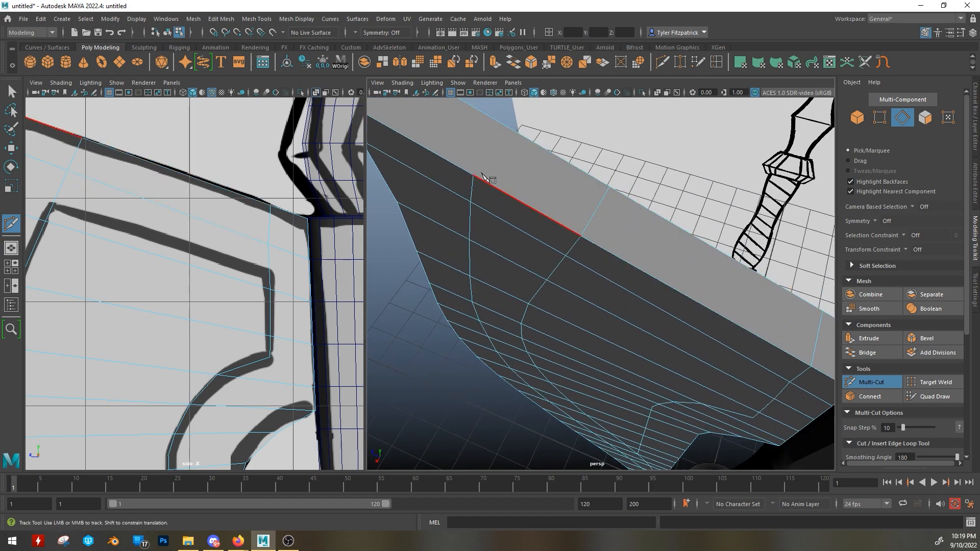
right_click(508, 133)
left_click_drag(508, 134, 537, 273, "alt")
scroll(569, 210, "down", 5)
middle_click_drag(206, 273, 289, 281, "alt")
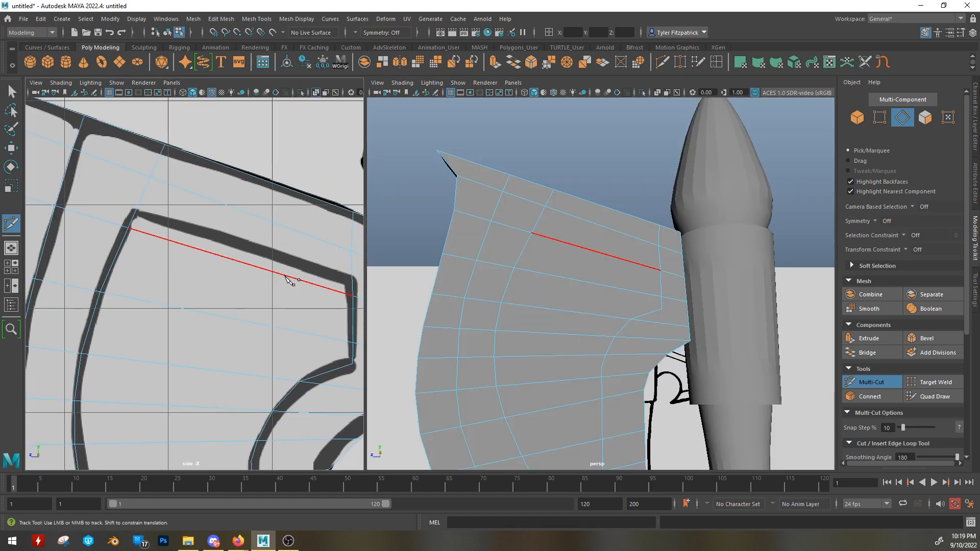
Step: Move the vertex at the upper front corner of the inner panel onto the reference's panel corner in the side view
key("w")
left_click(285, 278)
left_click(215, 201)
left_click_drag(218, 181, 216, 214)
right_click_drag(207, 217, 174, 217)
left_click(151, 209)
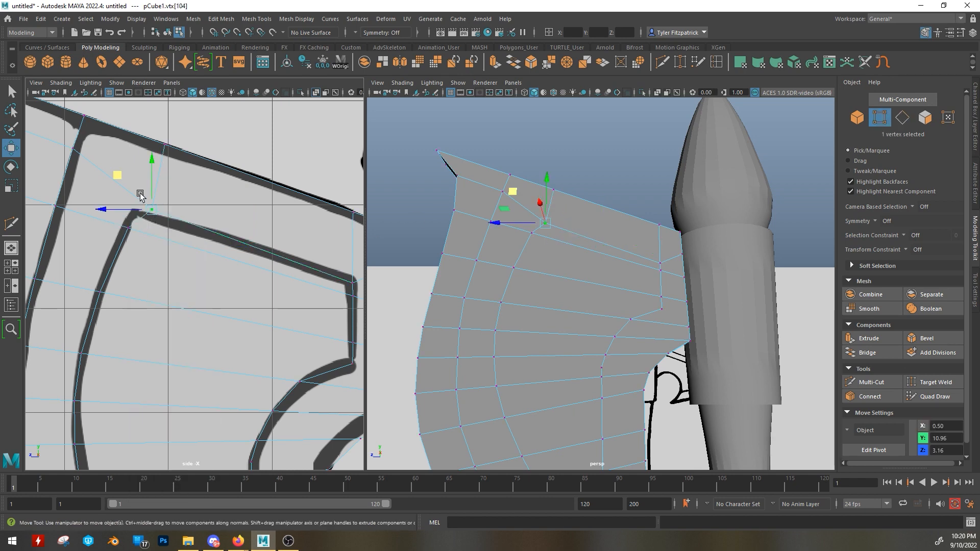
left_click_drag(118, 176, 100, 179)
Step: Lower the edge row just under the inner panel's top and flatten the four vertices of the panel's short back edge along Z
left_click(128, 228)
left_click(354, 296, "shift")
left_click_drag(207, 227, 190, 256)
middle_click_drag(306, 306, 195, 256, "alt")
left_click_drag(212, 217, 250, 325)
key("r")
left_click_drag(213, 280, 258, 280)
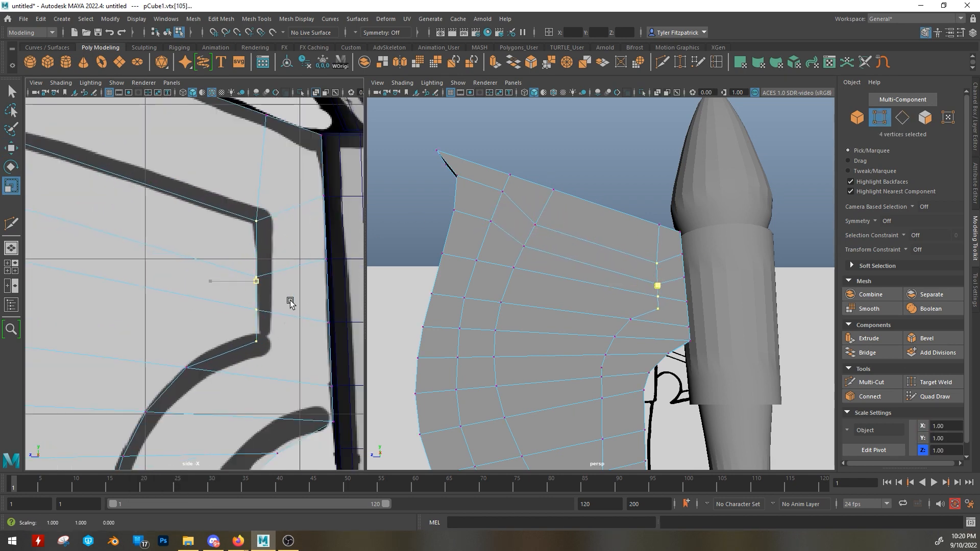
Step: Align the vertices below the inner panel's lower back corner by scaling, and adjust the vertex at the bend of its long back line
key("w")
middle_click_drag(154, 341, 198, 219, "alt")
left_click_drag(222, 160, 240, 379)
key("r")
left_click_drag(190, 277, 196, 254)
left_click(204, 267)
key("w")
middle_click_drag(77, 280, 186, 308, "alt")
mouse_move(186, 308)
right_mouse_down("alt")
mouse_move(215, 286)
mouse_move(189, 311)
right_mouse_up("alt")
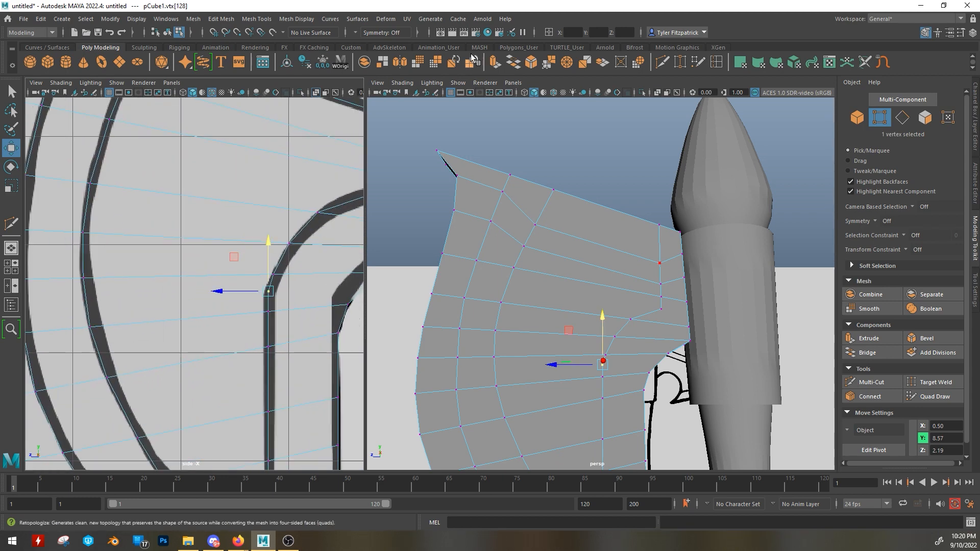
Step: Examine the blade's edge flow from the cutting edge to the inner panel's lower back corner and the edge beside the handle
middle_click_drag(269, 293, 117, 304, "alt")
left_click_drag(531, 367, 471, 296, "alt")
right_click(470, 296)
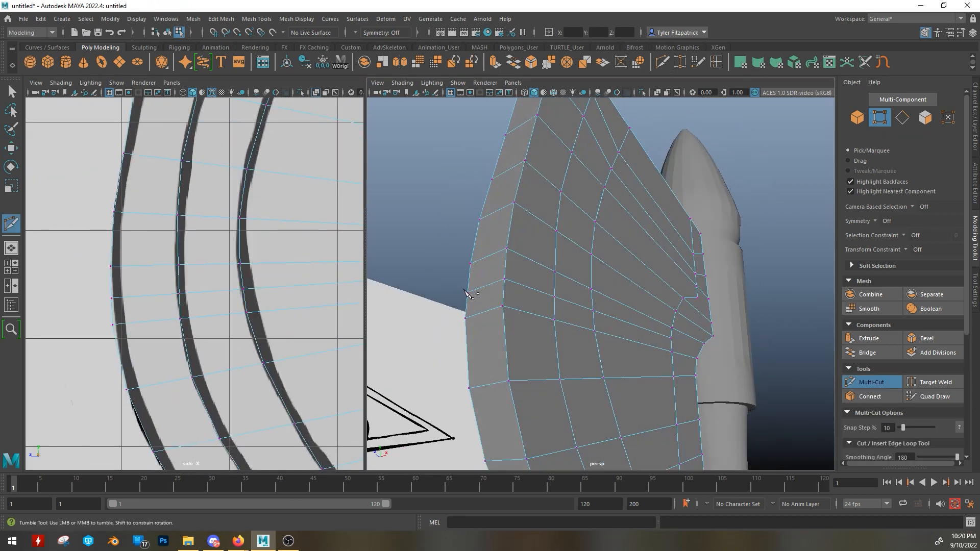
middle_click_drag(353, 286, 339, 287, "alt")
left_click_drag(439, 286, 528, 326, "alt")
right_click_drag(528, 326, 603, 409, "alt")
middle_click_drag(603, 408, 553, 391, "alt")
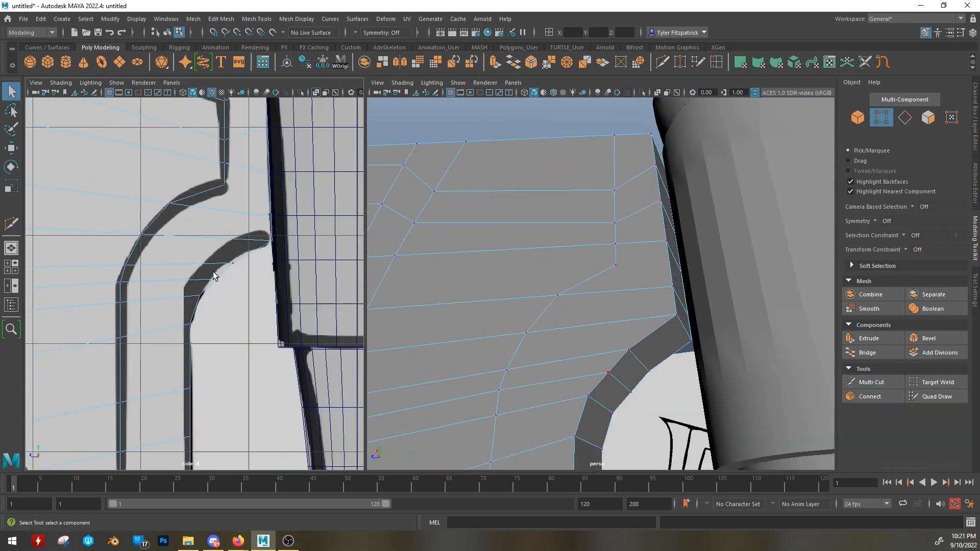
left_click(236, 263)
scroll(159, 328, "down", 3)
scroll(645, 254, "up", 3)
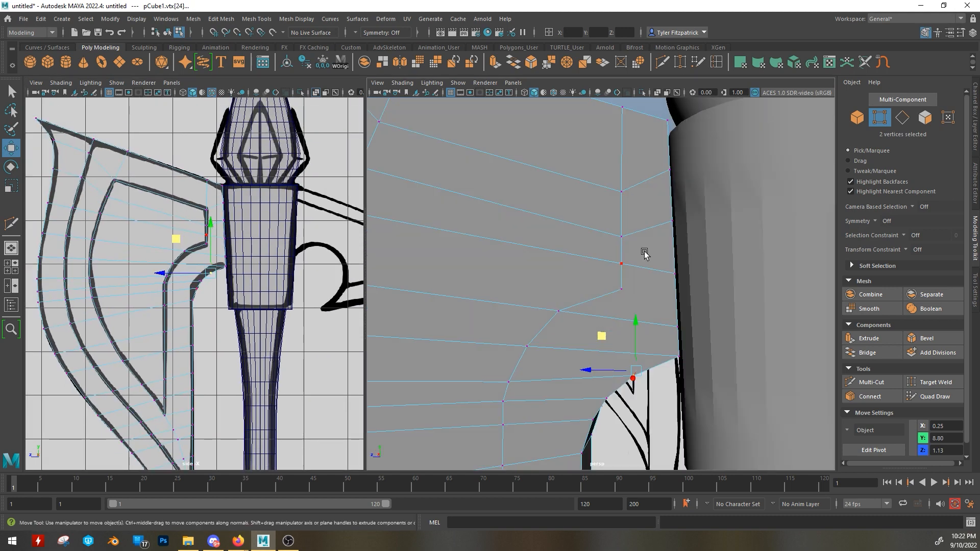
left_click_drag(655, 289, 635, 284, "alt")
right_click_drag(635, 284, 730, 300, "alt")
middle_click_drag(717, 297, 652, 331, "alt")
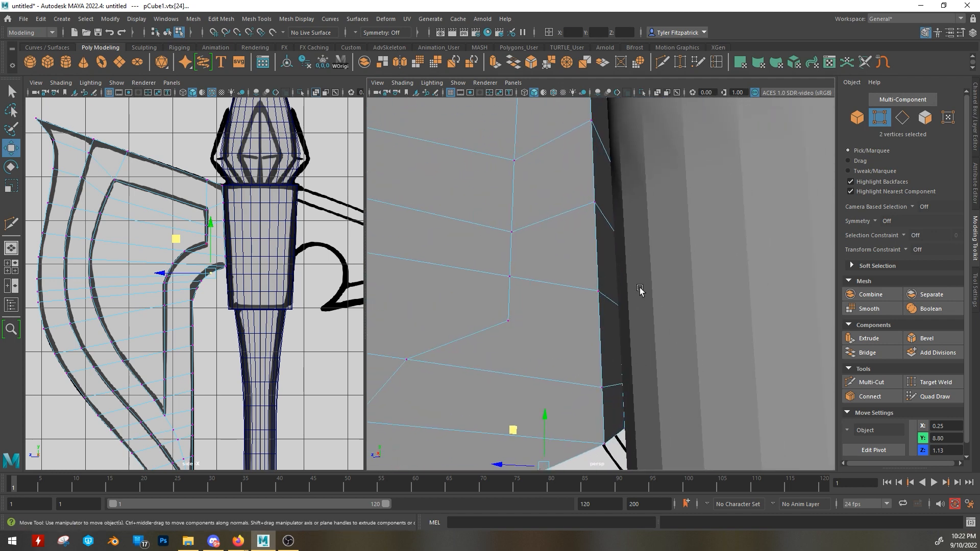
left_click_drag(640, 290, 630, 326, "alt")
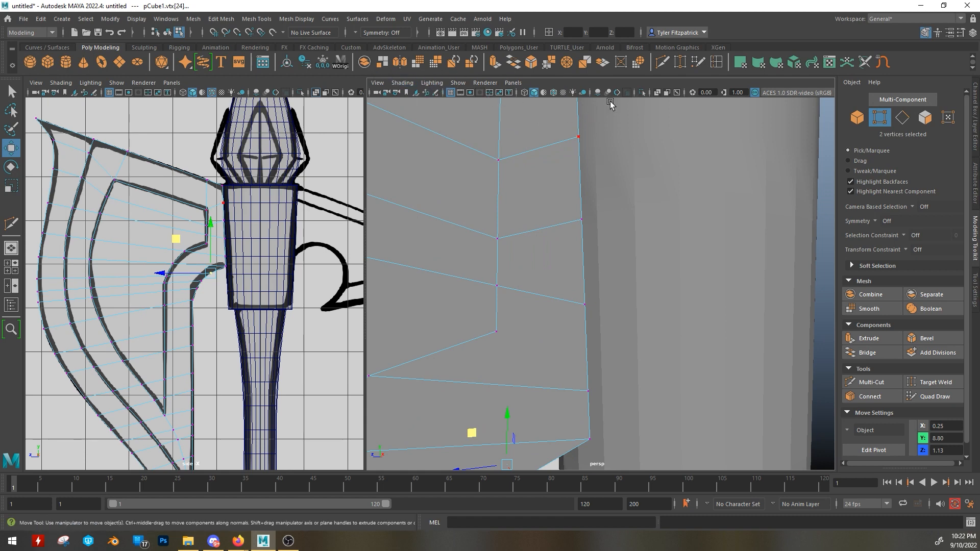
left_click(555, 94)
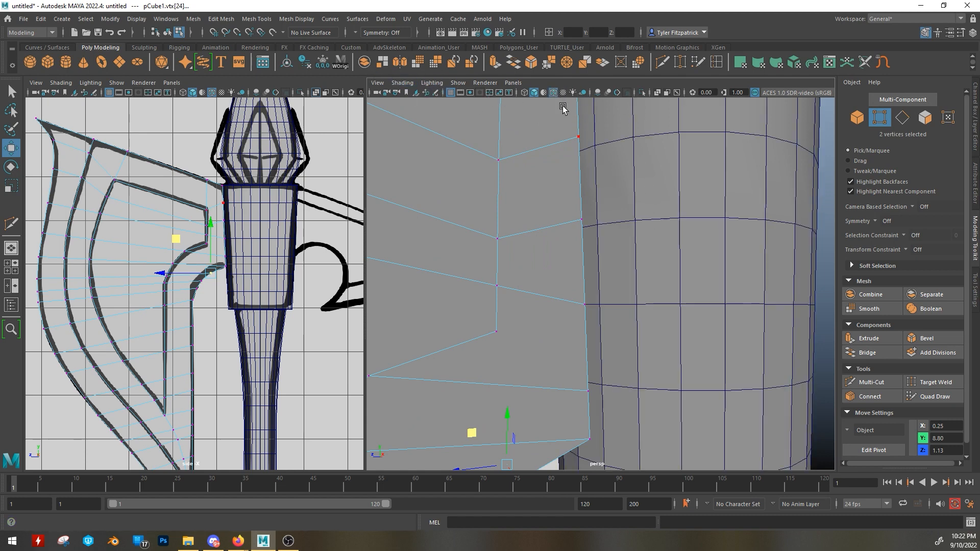
mouse_move(695, 255)
right_mouse_down("alt")
mouse_move(673, 241)
mouse_move(659, 253)
right_mouse_up("alt")
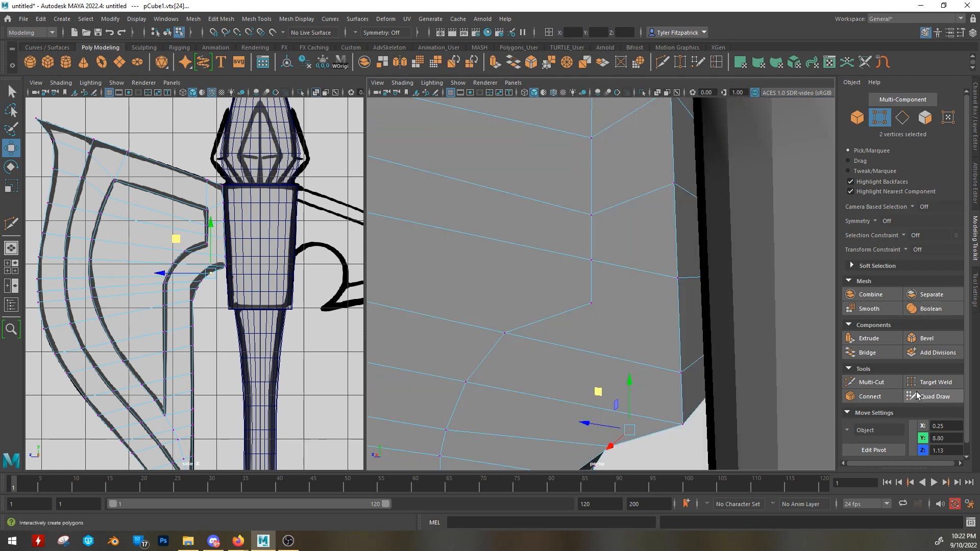
Step: Multi-Cut from the inner panel's lower back corner to the vertex diagonally below it on the blade's back edge
left_click(869, 383)
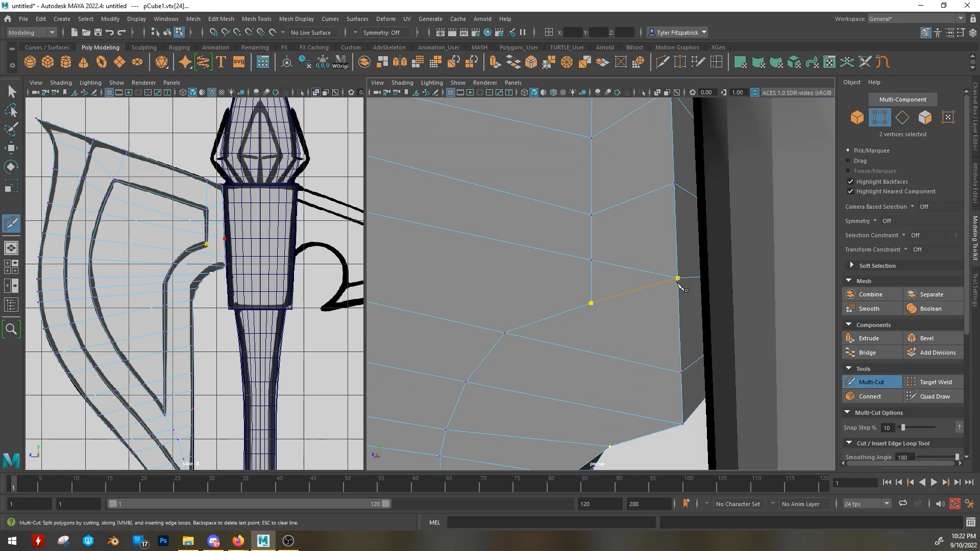
key("ctrl+z")
left_click(588, 308)
middle_click_drag(581, 315, 725, 314, "alt")
scroll(725, 308, "down", 2)
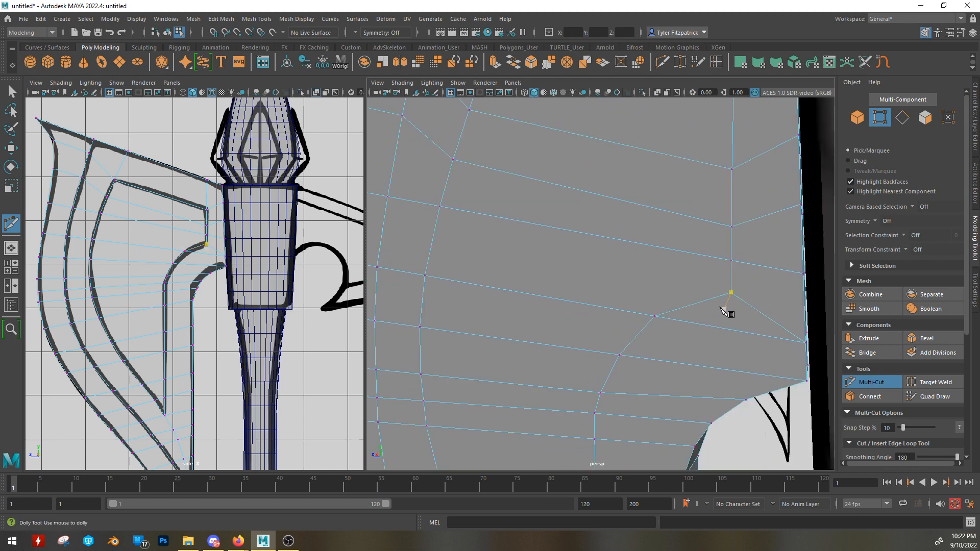
scroll(723, 309, "up", 2)
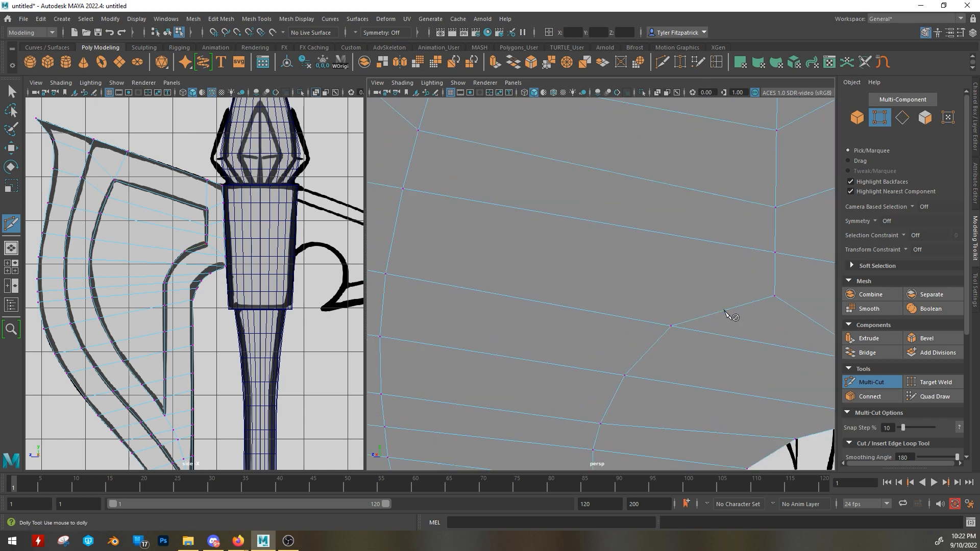
Step: Multi-Cut from a new point on the panel's slanted lower back edge across the panel to a vertex on its front line
left_click(720, 312)
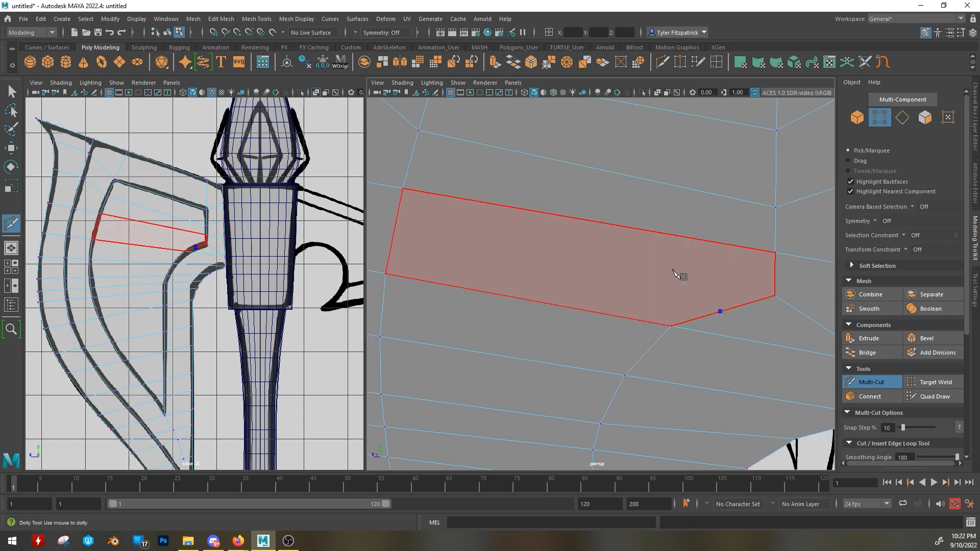
mouse_move(679, 274)
middle_mouse_down("alt")
mouse_move(668, 274)
mouse_move(690, 267)
middle_mouse_up("alt")
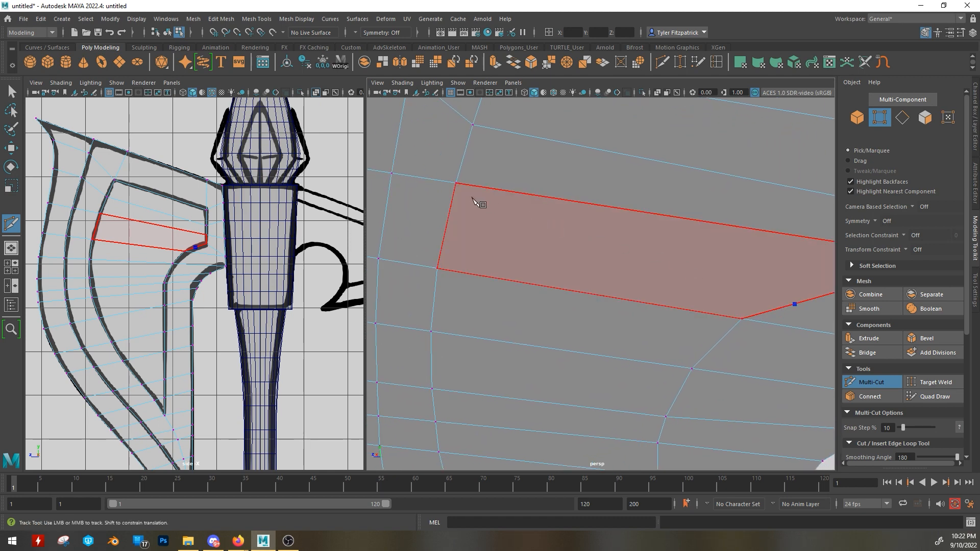
middle_click_drag(670, 243, 621, 263, "alt")
key("Return")
Step: Move the new vertex on the panel's slanted edge to Y 9.40, Z 1.48 so it follows the reference curve
key("q")
left_click_drag(621, 262, 676, 301, "alt")
scroll(679, 302, "up", 3)
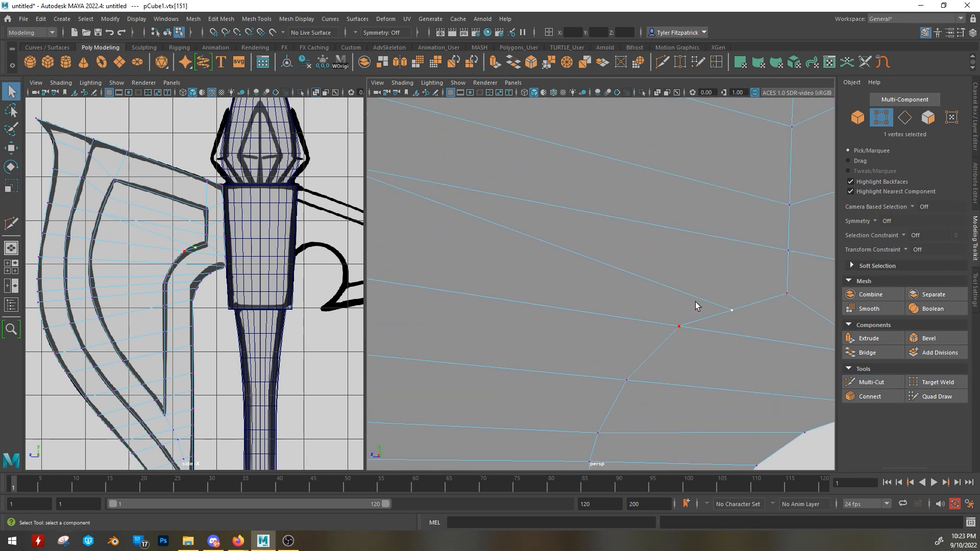
key("w")
scroll(741, 301, "up", 1)
scroll(584, 302, "down", 5)
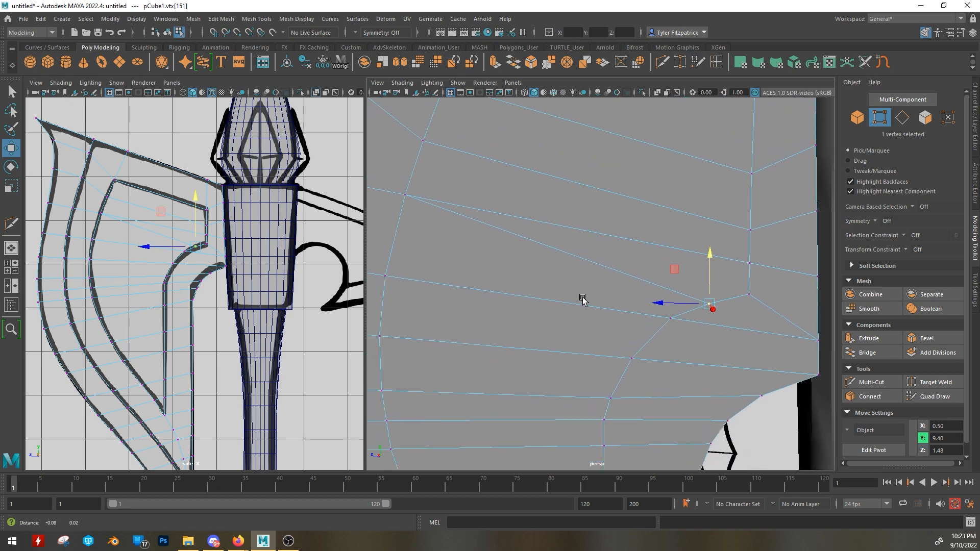
left_click_drag(606, 289, 567, 256, "alt")
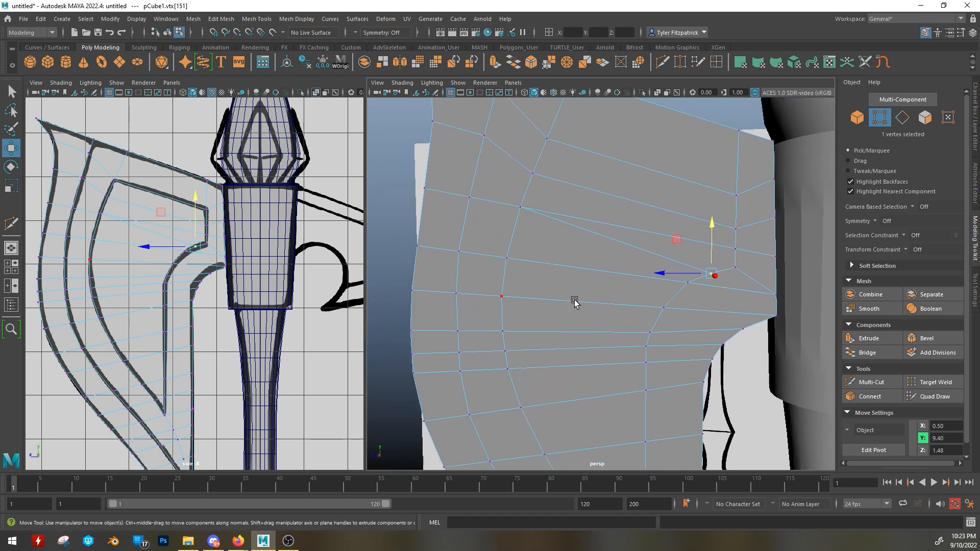
left_click_drag(574, 302, 653, 312, "alt")
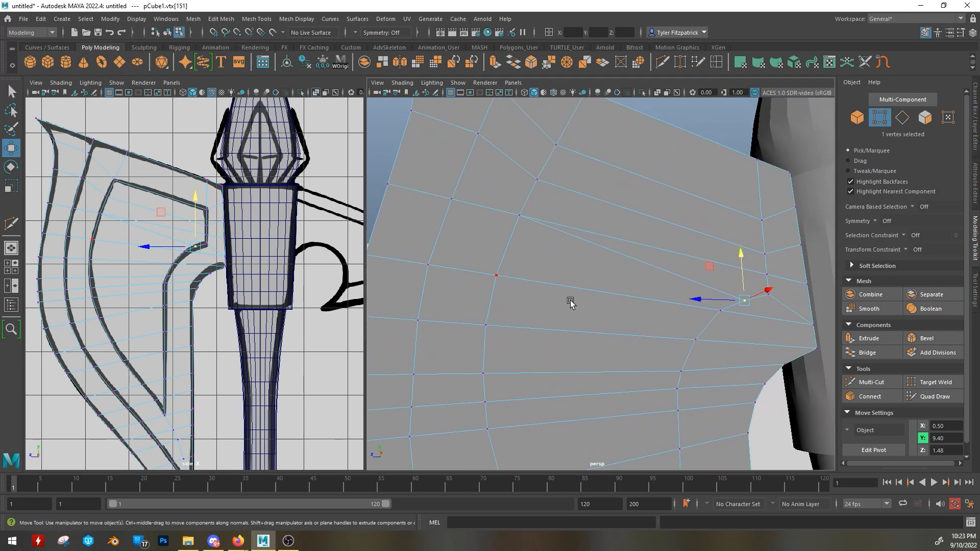
Step: Raise the vertex pairs on the cutting edge just below the blade's upper tip to follow the reference's inward curve
scroll(252, 333, "up", 2)
scroll(162, 274, "up", 3)
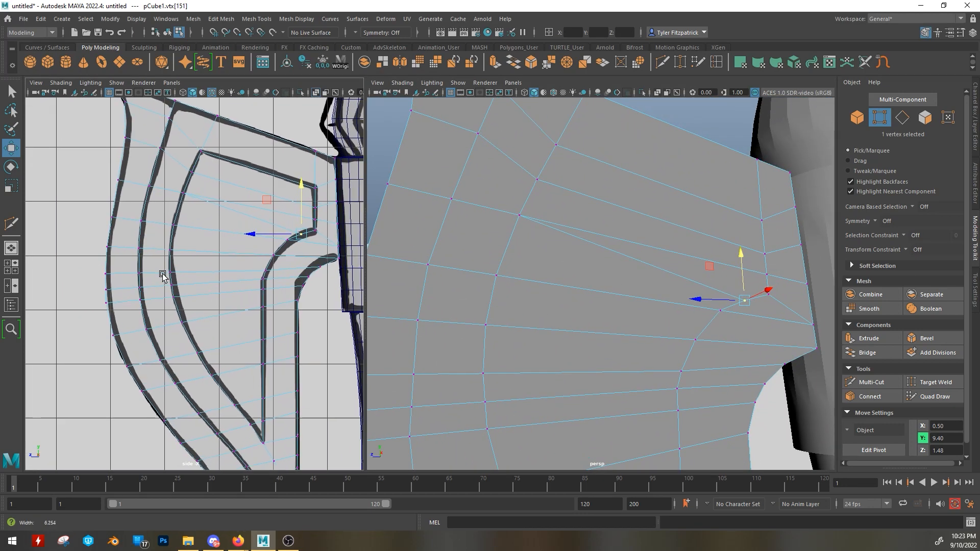
scroll(138, 300, "up", 2)
scroll(232, 368, "up", 3)
middle_click_drag(209, 251, 199, 304, "alt")
middle_click_drag(190, 232, 156, 319, "alt")
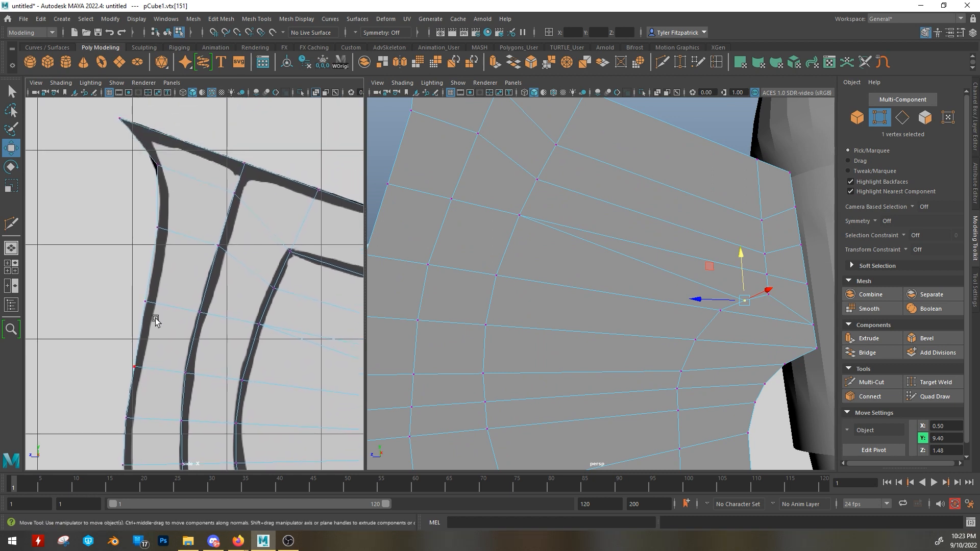
middle_click_drag(116, 267, 125, 241)
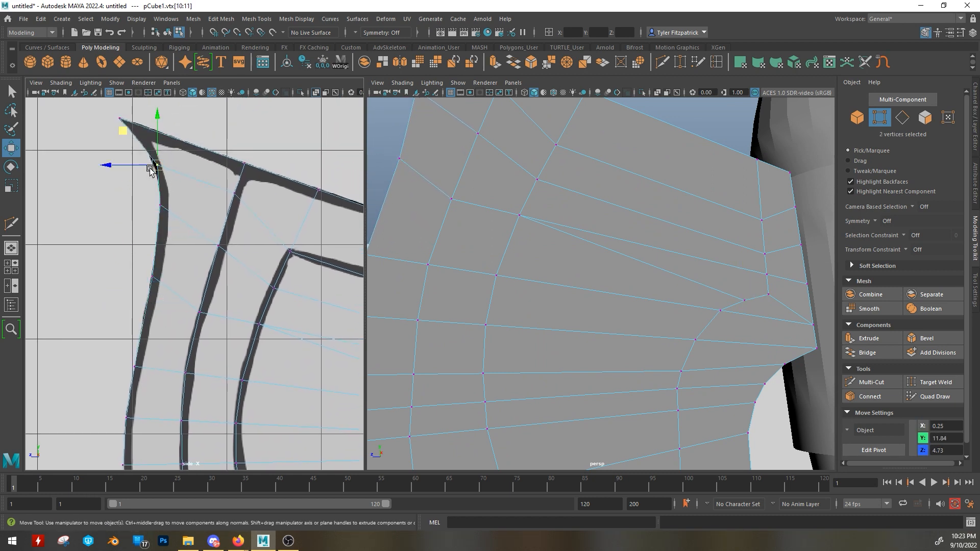
left_click_drag(126, 171, 128, 163)
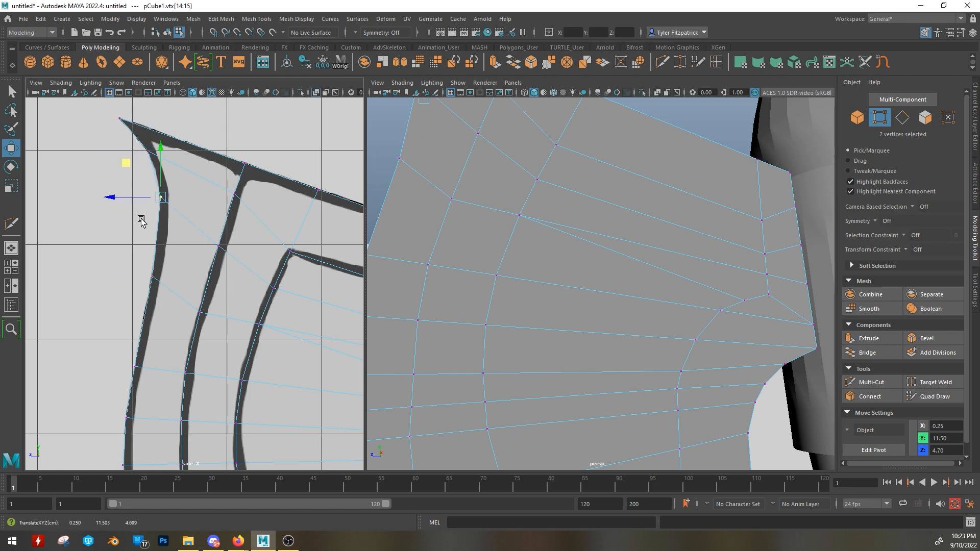
middle_click_drag(142, 220, 149, 133, "alt")
Step: Move four successive vertex pairs up along the upper and middle cutting edge, keeping them on the reference outline
left_click_drag(133, 272, 147, 285)
left_click_drag(106, 245, 114, 216)
left_click_drag(140, 295, 154, 310)
left_click_drag(113, 268, 118, 238)
left_click_drag(137, 342, 151, 357)
left_click_drag(110, 315, 112, 280)
left_click_drag(138, 370, 152, 385)
left_click_drag(111, 343, 110, 322)
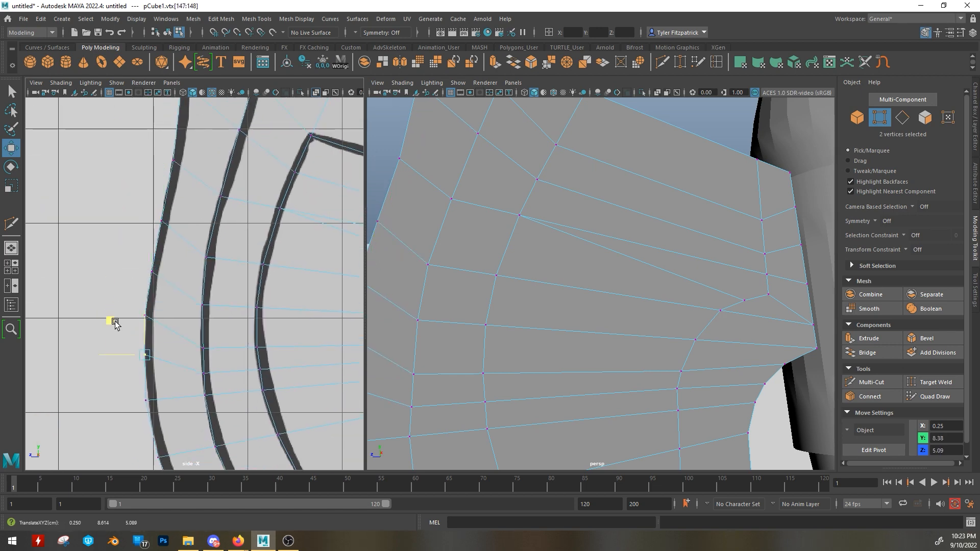
Step: Reposition the vertex pairs along the lower cutting edge farther down the curve to match the reference outline
middle_click_drag(134, 382, 114, 307, "alt")
left_click_drag(91, 291, 96, 307)
left_click_drag(131, 374, 146, 389)
left_click_drag(104, 348, 109, 362)
middle_click_drag(153, 419, 125, 291, "alt")
left_click_drag(127, 300, 175, 378)
middle_click_drag(179, 384, 185, 398)
middle_click_drag(193, 405, 173, 371, "alt")
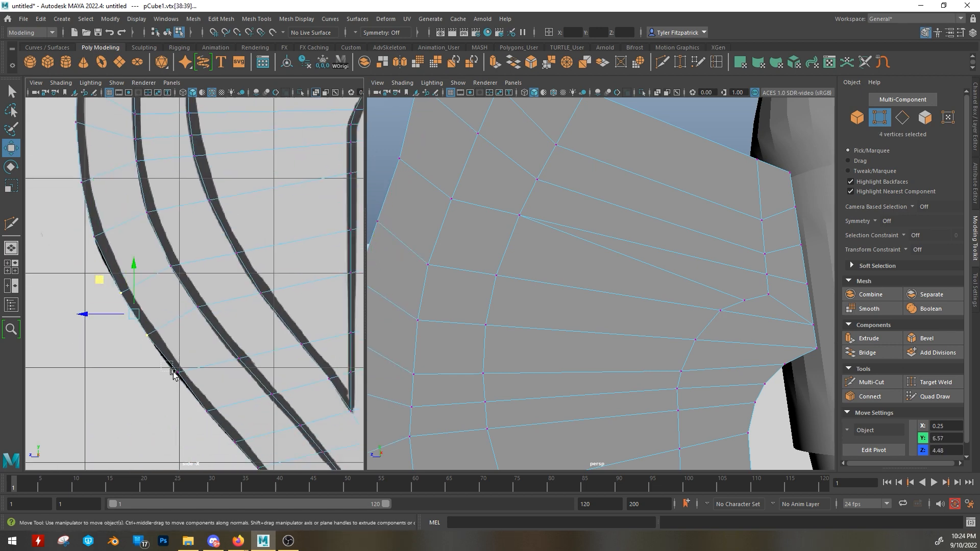
left_click_drag(171, 364, 195, 389)
middle_click_drag(202, 394, 201, 398)
middle_click_drag(233, 405, 178, 343, "alt")
Step: Raise the two closely spaced vertex rows on the middle and inner bevel lines and fit them to the reference curves
middle_click_drag(165, 144, 221, 385, "alt")
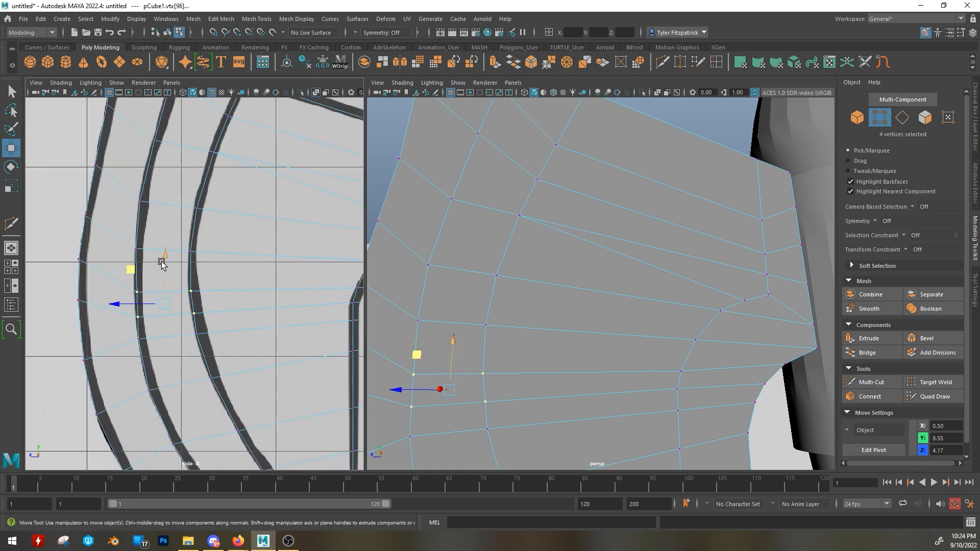
left_click_drag(162, 263, 162, 250)
left_click_drag(116, 293, 114, 293)
left_click_drag(185, 293, 199, 308)
left_click_drag(158, 268, 157, 268)
Step: Raise the neighbouring vertices higher up the two bevel lines to even out the row spacing along the reference
left_click_drag(129, 242, 200, 259)
left_click_drag(125, 220, 126, 202)
left_click_drag(184, 228, 198, 242)
left_click_drag(158, 206, 157, 210)
left_click_drag(128, 242, 141, 189)
left_click_drag(126, 265, 147, 287)
left_click_drag(134, 240, 135, 229)
middle_click_drag(139, 179, 133, 252, "alt")
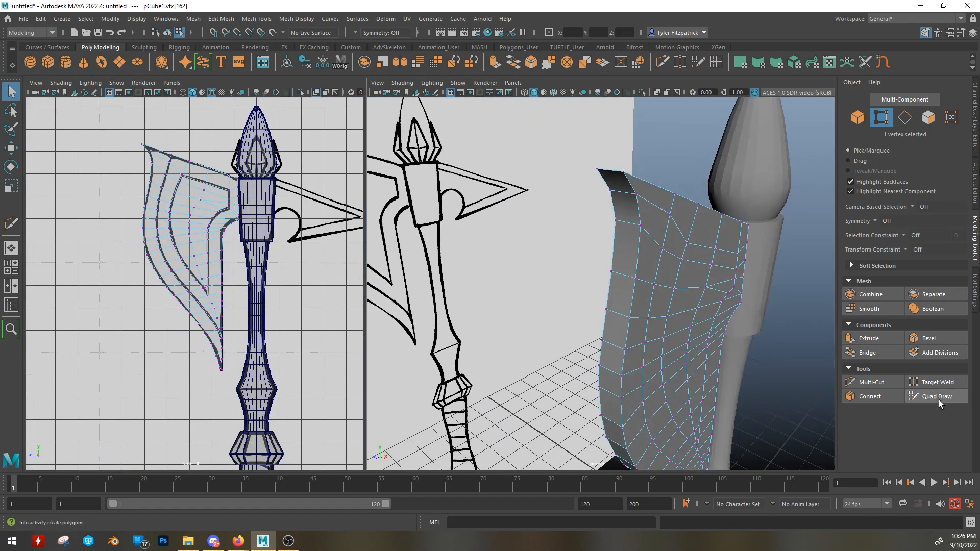
left_click(934, 383)
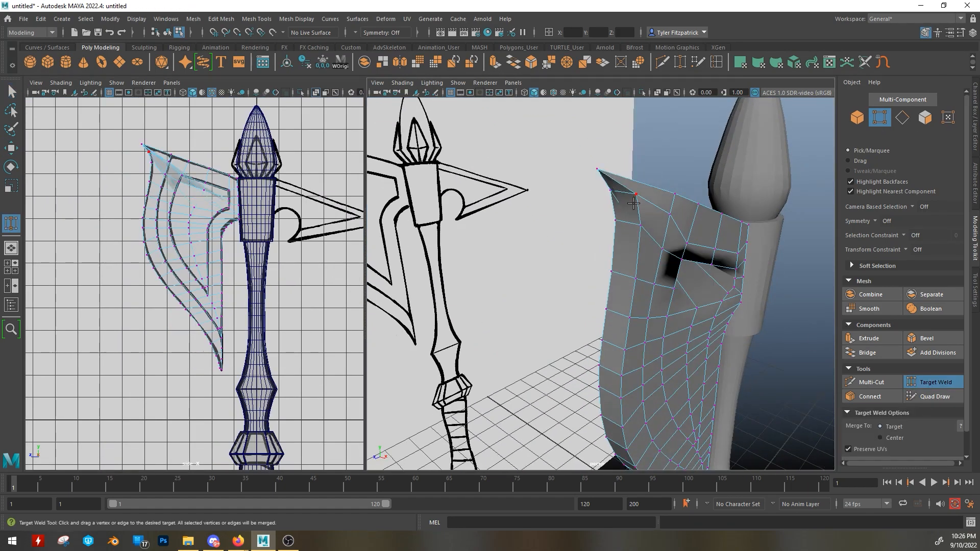
key("ctrl+z")
key("ctrl+z")
left_click_drag(751, 265, 694, 287, "alt")
key("ctrl+z")
Step: Target Weld the upper cutting edge's vertices across the blade's thickness onto their opposite counterparts, from the tip to mid-blade
left_click(933, 383)
left_click_drag(633, 256, 730, 246, "alt")
left_click_drag(664, 148, 629, 150)
left_click_drag(671, 175, 640, 174)
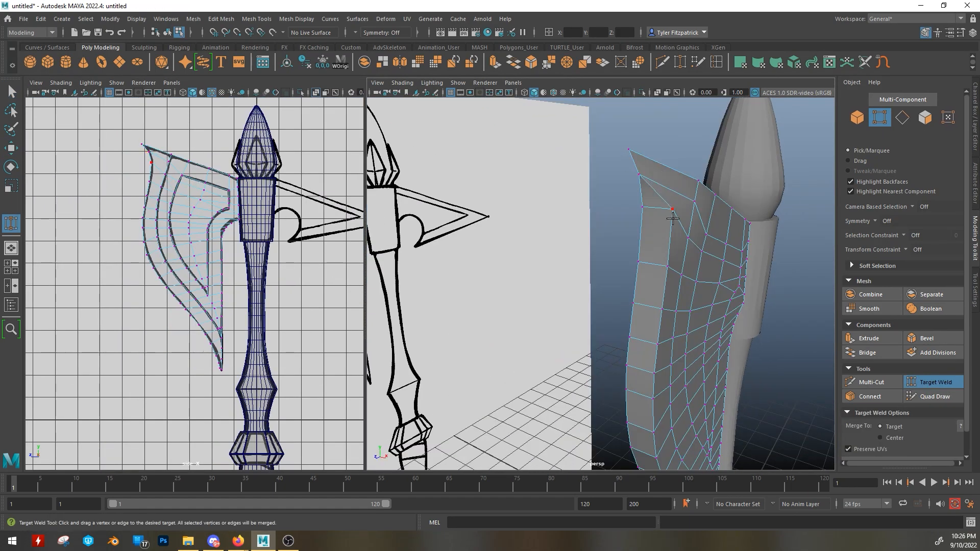
left_click_drag(673, 216, 643, 212)
left_click_drag(667, 270, 639, 267)
left_click_drag(662, 313, 634, 307)
left_click_drag(658, 347, 631, 342)
left_click_drag(653, 378, 629, 372)
left_click_drag(654, 403, 628, 395)
Step: Continue welding the opposing vertex pairs along the cutting edge's lower curve into a single sharp edge
middle_click_drag(646, 417, 682, 240, "alt")
left_click_drag(692, 256, 666, 249)
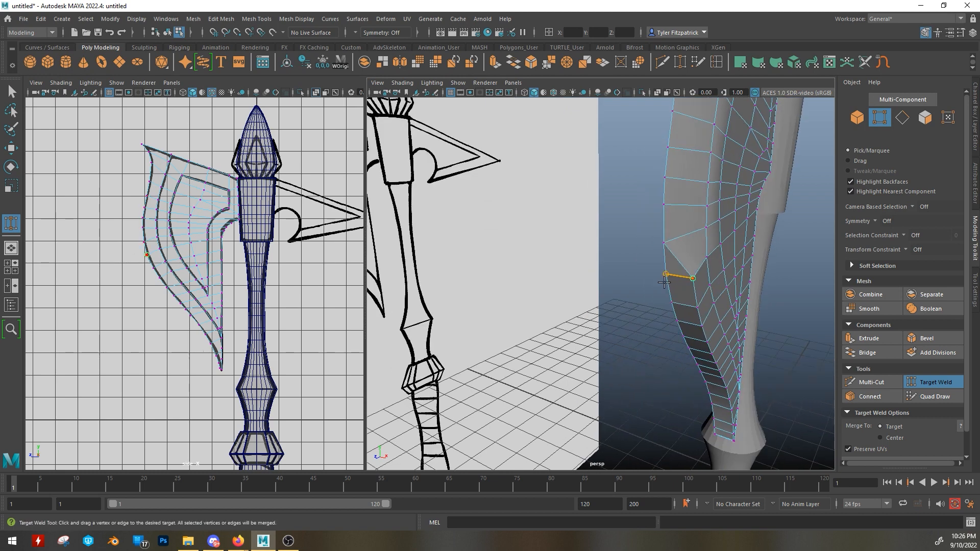
left_click_drag(696, 307, 672, 303)
left_click_drag(703, 326, 677, 321)
middle_click_drag(682, 327, 658, 189, "alt")
left_click_drag(674, 179, 635, 173)
left_click_drag(684, 199, 644, 193)
left_click_drag(695, 218, 765, 148)
left_click_drag(817, 129, 753, 145)
left_click_drag(825, 173, 762, 185)
Step: Weld the last opposing vertex pairs on the cutting edge down to the blade's bottom point
middle_click_drag(770, 185, 659, 143, "alt")
left_click_drag(675, 168, 614, 176)
left_click_drag(687, 224, 629, 230)
left_click_drag(694, 277, 641, 277)
left_click_drag(701, 334, 652, 338)
left_click_drag(706, 369, 657, 371)
left_click_drag(709, 394, 645, 397)
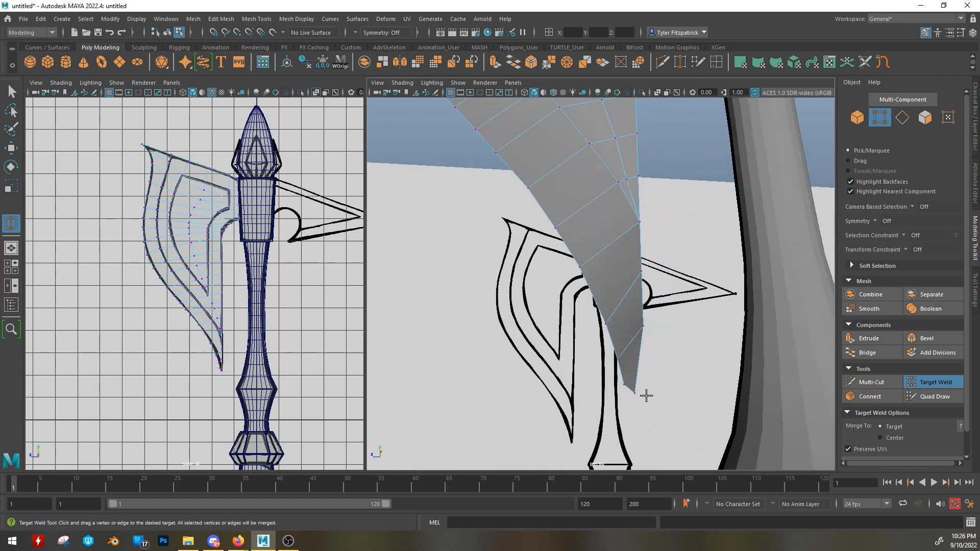
Step: Move the vertex at the blade's bottom point slightly upward
middle_click_drag(646, 396, 650, 327, "alt")
scroll(646, 300, "up", 3)
key("q")
left_click(645, 303)
key("w")
left_click_drag(641, 260, 641, 248)
Step: Nudge the side vertices near the blade's bottom point inward along X to taper its thickness
left_click_drag(641, 248, 708, 285, "alt")
left_click(696, 310)
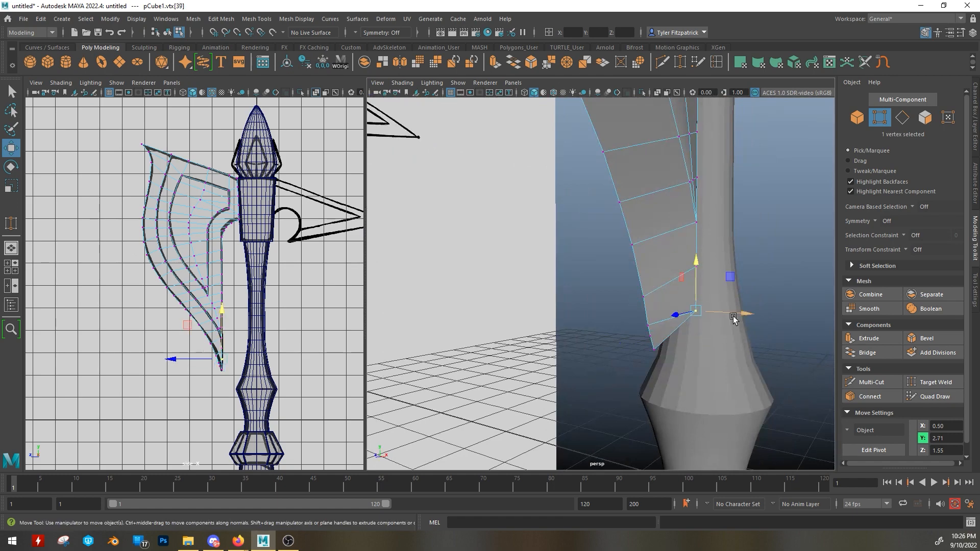
mouse_move(743, 319)
left_mouse_down("alt")
mouse_move(713, 355)
mouse_move(743, 327)
left_mouse_up("alt")
left_click_drag(759, 317, 758, 317)
left_click(708, 264)
left_click_drag(757, 272, 746, 270)
left_click(682, 309)
left_click_drag(731, 310, 729, 310)
Step: Raise the two cutting-edge vertices just above the bottom point to even out their spacing
left_click_drag(729, 310, 631, 313, "alt")
scroll(635, 315, "up", 4)
left_click(643, 319)
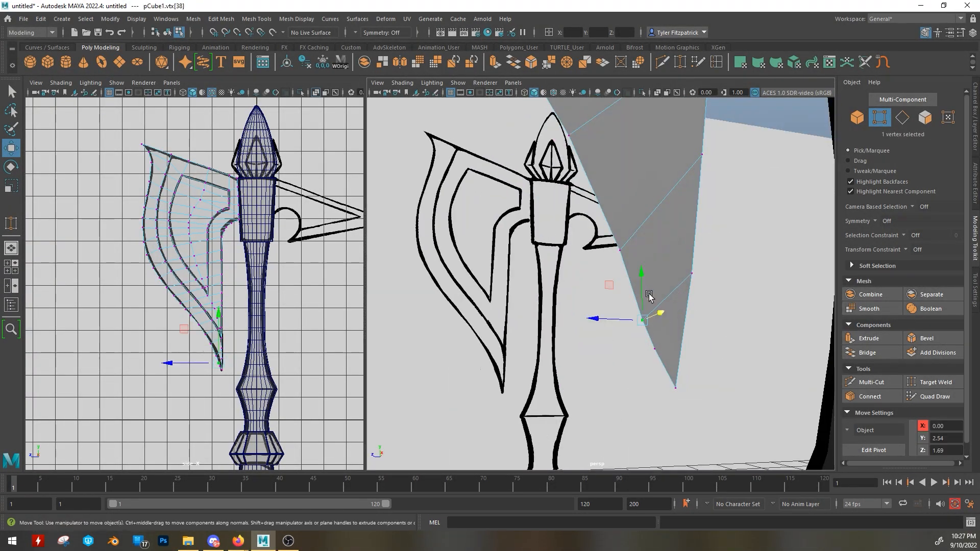
left_click_drag(642, 279, 642, 267)
left_click(655, 348)
left_click(655, 307)
key("ctrl+z")
left_click_drag(655, 300, 651, 294)
Step: Harden the edge loop running along the inner border of the blade's cutting bevel
scroll(619, 340, "down", 4)
scroll(619, 340, "down", 5)
left_click_drag(592, 245, 650, 260, "alt")
scroll(612, 205, "down", 3)
middle_click_drag(608, 148, 604, 215, "alt")
right_click_drag(603, 212, 583, 153)
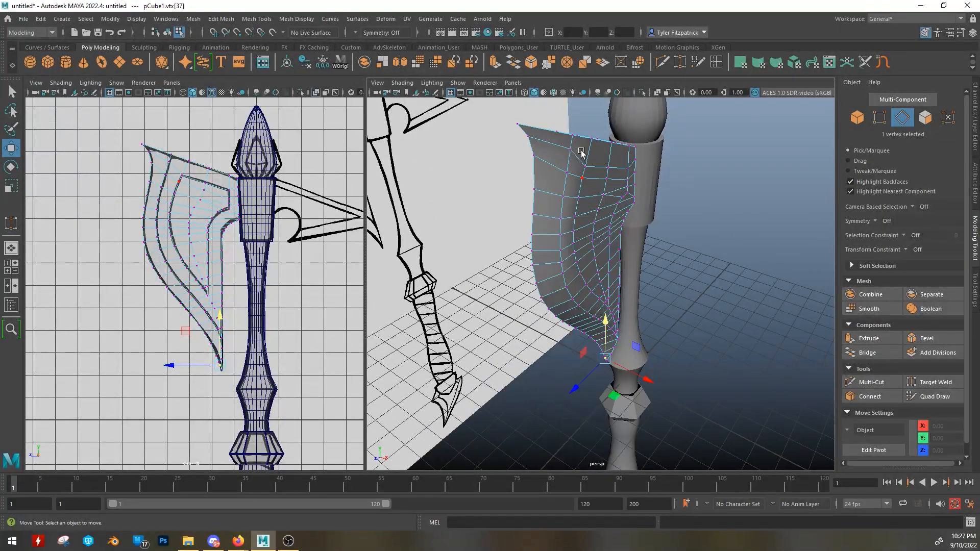
double_click(571, 143)
left_click_drag(659, 325, 611, 303, "alt")
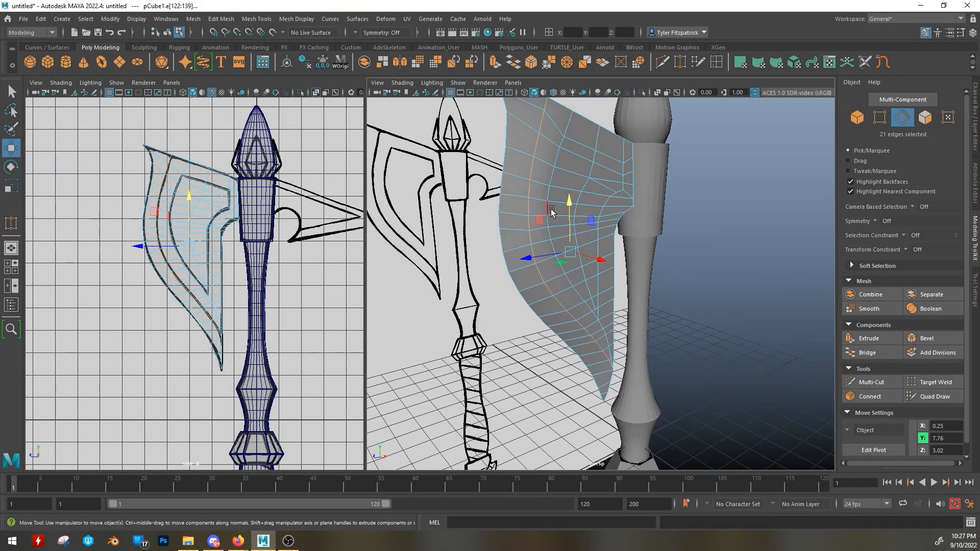
middle_click_drag(551, 209, 572, 279, "alt")
left_click_drag(572, 279, 577, 295, "alt")
right_click_drag(558, 240, 660, 268, "alt")
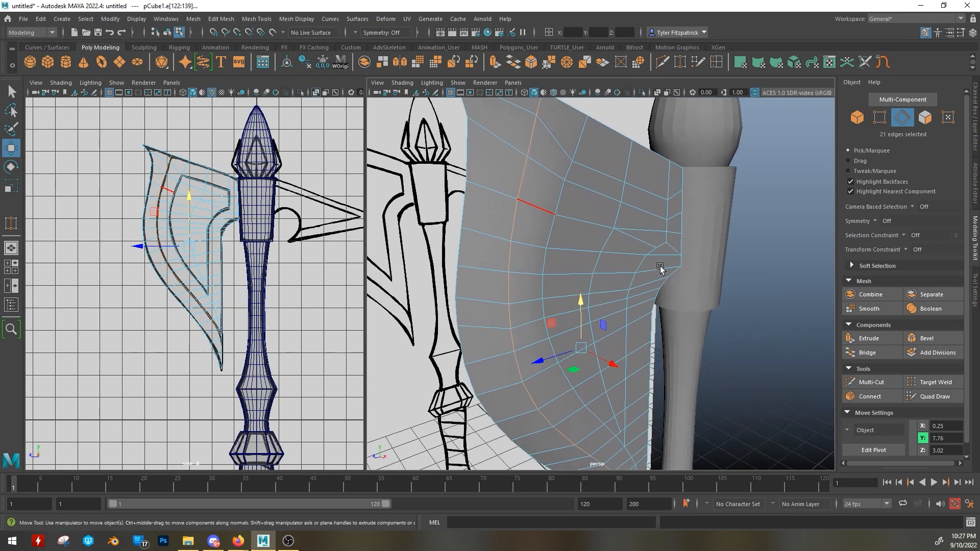
right_click(542, 280, "shift")
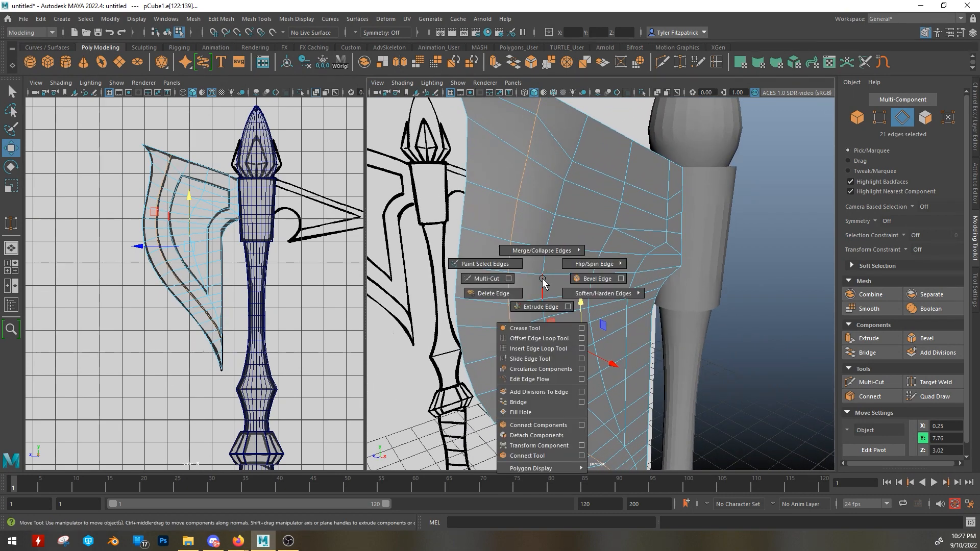
mouse_move(588, 296)
left_click(631, 311)
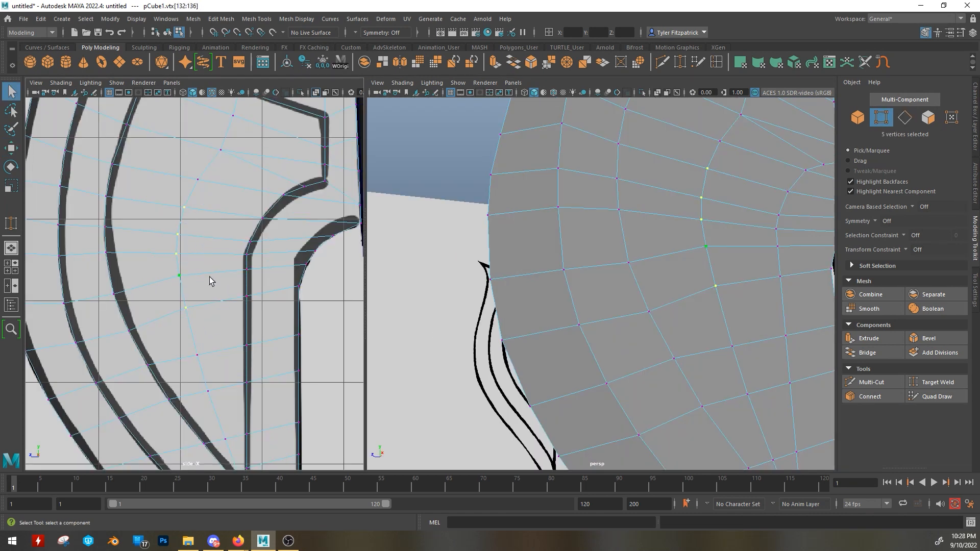
Step: Average the five selected vertices in the middle of the blade's inner panel
right_click(193, 269, "shift")
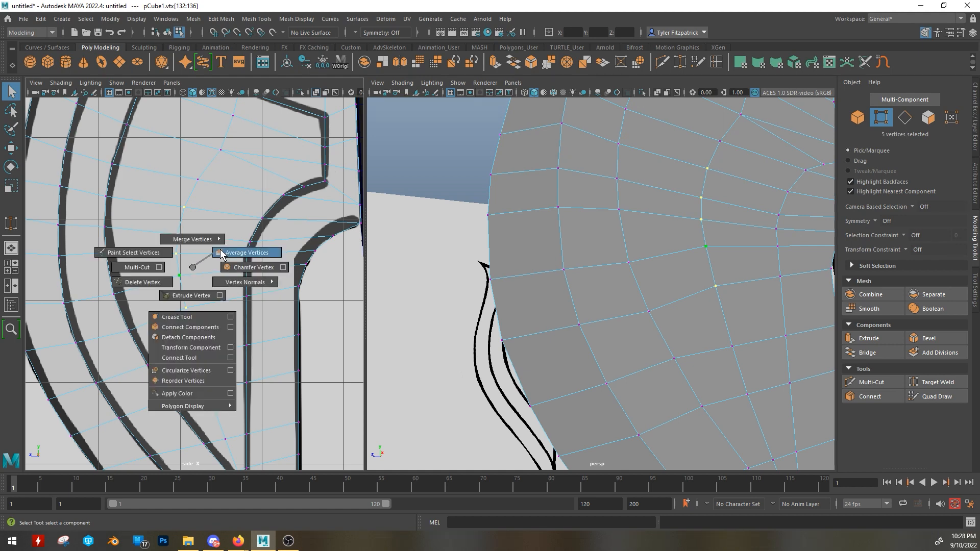
left_click(221, 253)
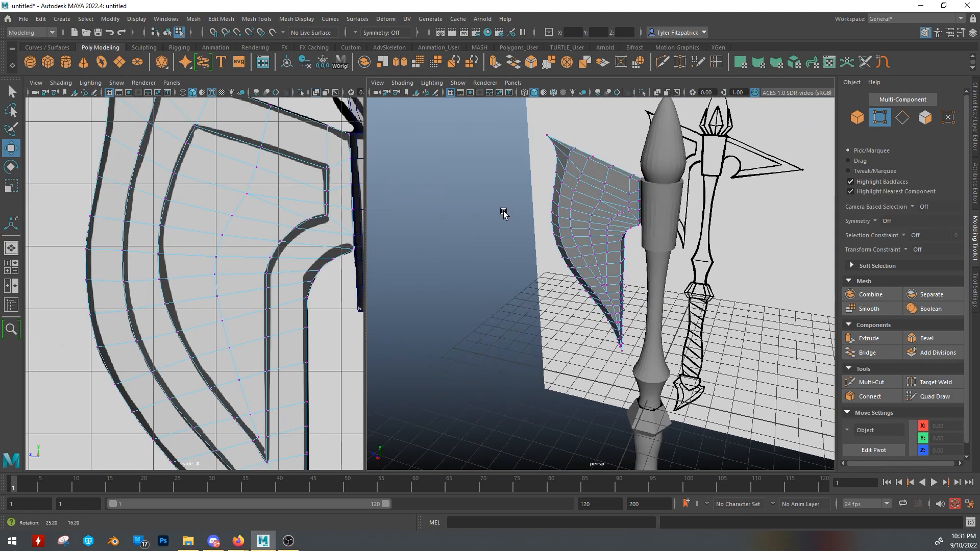
Step: Select all the blade faces that lie inside the inner panel outline of the reference
left_click_drag(504, 214, 485, 242, "alt")
right_click_drag(486, 242, 490, 297, "alt")
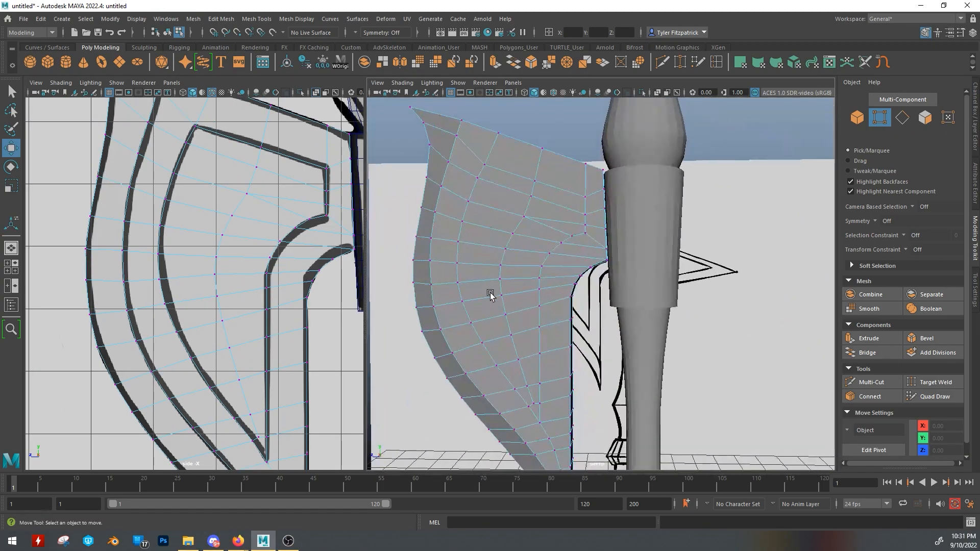
middle_click_drag(491, 295, 527, 259, "alt")
right_click_drag(528, 258, 557, 260, "alt")
right_click(557, 260)
left_click(561, 285)
left_click(592, 425)
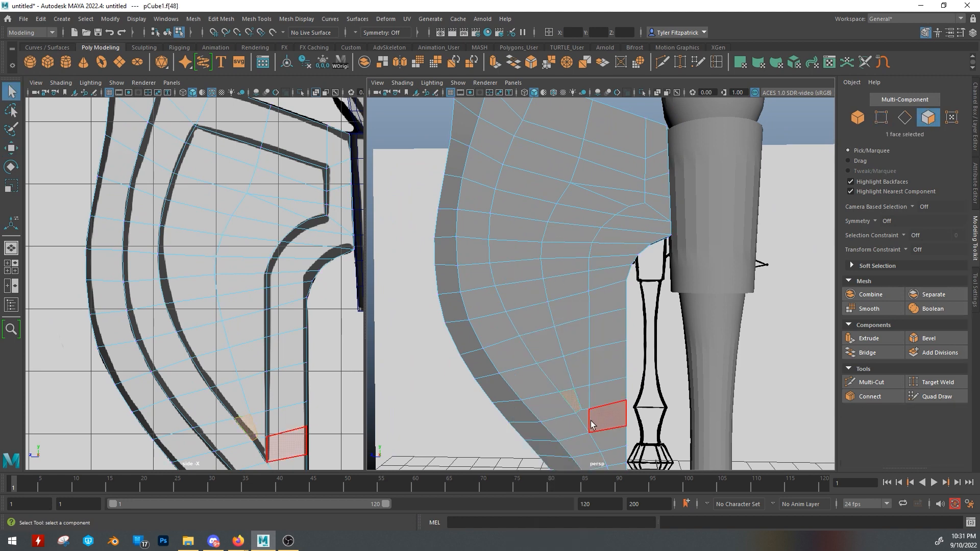
double_click(597, 197, "shift")
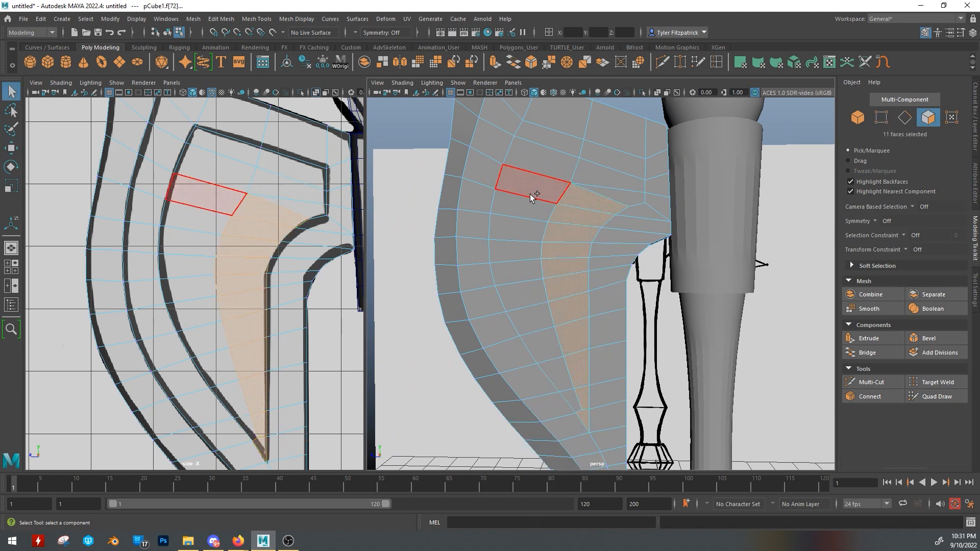
left_click(529, 192, "shift")
double_click(576, 401, "shift")
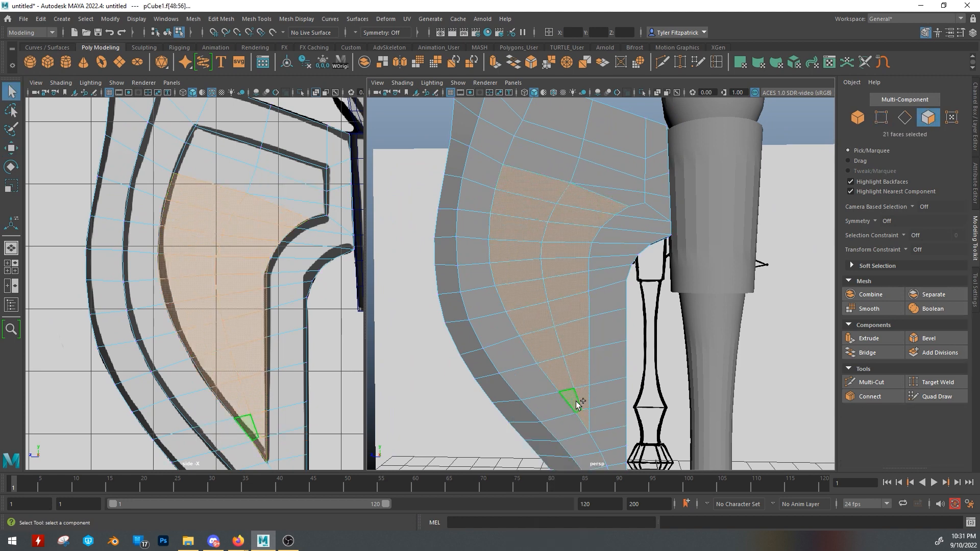
double_click(538, 167, "shift")
left_click(602, 191, "shift")
left_click_drag(601, 191, 619, 262, "alt")
key("w")
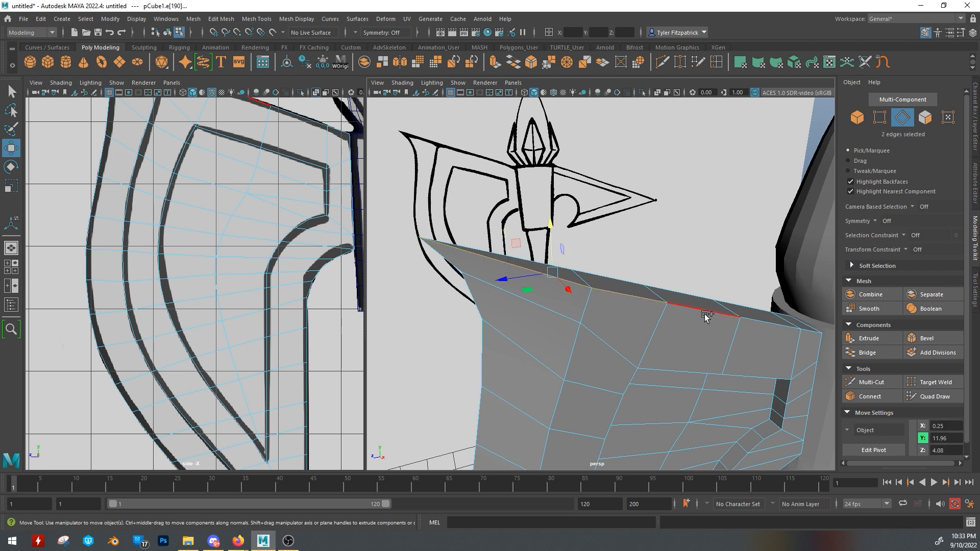
Step: Extend the edge selection along the blade's upper rim, bevel it, and adjust the bevel's width
middle_click_drag(705, 316, 614, 288, "alt")
left_click(614, 287, "shift")
right_click_drag(635, 227, 680, 231, "shift")
right_click_drag(519, 267, 698, 287, "alt")
left_click_drag(723, 295, 739, 296)
left_click(713, 336)
mouse_move(614, 300)
left_mouse_down("alt")
mouse_move(604, 322)
mouse_move(612, 271)
mouse_move(609, 286)
left_mouse_up("alt")
Step: Cut edges beside the bevel down to the blade's bottom tip with Multi-Cut and select a vertex near the tip
key("ctrl+shift+x")
right_click_drag(531, 182, 548, 225, "alt")
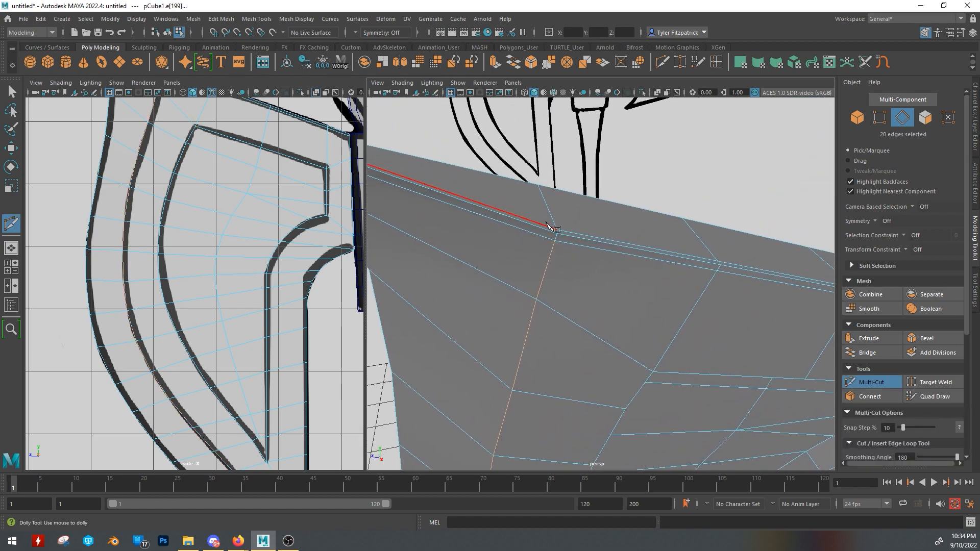
right_click_drag(548, 347, 557, 291, "alt")
left_click_drag(557, 291, 548, 140, "alt")
middle_click_drag(603, 264, 591, 248, "alt")
left_click_drag(564, 256, 485, 247, "alt")
mouse_move(482, 171)
left_mouse_down("alt")
mouse_move(507, 201)
mouse_move(527, 154)
mouse_move(480, 156)
left_mouse_up("alt")
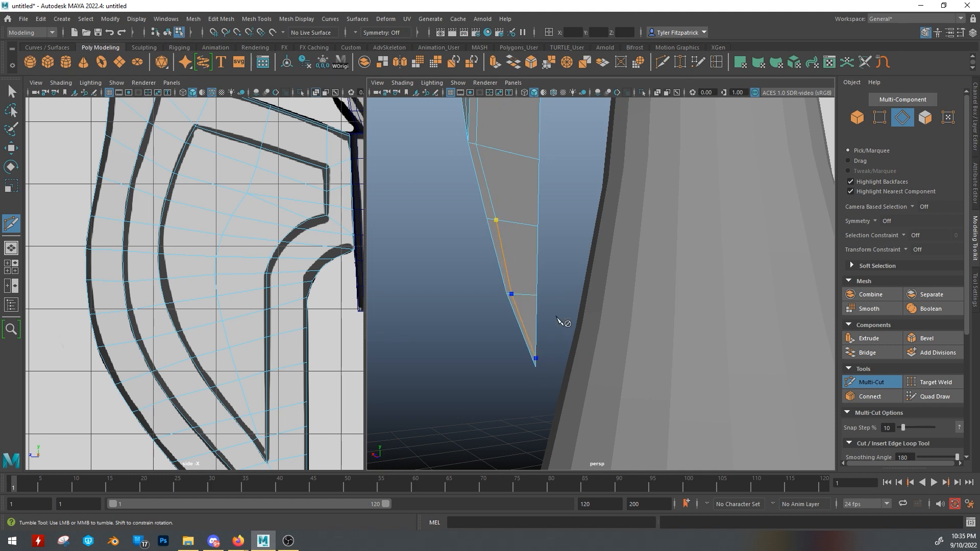
key("q")
right_click_drag(514, 292, 473, 254)
key("w")
left_click(511, 294)
left_click_drag(511, 295, 607, 308, "alt")
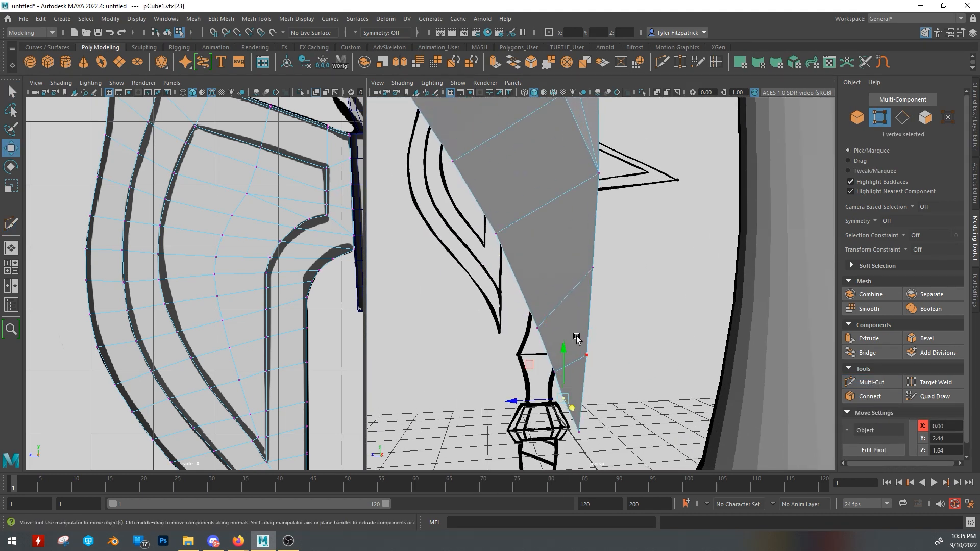
Step: Try cutting a short edge beside the bevel at the blade's bottom tip
key("ctrl+shift+x")
left_click_drag(577, 339, 632, 303, "alt")
left_click(536, 208)
left_click(574, 304)
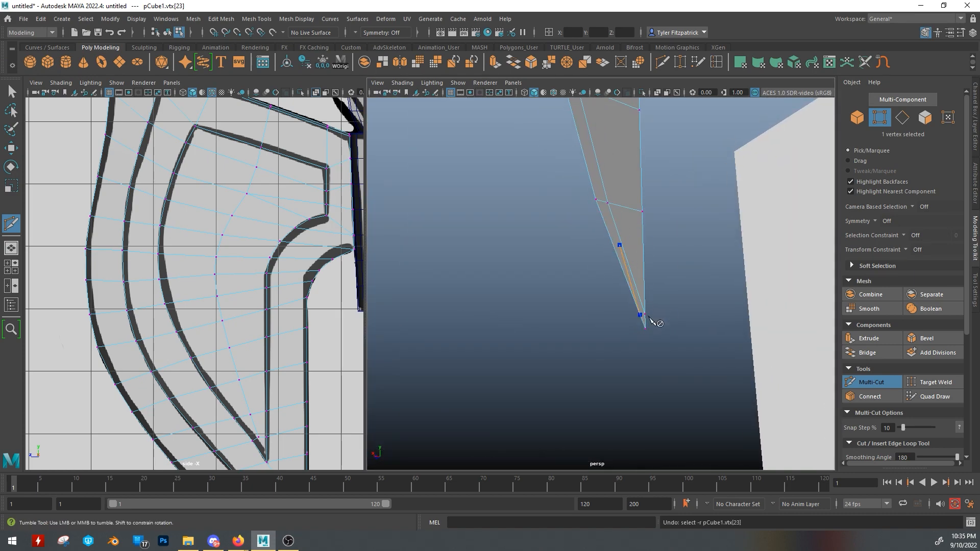
mouse_move(652, 321)
left_mouse_down("alt")
mouse_move(656, 291)
mouse_move(584, 247)
mouse_move(558, 267)
mouse_move(632, 321)
mouse_move(575, 257)
mouse_move(588, 315)
mouse_move(629, 244)
left_mouse_up("alt")
key("q")
key("ctrl+z")
Step: Insert an edge loop with Multi-Cut near the blade's lower tip and cut an edge between two neighbouring vertices
key("ctrl+shift+x")
middle_click_drag(629, 244, 622, 241, "alt")
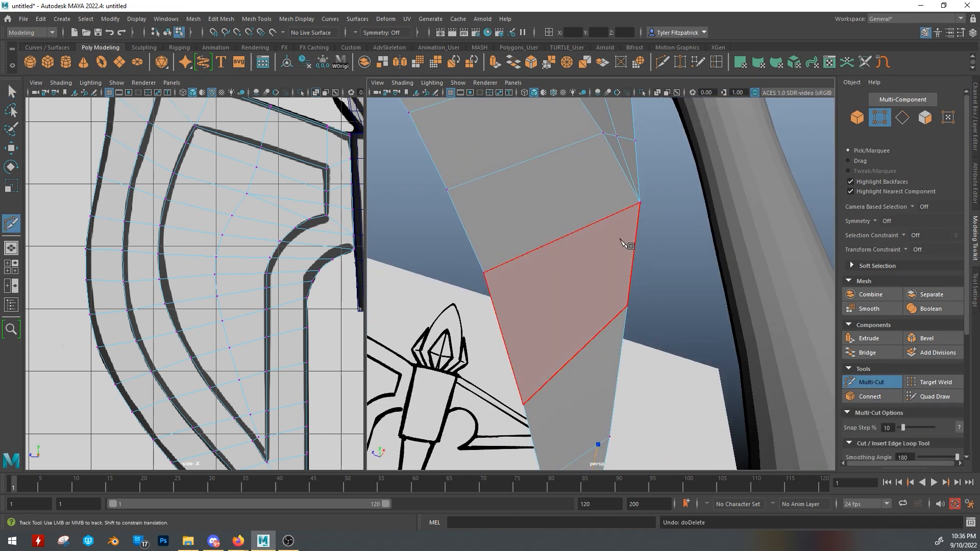
left_click_drag(622, 243, 521, 219, "alt")
left_click(556, 261, "ctrl")
key("w")
left_click(506, 307)
left_click_drag(469, 272, 602, 222, "alt")
key("ctrl+shift+x")
left_click(503, 235)
left_click(540, 219)
Step: Nudge the vertices beside the blade's straight lower back edge to even out the edge flow
key("q")
left_click(503, 235)
key("w")
left_click(601, 206, "shift")
scroll(296, 409, "up", 5)
middle_click_drag(307, 434, 293, 346, "alt")
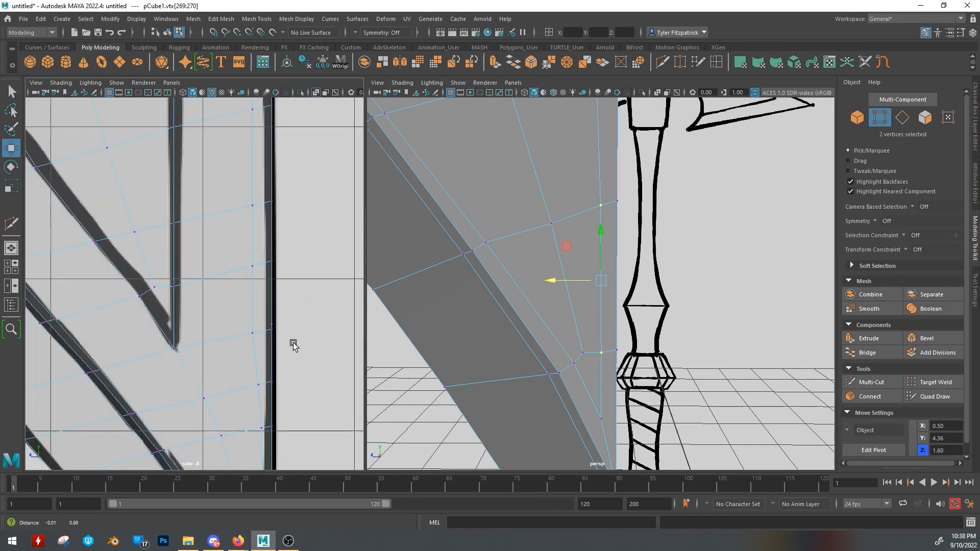
scroll(294, 345, "down", 5)
middle_click_drag(603, 168, 562, 226, "alt")
left_click(562, 227)
left_click_drag(531, 199, 539, 185)
Step: Delete the surplus edges on the blade's side face
right_click_drag(571, 225, 513, 323, "alt")
left_click(732, 272)
left_click_drag(512, 324, 672, 300, "alt")
key("q")
right_click_drag(672, 299, 671, 270)
left_click(666, 306)
middle_click_drag(638, 214, 544, 129, "alt")
key("ctrl+Delete")
right_click_drag(599, 222, 581, 241, "shift")
left_click_drag(581, 242, 558, 223, "alt")
right_click_drag(558, 223, 519, 240, "shift")
left_click_drag(536, 245, 607, 261, "alt")
Step: Raise the vertex on the blade's side face near the inner corner of the recessed panel
right_click_drag(608, 261, 580, 261)
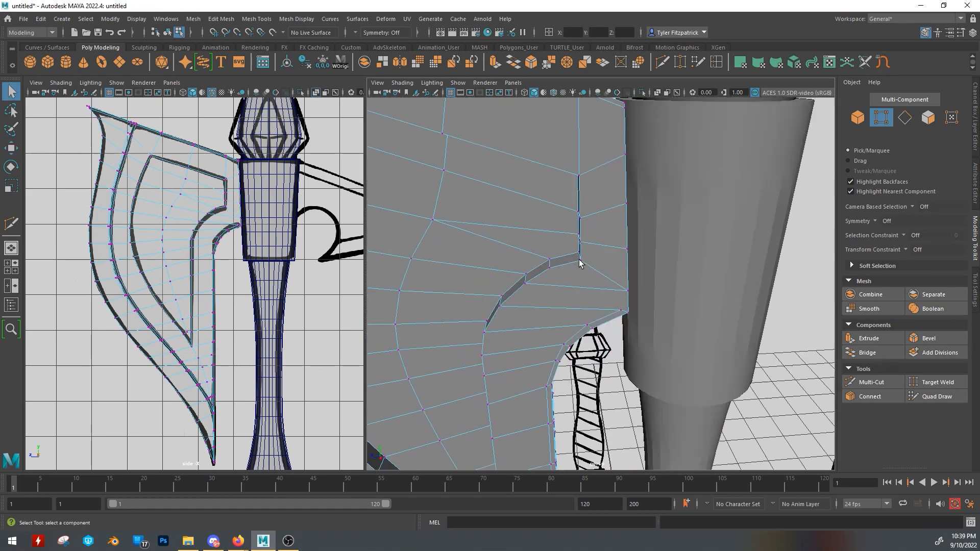
left_click_drag(580, 260, 603, 240, "alt")
left_click(543, 219)
key("w")
left_click_drag(543, 170, 543, 158)
Step: Add a Multi-Cut point beside the blade's handle-side edge and target-weld the stray vertex there to its neighbour
left_click(872, 383)
left_click(602, 372)
left_click_drag(610, 256, 596, 279, "alt")
key("q")
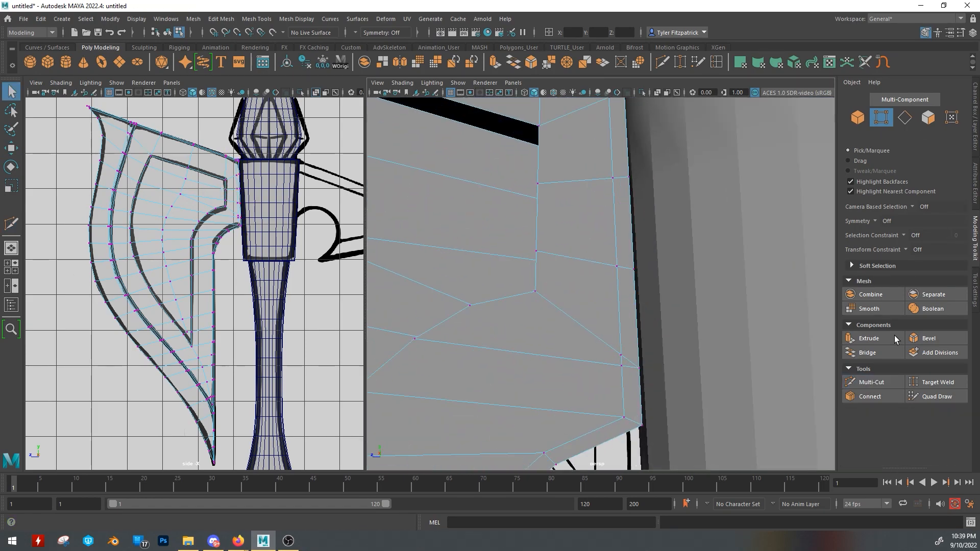
left_click(939, 382)
left_click_drag(621, 355, 621, 366)
Step: Bevel the edge loop around the recessed panel, adjust its width, and check the blade in smooth preview
right_click_drag(679, 307, 629, 333, "alt")
key("3")
left_click_drag(629, 332, 513, 368, "alt")
key("1")
double_click(674, 278)
left_click_drag(674, 278, 580, 223, "alt")
key("ctrl+b")
right_click_drag(580, 224, 711, 234, "alt")
middle_click_drag(711, 234, 679, 236)
left_click(720, 336)
left_click_drag(679, 276, 633, 258, "alt")
key("3")
right_click_drag(633, 258, 664, 281, "alt")
key("q")
key("1")
Step: Examine the bevelled rim and corners of the recessed panel on the handle side of the blade
left_click(703, 237)
right_click_drag(702, 237, 566, 258, "alt")
left_click_drag(670, 190, 578, 237, "alt")
right_click_drag(587, 240, 638, 225)
left_click_drag(644, 223, 679, 239, "alt")
right_click_drag(678, 239, 703, 262, "alt")
middle_click_drag(702, 259, 659, 317, "alt")
right_click_drag(659, 317, 626, 298, "alt")
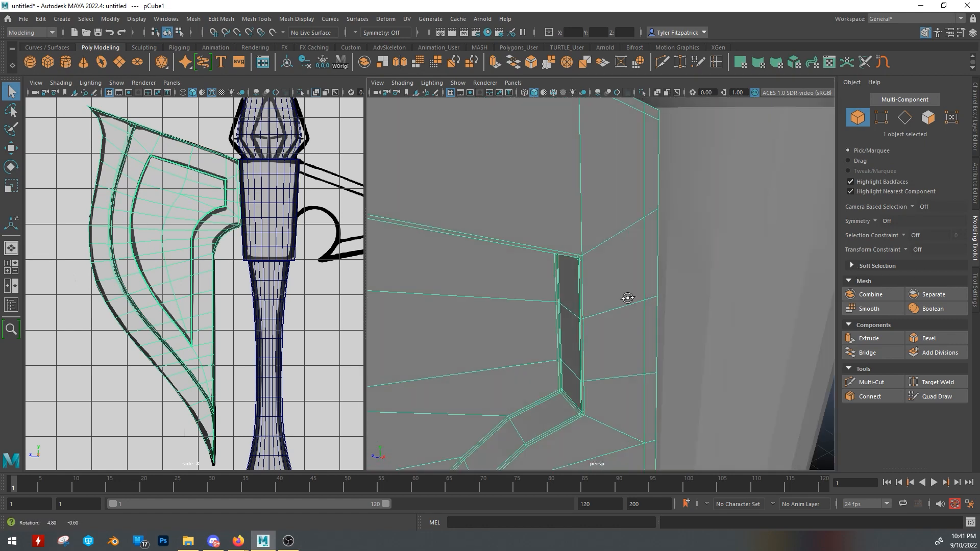
left_click_drag(626, 297, 564, 250, "alt")
middle_click_drag(565, 250, 503, 163, "alt")
right_click_drag(503, 164, 559, 207, "alt")
left_click_drag(559, 207, 542, 114, "alt")
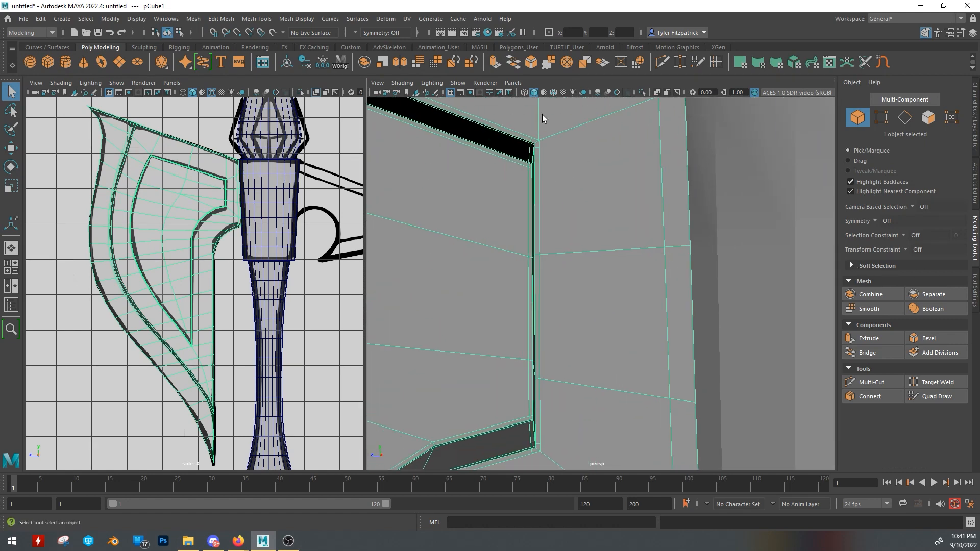
Step: Cut an edge from the recessed panel's lower handle-side corner to the vertex on the blade's back edge loop
left_click(665, 63)
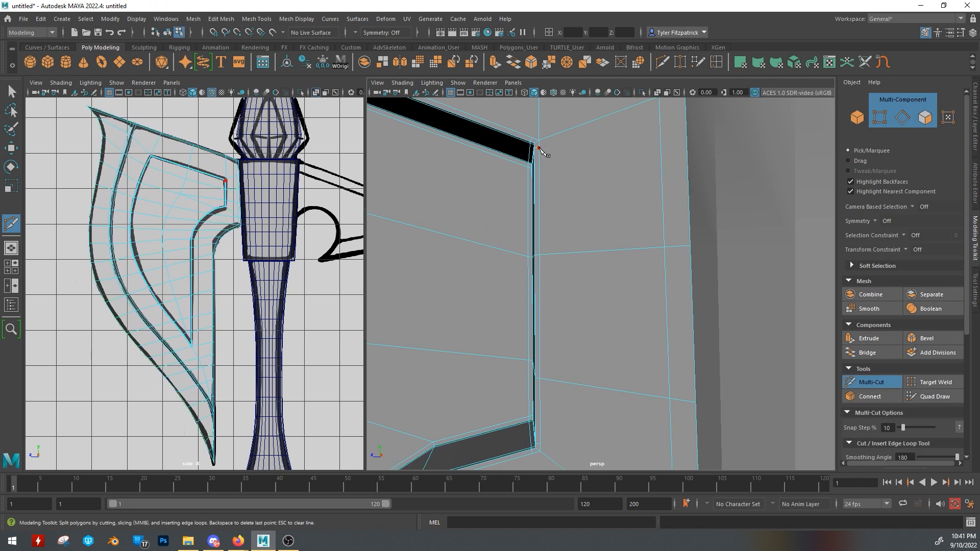
middle_click_drag(584, 225, 556, 184, "alt")
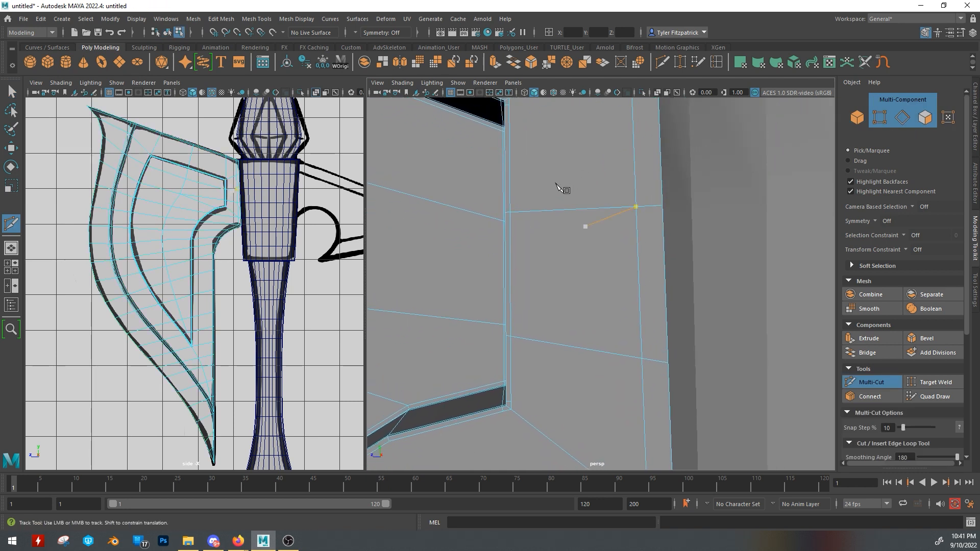
middle_click_drag(558, 350, 550, 296, "alt")
left_click(503, 354)
left_click_drag(526, 347, 561, 367, "alt")
left_click(545, 350)
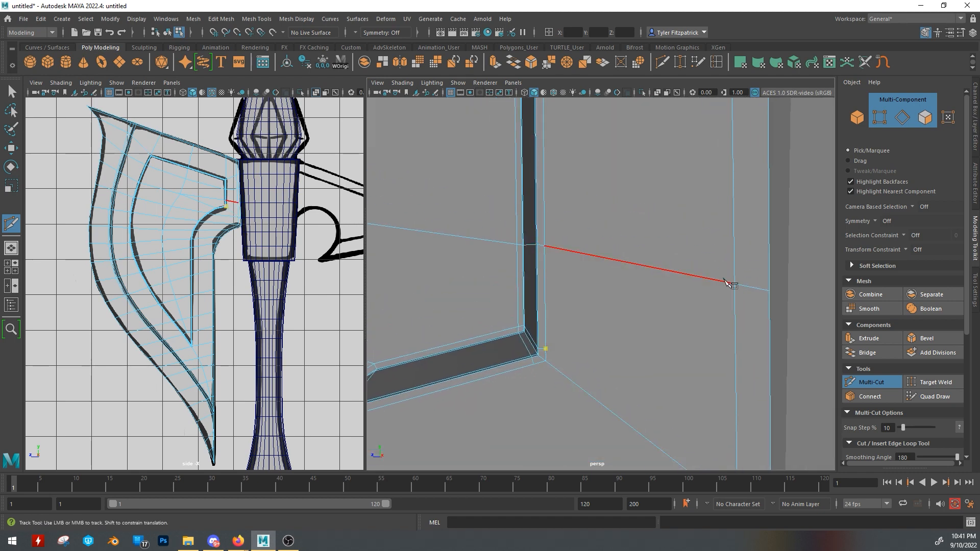
left_click(736, 284)
right_click_drag(735, 283, 702, 291, "alt")
left_click_drag(703, 292, 672, 289, "alt")
right_click(672, 289)
Step: Cut an edge from the recessed panel's upper handle-side corner to the vertex on the blade's back edge loop
left_click(675, 361)
middle_click_drag(620, 341, 609, 457, "alt")
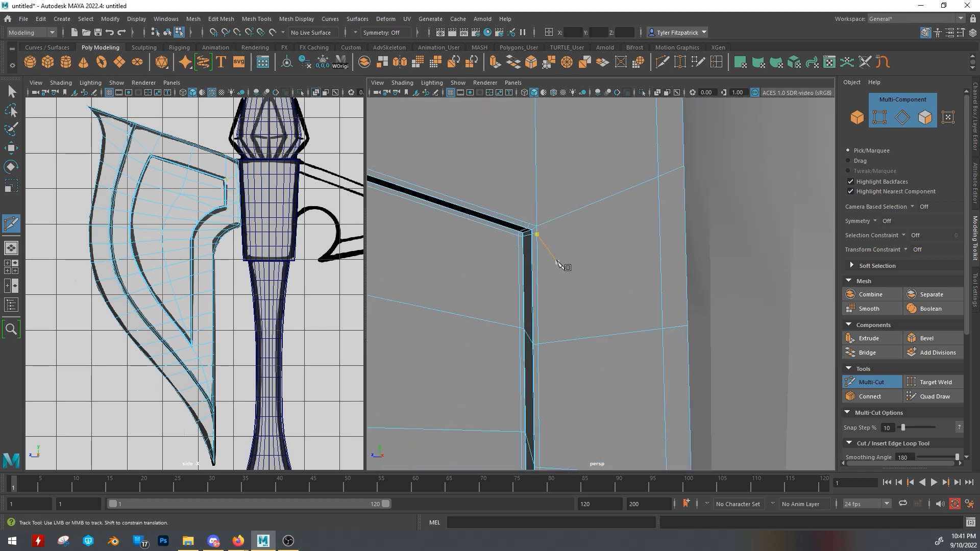
scroll(564, 264, "up", 4)
left_click(478, 186)
left_click(711, 372)
right_click_drag(711, 372, 641, 376, "alt")
middle_click_drag(642, 376, 627, 313, "alt")
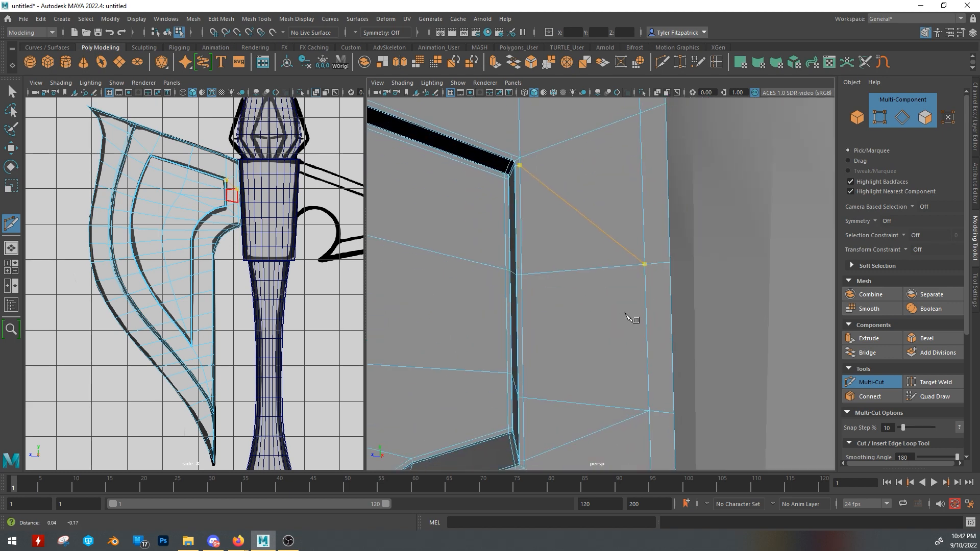
right_click(617, 298)
Step: Cut a vertical edge across the middle of the face between the recessed panel and the back edge loop
left_click(585, 269)
left_click(591, 392)
right_click(591, 393)
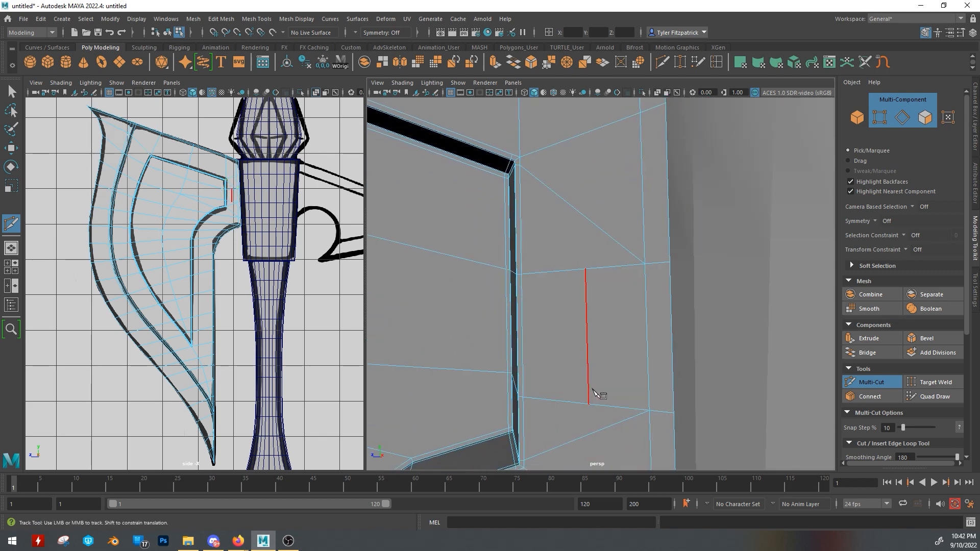
Step: Scale the new vertical edge's two vertices closer together along Y and shift them slightly toward the recessed panel
key("q")
right_click_drag(585, 259, 569, 261)
left_click(585, 269)
left_click(591, 402, "shift")
key("r")
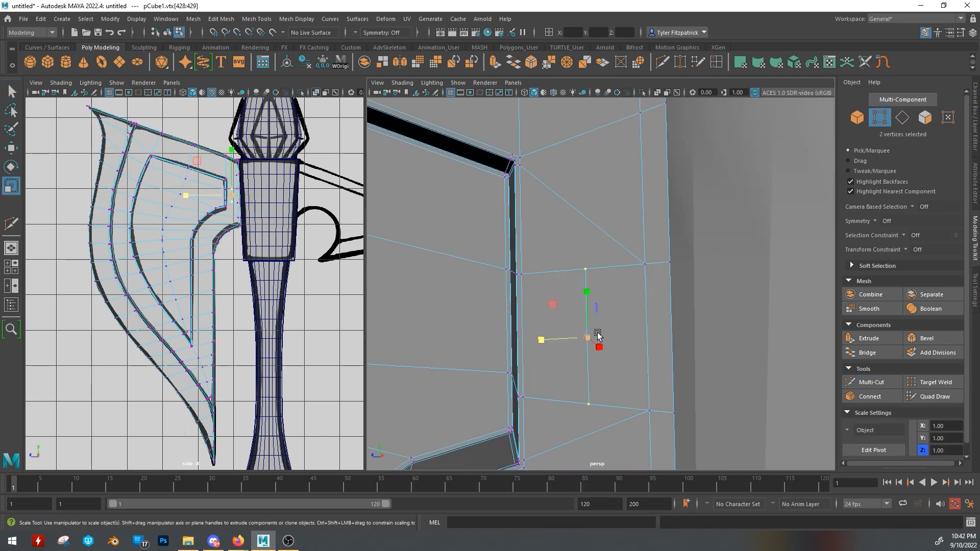
mouse_move(586, 292)
left_mouse_down()
mouse_move(588, 318)
mouse_move(542, 341)
mouse_move(575, 293)
left_mouse_up()
key("w")
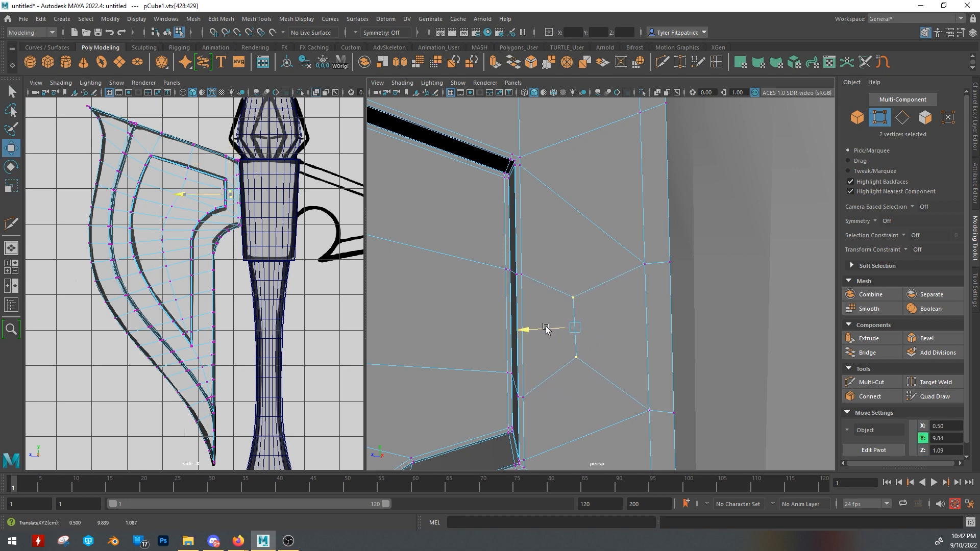
Step: Shift the new vertical edge's two vertices slightly along Z toward the blade's back edge
left_click_drag(547, 329, 556, 329)
right_click_drag(645, 375, 630, 370, "alt")
middle_click_drag(630, 371, 636, 281, "alt")
left_click_drag(637, 281, 663, 285, "alt")
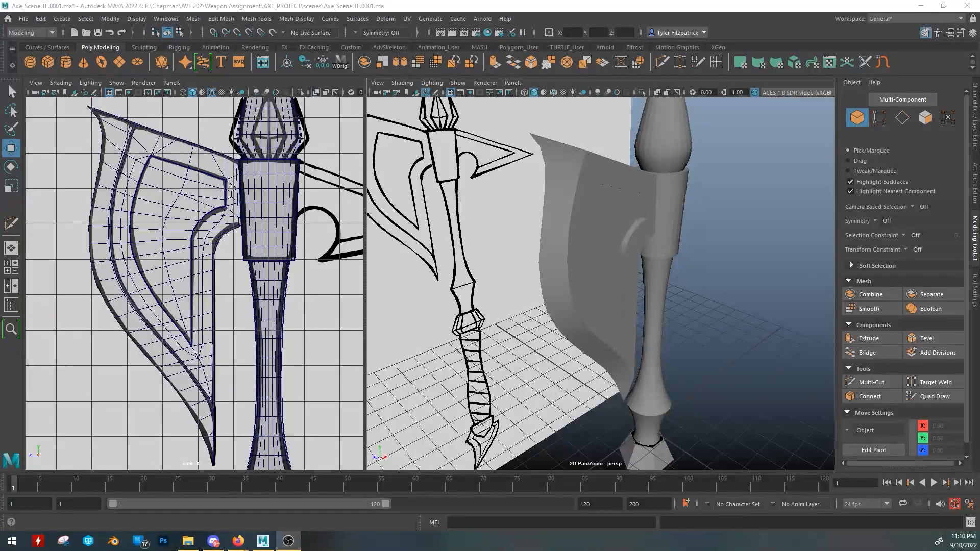
Step: Select the blade and examine its vertices and edge flow around the front ridge and the area beside it
left_click_drag(589, 353, 560, 266, "alt")
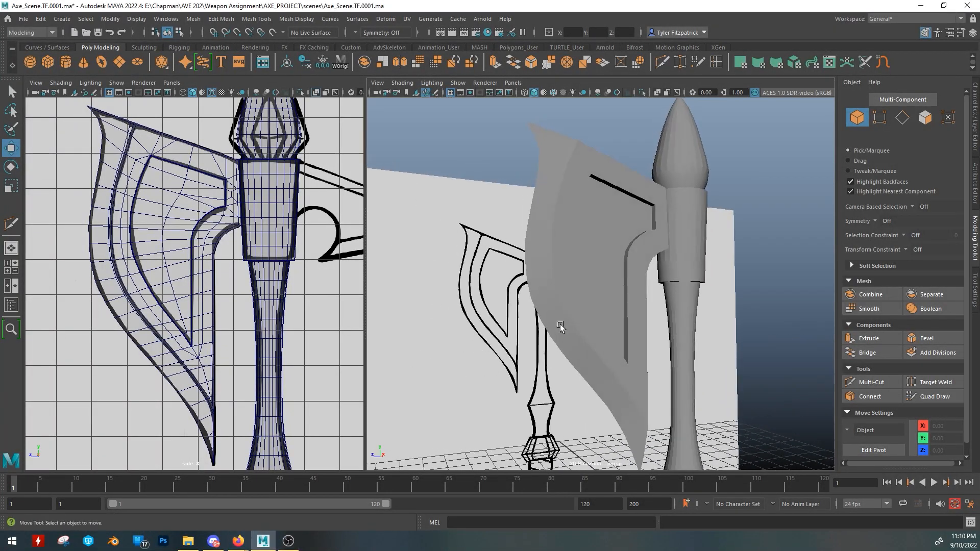
left_click(562, 268)
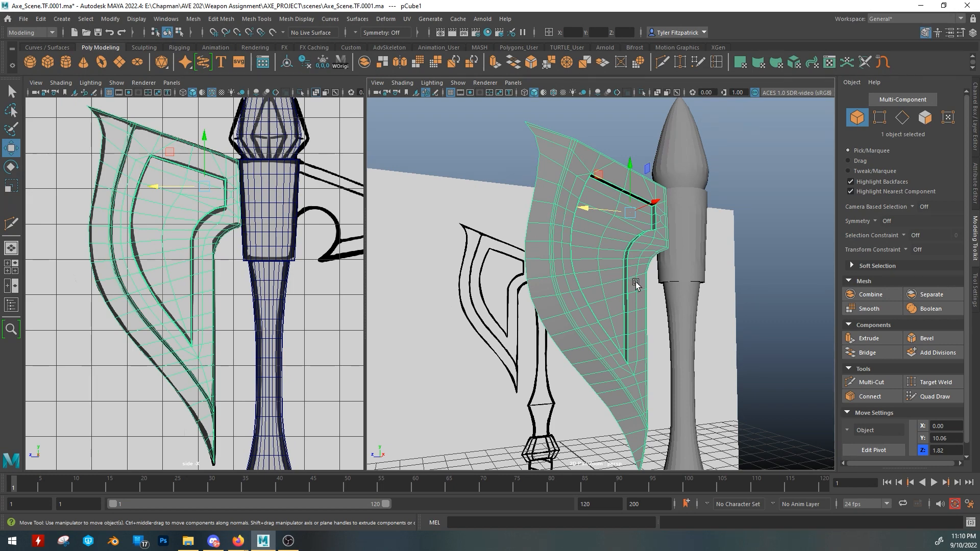
left_click_drag(568, 216, 615, 302, "alt")
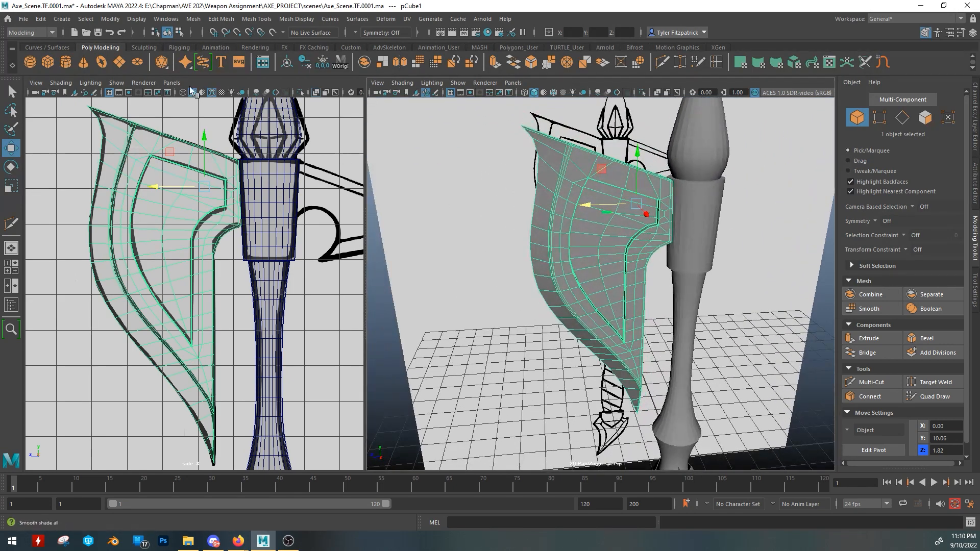
left_click_drag(541, 215, 592, 202, "alt")
scroll(608, 265, "up", 6)
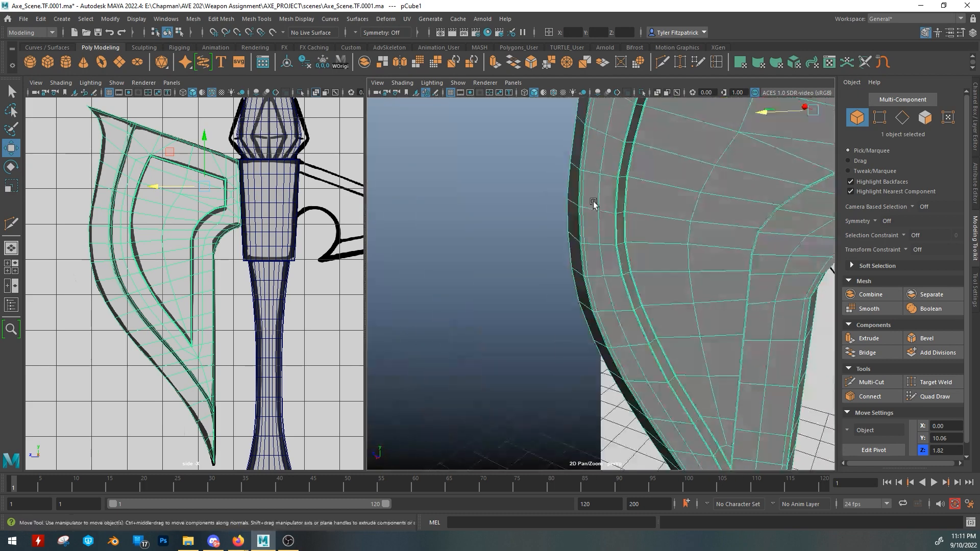
right_click_drag(636, 205, 579, 211)
left_click_drag(595, 230, 626, 262, "alt")
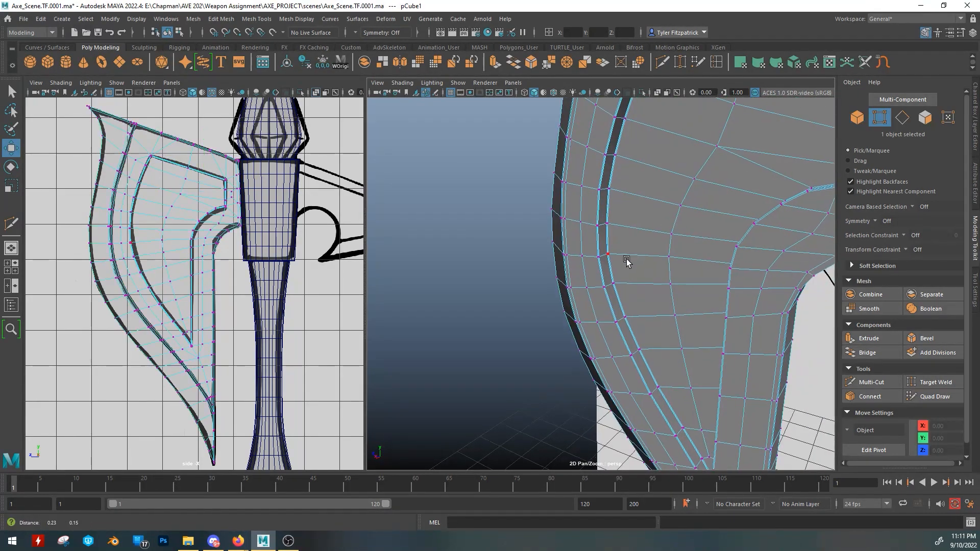
right_click_drag(626, 263, 773, 280, "alt")
middle_click_drag(684, 273, 571, 265, "alt")
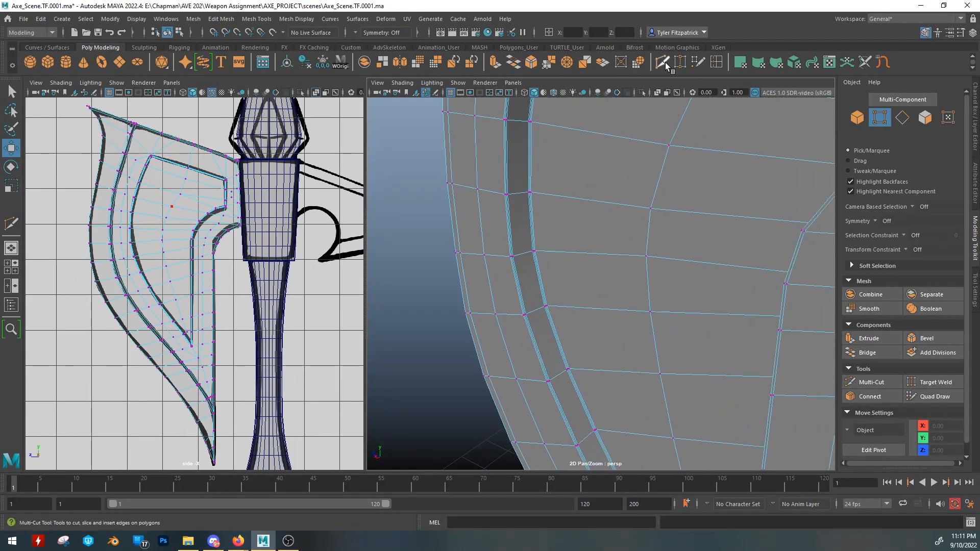
left_click(663, 62)
left_click(588, 254, "shift")
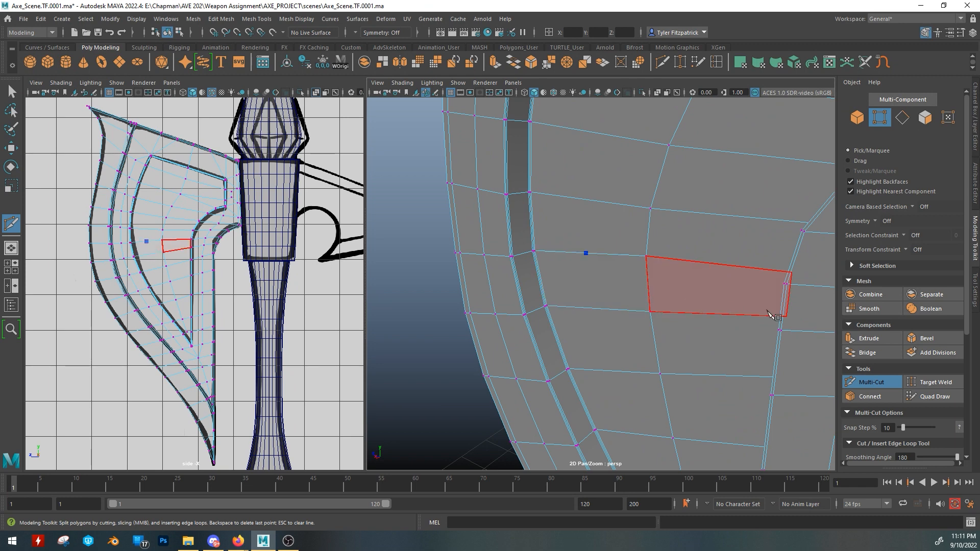
key("q")
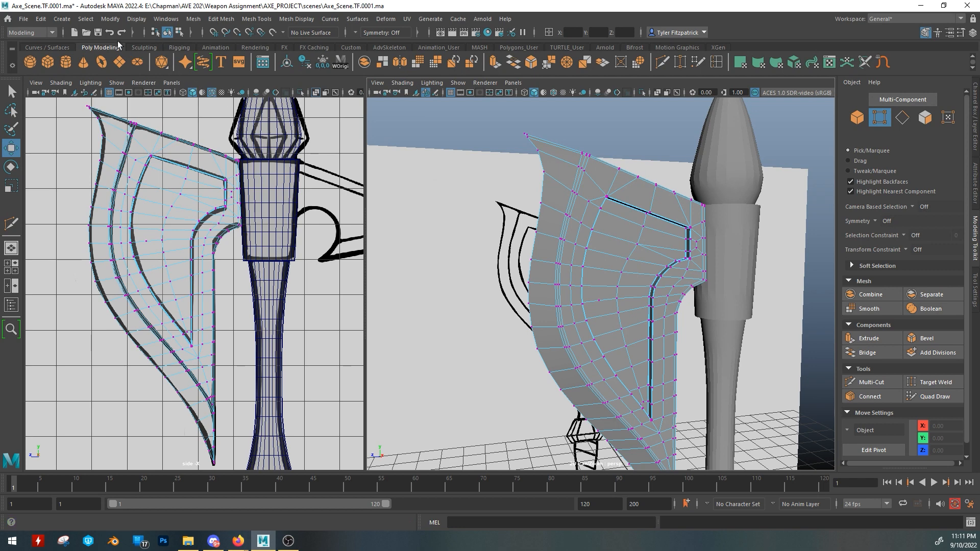
Step: Open the polygon selection constraints and select all of the blade's quad faces with the All and Next constraint
left_click(85, 19)
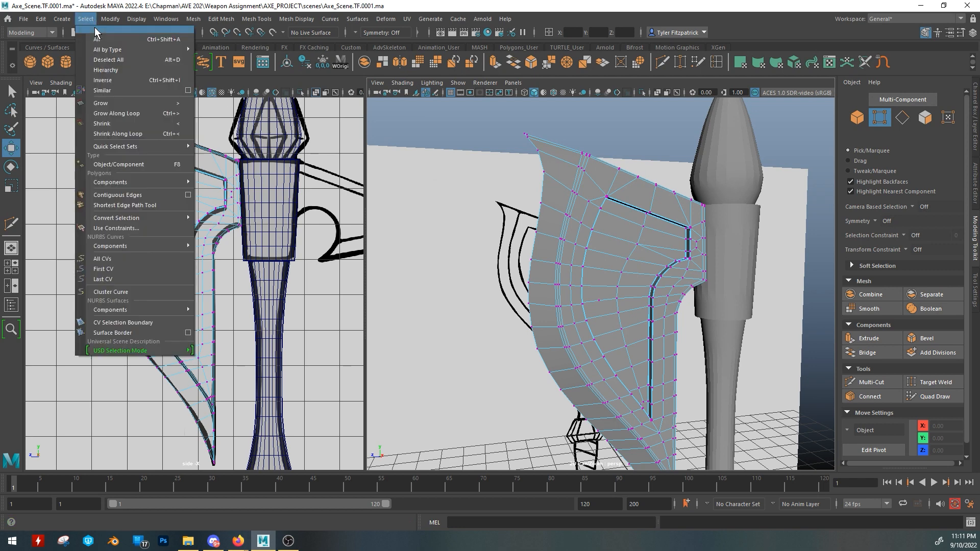
left_click(149, 228)
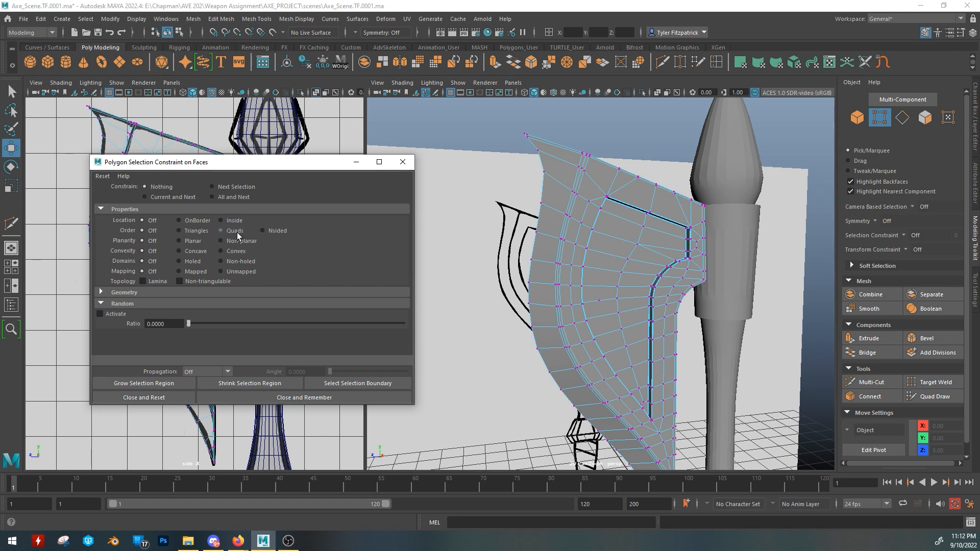
left_click(223, 198)
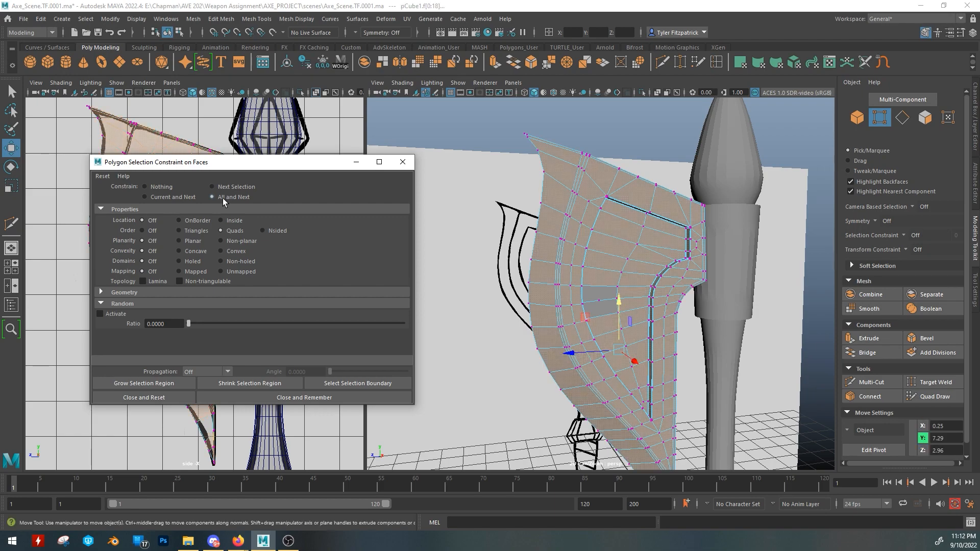
left_click_drag(557, 244, 639, 286, "alt")
middle_click_drag(639, 286, 610, 201, "alt")
left_click_drag(611, 201, 664, 179, "alt")
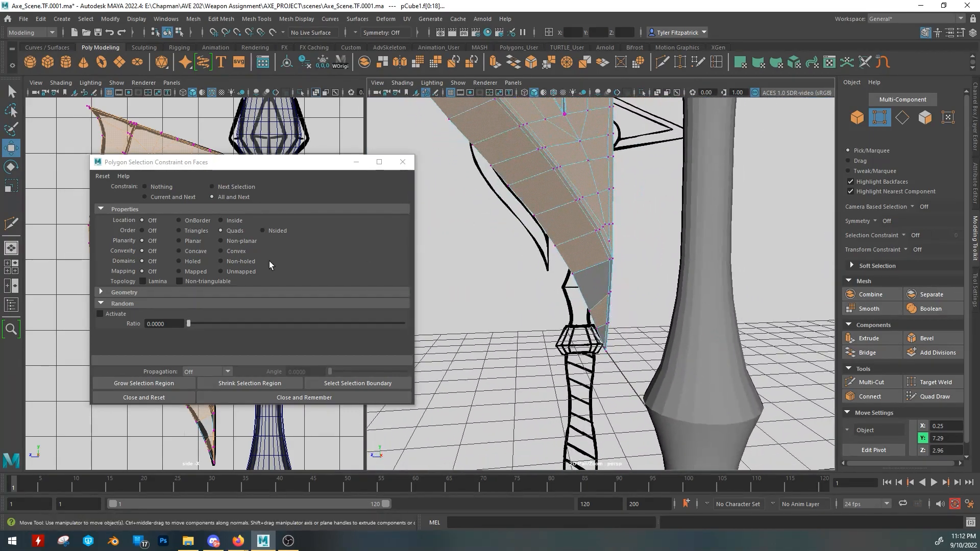
Step: Switch the face selection constraint to Nsided and examine the selected face near the blade's lower tip with the smooth preview
left_click(274, 233)
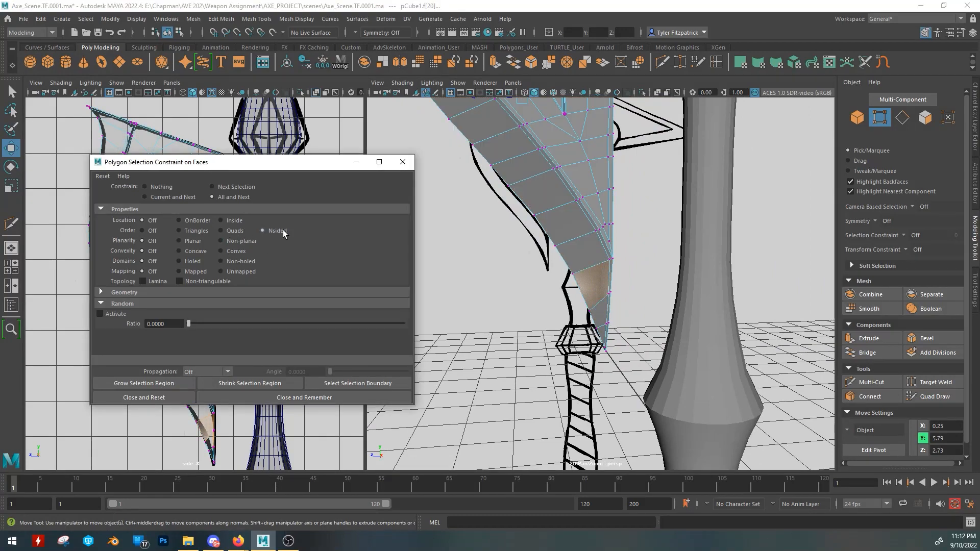
left_click_drag(592, 230, 556, 214, "alt")
right_click_drag(557, 214, 650, 241, "alt")
key("3")
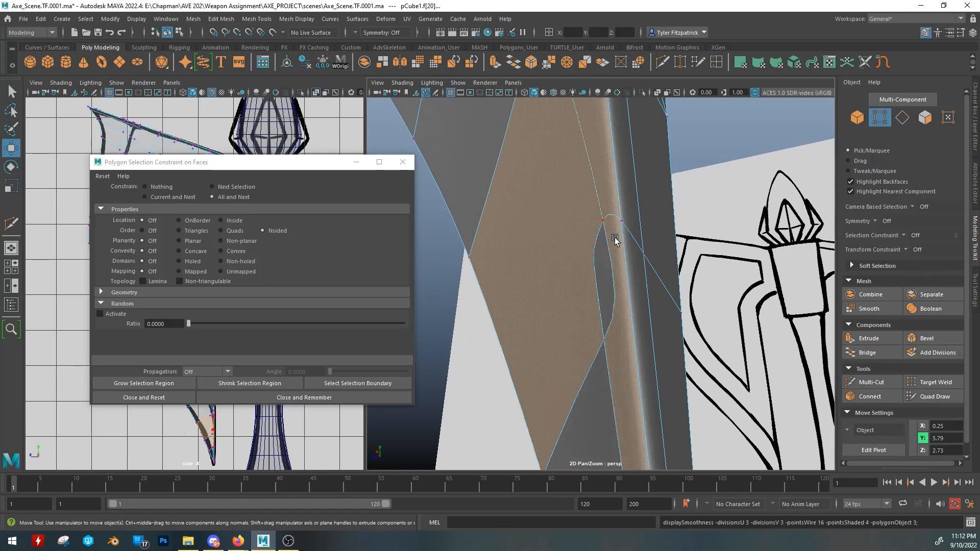
mouse_move(599, 271)
left_mouse_down("alt")
mouse_move(622, 273)
mouse_move(610, 269)
left_mouse_up("alt")
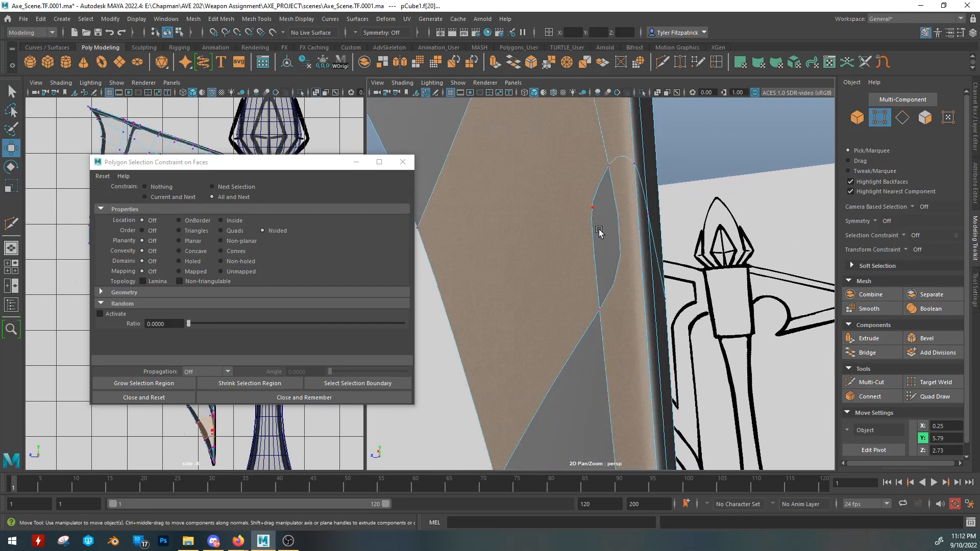
key("1")
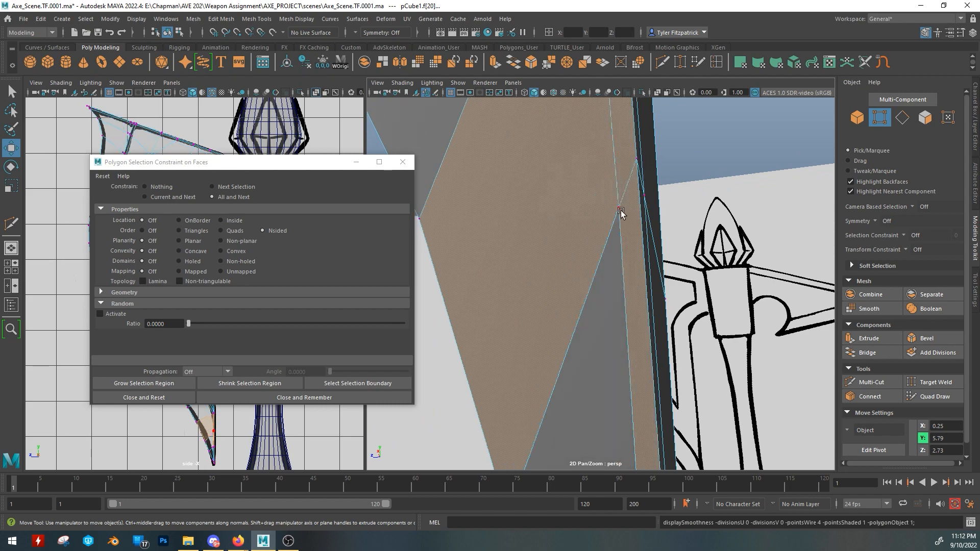
Step: Merge the three clustered vertices on the blade's back edge near the lower tip
left_click(621, 214)
left_click_drag(621, 214, 684, 234, "alt")
middle_click_drag(671, 296, 642, 231, "alt")
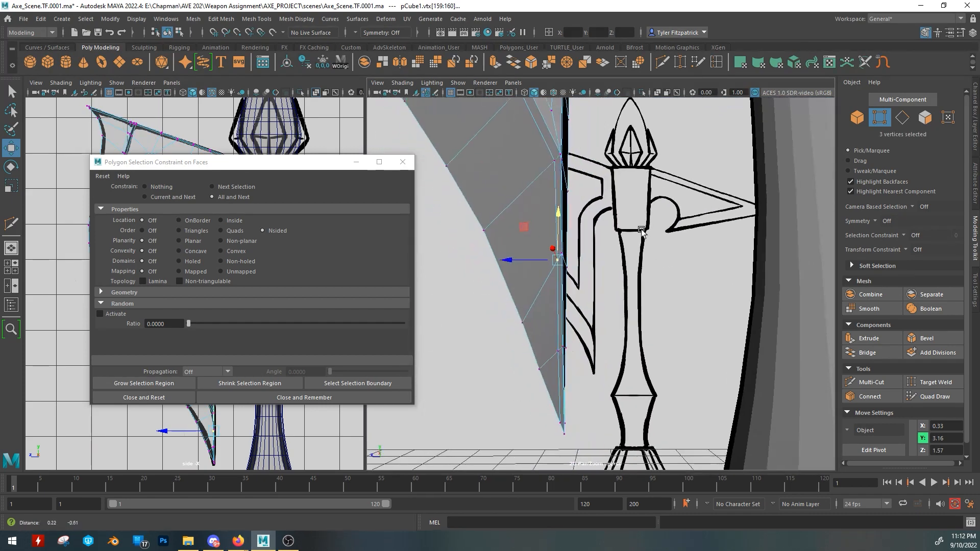
right_click_drag(536, 261, 566, 214, "shift")
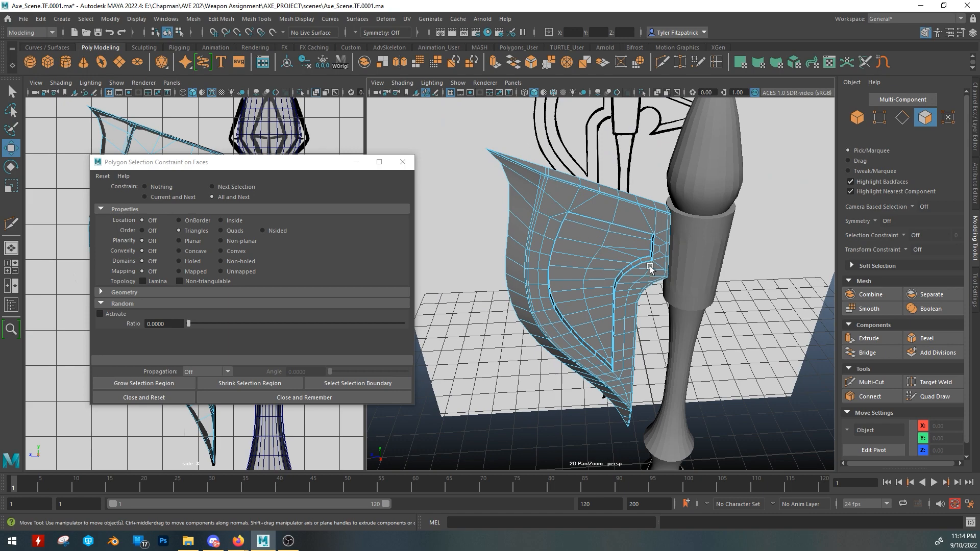
Step: Select all triangular faces with the selection constraint and frame the sliver triangle near the blade's lower tip
left_click_drag(651, 270, 527, 227, "alt")
middle_click_drag(528, 227, 591, 245, "alt")
right_click_drag(590, 245, 776, 257, "alt")
middle_click_drag(777, 257, 723, 283, "alt")
left_click(219, 228)
left_click(225, 232)
left_click(188, 230)
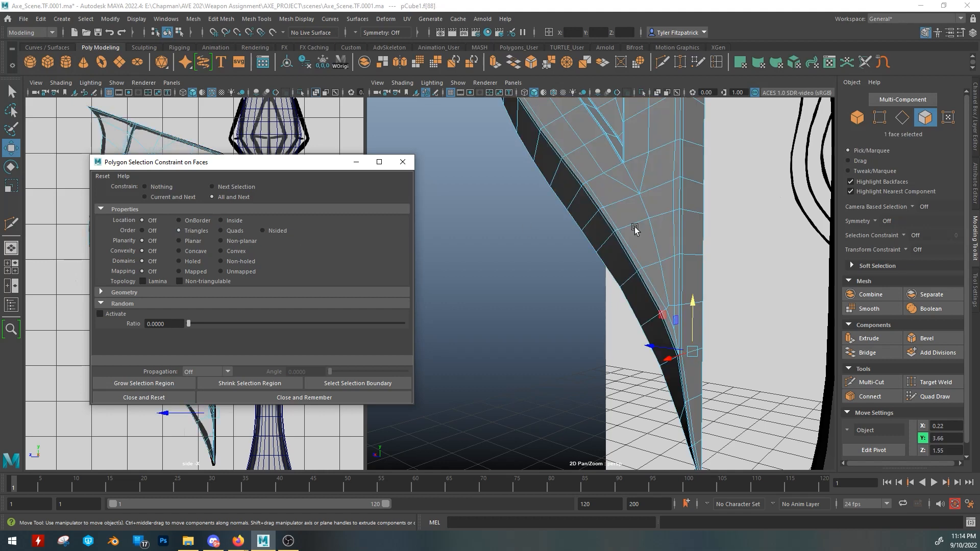
key("f")
left_click_drag(634, 228, 661, 265, "alt")
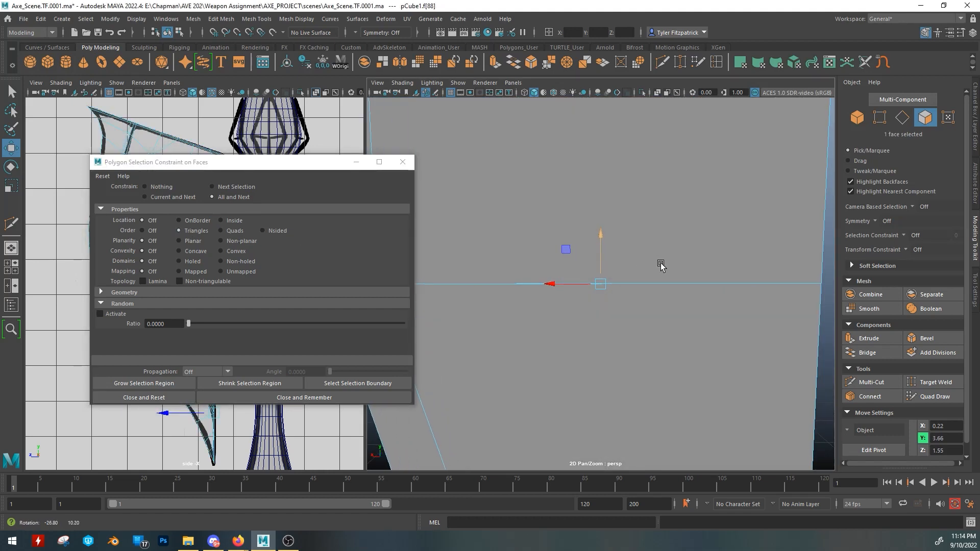
mouse_move(595, 247)
left_mouse_down("alt")
mouse_move(602, 208)
mouse_move(586, 260)
left_mouse_up("alt")
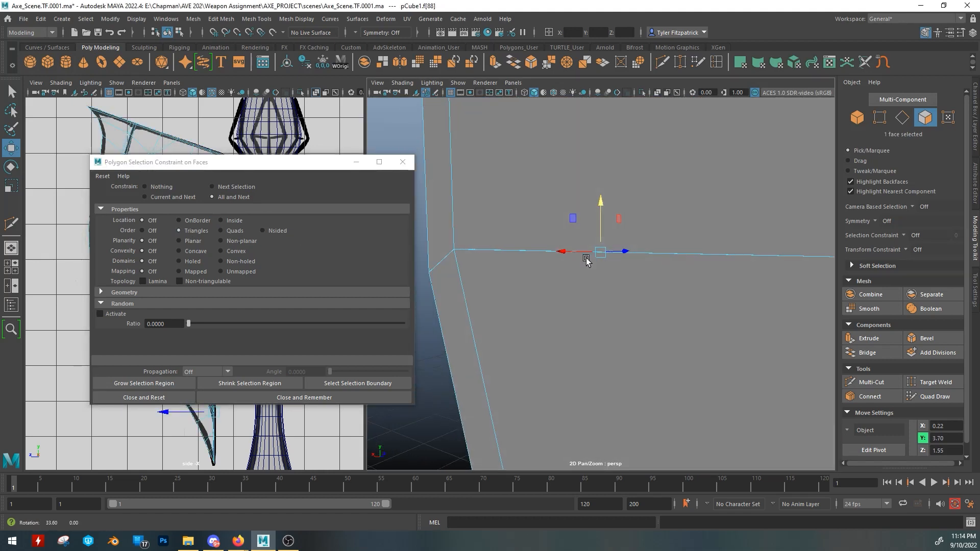
Step: Try to open up the sliver triangle by scaling it along Y and moving one end vertex down
left_click_drag(605, 207, 670, 282)
key("r")
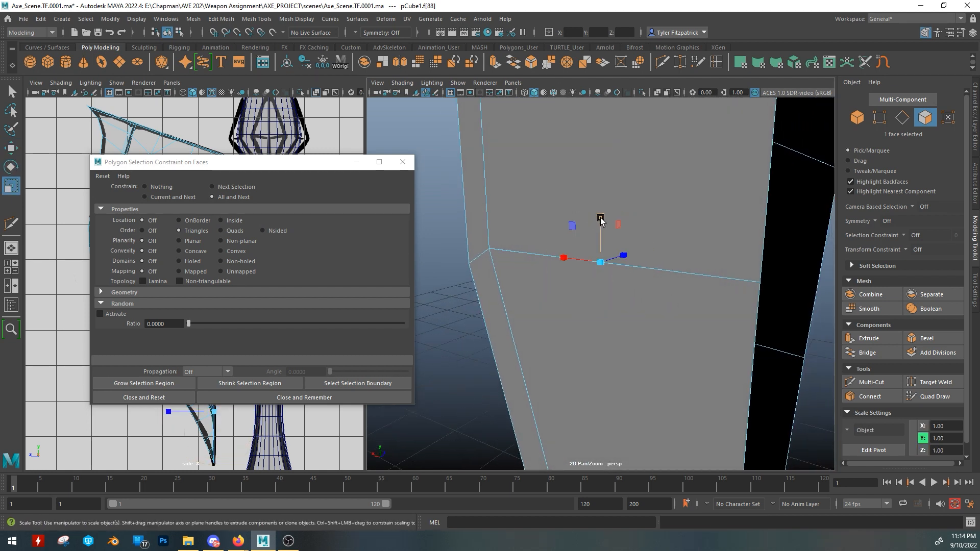
left_click_drag(601, 219, 597, 130)
key("ctrl+z")
right_click_drag(635, 266, 595, 266)
left_click(760, 281)
key("w")
mouse_move(762, 238)
left_mouse_down()
mouse_move(764, 207)
mouse_move(759, 255)
left_mouse_up()
key("ctrl+z")
Step: Move one overlapping vertex at the sliver triangle's other end slightly down to separate it from its neighbour
left_click(490, 249)
left_click_drag(486, 207, 490, 243)
left_click_drag(516, 250, 560, 250, "alt")
middle_click_drag(561, 249, 616, 236, "alt")
Step: Merge the two separated vertices at the end of the sliver triangle near the blade's lower tip
left_click(656, 207)
middle_click_drag(726, 199, 685, 234, "alt")
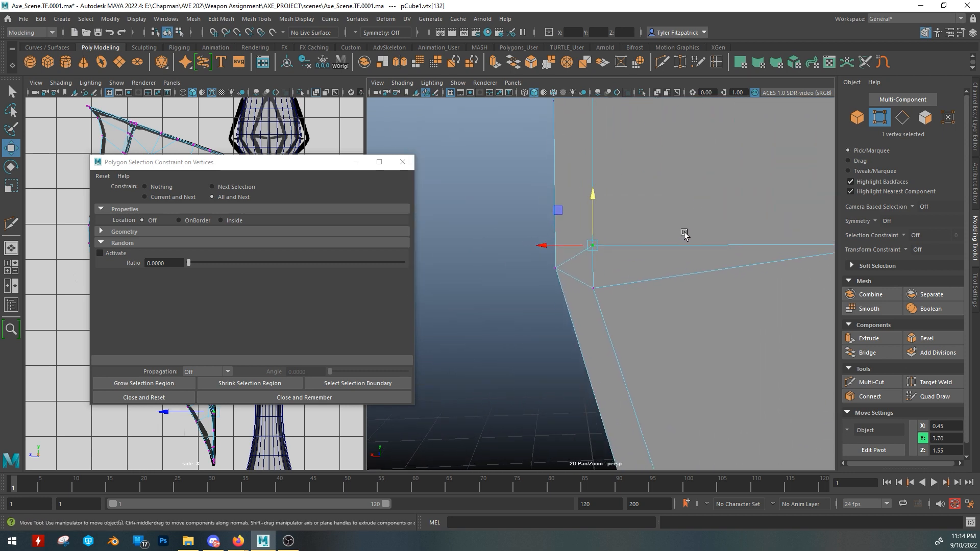
key("q")
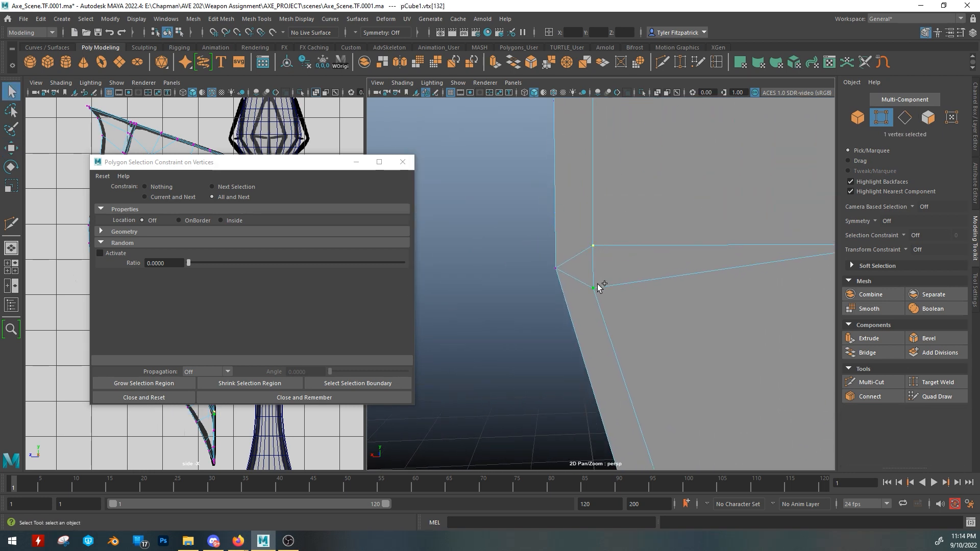
left_click(596, 287, "shift")
right_click(599, 253)
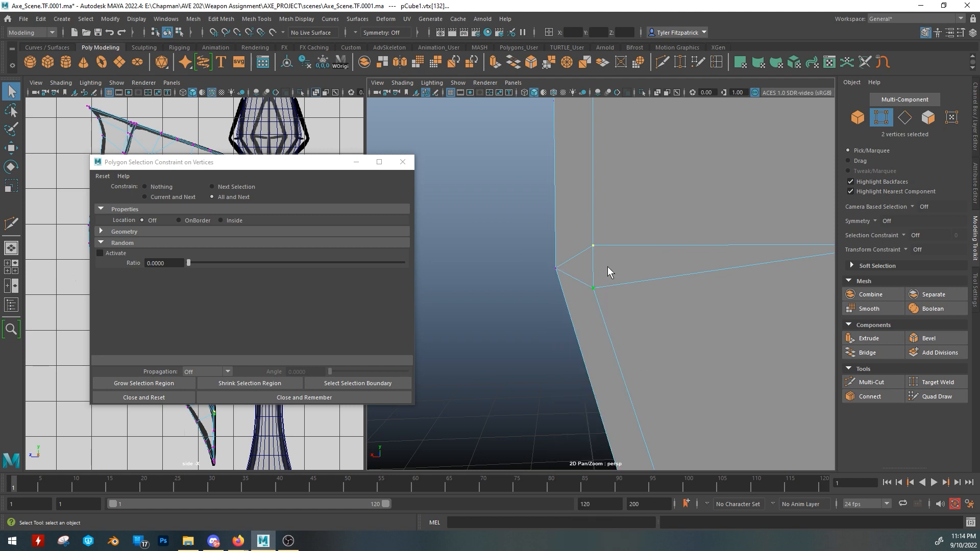
right_click_drag(608, 279, 623, 214, "shift")
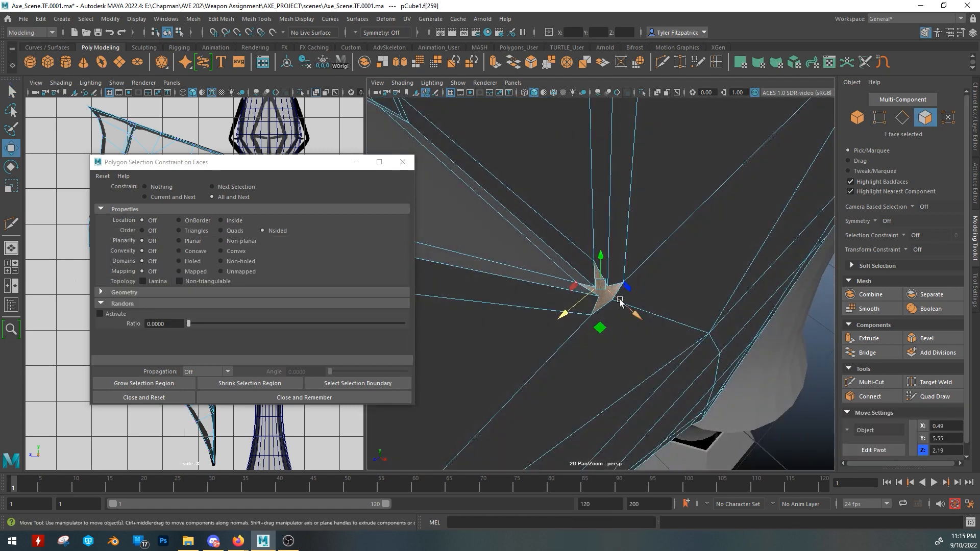
left_click_drag(620, 300, 583, 296, "alt")
left_click(663, 62)
scroll(581, 292, "down", 4)
scroll(582, 291, "up", 4)
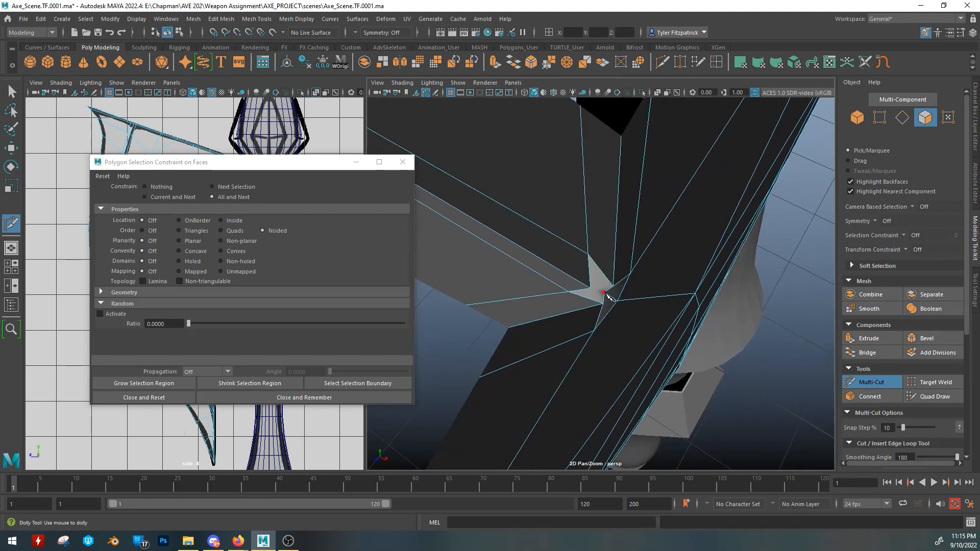
key("q")
Step: Move the stray vertex at the recessed panel's lower corner along Z with point snapping, in line with the recess corner vertex
right_click_drag(606, 260, 565, 264)
left_click(611, 288)
left_click(603, 303)
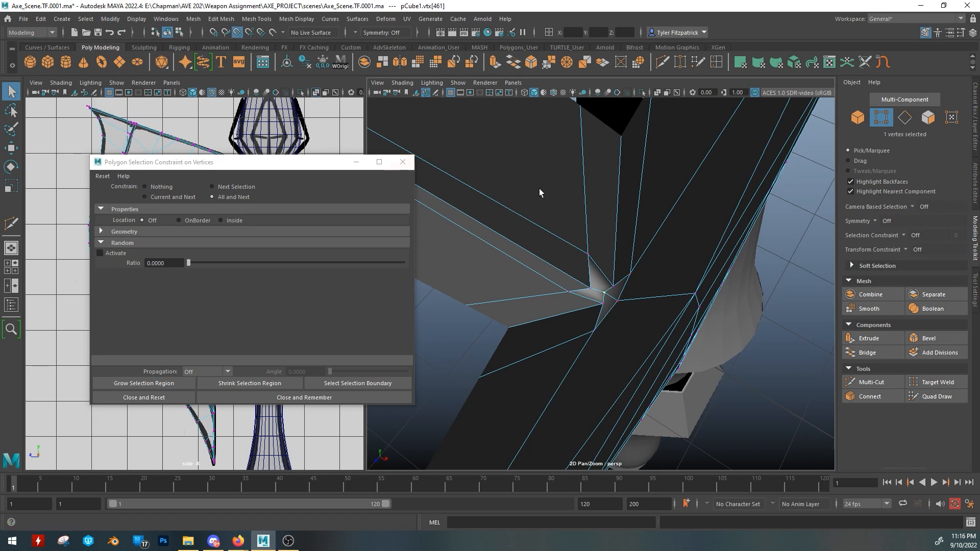
key("w")
left_click_drag(652, 317, 580, 313)
left_click(237, 33)
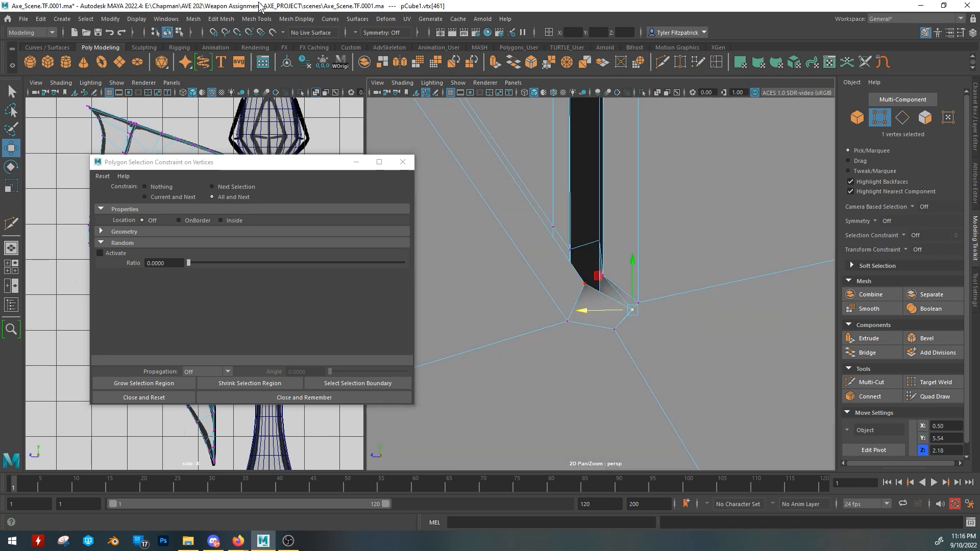
left_click(237, 33)
left_click_drag(577, 274, 603, 282, "alt")
left_click_drag(625, 301, 603, 276, "alt")
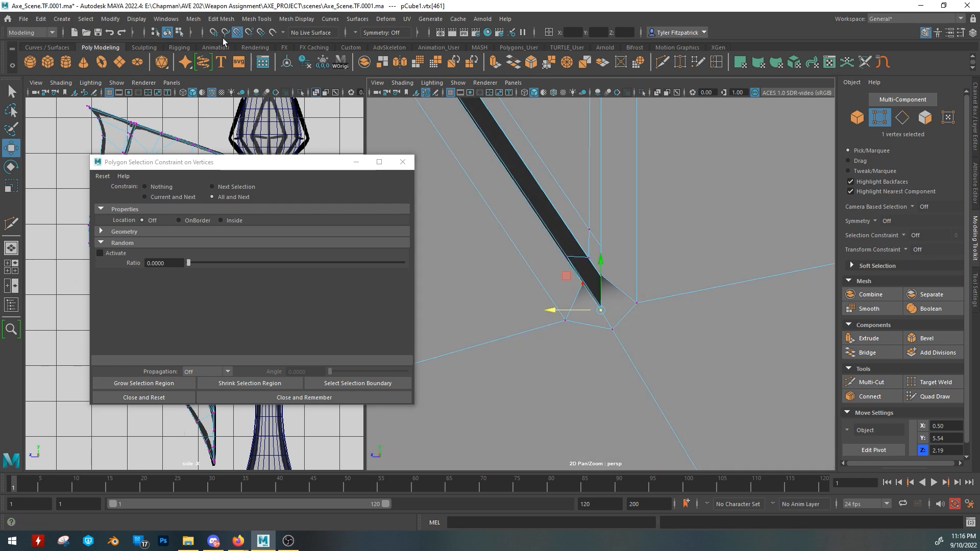
left_click(237, 33)
Step: Select the four outer edges around the n-sided area at the recessed panel's lower corner
right_click_drag(571, 281, 577, 246)
left_click(575, 302)
left_click(594, 327, "shift")
left_click(625, 316, "shift")
left_click(624, 294, "shift")
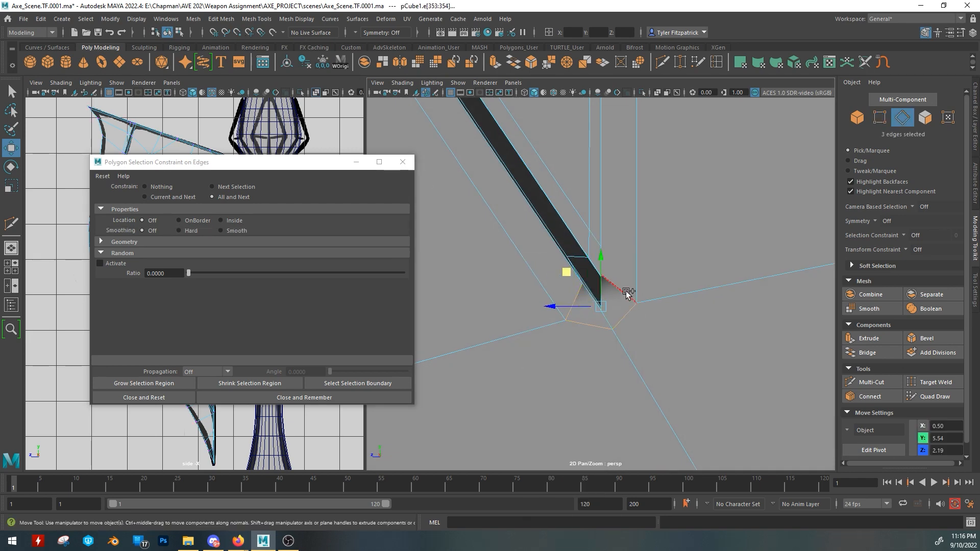
left_click_drag(626, 292, 603, 305, "alt")
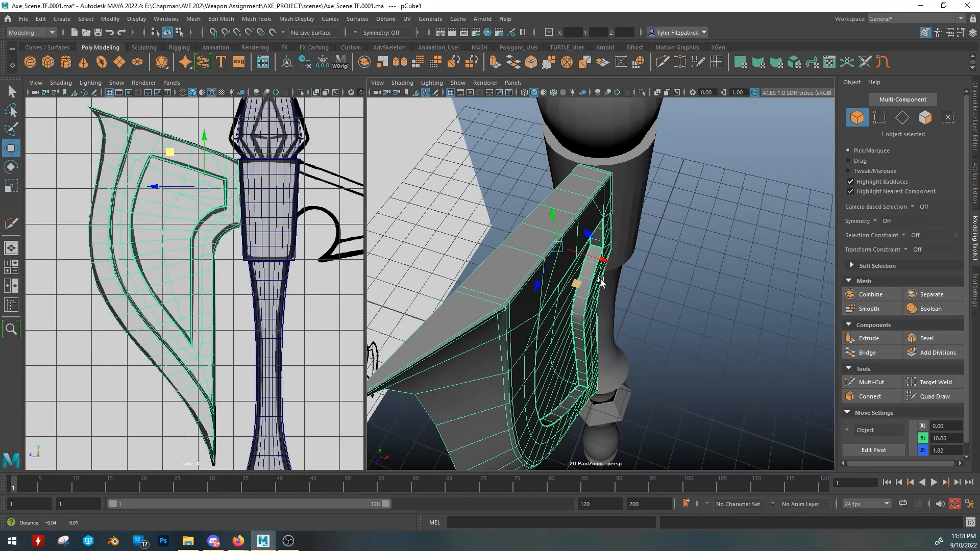
Step: Scale the whole blade along X to 0.52 and check its thickness where it meets the handle collar
key("f")
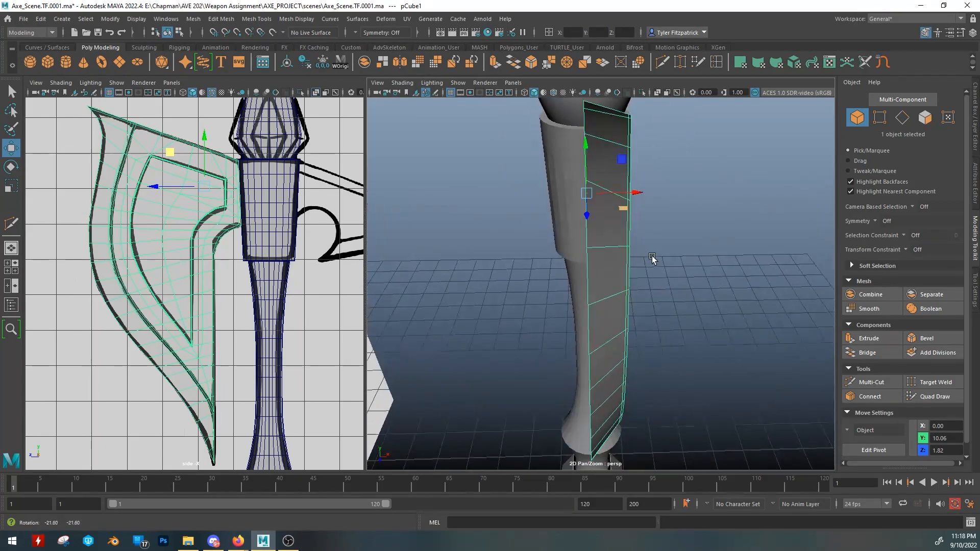
key("r")
left_click_drag(630, 272, 616, 266)
left_click_drag(617, 266, 617, 309, "alt")
middle_click_drag(600, 227, 646, 279, "alt")
right_click_drag(646, 279, 764, 286, "alt")
middle_click_drag(764, 286, 716, 285, "alt")
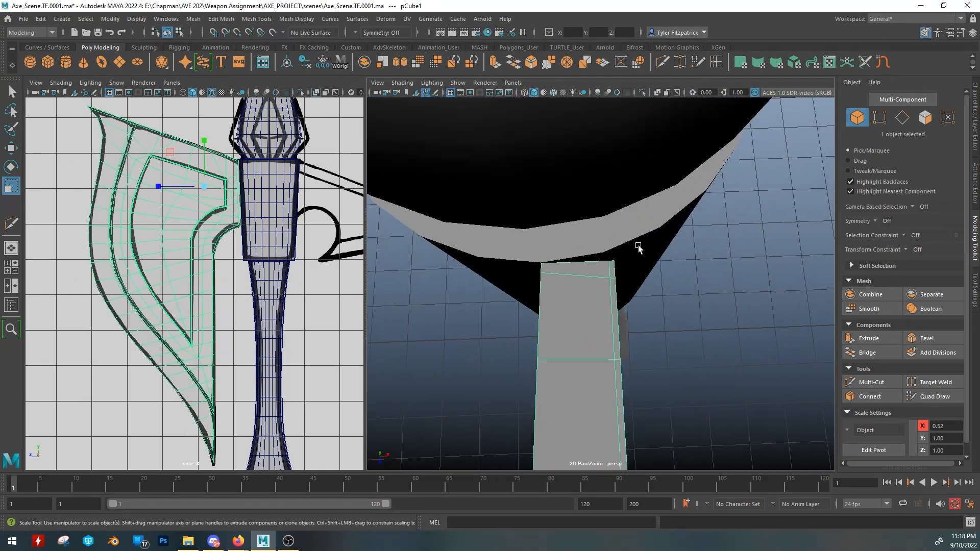
Step: Scale the whole blade along X to 0.45 so it is thinner than the handle collar
middle_click_drag(639, 248, 615, 254)
middle_click_drag(676, 279, 675, 344)
right_click_drag(675, 343, 579, 322, "alt")
mouse_move(579, 321)
left_mouse_down("alt")
mouse_move(637, 339)
mouse_move(588, 305)
left_mouse_up("alt")
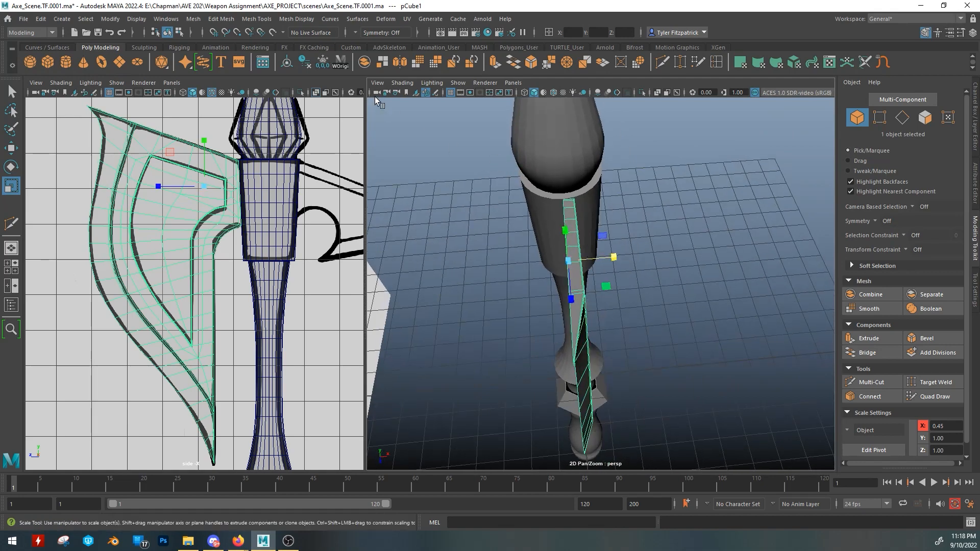
Step: Mirror the blade across the world axis and try the Y and Z options for the mirror axis
left_click(400, 65)
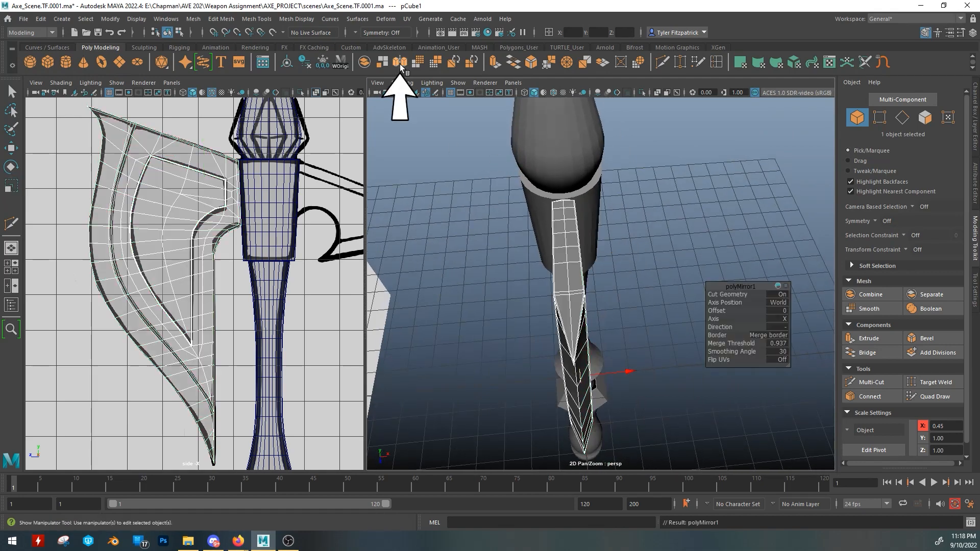
left_click_drag(502, 265, 567, 225, "alt")
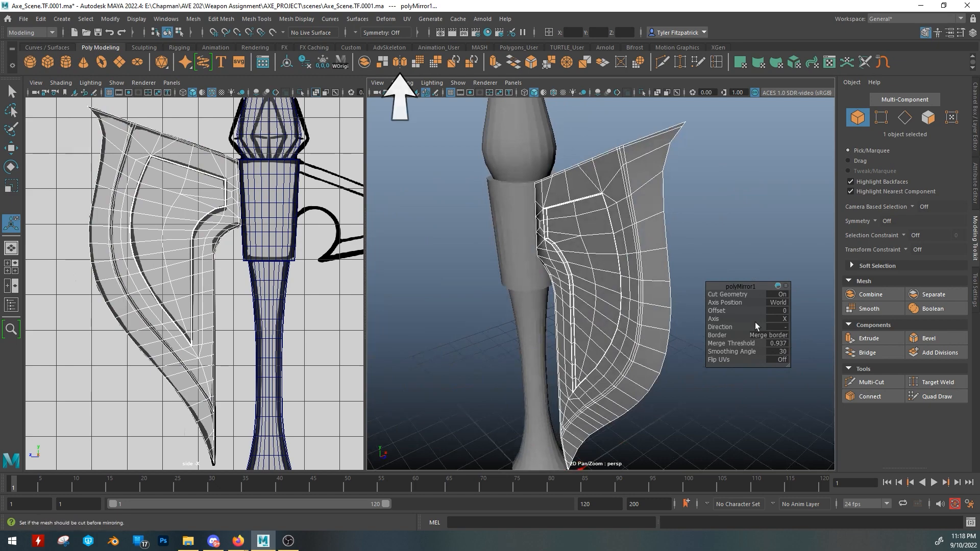
left_click(785, 320)
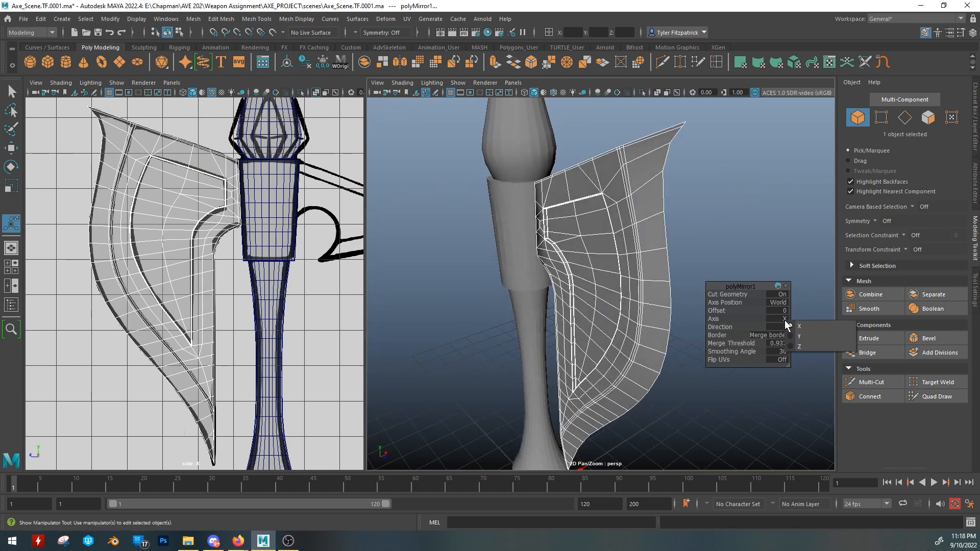
left_click(796, 334)
left_click_drag(602, 281, 449, 247, "alt")
left_click(788, 320)
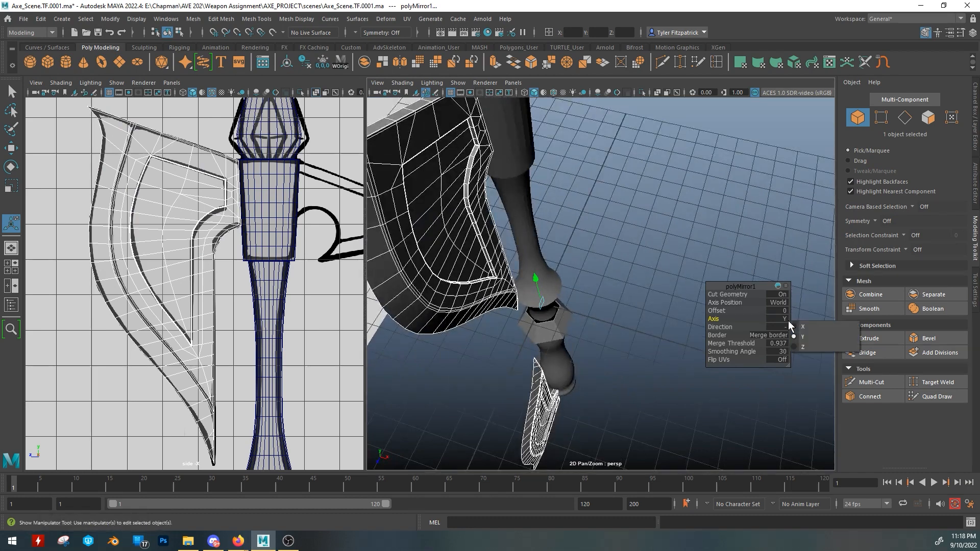
left_click(809, 349)
left_click_drag(587, 286, 466, 217, "alt")
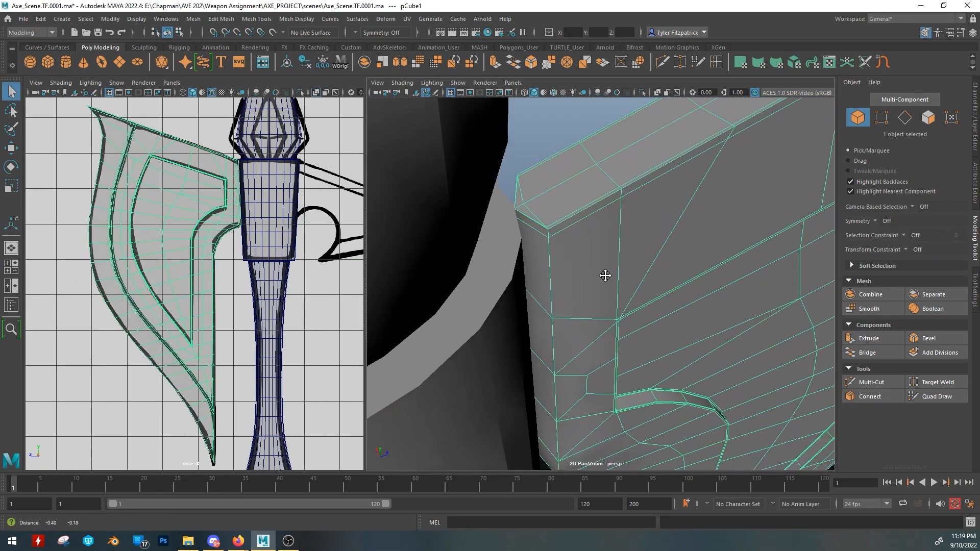
Step: Inspect the blade's inner edge beside the handle collar, deselect the blade, and undo the last operations
left_click_drag(604, 276, 607, 259, "alt")
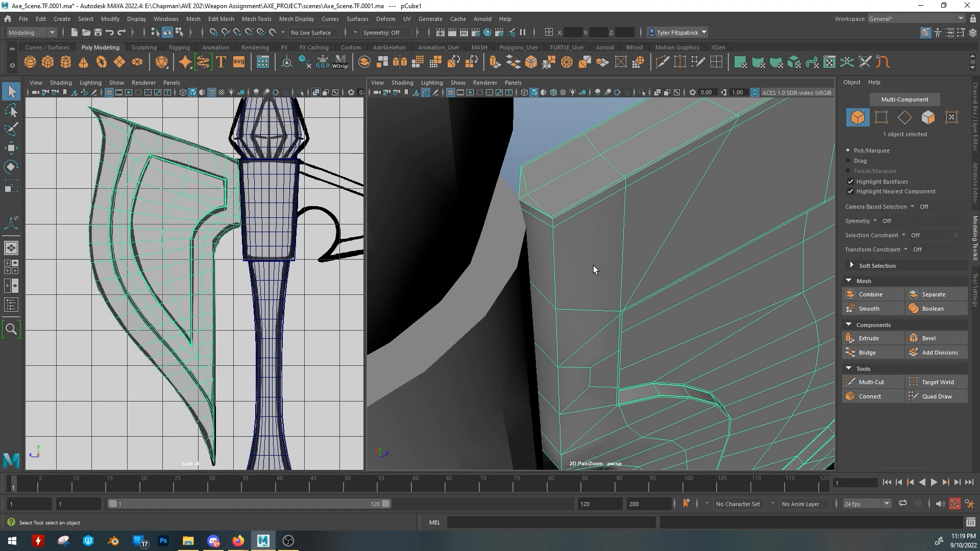
left_click_drag(594, 267, 603, 275, "alt")
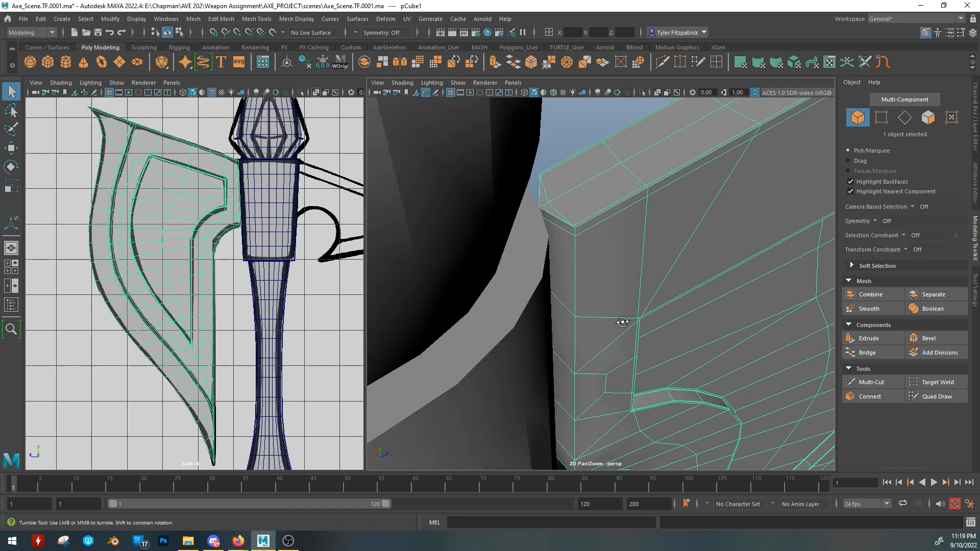
mouse_move(619, 321)
left_mouse_down("alt")
mouse_move(595, 306)
mouse_move(620, 320)
left_mouse_up("alt")
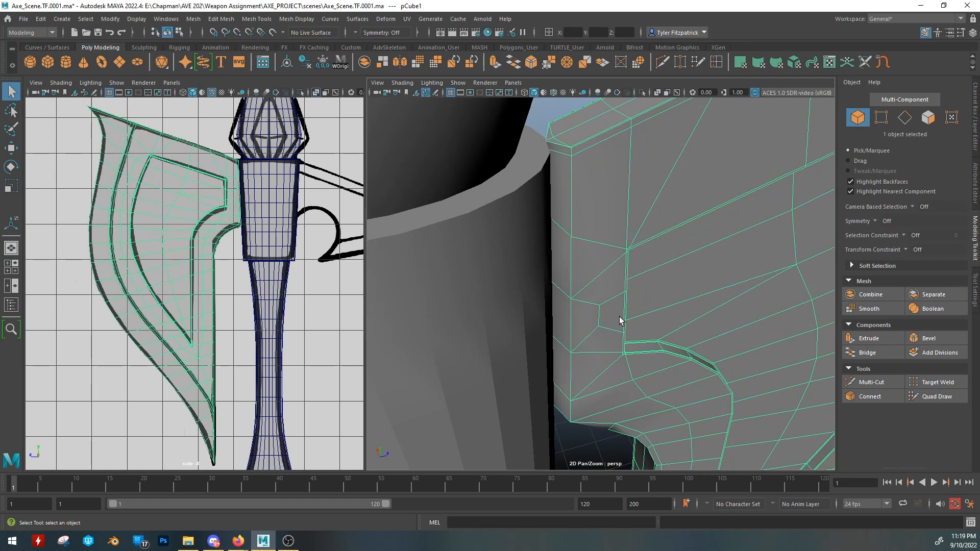
left_click(560, 337)
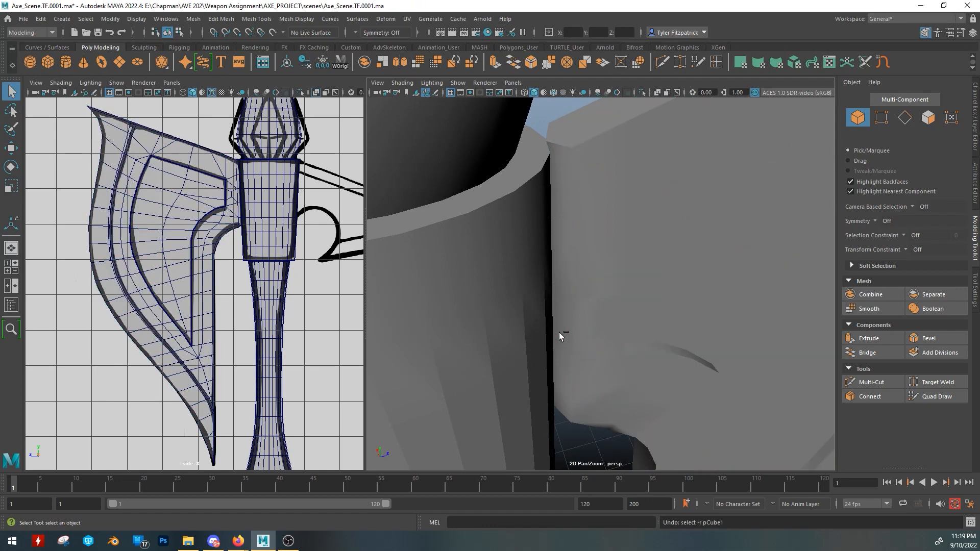
key("ctrl+z")
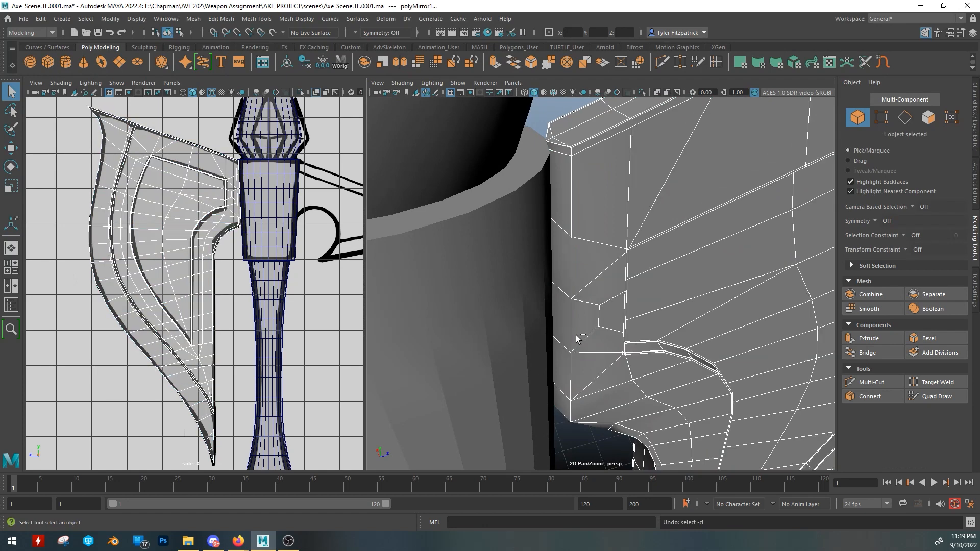
key("ctrl+z")
left_click_drag(668, 338, 593, 254, "alt")
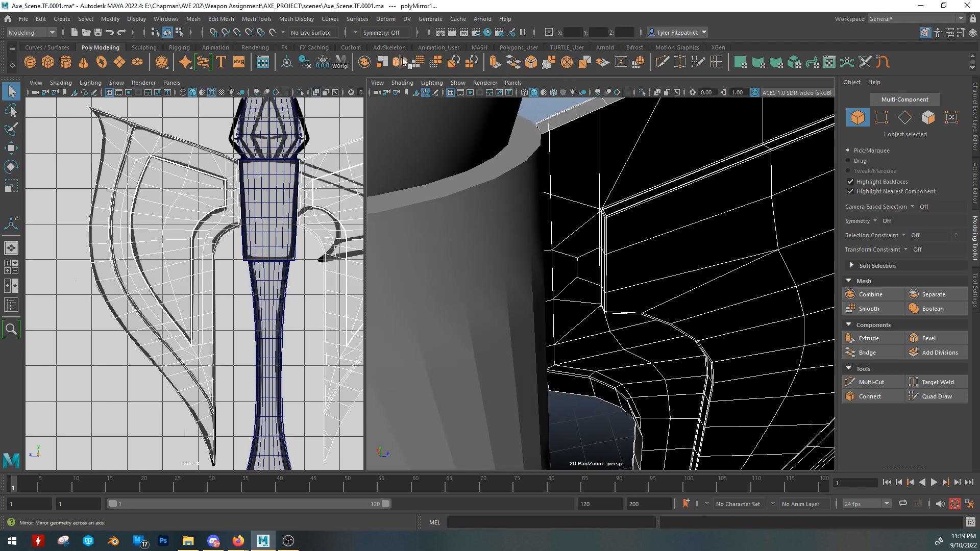
Step: Mirror the blade again across the world X axis and reduce the merge threshold to 0.0366
key("g")
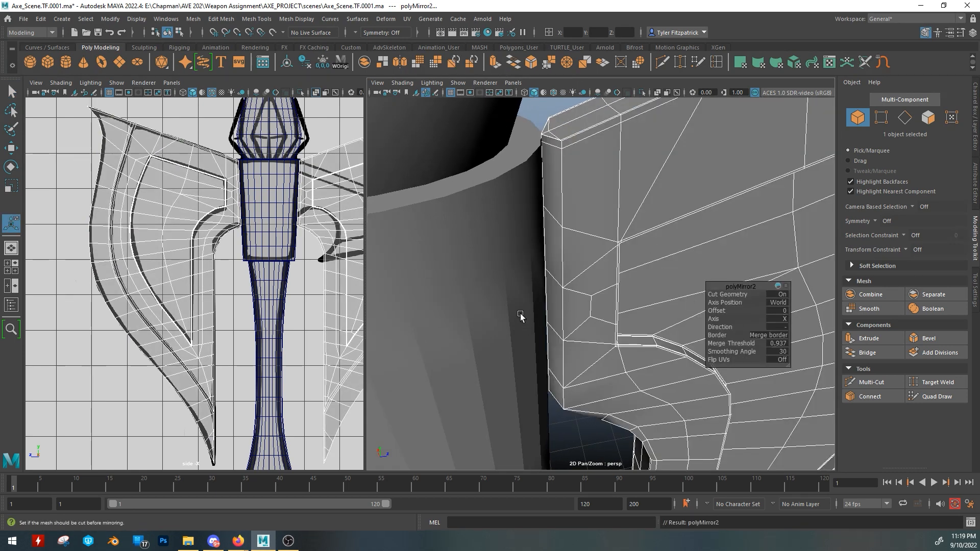
left_click_drag(520, 316, 688, 346, "alt")
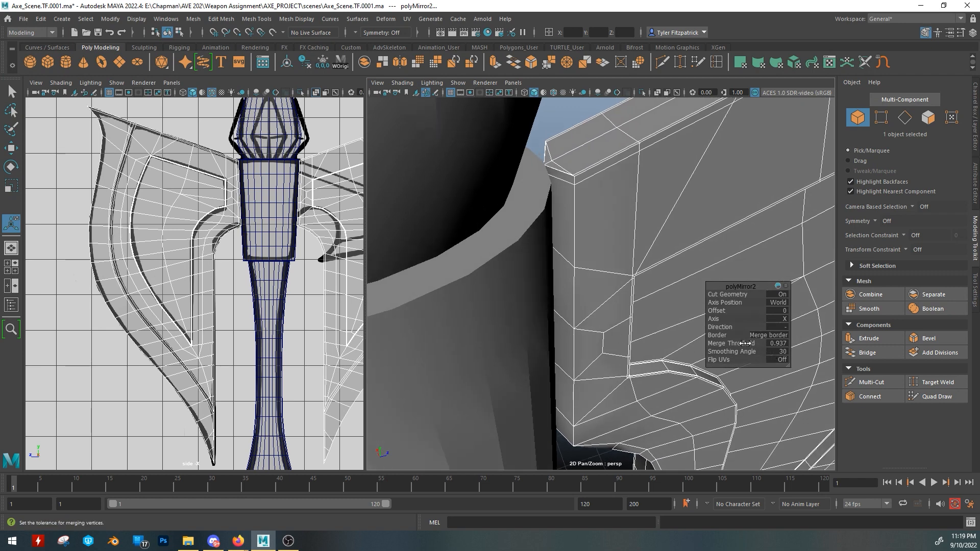
left_click_drag(746, 343, 743, 344)
left_click_drag(744, 343, 743, 343)
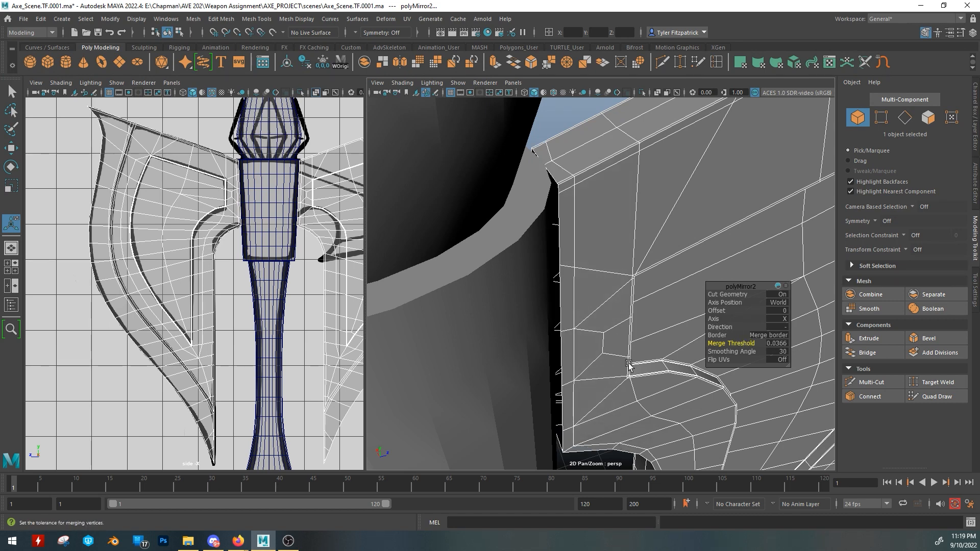
left_click_drag(629, 365, 631, 358, "alt")
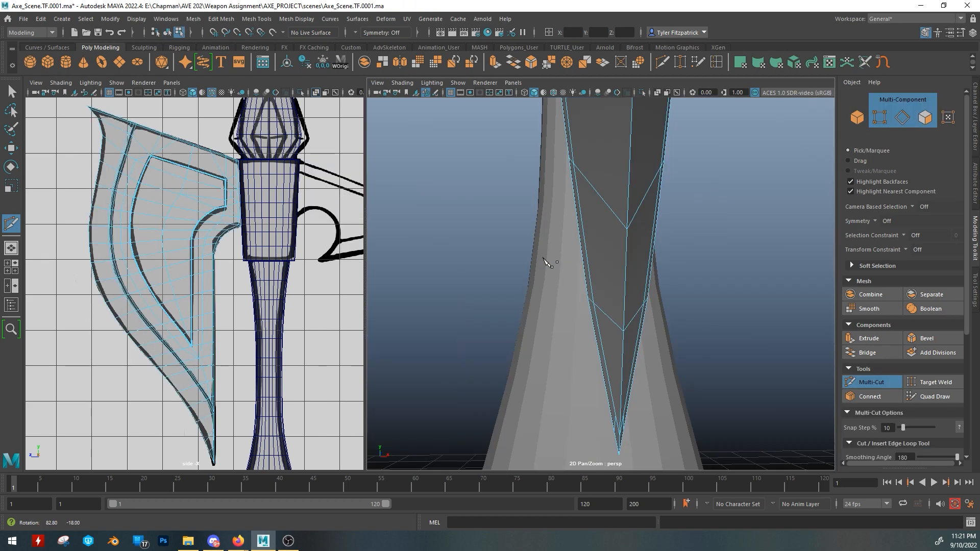
Step: Check the mirrored blade's underside and lower tip, and set the modeling symmetry to Object X
left_click_drag(546, 258, 602, 279, "alt")
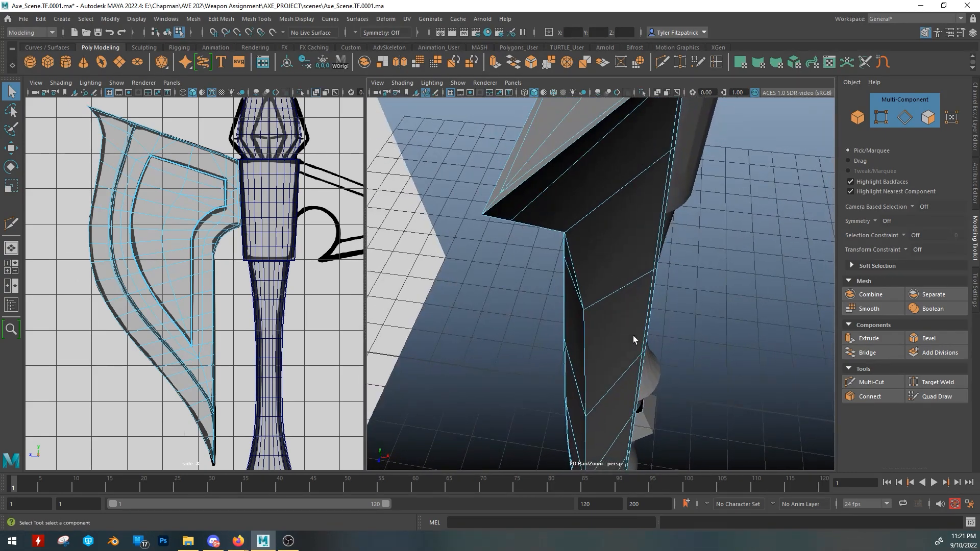
left_click_drag(634, 336, 555, 220, "alt")
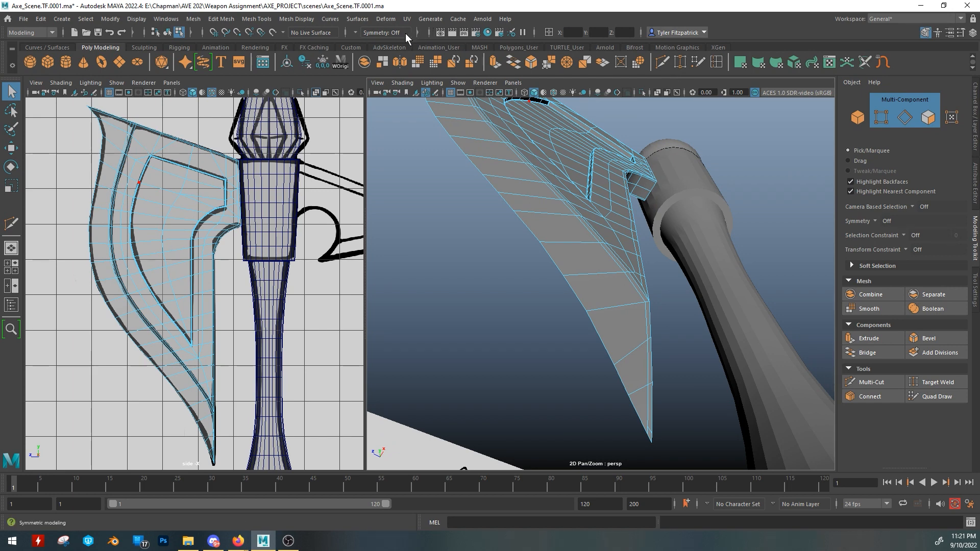
left_click(363, 34)
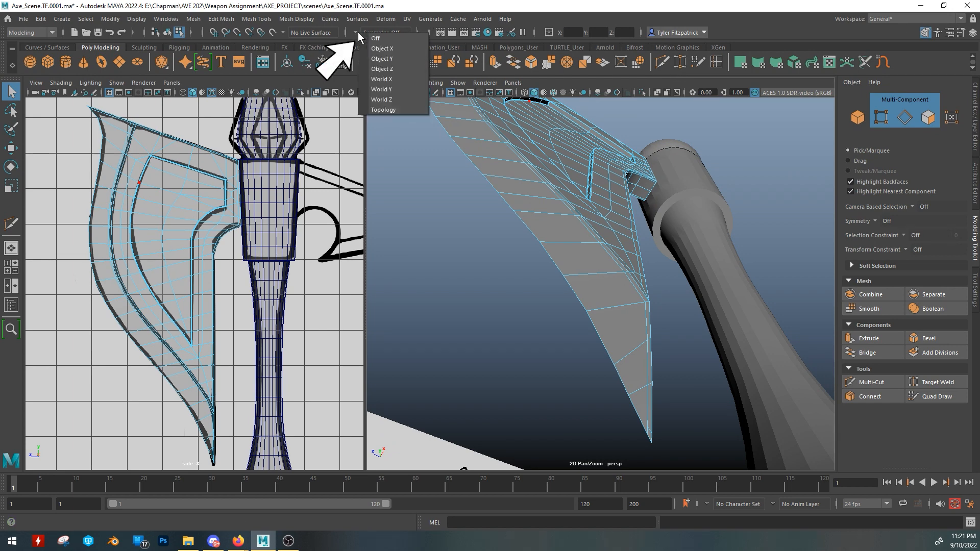
left_click(391, 50)
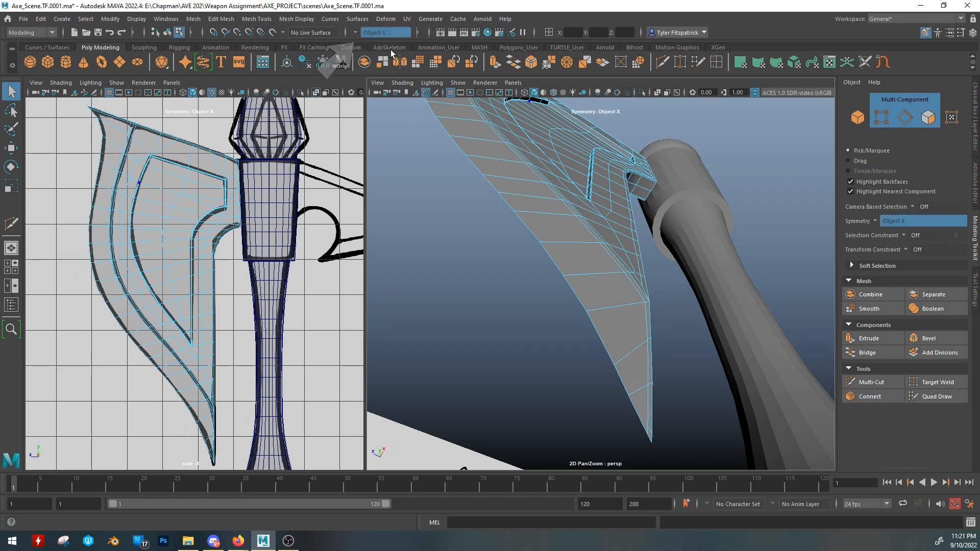
Step: Test the symmetry by moving the mirrored edge pair on the blade's lower outer bevel, and undo the move
left_click_drag(554, 159, 592, 198, "alt")
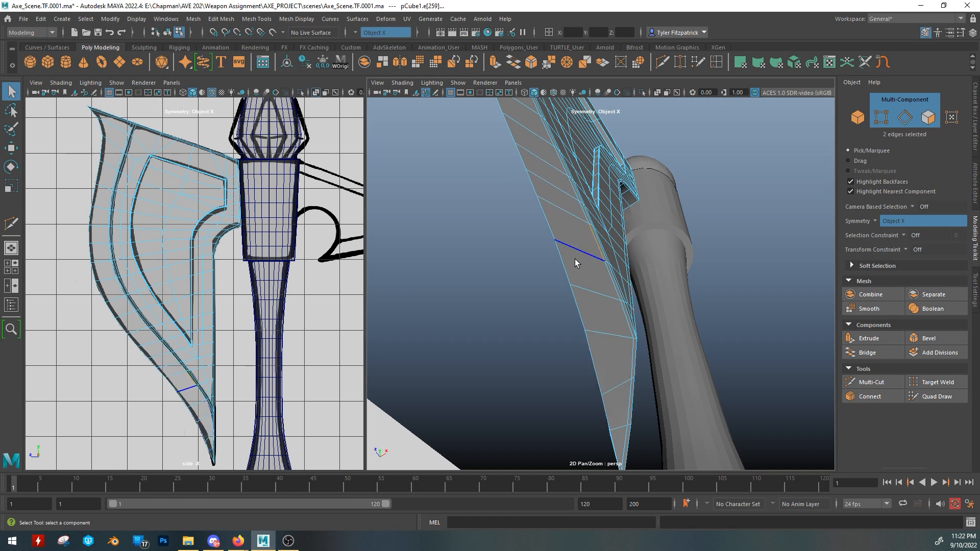
left_click_drag(576, 263, 552, 218, "alt")
key("w")
key("ctrl+z")
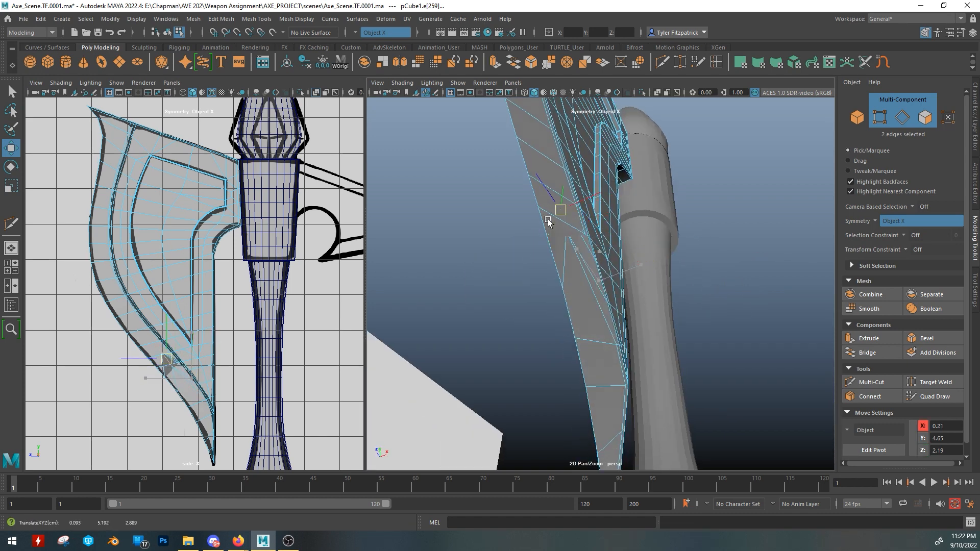
key("ctrl+z")
Step: Cut a support edge close along the blade's cutting edge, from the lower tip upward, with Multi-Cut
mouse_move(588, 284)
left_mouse_down("alt")
mouse_move(525, 280)
mouse_move(587, 350)
mouse_move(551, 208)
mouse_move(587, 256)
left_mouse_up("alt")
right_click_drag(586, 261, 611, 333, "alt")
middle_click_drag(610, 332, 615, 286, "alt")
key("ctrl+shift+x")
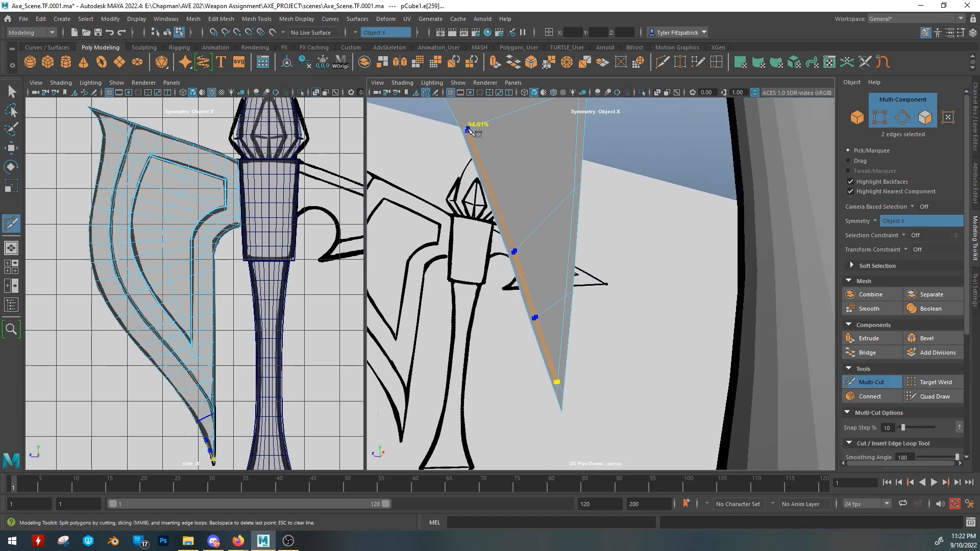
left_click(468, 129)
middle_click_drag(468, 129, 532, 287, "alt")
key("Return")
Step: Cut matching support edges across the faces at the blade's upper tip with Multi-Cut
left_click_drag(532, 287, 633, 237, "alt")
middle_click_drag(633, 238, 475, 245, "alt")
left_click(464, 243)
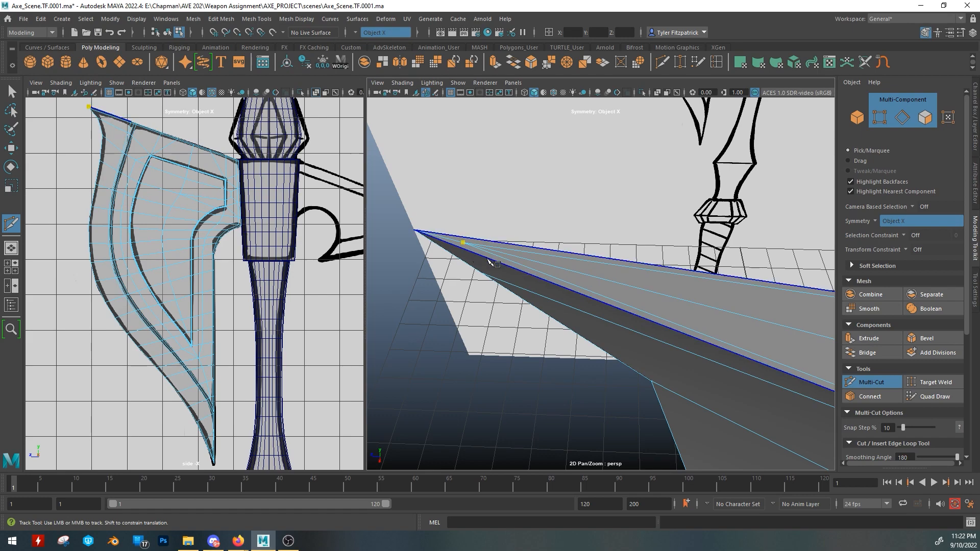
left_click(486, 259)
left_click(523, 288)
left_click_drag(526, 291, 633, 245, "alt")
key("Return")
Step: Insert an edge loop and cut the remaining connecting edges on the blade with Multi-Cut
left_click(681, 263, "ctrl")
left_click(618, 253)
left_click(653, 322)
right_click_drag(653, 323, 614, 238, "alt")
right_click_drag(560, 199, 531, 184, "alt")
key("Return")
middle_click_drag(561, 204, 766, 347, "alt")
left_click(530, 245)
left_click(627, 353)
key("Return")
right_click_drag(708, 307, 613, 265, "alt")
Step: Return to object mode and examine the blade's overall shape and edge flow from several angles
key("q")
key("F8")
left_click(664, 226)
left_click_drag(665, 226, 654, 249, "alt")
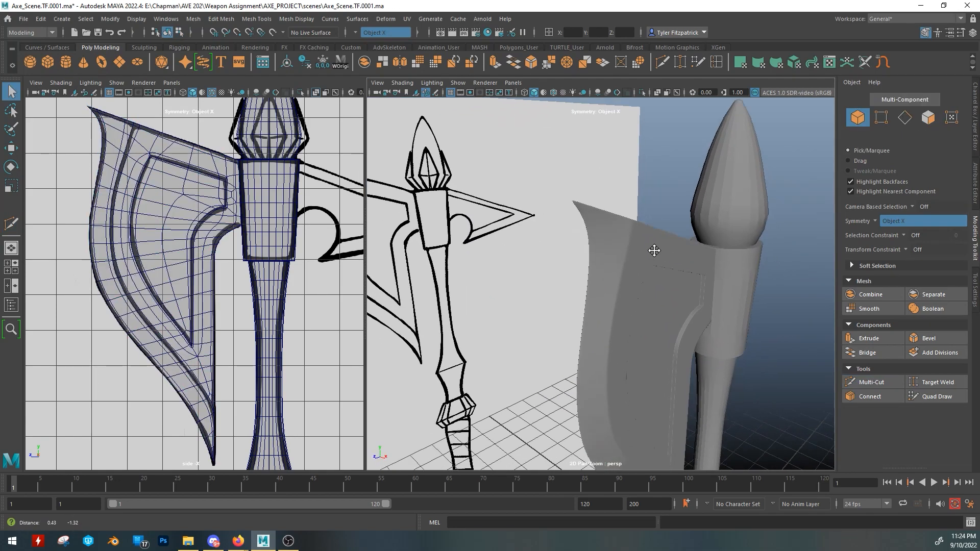
middle_click_drag(654, 250, 595, 41, "alt")
left_click_drag(658, 274, 655, 386, "alt")
left_click_drag(518, 237, 581, 290, "alt")
left_click(537, 336)
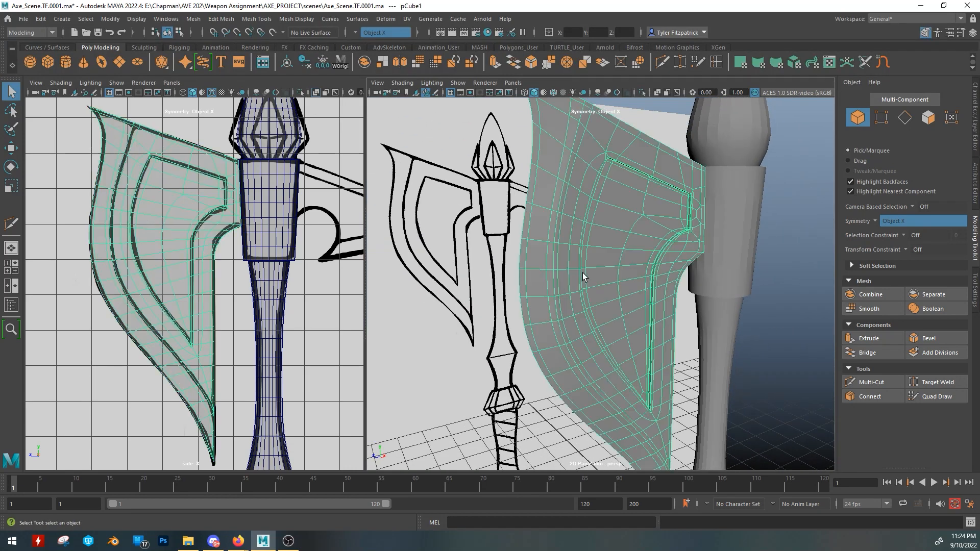
middle_click_drag(558, 371, 586, 280, "alt")
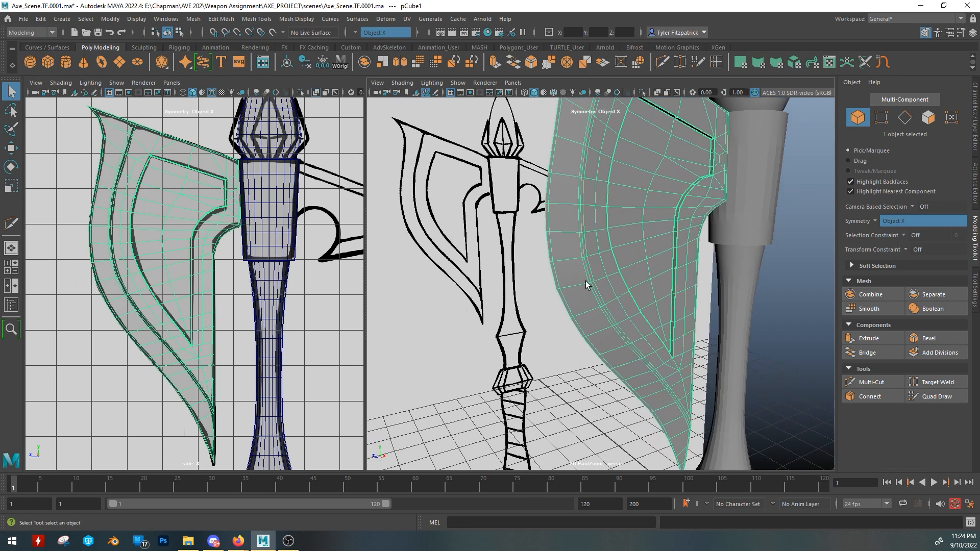
Step: Cut edges across the blade's outer cutting edge below its middle with Multi-Cut to outline a small chip
right_click_drag(586, 281, 638, 291, "alt")
right_click_drag(505, 302, 602, 295, "alt")
middle_click_drag(541, 302, 577, 164, "alt")
right_click(577, 164)
key("ctrl+shift+x")
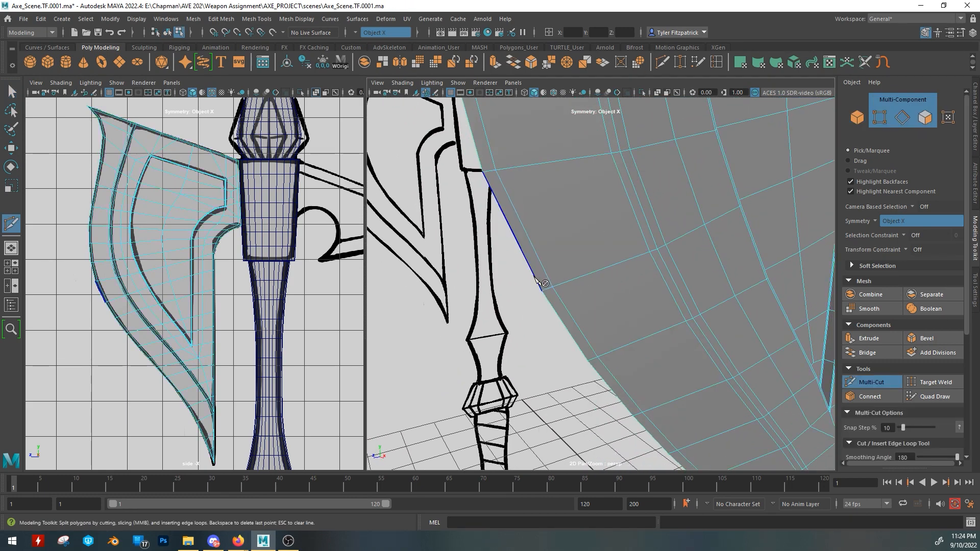
left_click(534, 276)
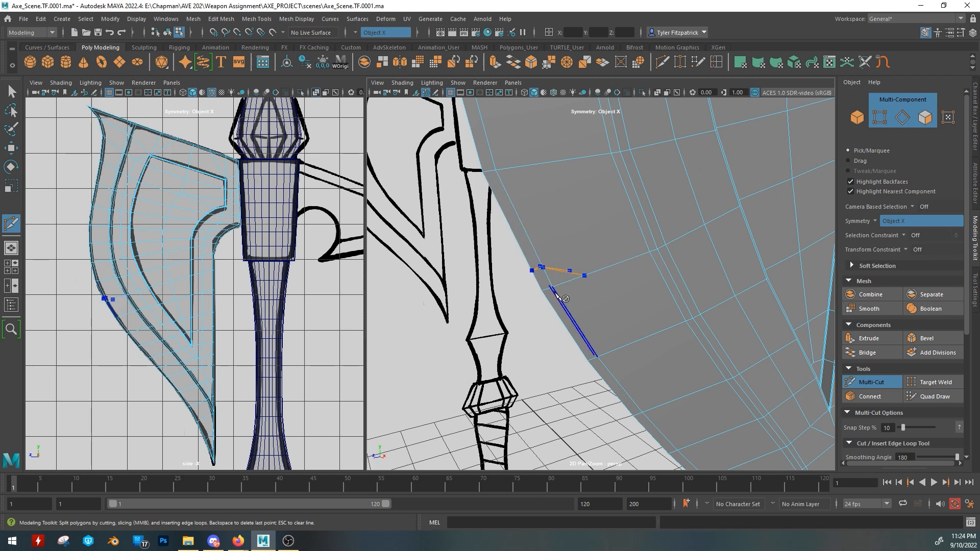
scroll(554, 292, "up", 2)
middle_click_drag(514, 263, 529, 263, "alt")
key("q")
Step: Delete the outlined faces at the blade's cutting edge to open a notch
right_click_drag(515, 255, 507, 272)
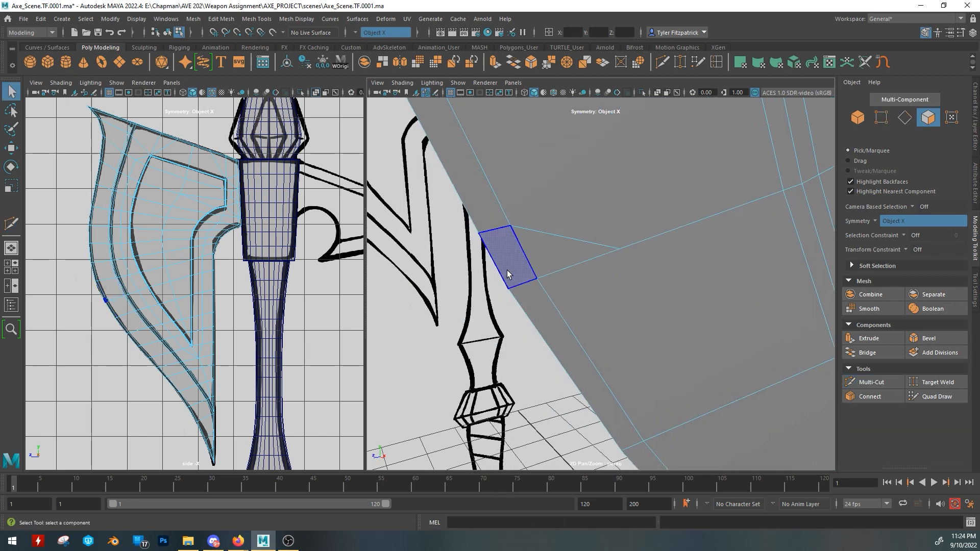
scroll(541, 260, "down", 10)
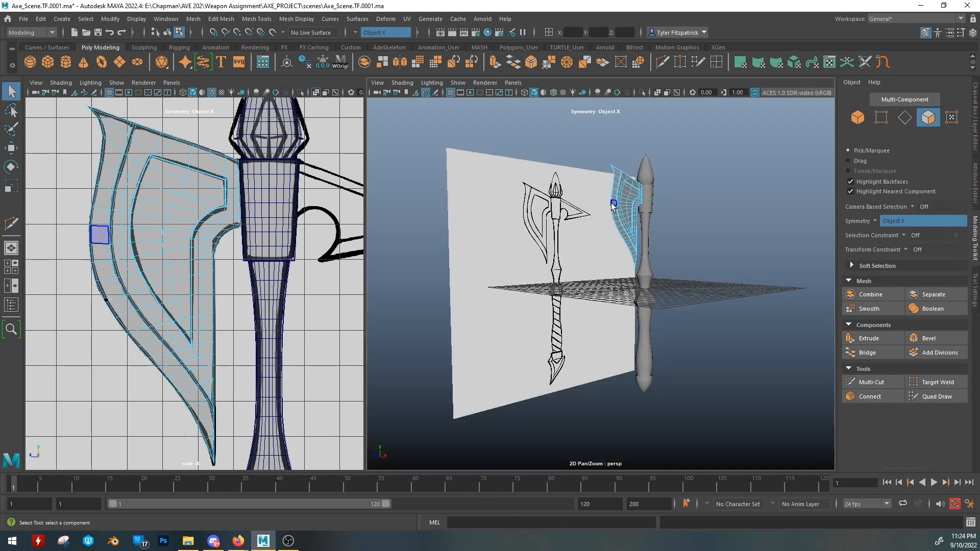
scroll(611, 204, "up", 8)
middle_click_drag(688, 210, 525, 235, "alt")
scroll(580, 262, "up", 3)
scroll(547, 227, "up", 1)
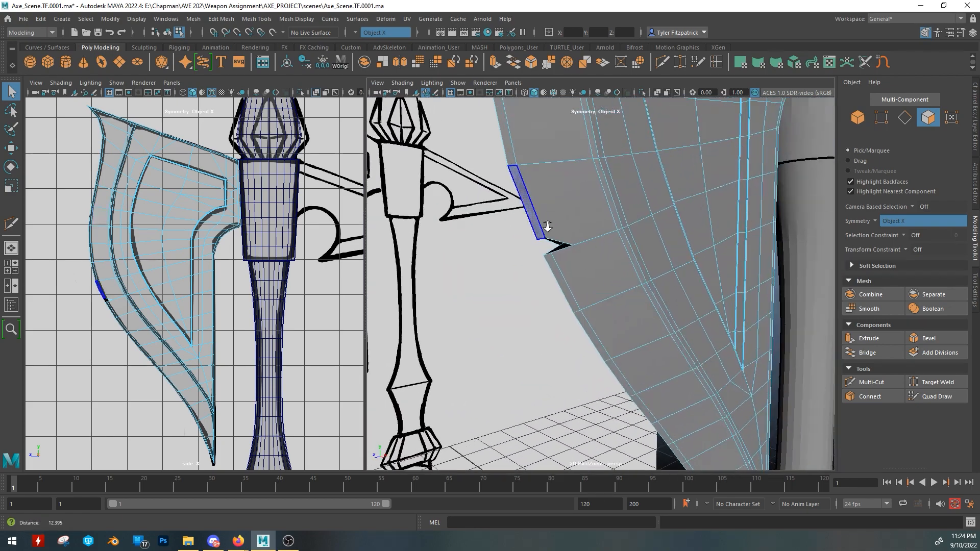
Step: Select the vertices around the notch in the cutting edge and move them to shape a jagged chip
scroll(548, 226, "up", 3)
right_click_drag(475, 176, 438, 175)
left_click(467, 179)
middle_click_drag(468, 178, 549, 229, "alt")
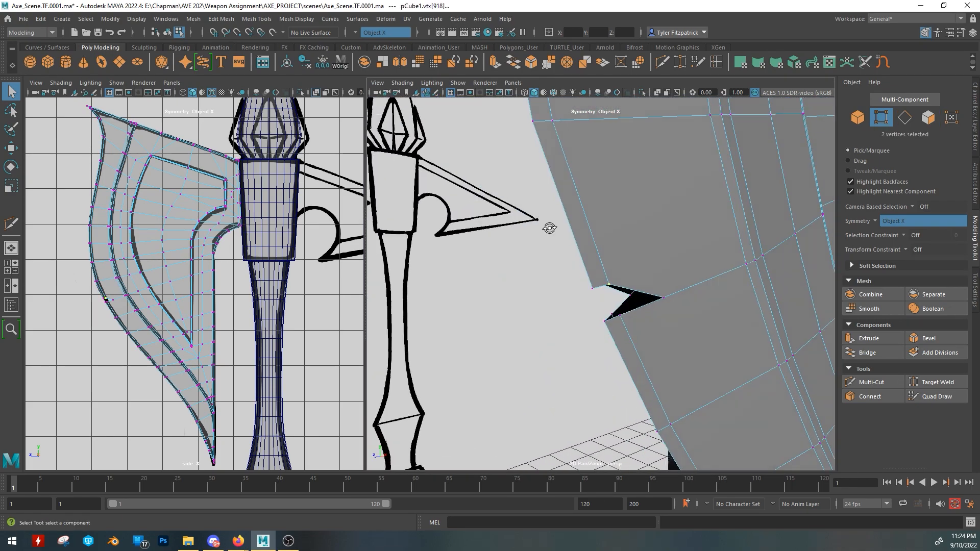
scroll(549, 228, "down", 5)
scroll(586, 313, "up", 5)
key("w")
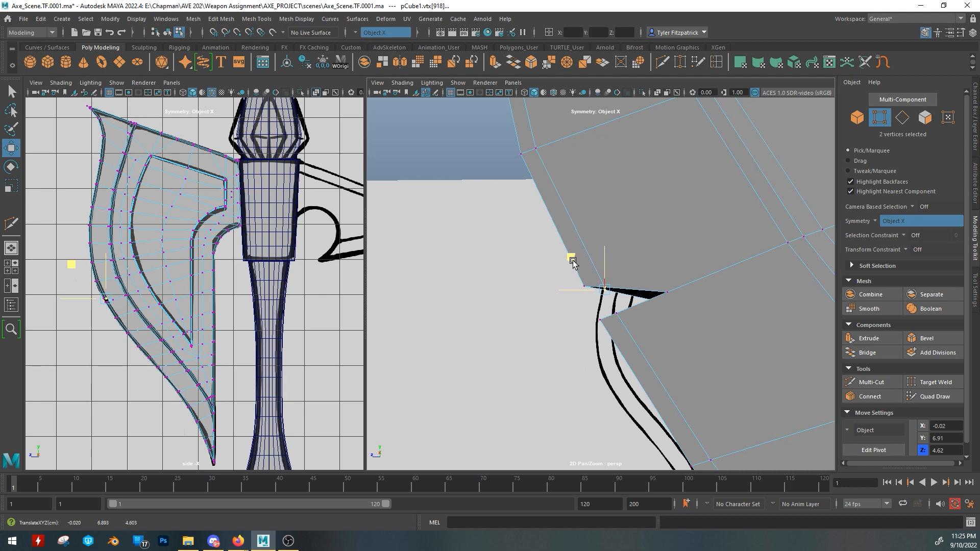
left_click_drag(573, 261, 572, 260)
left_click_drag(656, 299, 670, 310, "alt")
left_click_drag(590, 308, 632, 338)
left_click_drag(574, 283, 579, 293)
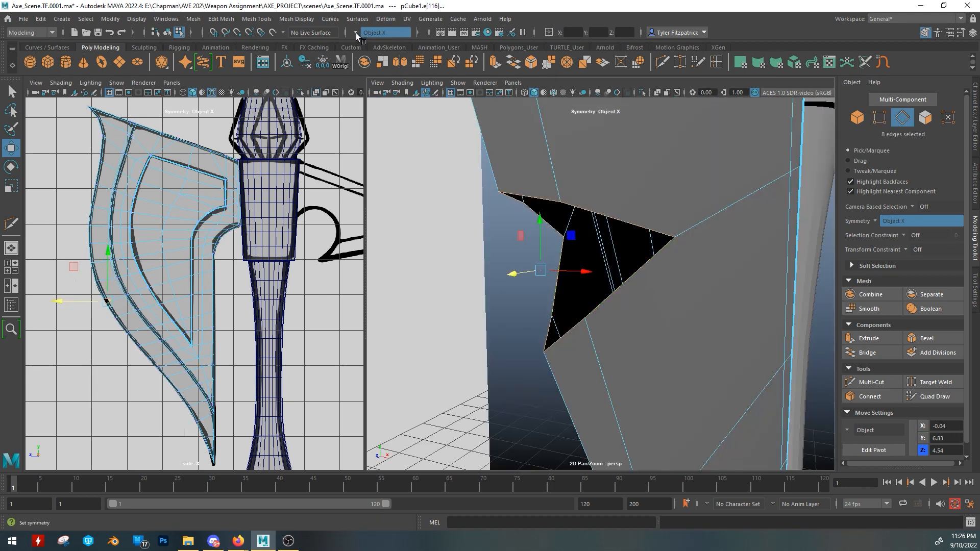
Step: Turn symmetry off and extrude the notch's open border edges, scaling them inward to start the chip's inner wall
left_click(356, 33)
left_click(368, 41)
key("e")
key("r")
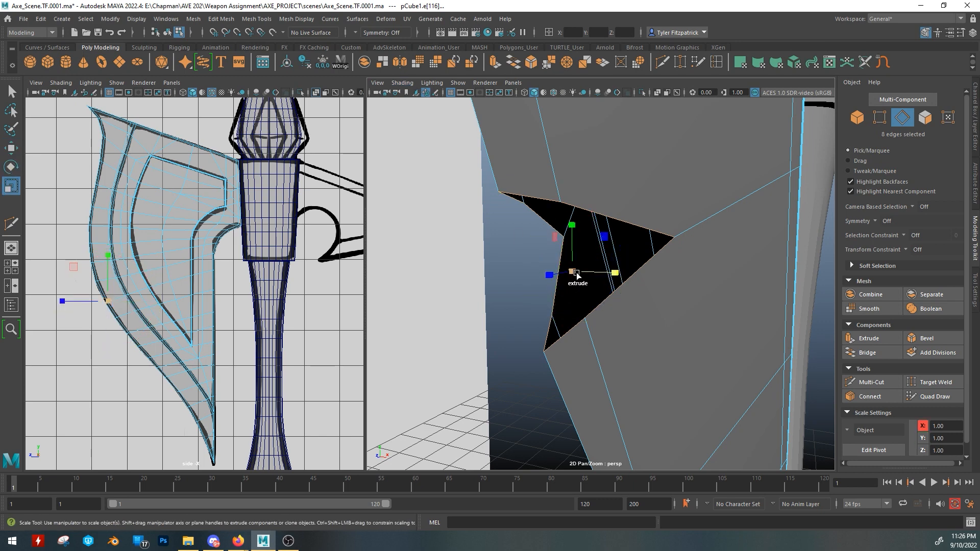
mouse_move(576, 274)
left_mouse_down("shift")
mouse_move(531, 269)
mouse_move(556, 300)
mouse_move(559, 278)
mouse_move(575, 278)
left_mouse_up("shift")
key("w")
mouse_move(576, 281)
left_mouse_down("alt")
mouse_move(597, 295)
mouse_move(585, 293)
left_mouse_up("alt")
key("q")
right_click_drag(570, 289, 572, 282)
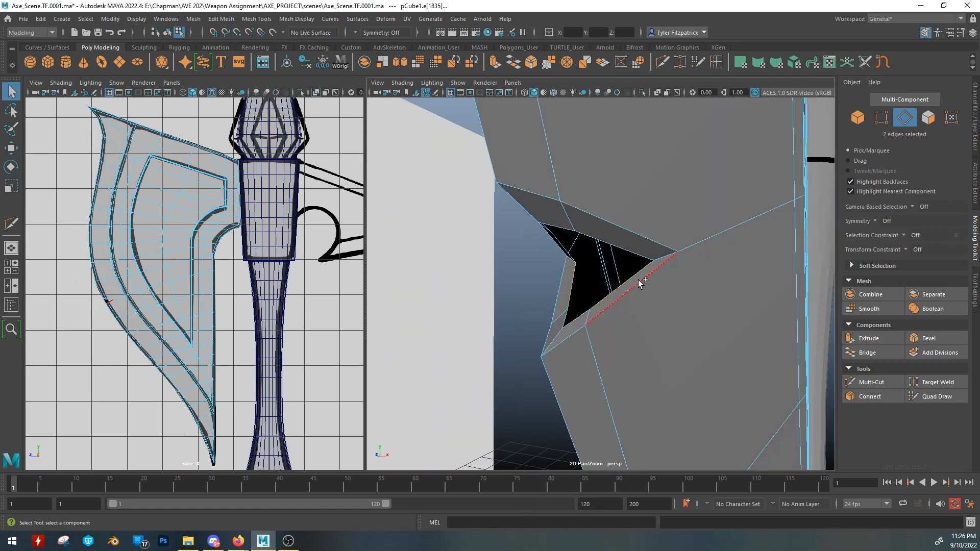
Step: Bridge the facing open edges inside the notch pair by pair to close the hole in its inner wall
right_click_drag(638, 280, 635, 404, "shift")
left_click_drag(503, 294, 536, 284, "alt")
left_click(521, 282)
left_click(570, 267, "shift")
right_click_drag(571, 264, 562, 386, "shift")
left_click_drag(562, 382, 538, 343, "alt")
double_click(574, 322)
right_click_drag(583, 295, 576, 421, "shift")
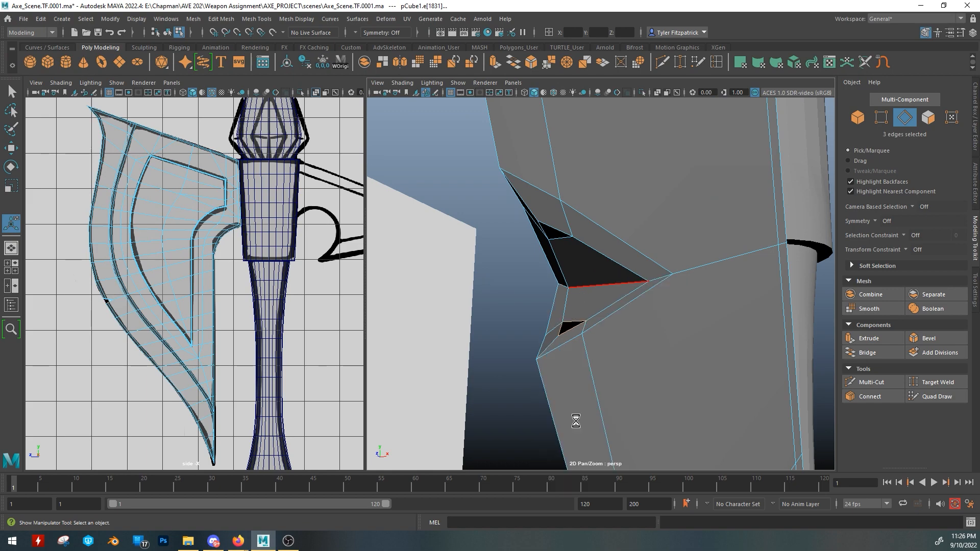
right_click_drag(580, 274, 554, 405, "shift")
right_click_drag(568, 223, 422, 301, "shift")
left_click_drag(422, 302, 614, 304, "alt")
right_click_drag(614, 305, 659, 306, "alt")
Step: Enable Object X symmetry and cut support edges with Multi-Cut on the blade's face above and below the notch
left_click(663, 63)
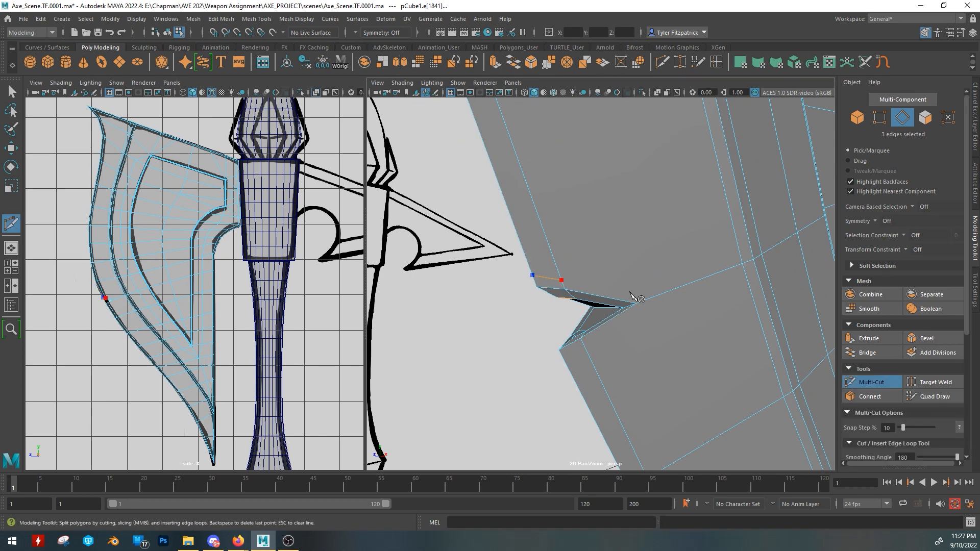
key("Escape")
left_click(357, 33)
left_click(376, 49)
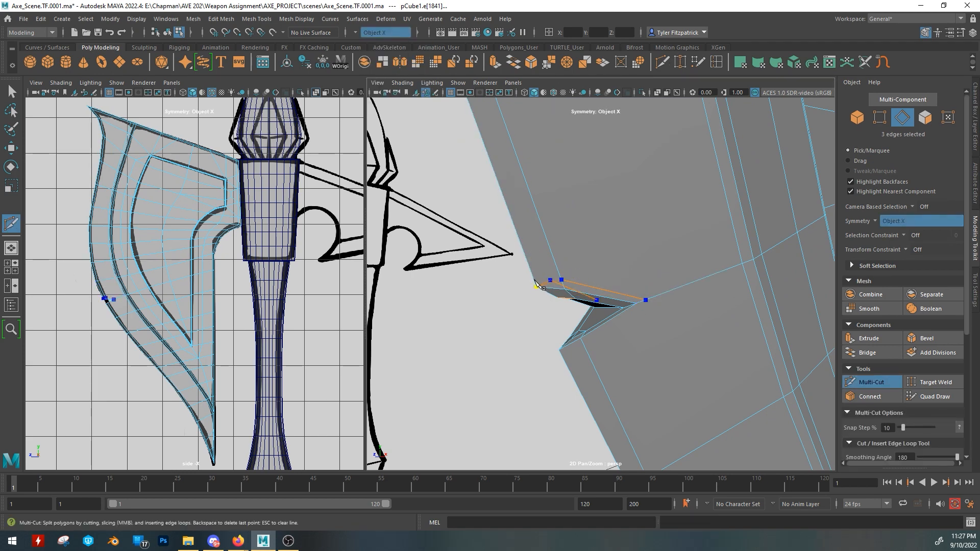
left_click_drag(537, 284, 549, 286, "alt")
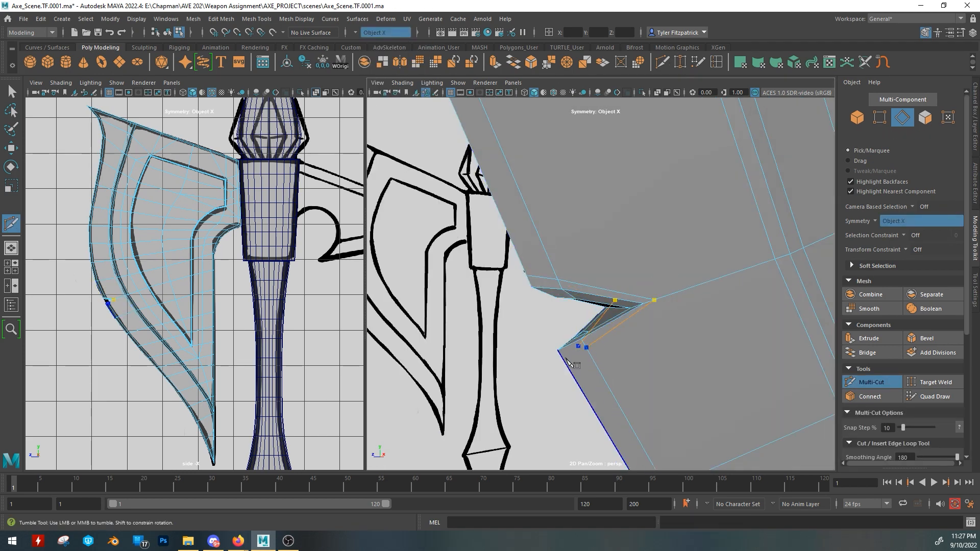
left_click_drag(568, 361, 613, 175, "alt")
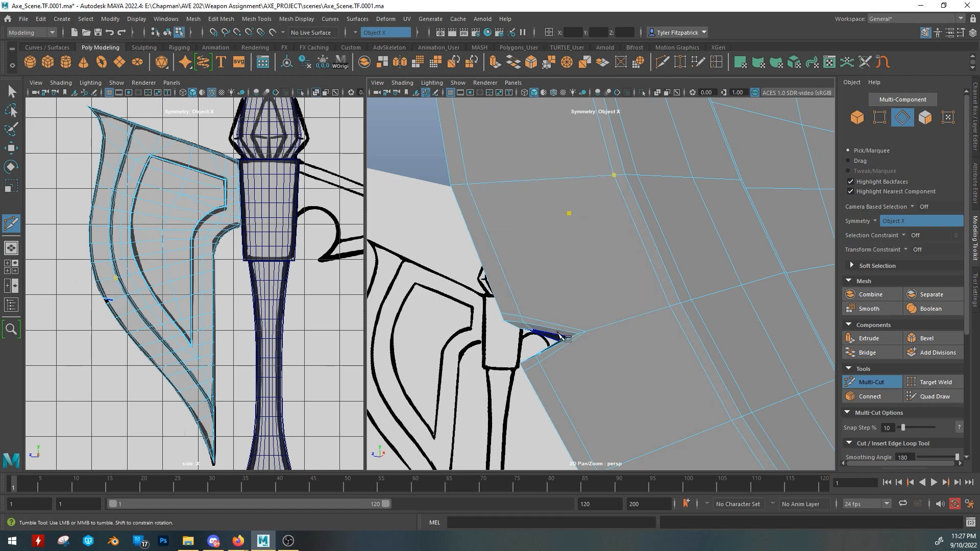
Step: Cut connecting edges with Multi-Cut from the notch's inner walls across the surrounding blade faces
left_click_drag(560, 336, 608, 334, "alt")
middle_click_drag(608, 334, 633, 364, "alt")
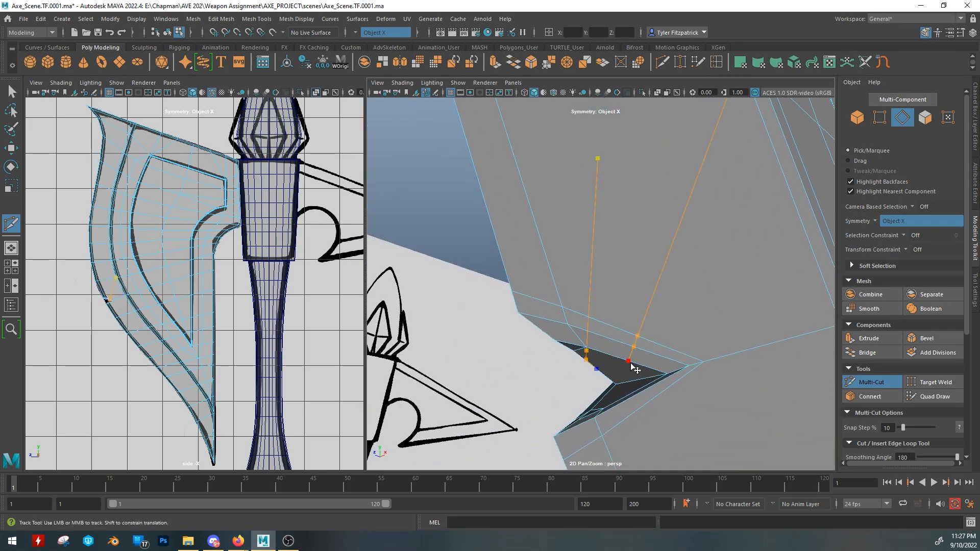
left_click_drag(681, 388, 622, 339, "alt")
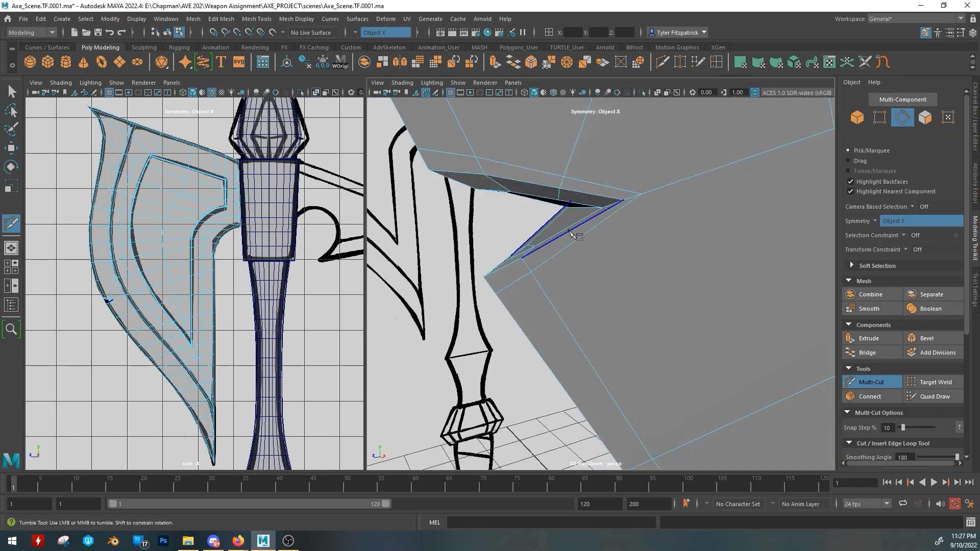
left_click_drag(569, 231, 587, 240, "alt")
left_click(587, 240)
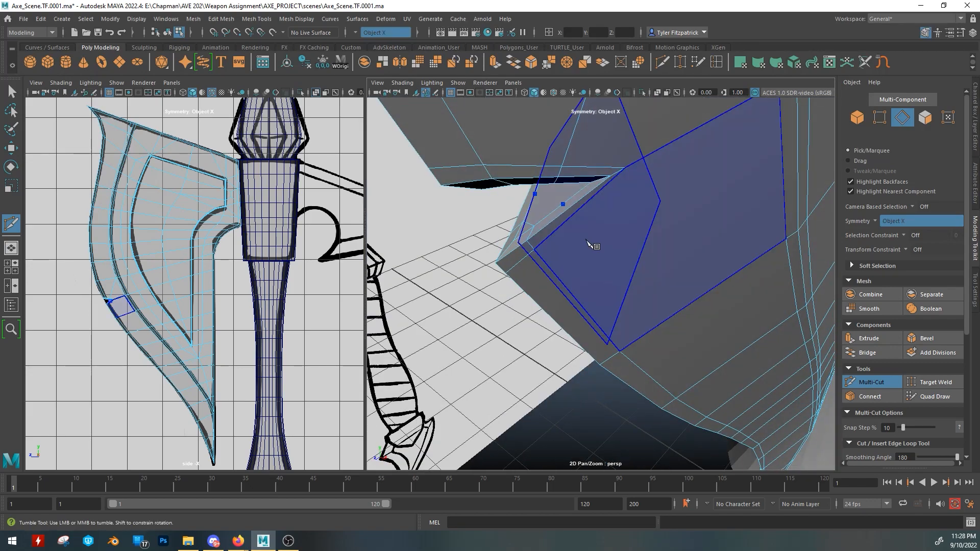
right_click_drag(588, 244, 709, 275, "alt")
left_click_drag(709, 275, 598, 100, "alt")
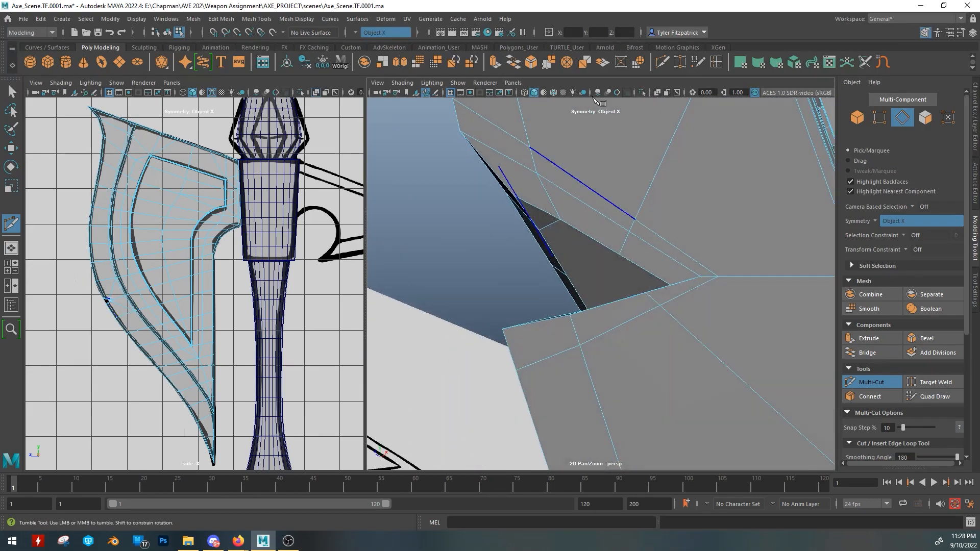
Step: Turn symmetry off and align the vertices along the notch's lower edge using point snapping
left_click(369, 33)
left_click(365, 34)
left_click_drag(500, 204, 683, 243, "alt")
key("q")
left_click(683, 243)
key("f")
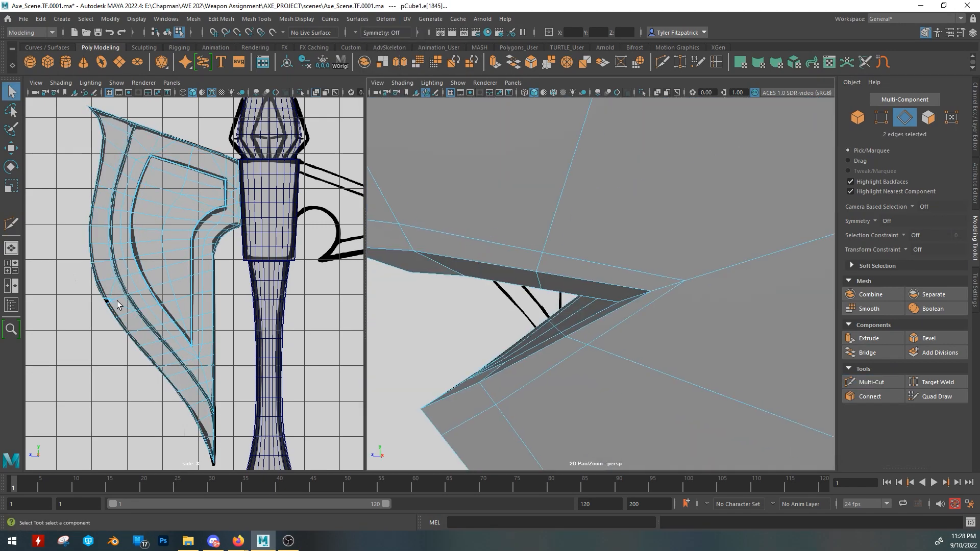
key("f")
key("w")
left_click_drag(153, 280, 175, 265)
left_click_drag(175, 265, 175, 266)
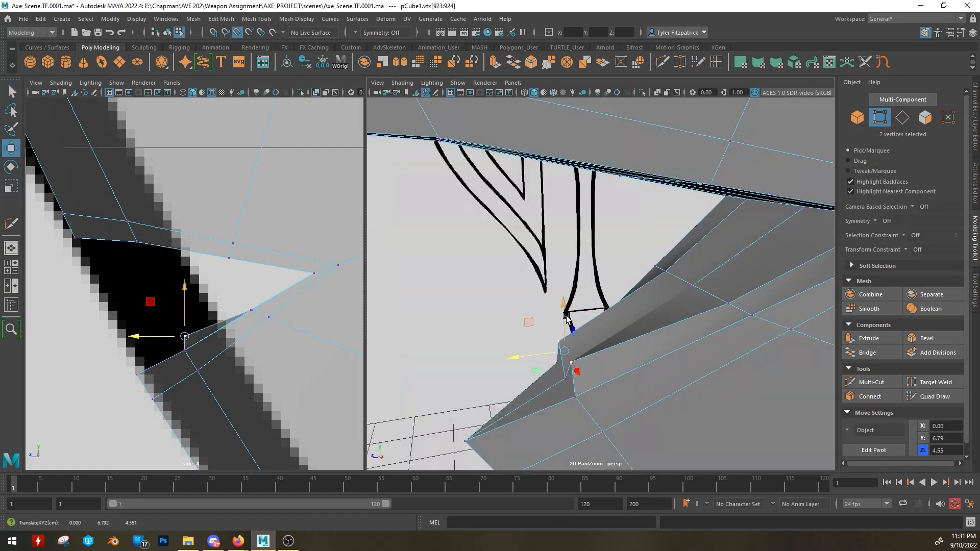
left_click_drag(573, 369, 647, 345, "alt")
right_click_drag(646, 346, 581, 333, "alt")
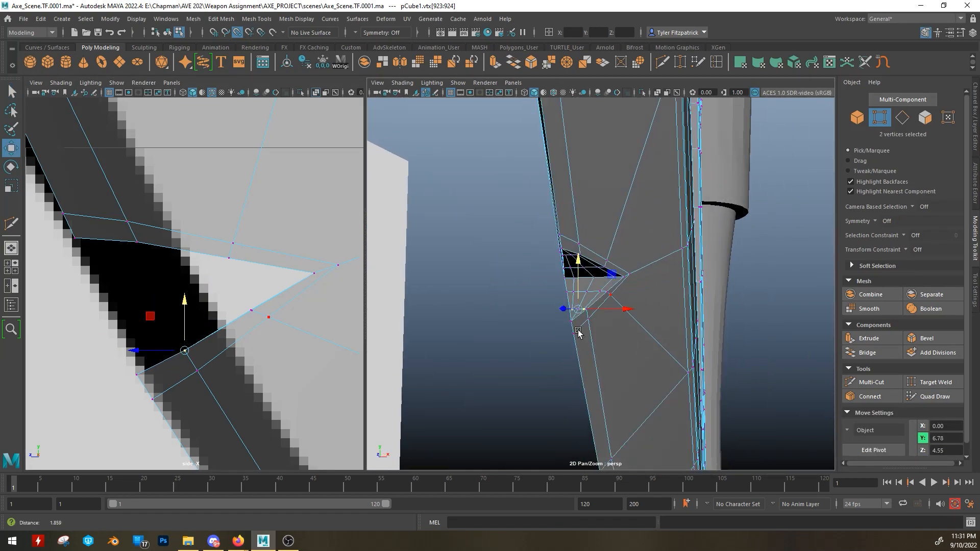
left_click_drag(580, 333, 408, 218, "alt")
Step: Return to object mode with snapping off and examine the blade in smooth preview
right_click_drag(624, 221, 667, 208)
left_click(237, 32)
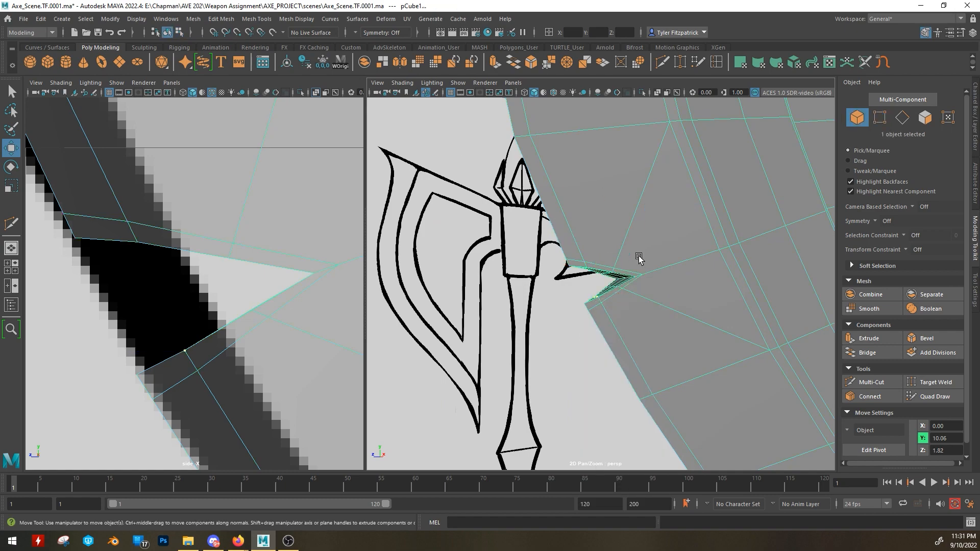
key("3")
left_click(592, 358)
left_click_drag(660, 357, 619, 293, "alt")
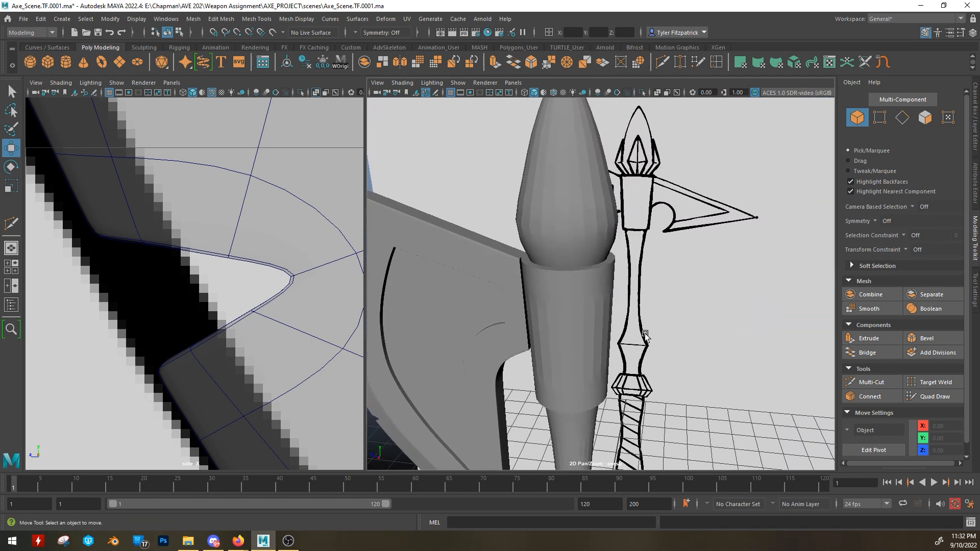
Step: Combine the blade and the handle's cylindrical collar into one mesh
left_click_drag(645, 336, 685, 319, "alt")
left_click_drag(574, 333, 602, 281, "alt")
scroll(591, 258, "up", 5)
left_click(603, 281)
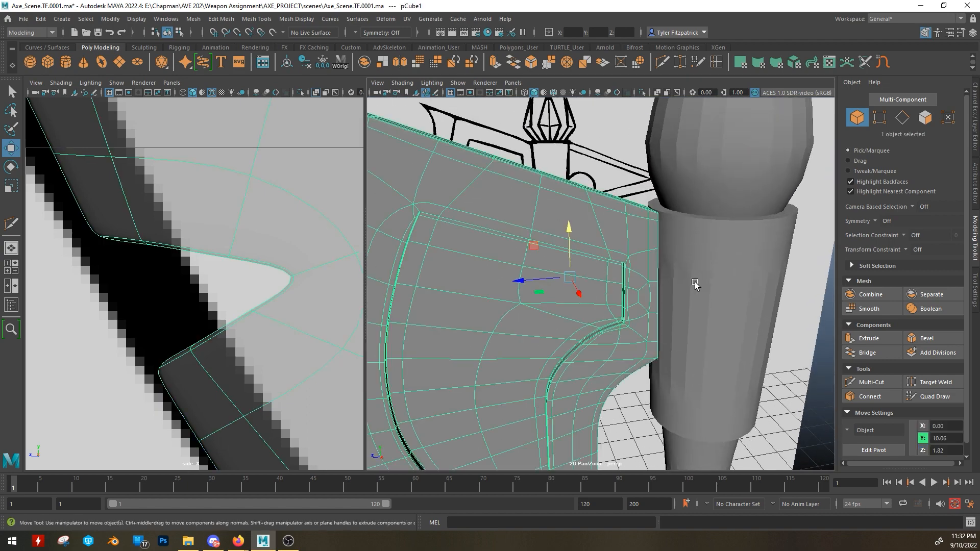
left_click(696, 284, "shift")
left_click_drag(739, 304, 690, 310, "alt")
scroll(595, 276, "up", 3)
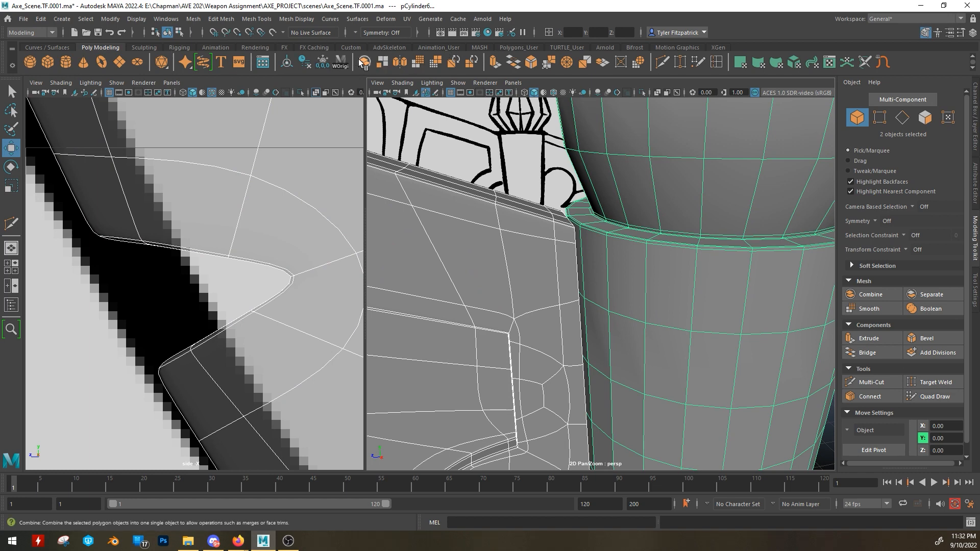
left_click_drag(583, 257, 606, 285, "alt")
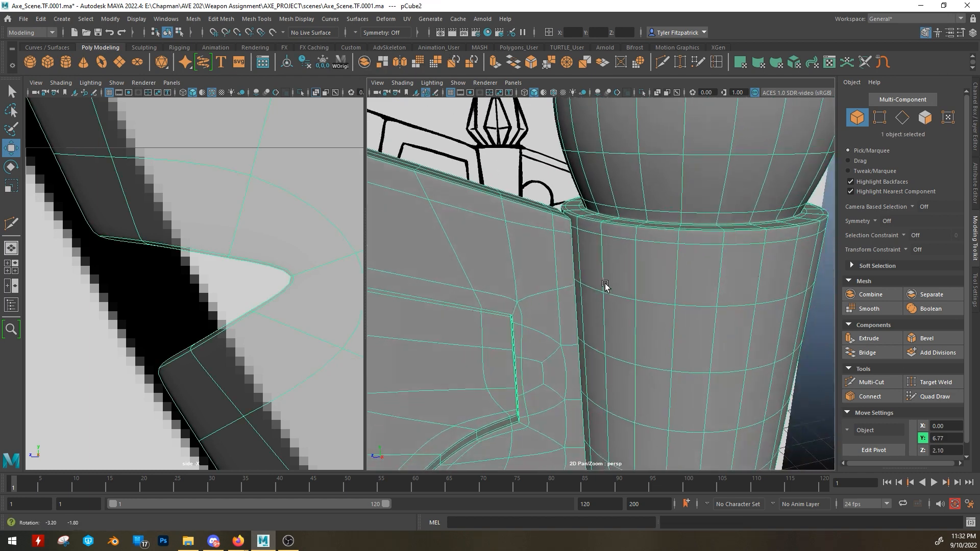
Step: With Object X symmetry on and smooth preview off, delete the faces at the joint between the blade and the collar
middle_click_drag(598, 272, 642, 353, "alt")
key("f")
right_click_drag(581, 255, 934, 302, "alt")
middle_click_drag(704, 208, 673, 366, "alt")
left_click_drag(672, 365, 674, 278, "alt")
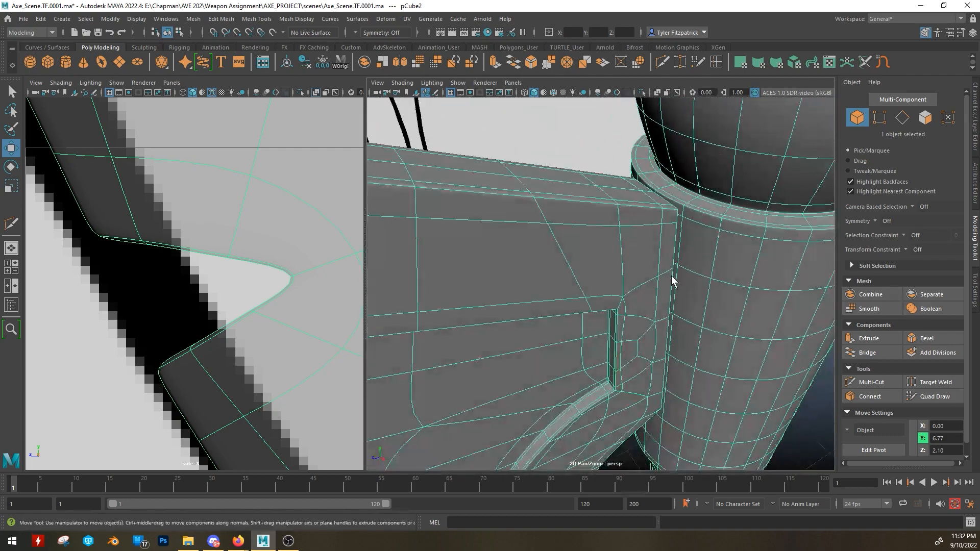
right_click_drag(672, 260, 671, 291)
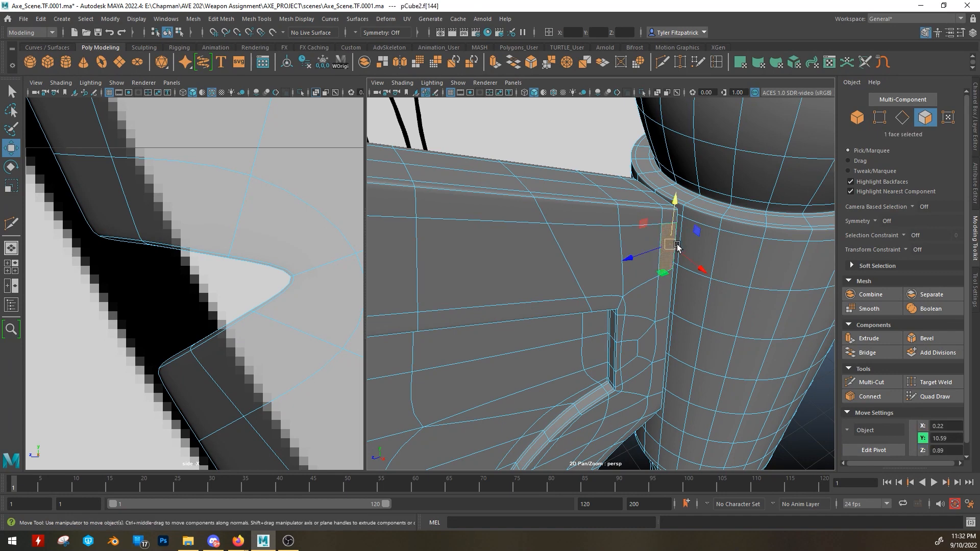
key("q")
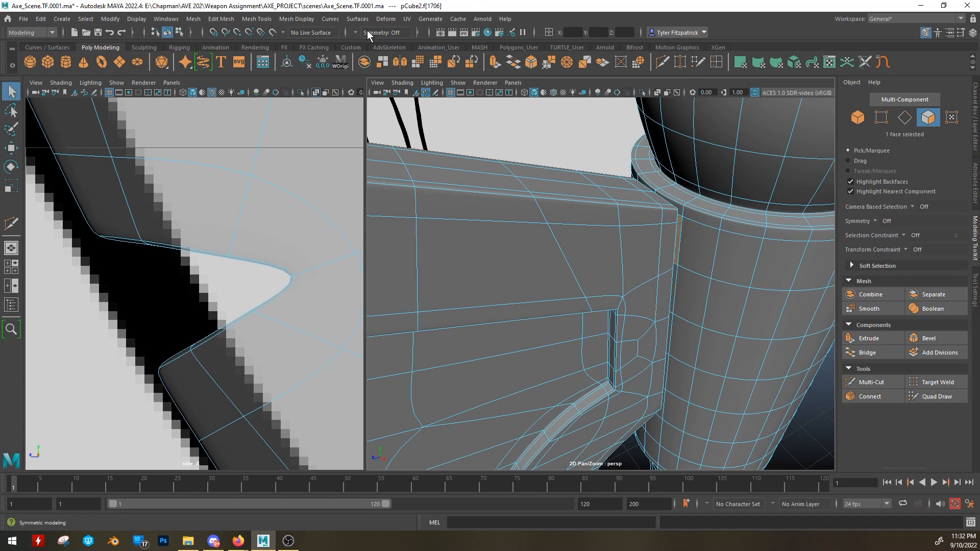
left_click(355, 34)
left_click(370, 51)
left_click_drag(576, 162, 486, 162, "alt")
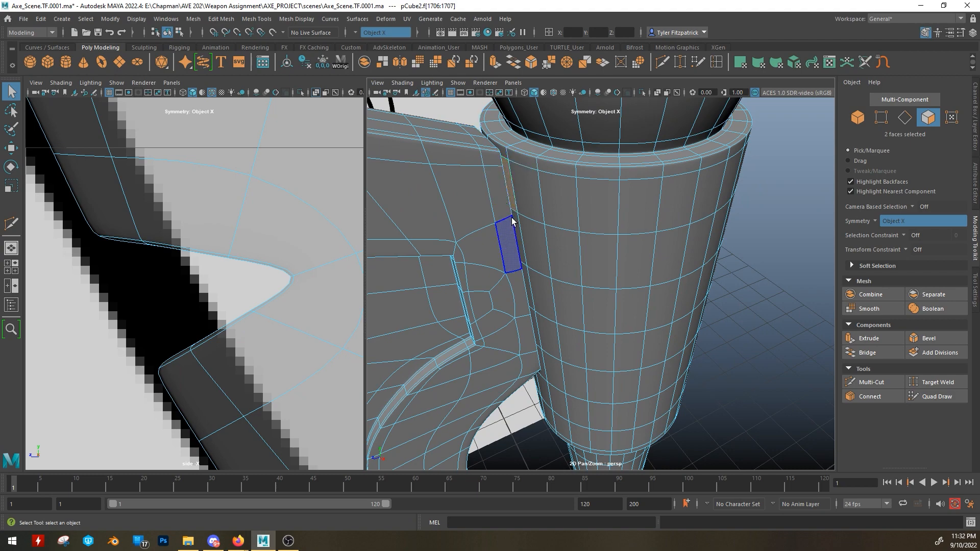
key("1")
double_click(522, 279, "shift")
left_click_drag(522, 280, 556, 307, "alt")
right_click_drag(555, 306, 624, 318, "alt")
left_click_drag(624, 317, 574, 238, "alt")
key("Delete")
Step: Snap the collar's upper vertices beside the joint opening to the height of the blade's upper inner corner
mouse_move(574, 238)
middle_mouse_down("alt")
mouse_move(582, 223)
mouse_move(587, 244)
middle_mouse_up("alt")
right_click_drag(588, 244, 614, 248, "alt")
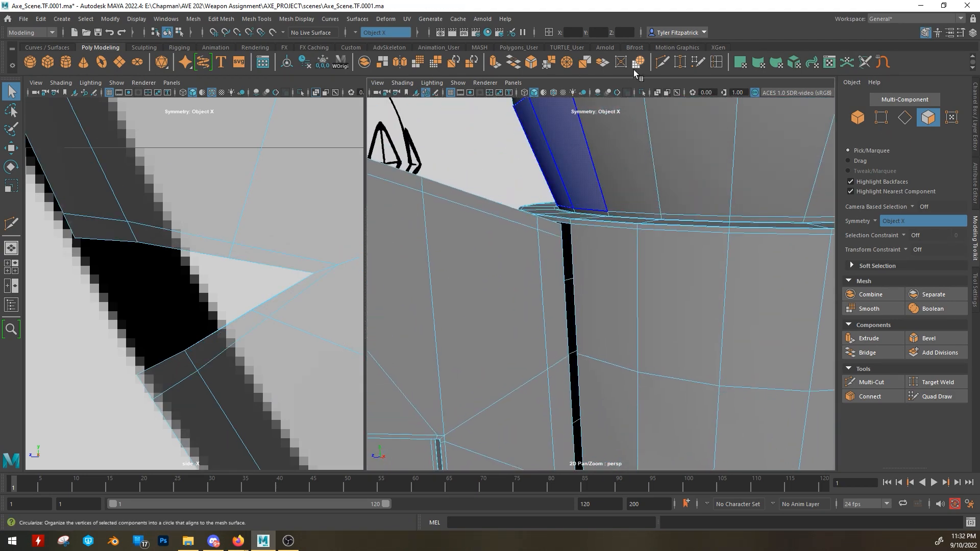
left_click(662, 63)
left_click(571, 224)
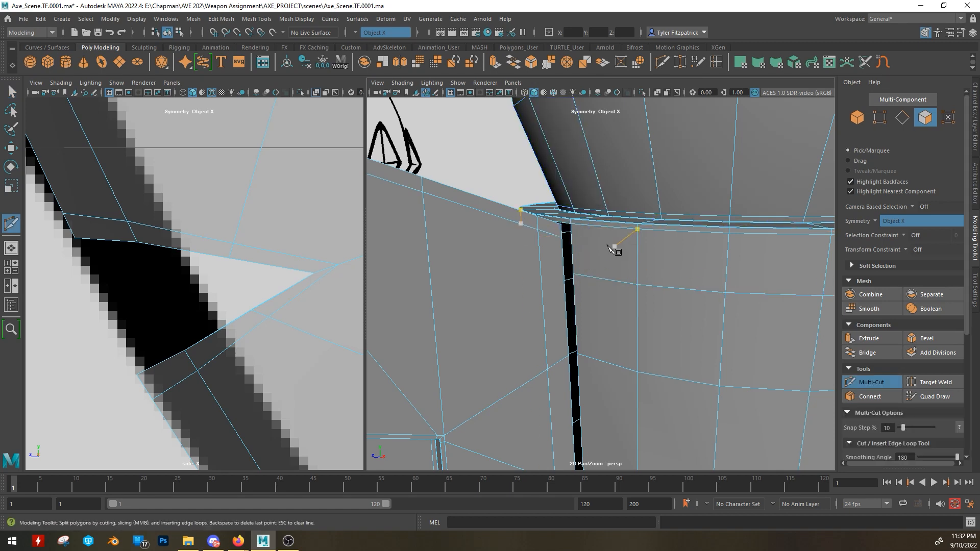
key("q")
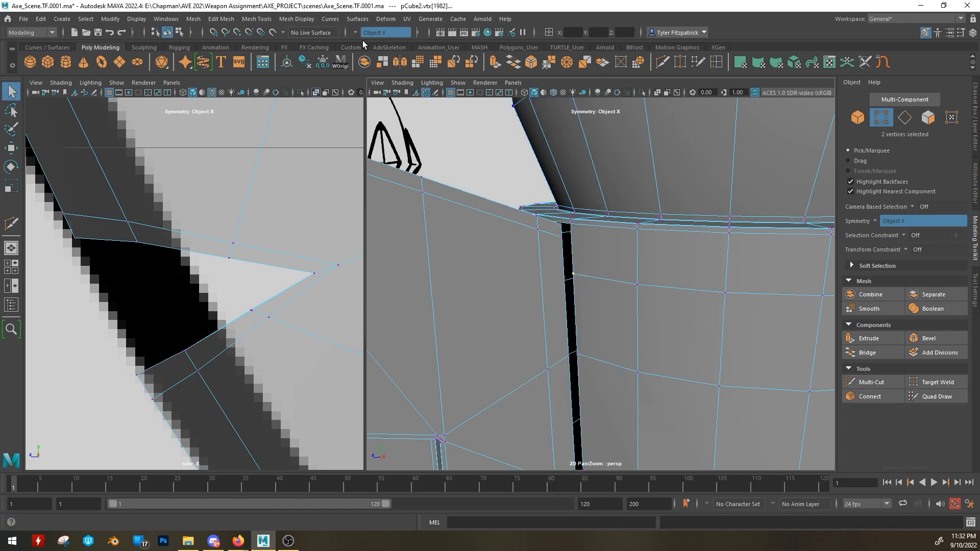
key("w")
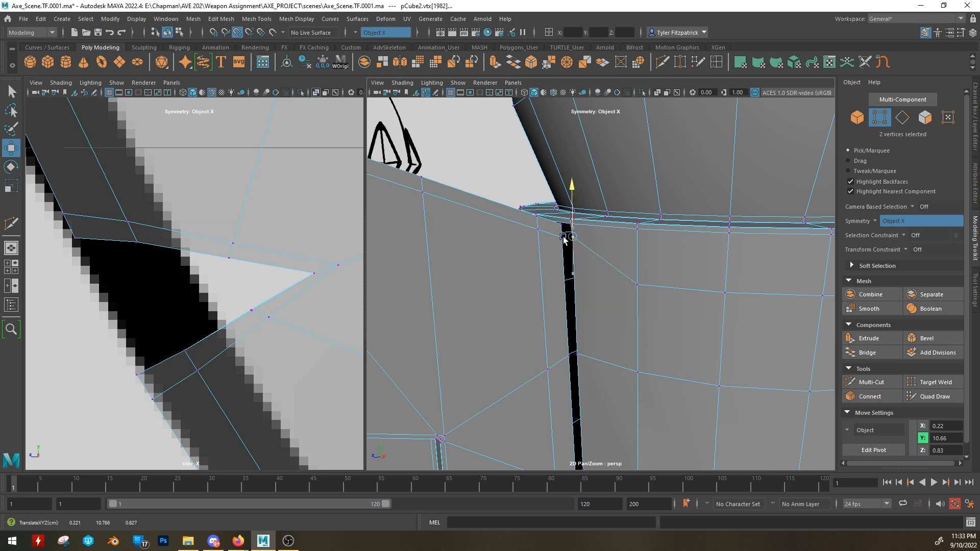
left_click_drag(564, 237, 545, 262, "alt")
key("q")
left_click(541, 255)
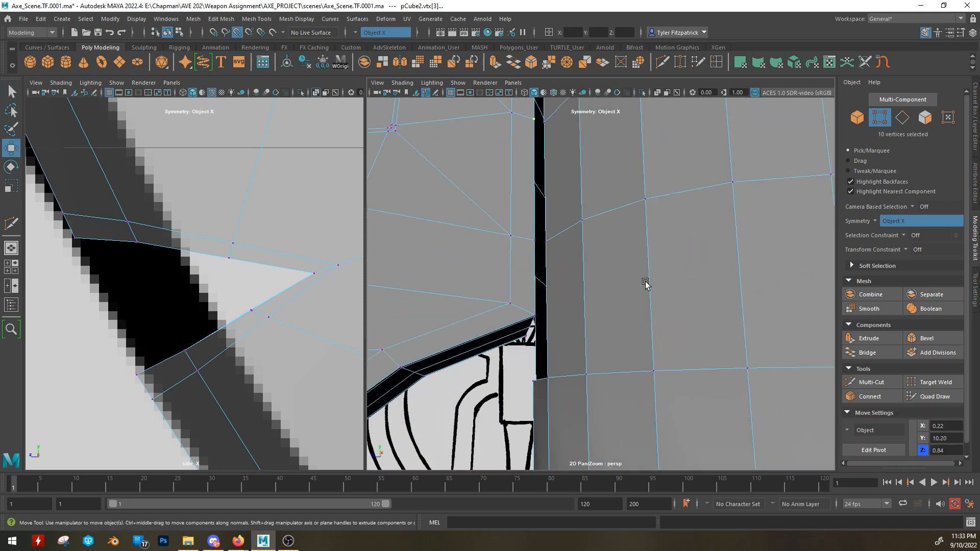
Step: Snap the collar's lower vertices at the joint opening to the level of the blade's lower inner corner
key("q")
left_click(547, 381)
left_click_drag(548, 380, 568, 370, "alt")
key("w")
middle_click(550, 327)
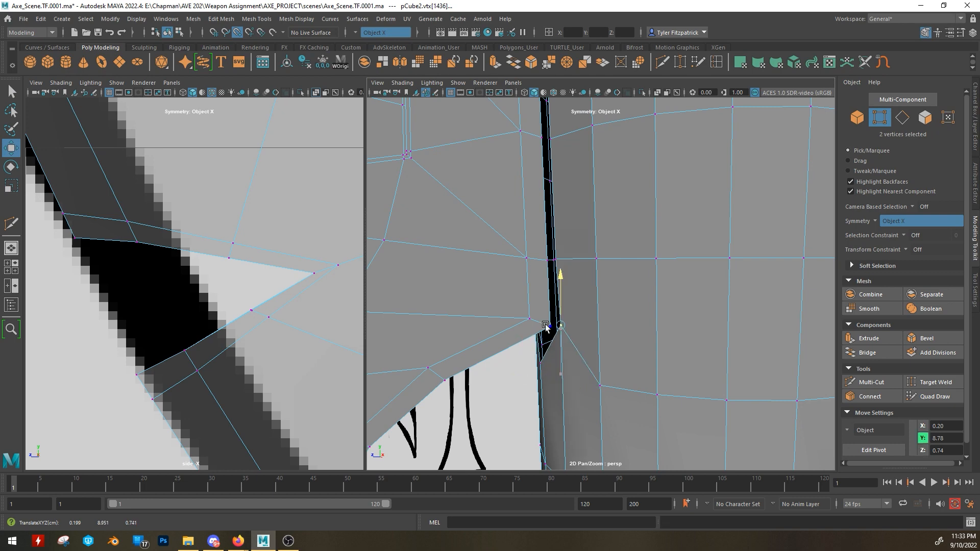
left_click_drag(542, 367, 526, 335, "alt")
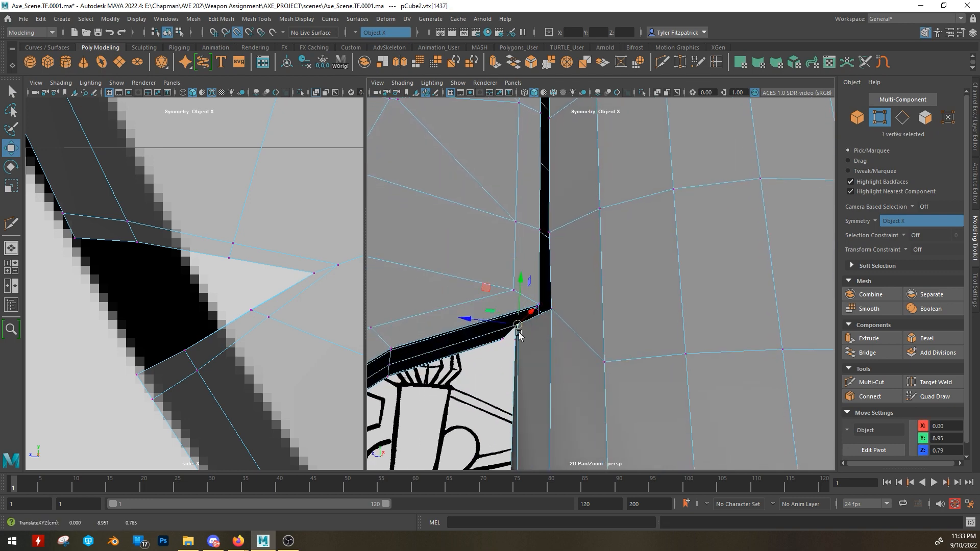
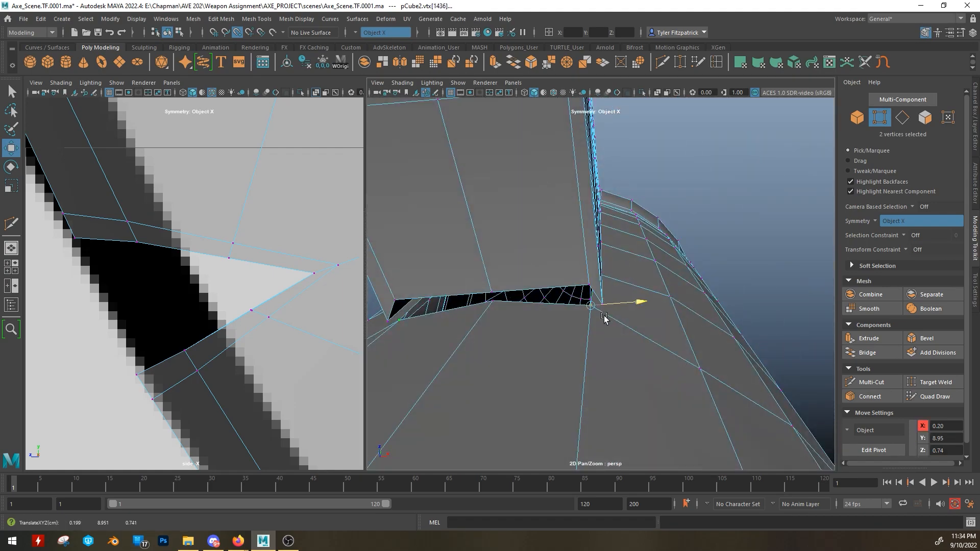
Step: Move the collar's vertices at the joint opening's lower corners along X to 0.22, in line with the blade's side
left_click_drag(604, 305, 629, 324, "alt")
right_click_drag(629, 323, 602, 238, "alt")
mouse_move(602, 239)
left_mouse_down("alt")
mouse_move(680, 304)
mouse_move(608, 257)
left_mouse_up("alt")
middle_click_drag(608, 256, 611, 297, "alt")
left_click_drag(611, 297, 477, 350, "alt")
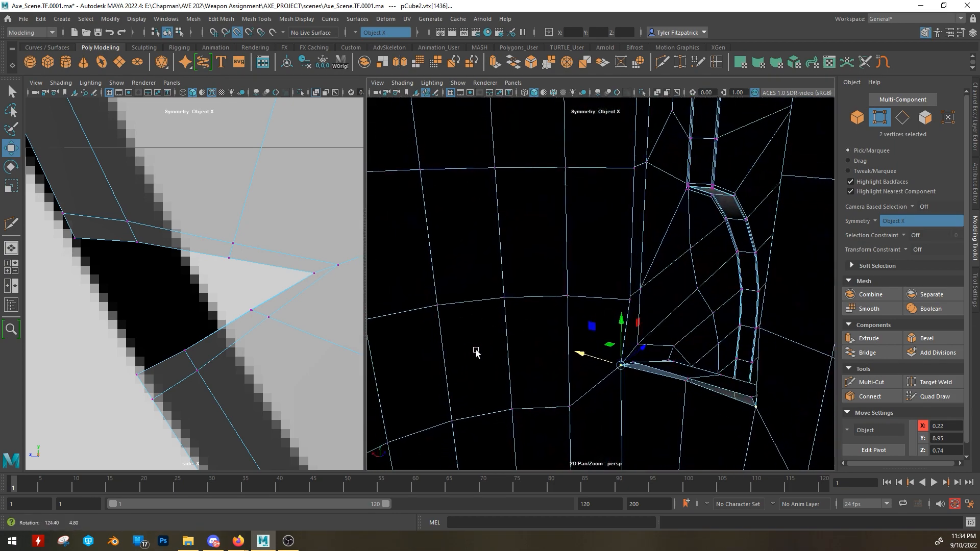
Step: Shift the remaining collar vertices up the side of the joint along X to 0.22 so they line up with the blade
right_click_drag(477, 350, 614, 291, "alt")
left_click_drag(613, 292, 634, 328, "alt")
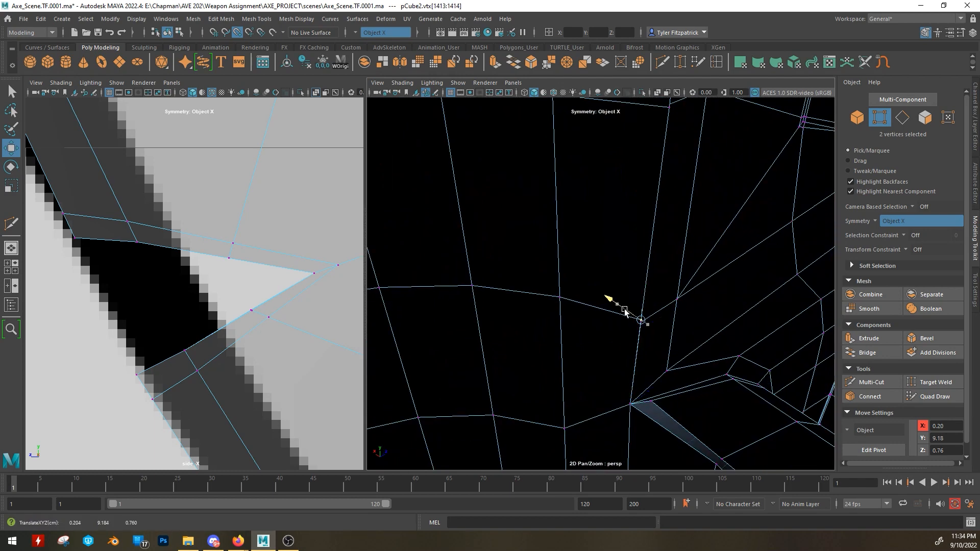
left_click_drag(689, 243, 646, 266, "alt")
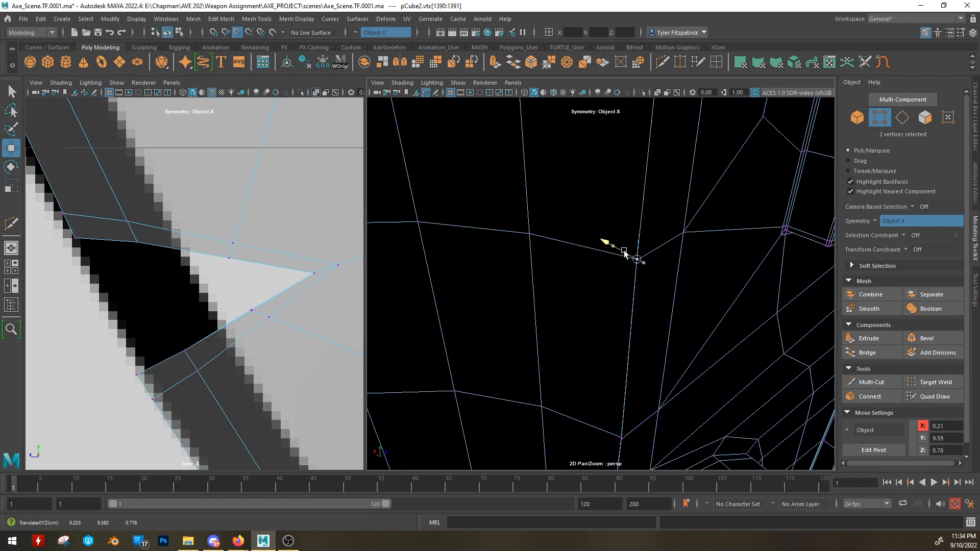
left_click(658, 93)
left_click_drag(650, 186, 623, 320, "alt")
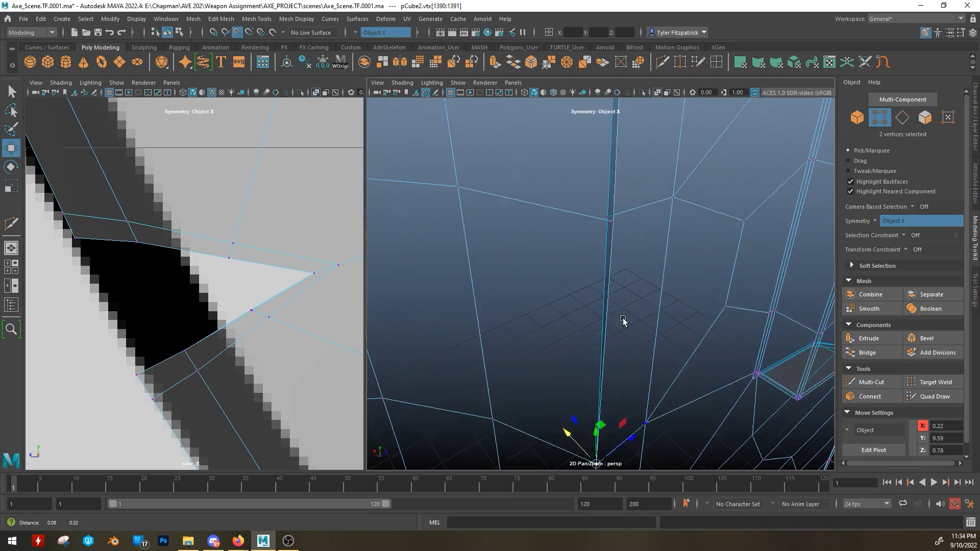
left_click_drag(589, 212, 652, 302, "alt")
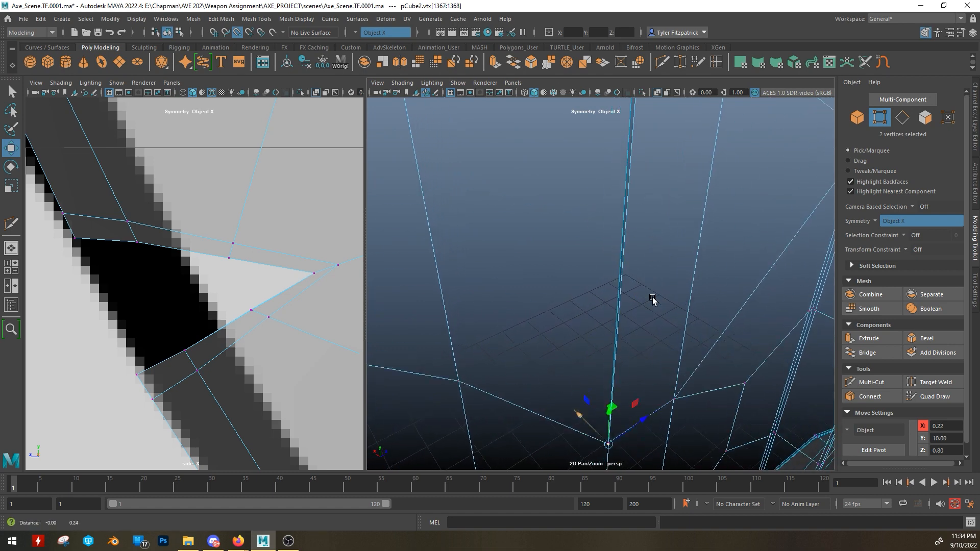
right_click_drag(652, 302, 654, 378, "alt")
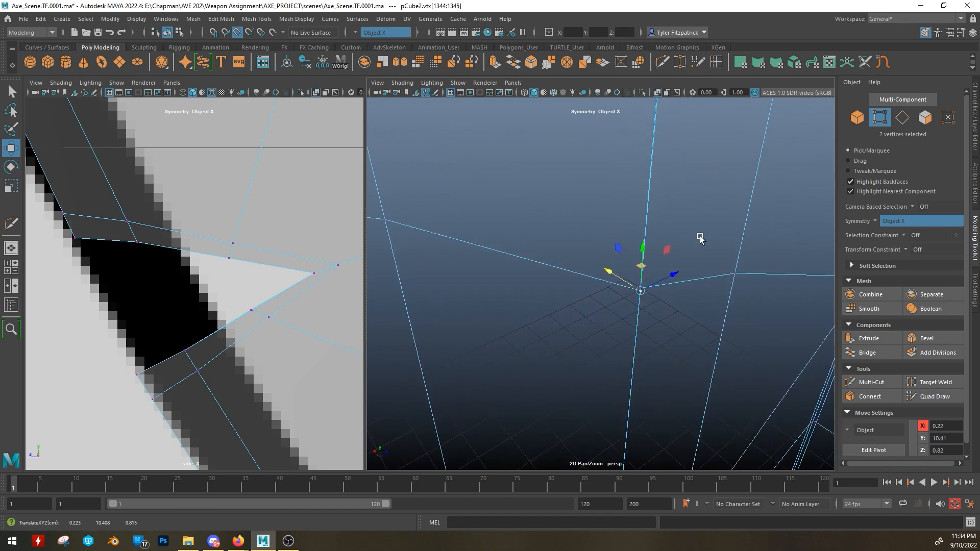
right_click_drag(681, 335, 643, 267, "alt")
middle_click_drag(643, 268, 663, 258, "alt")
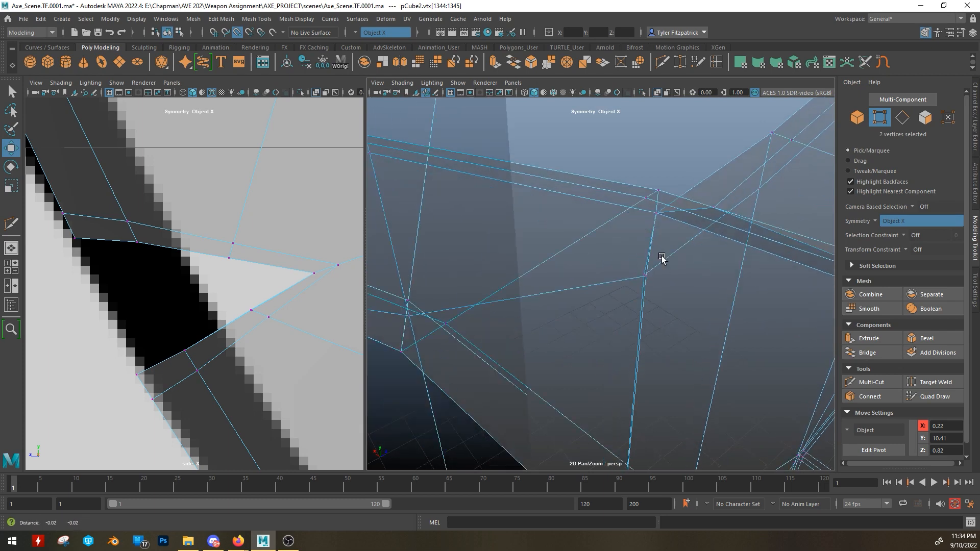
right_click_drag(664, 258, 672, 240, "alt")
middle_click_drag(672, 240, 684, 231, "alt")
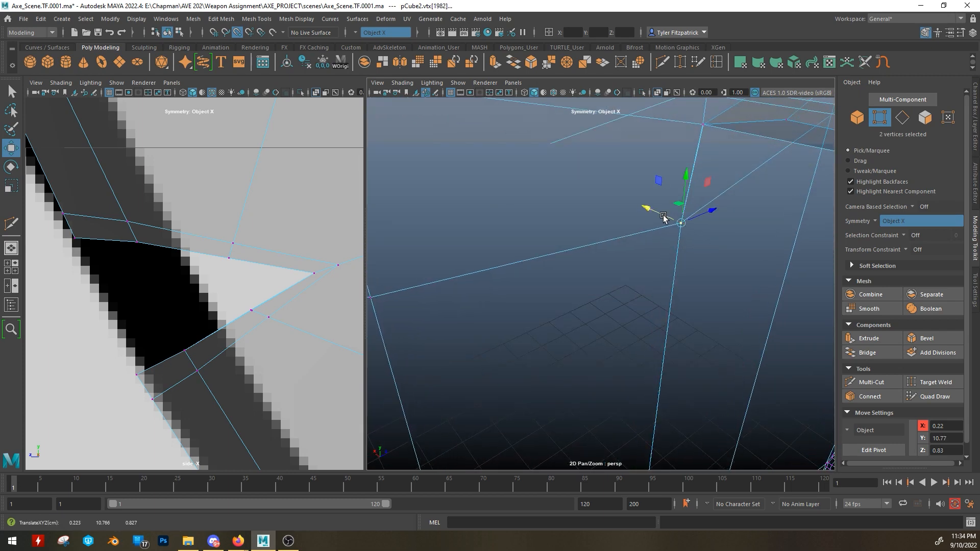
Step: Cut edges across the blade's upper surface from the joint opening's corners to the central vertex, with Object X symmetry on
left_click_drag(546, 260, 648, 279, "alt")
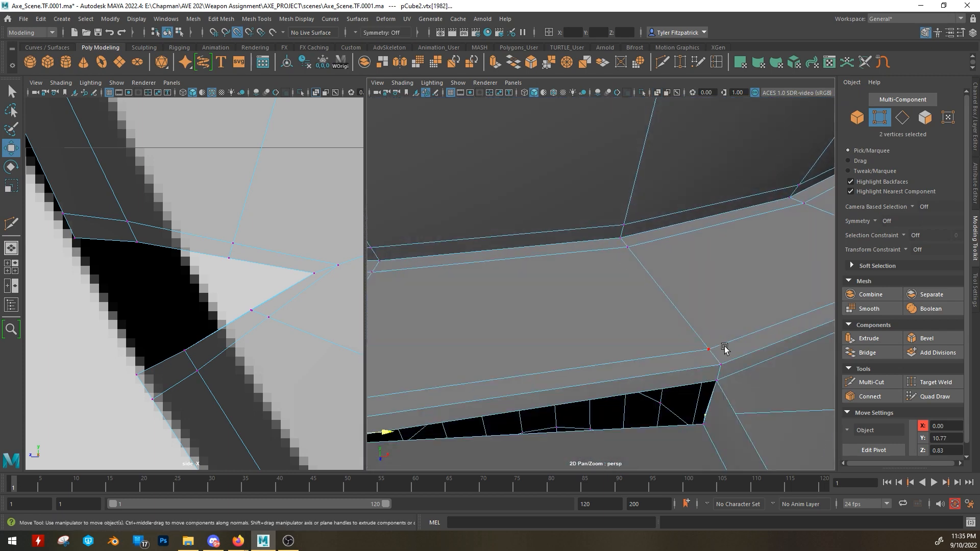
left_click(709, 429)
left_click_drag(721, 438, 726, 399, "alt")
right_click_drag(720, 353, 730, 359, "alt")
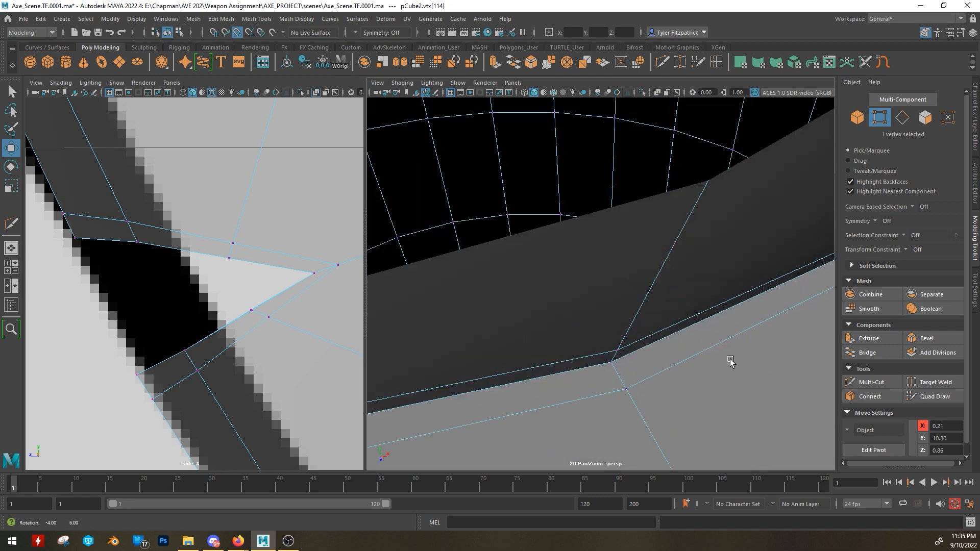
middle_click_drag(731, 359, 725, 314, "alt")
right_click_drag(725, 314, 670, 302, "alt")
mouse_move(664, 302)
middle_mouse_down("alt")
mouse_move(704, 291)
mouse_move(655, 311)
middle_mouse_up("alt")
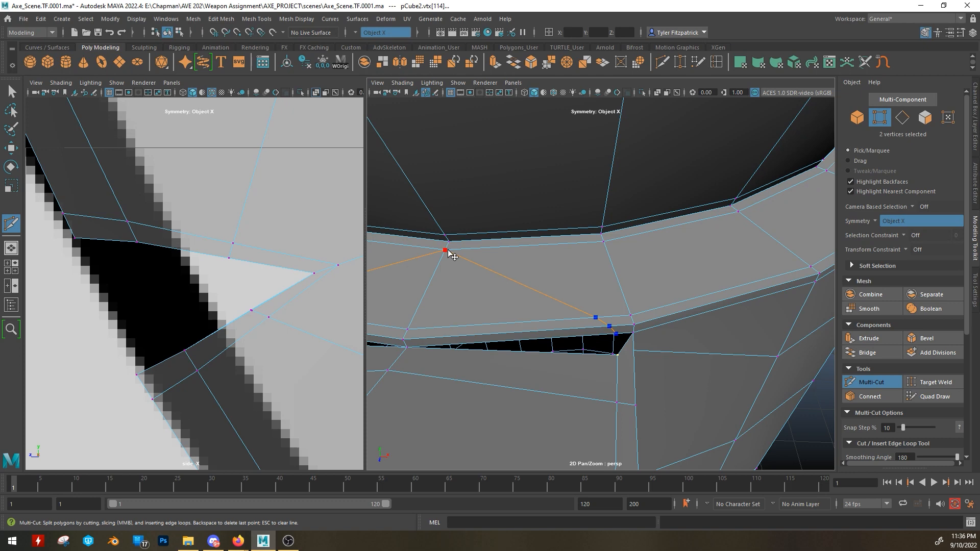
middle_click_drag(480, 267, 532, 276, "alt")
left_click(569, 261)
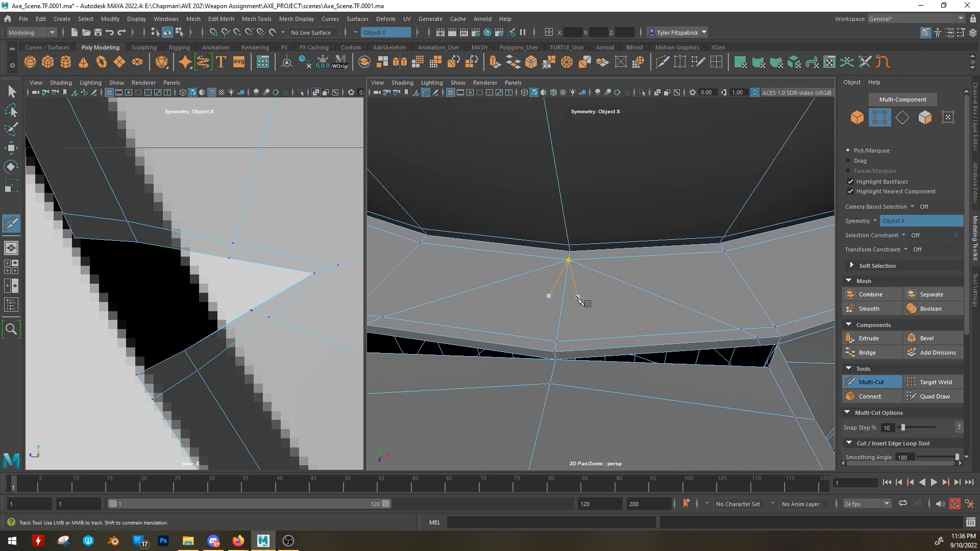
Step: Delete the middle edge between the two new diagonal cuts on the blade's upper surface
key("q")
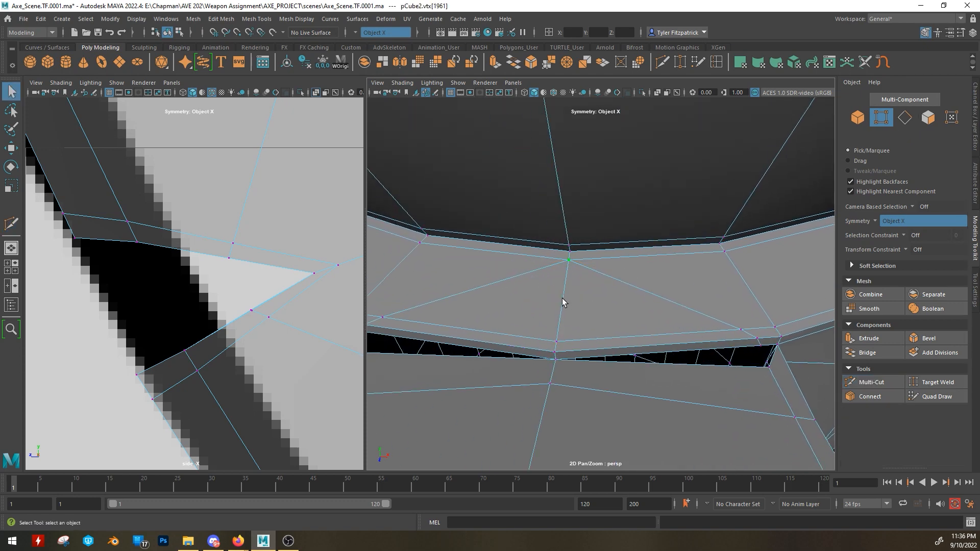
right_click_drag(563, 302, 566, 230)
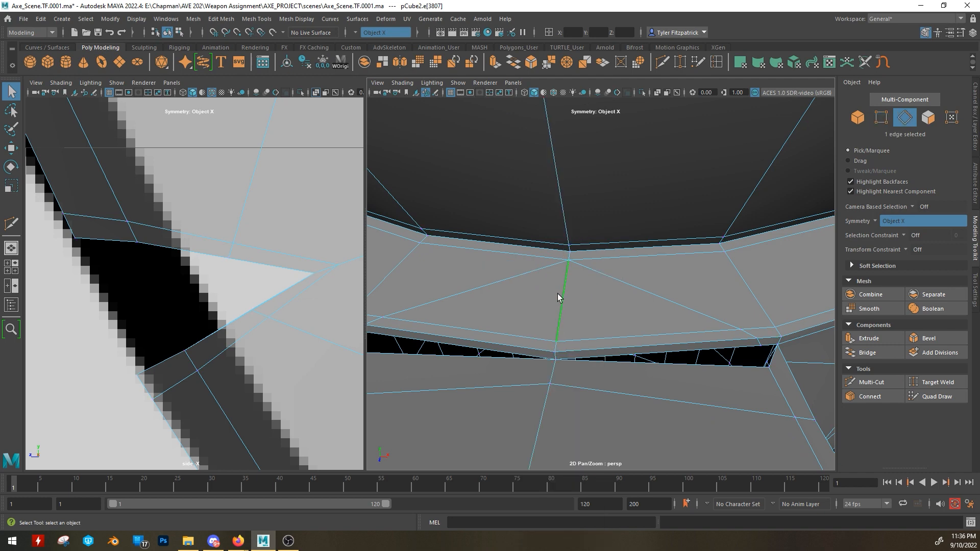
key("Delete")
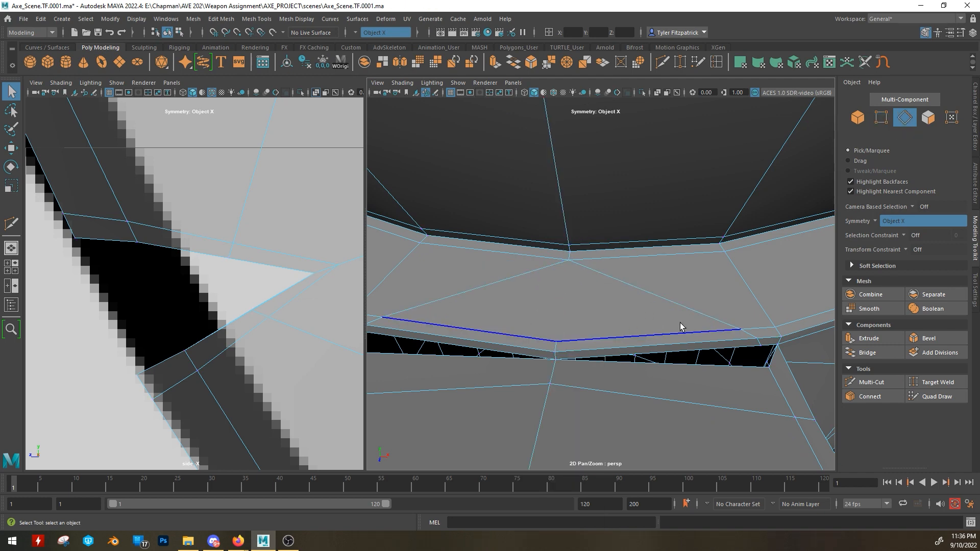
left_click_drag(680, 323, 657, 308, "alt")
Step: Target Weld the collar's vertex at the upper joint opening's corner to the matching blade vertex
right_click_drag(684, 349, 639, 262)
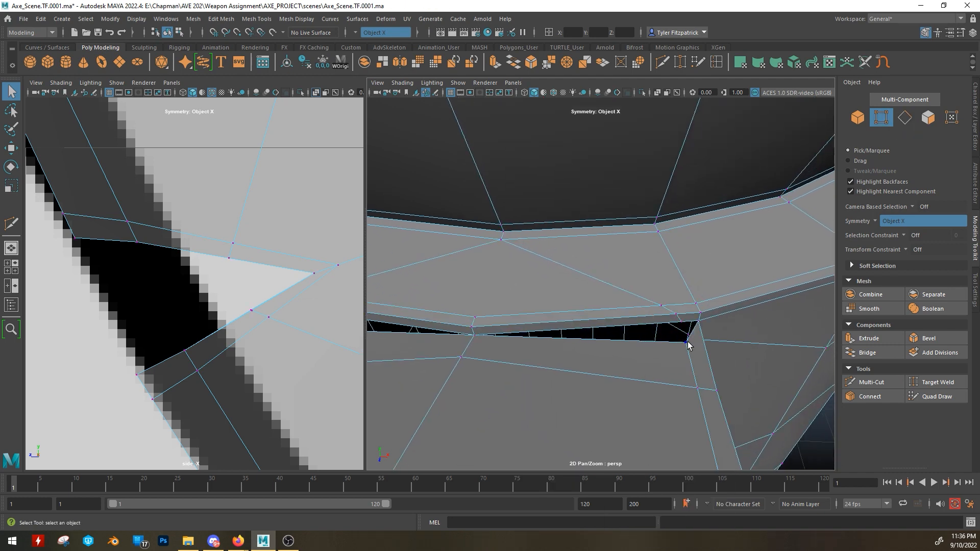
left_click(688, 342)
left_click_drag(688, 342, 639, 318, "alt")
left_click(940, 387)
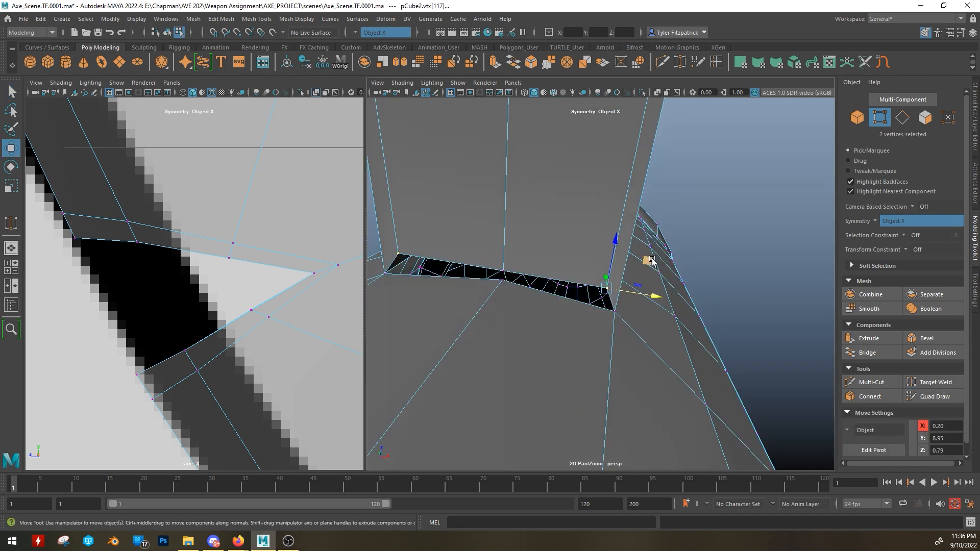
Step: Move the blade's lower vertices beside the joint corners in X and Z to 0.18 and 0.75, onto the opening's edge
left_click_drag(648, 261, 639, 274)
scroll(585, 330, "up", 4)
left_click_drag(585, 331, 592, 332, "alt")
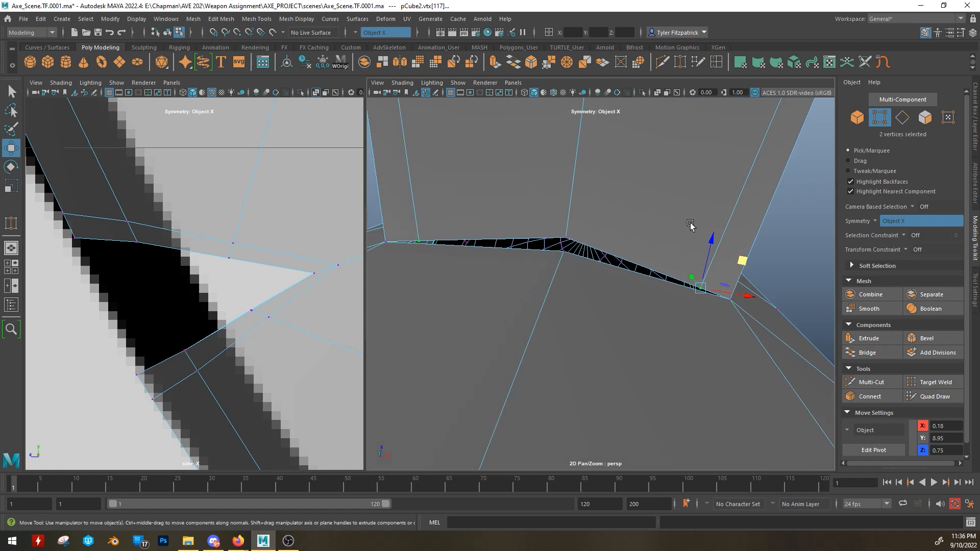
Step: Cut diagonal edges on the collar from the lower joint opening's corners to the centre vertex below it
left_click_drag(690, 226, 604, 234, "alt")
left_click(664, 63)
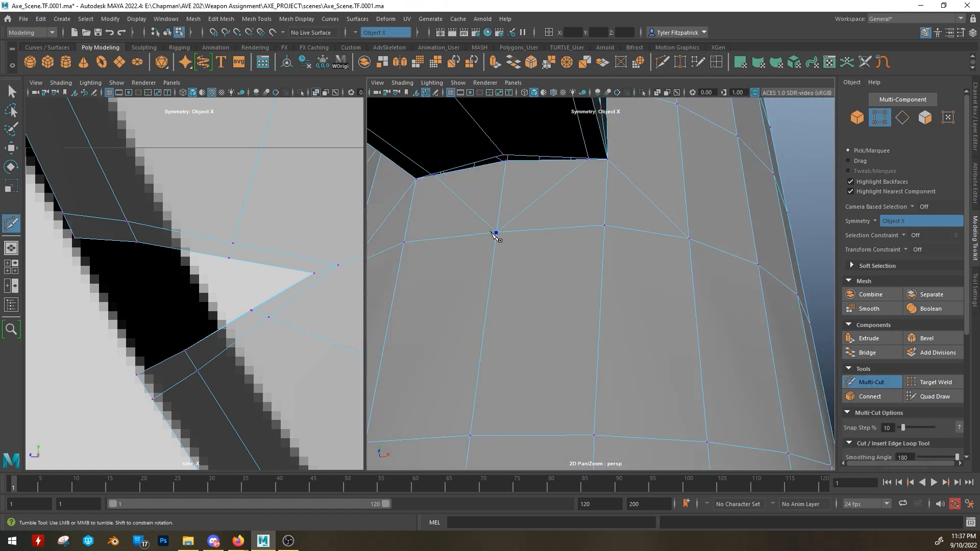
key("q")
right_click_drag(493, 232, 485, 211)
left_click(502, 182)
left_click_drag(485, 211, 532, 179, "alt")
middle_click_drag(532, 178, 527, 266, "alt")
key("ctrl+z")
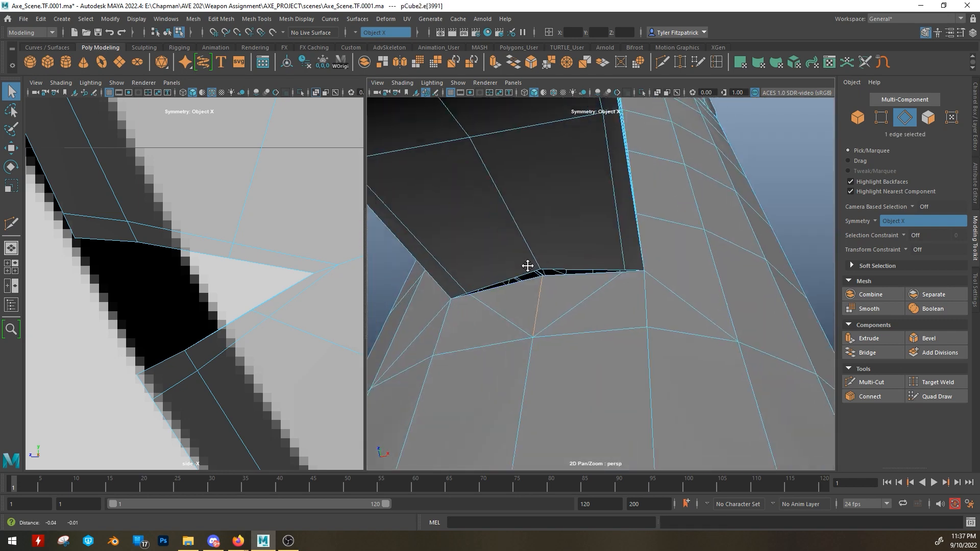
Step: Cut a horizontal edge across the collar just below the lower joint opening and delete the middle edge beneath it
left_click_drag(528, 266, 538, 262, "alt")
right_click_drag(537, 261, 742, 219, "alt")
left_click(772, 273)
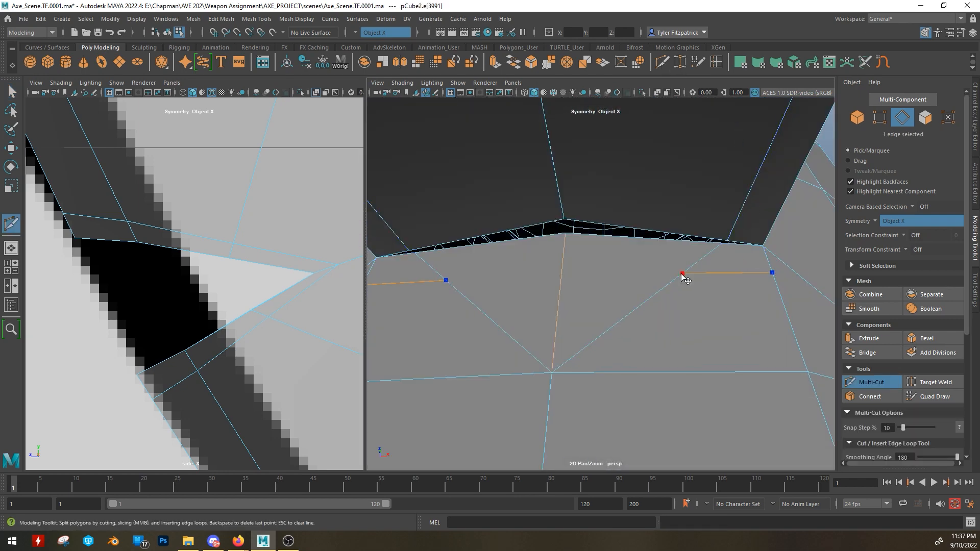
key("ctrl+z")
key("q")
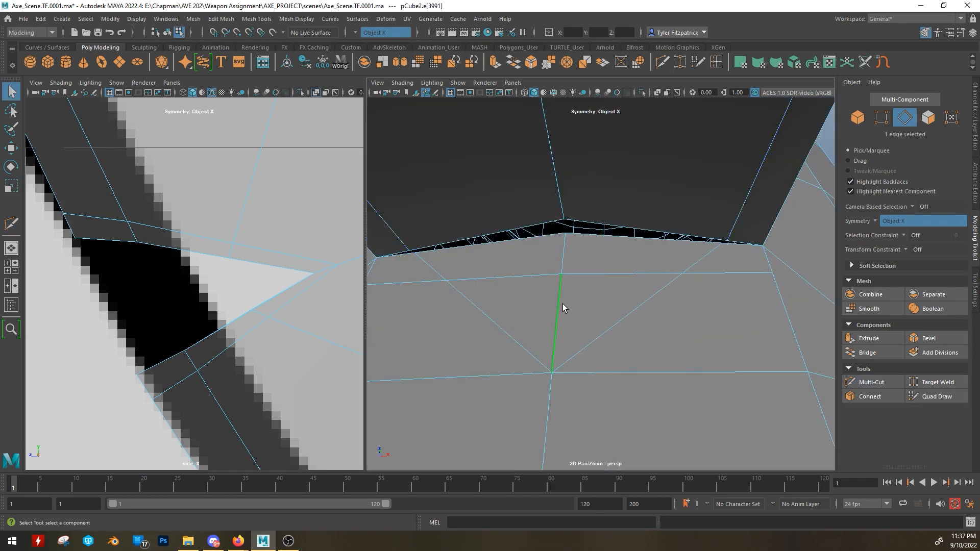
left_click(574, 308)
left_click_drag(575, 308, 494, 260, "alt")
Step: Target Weld the collar's vertices along the lower joint opening to the blade's vertices to close the gap
right_click_drag(495, 260, 490, 291)
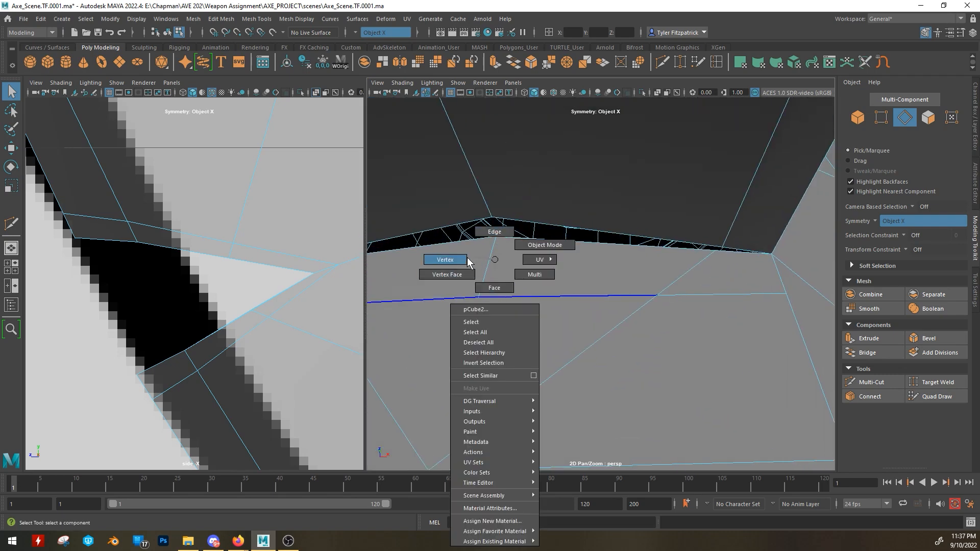
right_click_drag(467, 258, 459, 260)
left_click(936, 386)
left_click_drag(633, 317, 709, 331, "alt")
key("q")
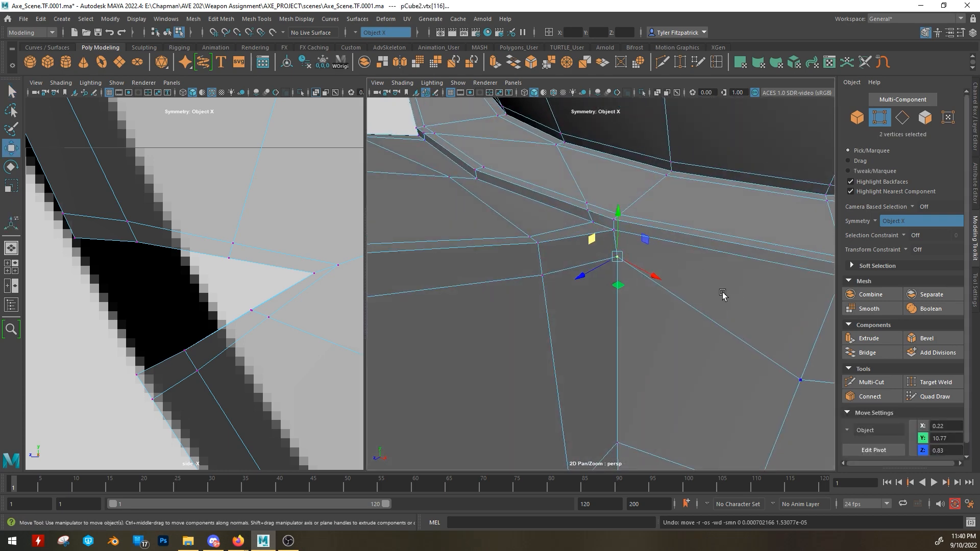
Step: Examine the vertices along the side seam where the blade meets the collar, using a see-through view
left_click_drag(723, 294, 704, 363, "alt")
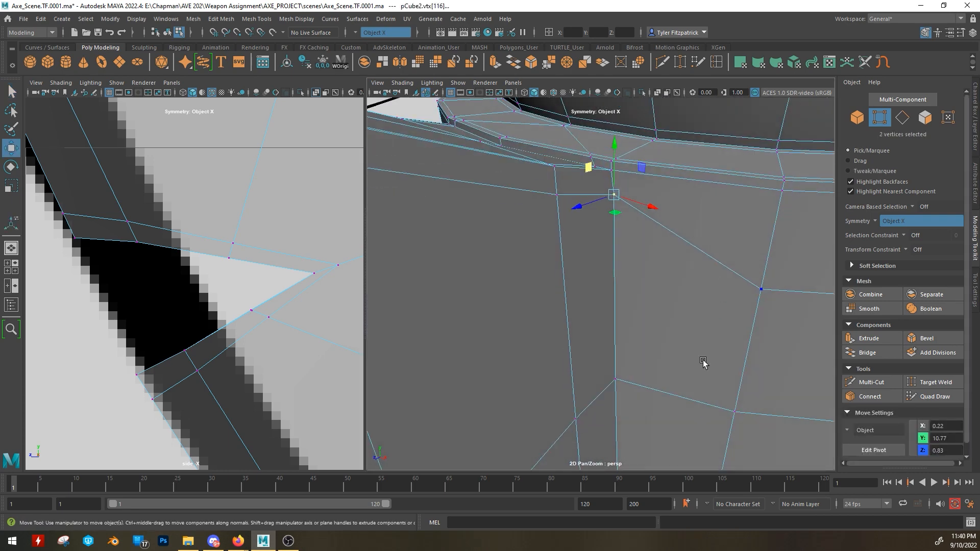
middle_click_drag(705, 363, 678, 280, "alt")
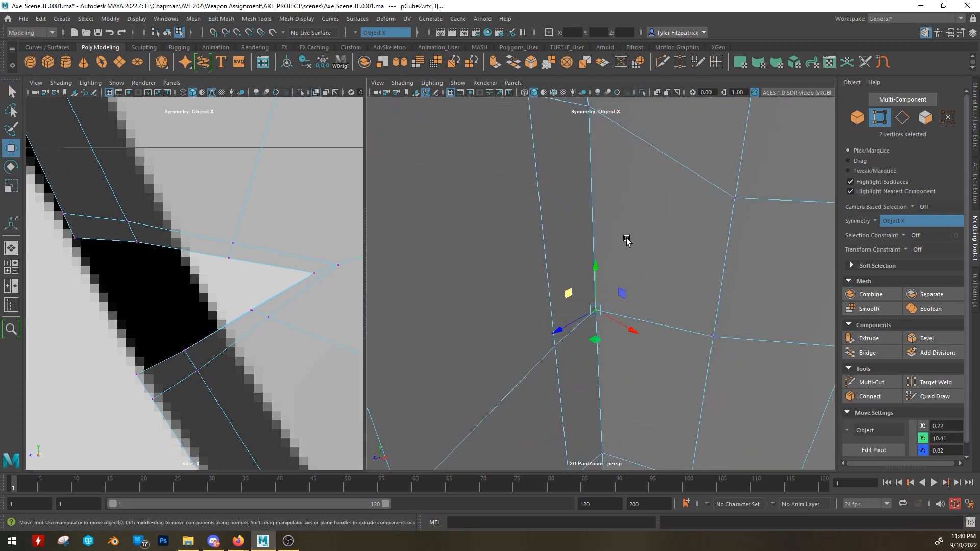
left_click(658, 95)
left_click_drag(623, 306, 615, 323, "alt")
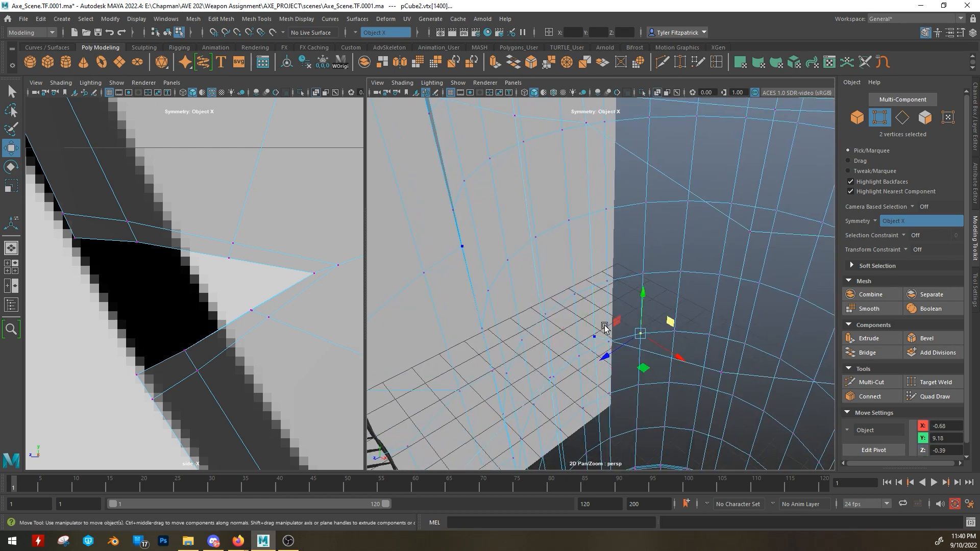
right_click(624, 319, "shift")
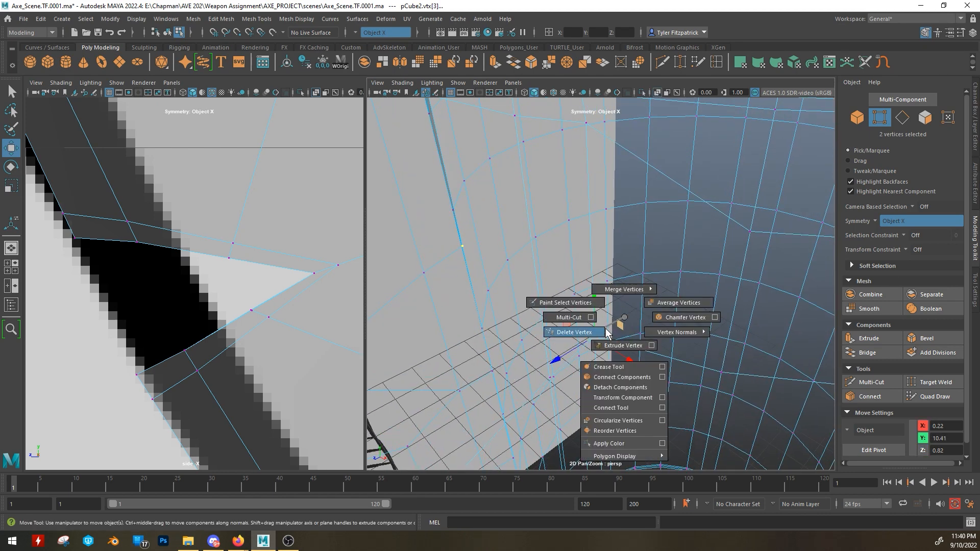
mouse_move(641, 288)
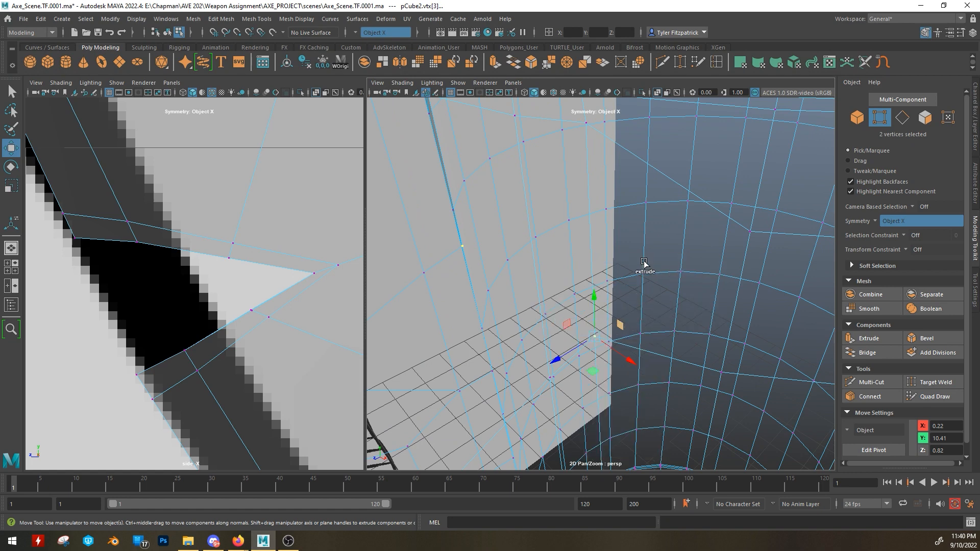
left_click_drag(645, 263, 580, 234, "alt")
left_click_drag(484, 204, 696, 389, "alt")
Step: Use Multi-Cut on the support edges of the blade's underside just beside the collar seam, mirrored across Object X
key("q")
scroll(735, 342, "down", 5)
left_click(770, 298)
left_click_drag(771, 298, 638, 204, "alt")
scroll(618, 146, "up", 5)
left_click_drag(619, 146, 602, 263, "alt")
scroll(532, 256, "up", 3)
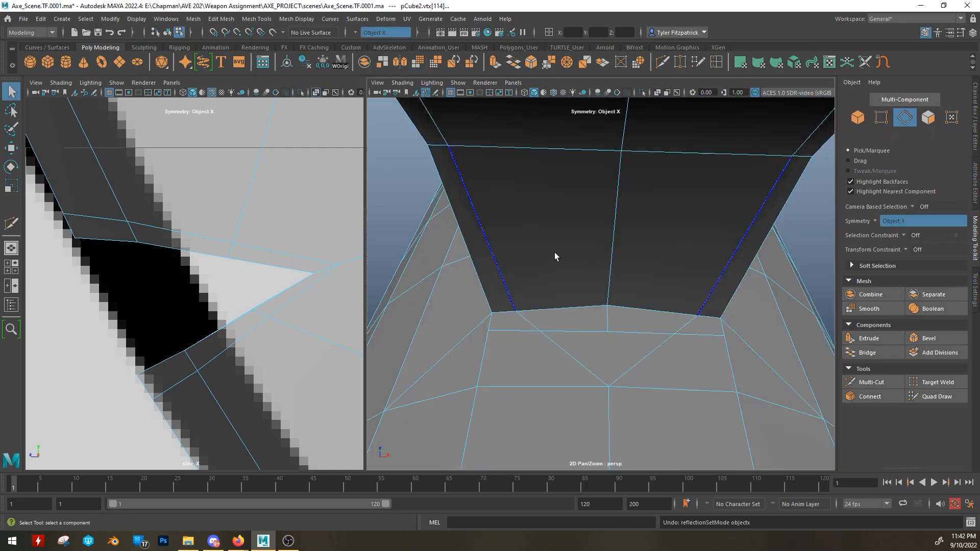
left_click(663, 62)
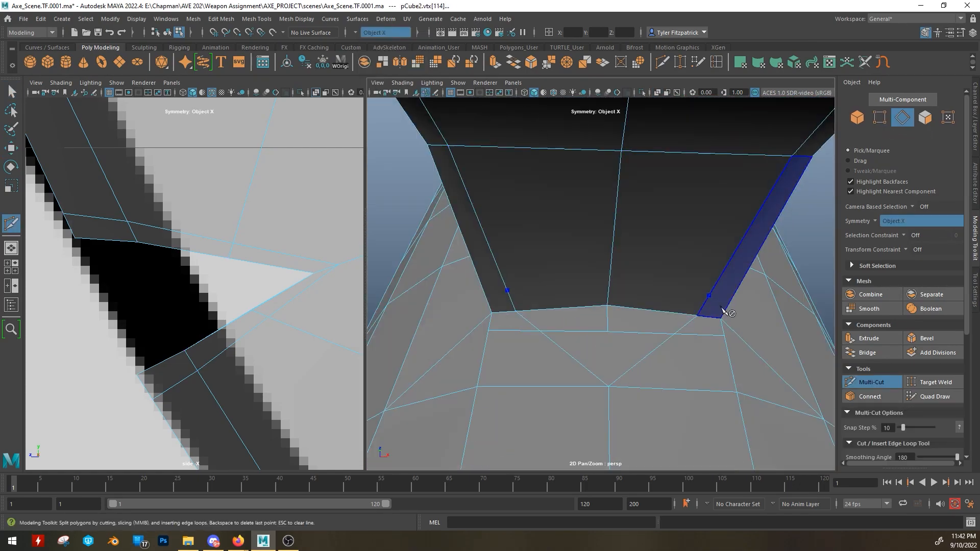
left_click_drag(722, 309, 628, 194, "alt")
left_click(720, 203)
left_click_drag(759, 210, 634, 212, "alt")
key("q")
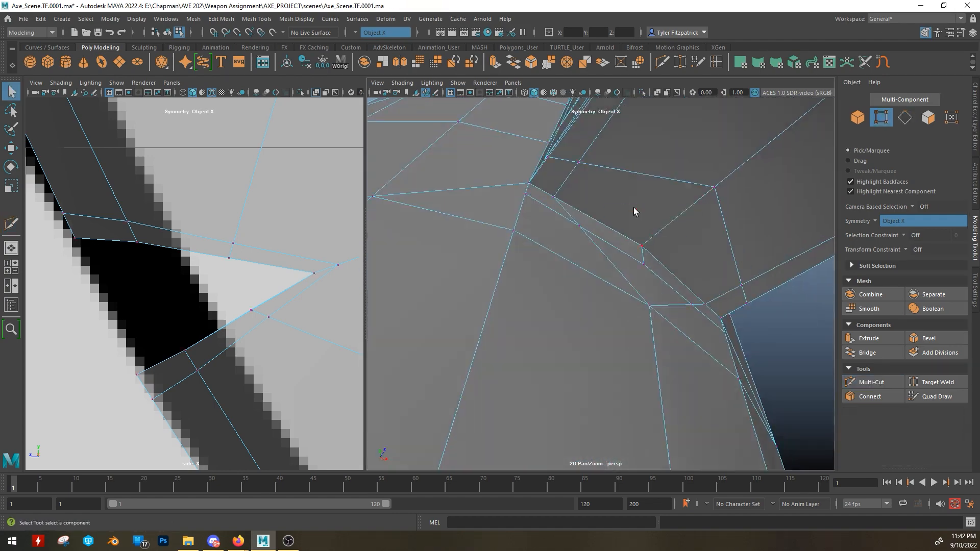
Step: Cut an edge from the support vertices beside the joint corner to the nearest inner vertex on the blade's surface
left_click(584, 164)
key("w")
left_click_drag(580, 166, 635, 252, "alt")
scroll(635, 252, "up", 3)
left_click(663, 62)
left_click(681, 311)
left_click_drag(663, 304, 585, 292, "alt")
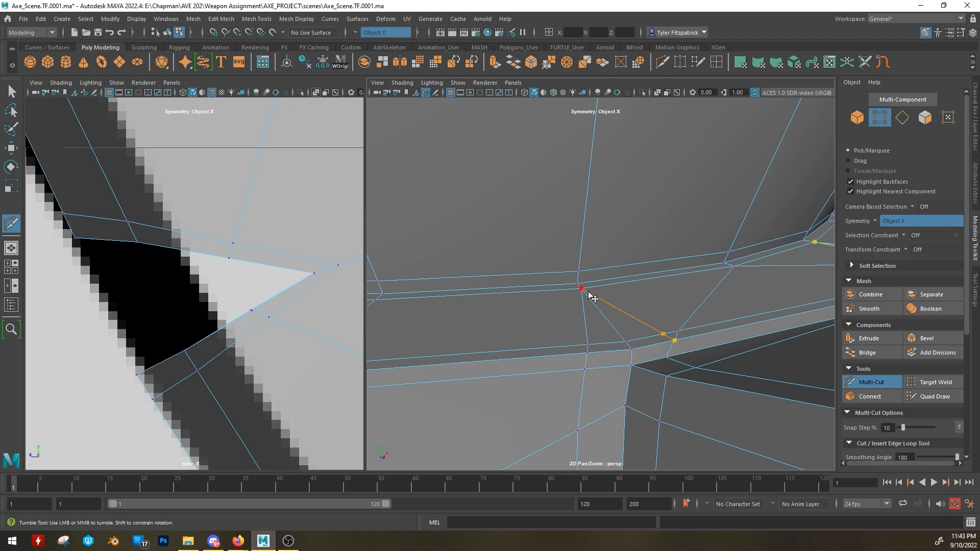
left_click(589, 292)
Step: Clean up the topology beside the joint corner by removing redundant components and recutting edges
key("q")
right_click_drag(685, 316, 672, 328, "shift")
left_click_drag(659, 332, 636, 291, "alt")
left_click(662, 62)
right_click_drag(445, 261, 442, 240)
key("q")
left_click_drag(542, 317, 715, 327, "alt")
Step: Select the six collar support vertices around the lower joint corners and adjust their position along Z
right_click_drag(735, 326, 700, 327)
left_click(754, 323)
key("w")
left_click_drag(664, 286, 549, 227, "alt")
key("q")
left_click(630, 261, "shift")
key("w")
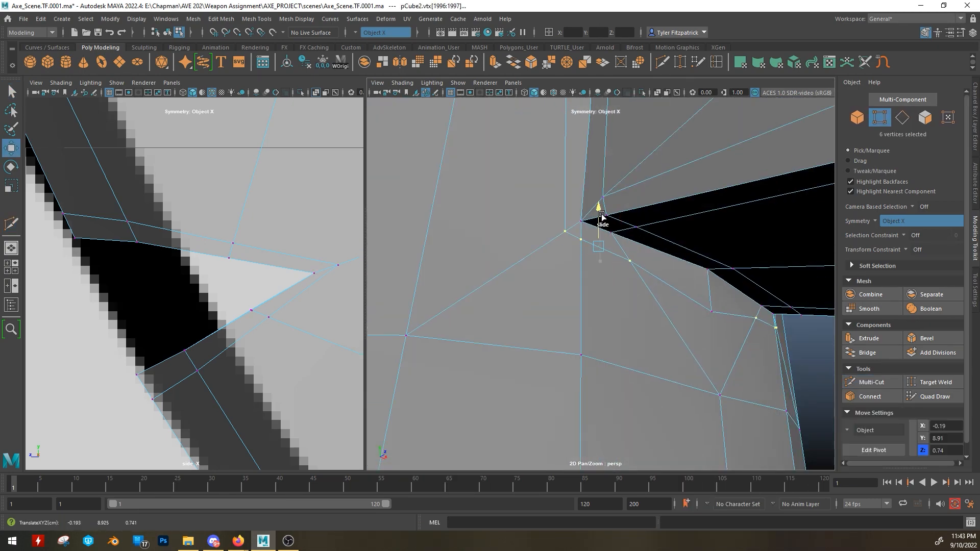
Step: Recut the edges beside the lower joint corner and delete the redundant ones on the blade's underside
left_click_drag(612, 250, 658, 245, "alt")
left_click(662, 61)
key("q")
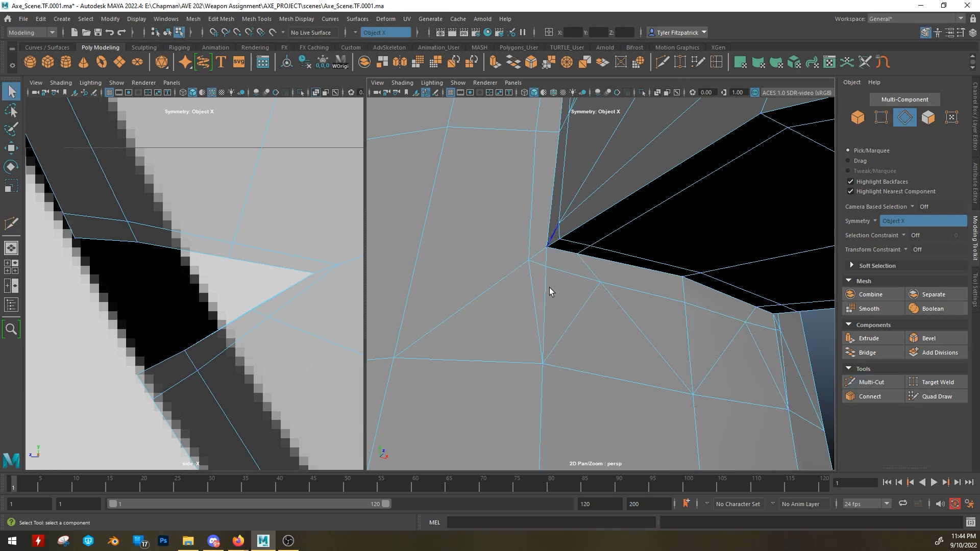
right_click_drag(548, 259, 506, 273, "shift")
left_click_drag(603, 306, 562, 291, "alt")
left_click(587, 320)
right_click_drag(595, 320, 556, 331, "shift")
Step: Slide the mirrored support vertices beside the joint corner along the seam and remove the redundant edge below them
left_click(528, 246)
key("w")
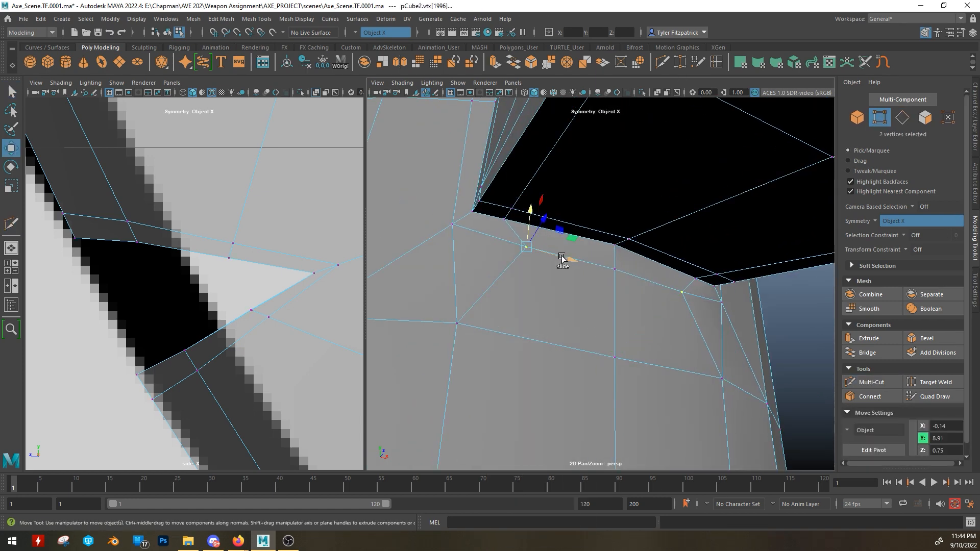
left_click_drag(565, 259, 536, 252)
left_click(515, 275)
right_click_drag(517, 276, 477, 286, "shift")
Step: Examine the whole axe in object mode and inspect the blade joint and handle alongside the reference drawing
middle_click_drag(577, 289, 638, 305, "alt")
scroll(634, 313, "down", 8)
left_click_drag(622, 287, 603, 279, "alt")
scroll(635, 313, "up", 6)
right_click_drag(603, 278, 564, 279)
left_click(594, 269)
left_click_drag(615, 283, 646, 324, "alt")
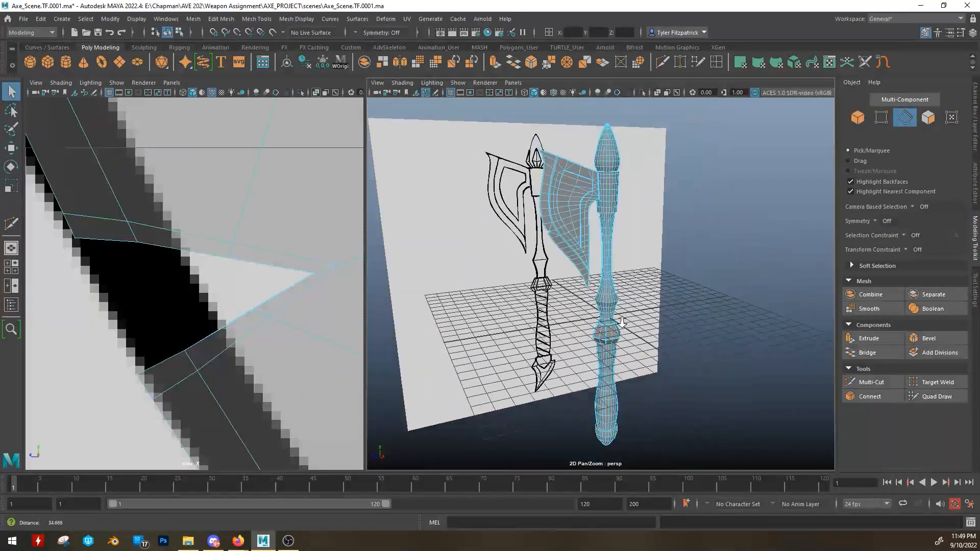
left_click_drag(603, 184, 616, 181, "alt")
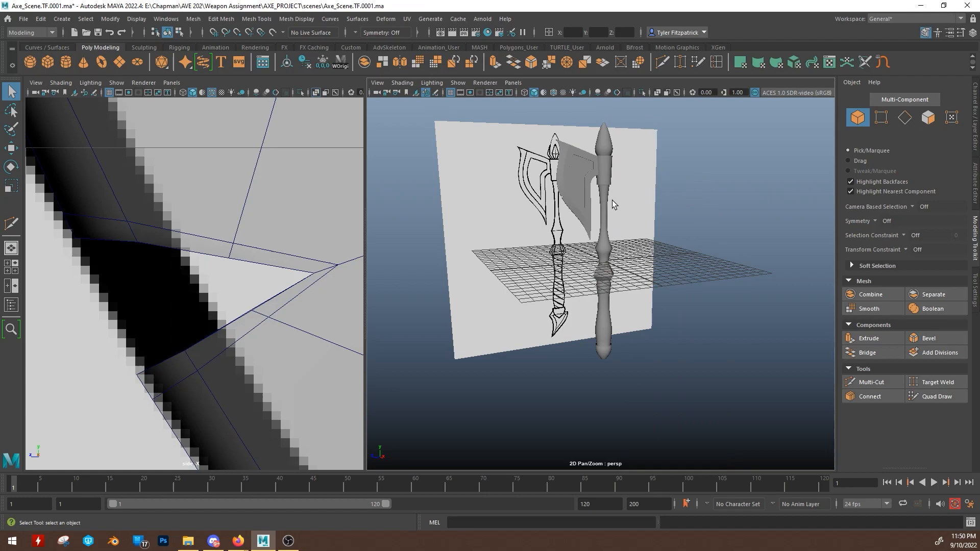
left_click_drag(613, 200, 623, 254, "alt")
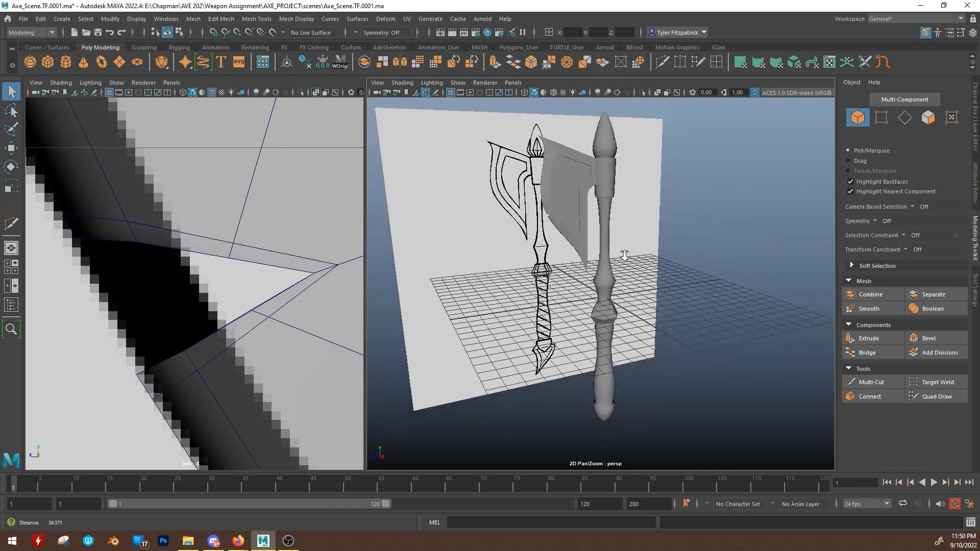
middle_click_drag(624, 133, 617, 189, "alt")
scroll(617, 189, "up", 8)
left_click(616, 189)
left_click_drag(617, 189, 569, 130, "alt")
scroll(570, 130, "down", 10)
scroll(571, 134, "down", 3)
left_click(639, 304)
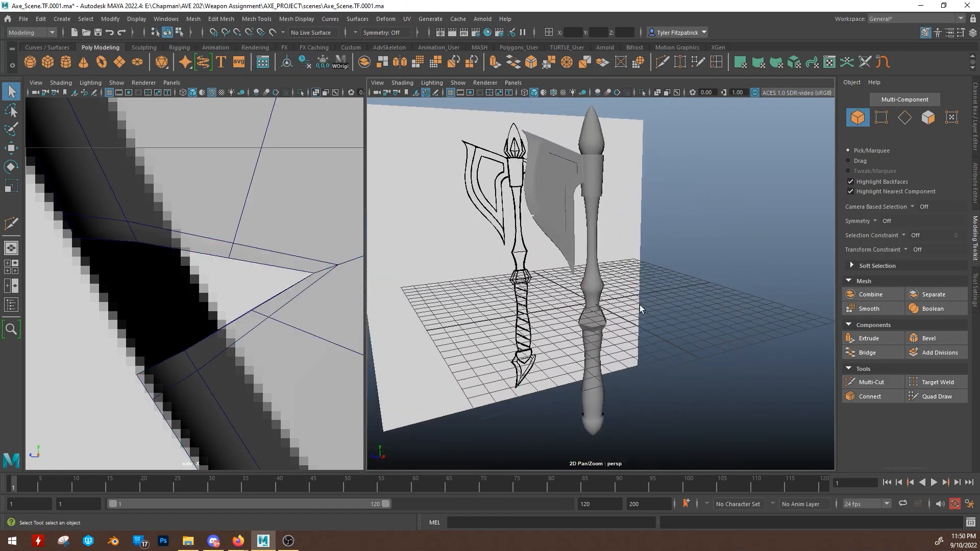
Step: Bevel the upper rim edge loop of the handle's pommel with fraction 0.31, 1 segment and Chamfer off
left_click(595, 327)
scroll(614, 302, "up", 8)
middle_click_drag(595, 327, 614, 302, "alt")
right_click_drag(526, 317, 526, 289)
double_click(519, 291)
key("ctrl+b")
key("ctrl+z")
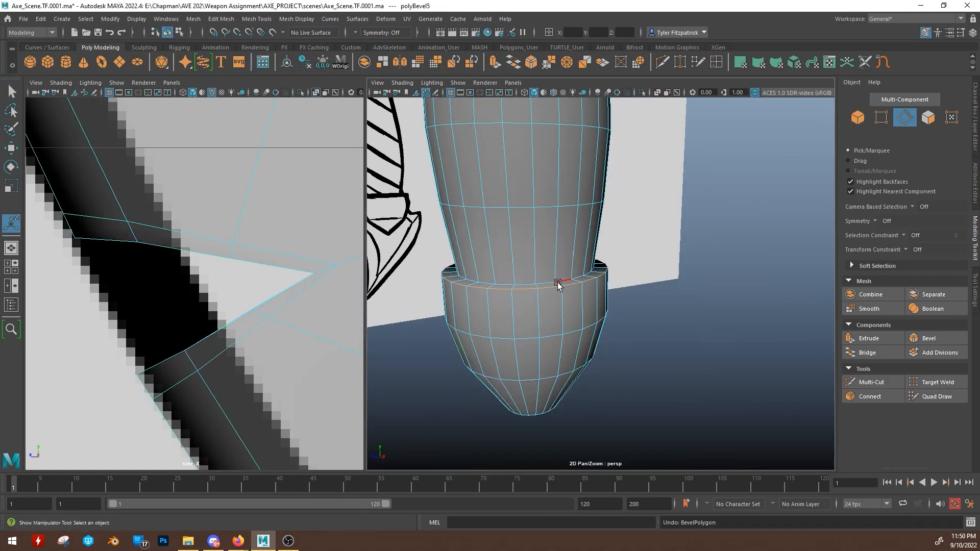
right_click_drag(681, 296, 721, 286, "shift")
key("ctrl+b")
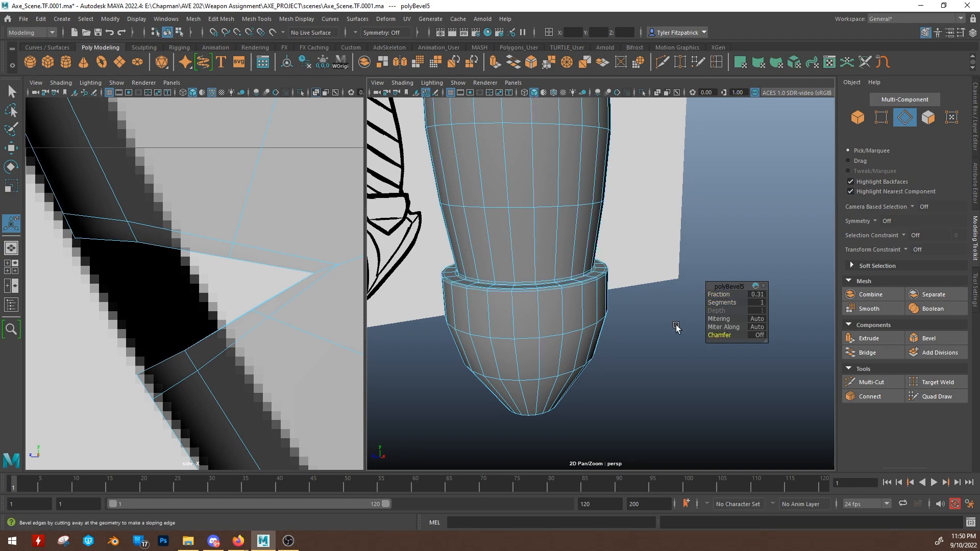
scroll(676, 326, "down", 8)
right_click_drag(674, 231, 710, 209)
Step: Bevel the edge loop around the widest ridge of the handle's middle bulge with fraction 0.01, and return to object mode
key("space")
left_click_drag(674, 231, 580, 296, "alt")
scroll(580, 295, "up", 5)
right_click_drag(449, 317, 449, 286)
double_click(423, 320)
key("ctrl+b")
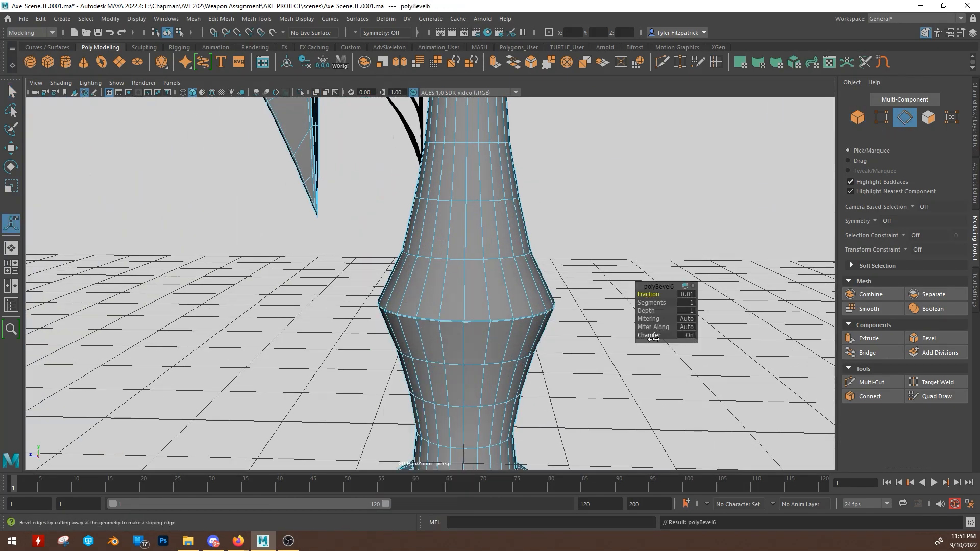
left_click_drag(647, 296, 645, 298)
left_click_drag(562, 331, 597, 335, "alt")
key("q")
right_click_drag(597, 335, 628, 317)
left_click(592, 327)
scroll(497, 302, "down", 8)
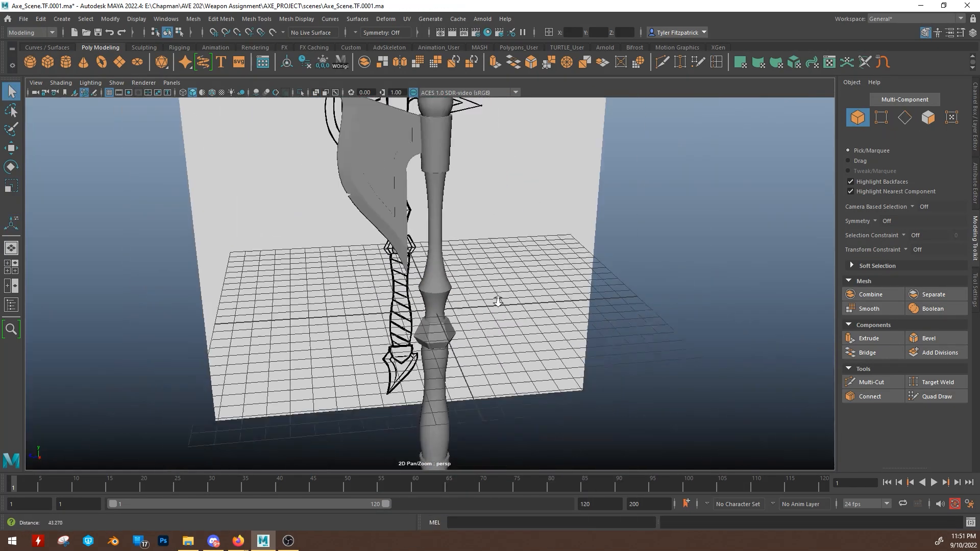
mouse_move(497, 302)
left_mouse_down("alt")
mouse_move(486, 275)
mouse_move(405, 280)
mouse_move(550, 286)
mouse_move(391, 284)
mouse_move(520, 280)
mouse_move(442, 276)
mouse_move(462, 277)
left_mouse_up("alt")
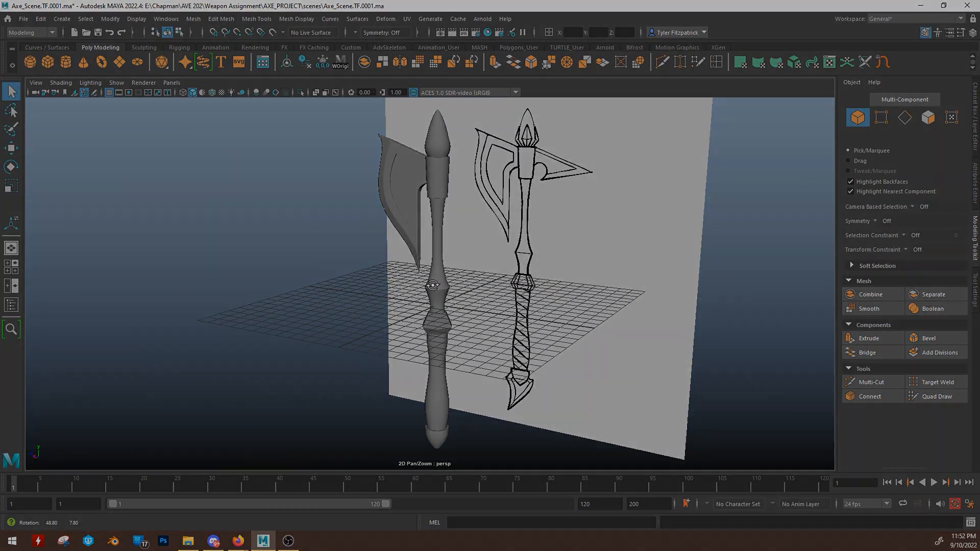